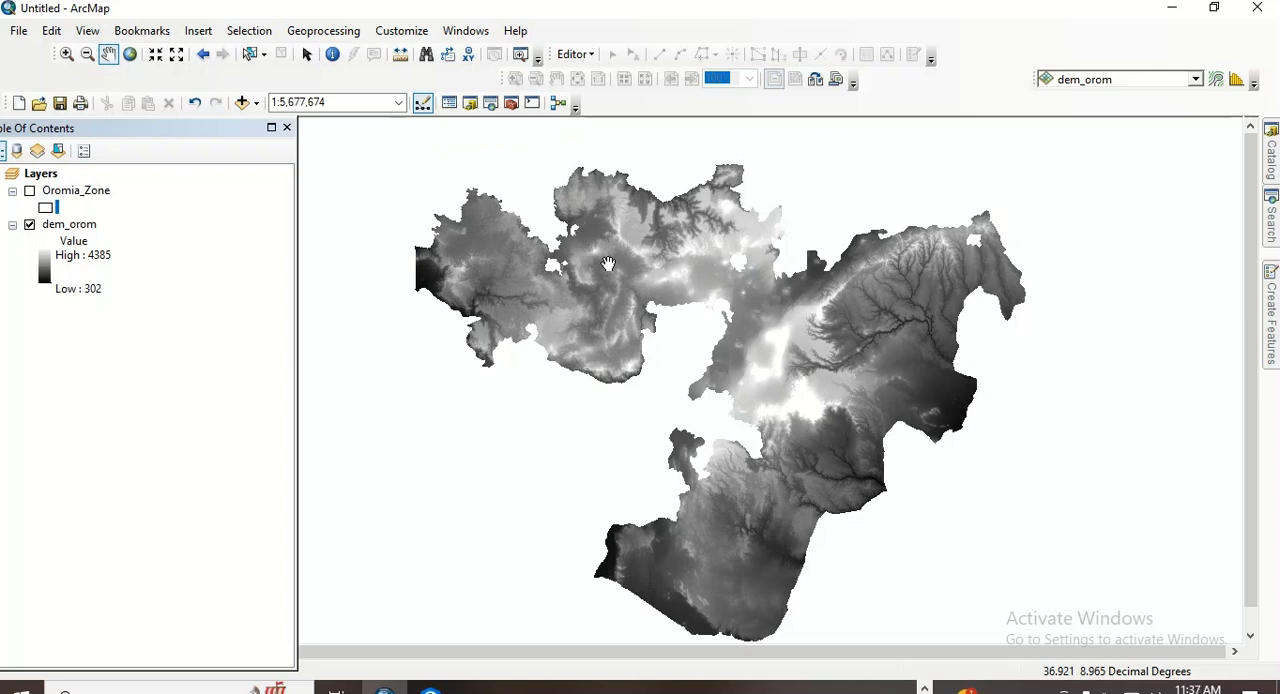
# - Turn on the Oromia_Zone layer and select the large southeastern zone polygon on the map
pyautogui.click(32, 198)
pyautogui.click(30, 194)
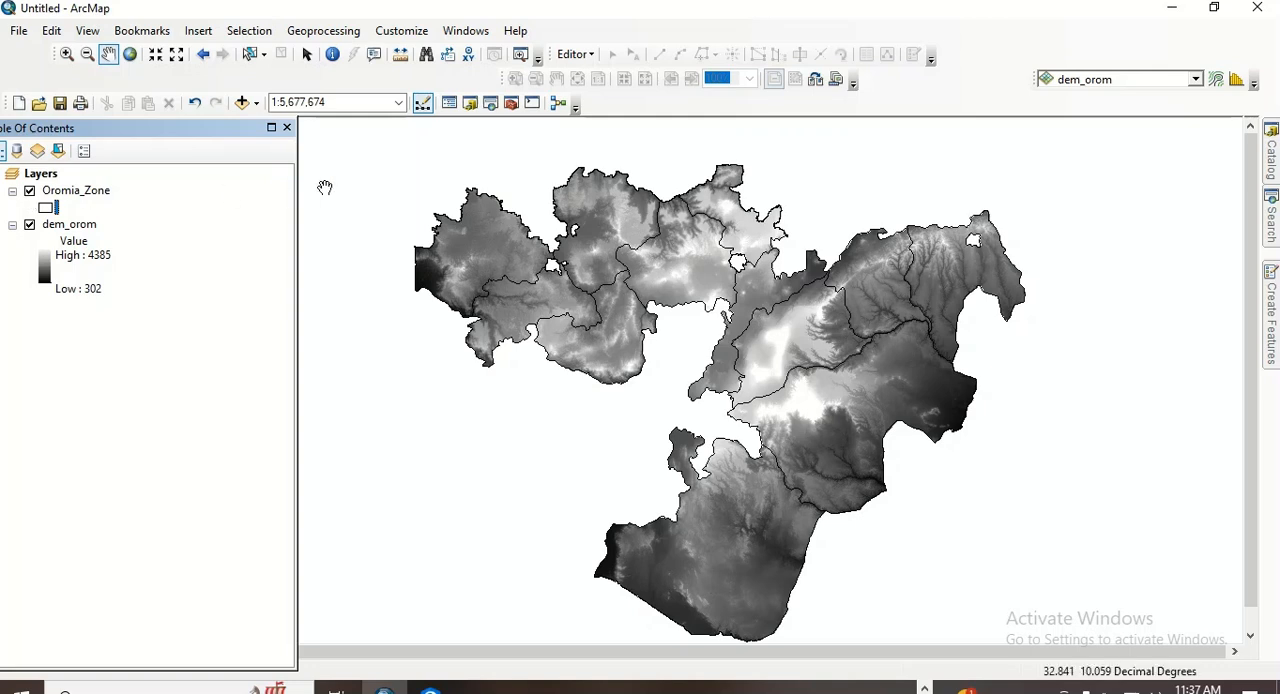
pyautogui.click(250, 54)
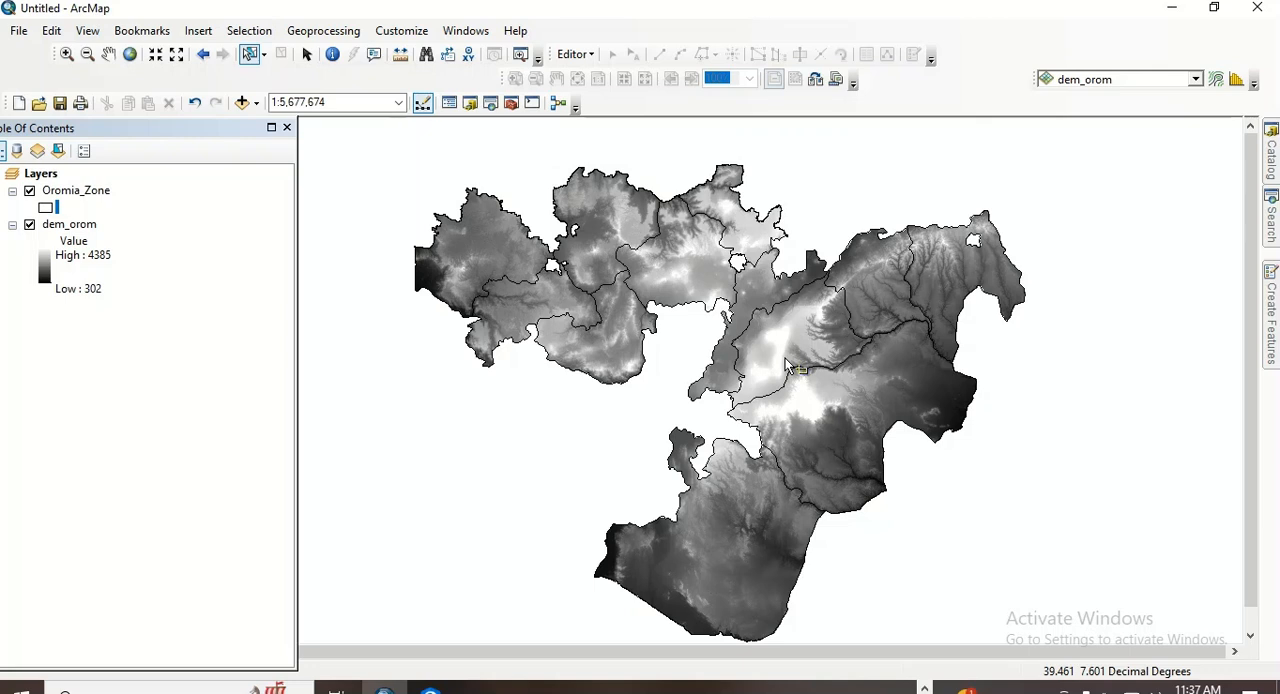
pyautogui.click(804, 431)
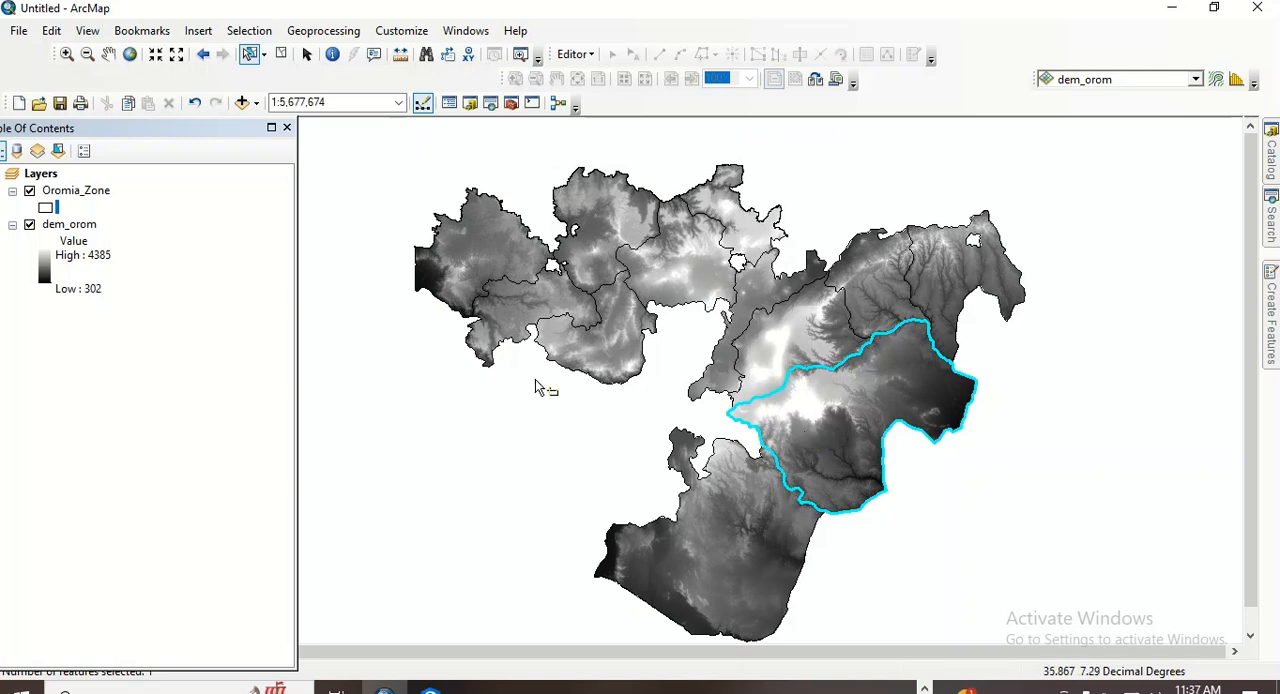
# - Create a new layer from the selected Oromia_Zone feature
pyautogui.rightClick(92, 201)
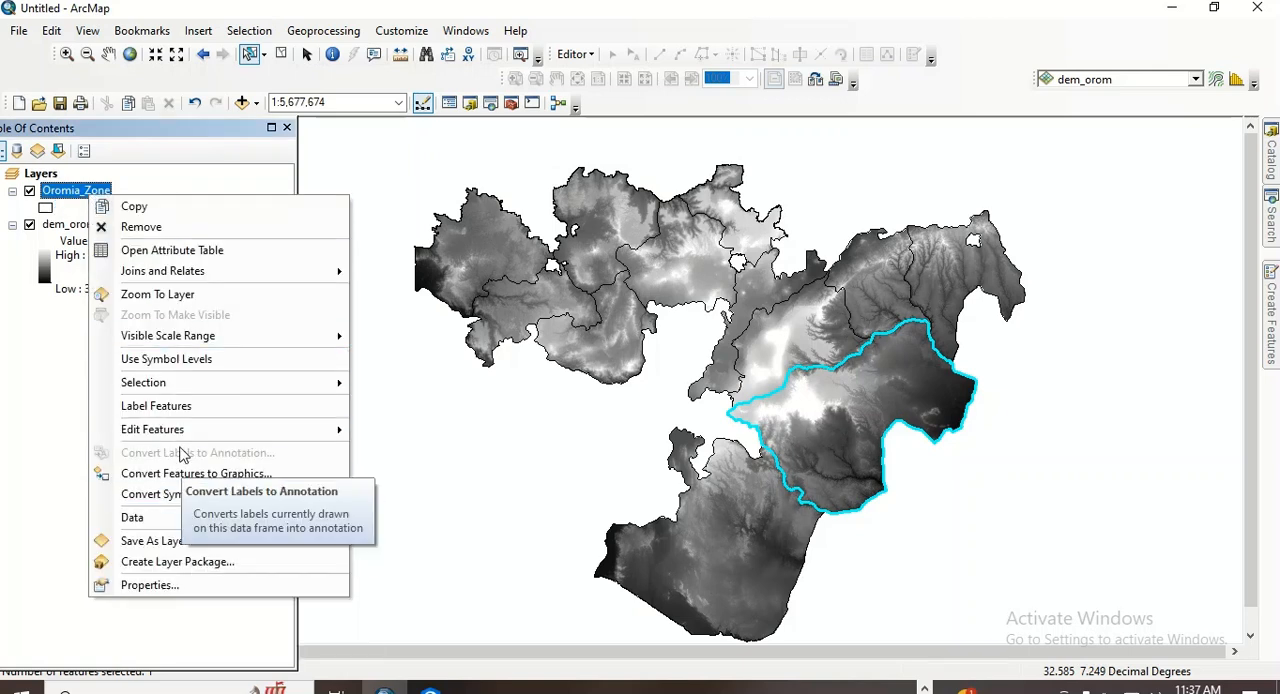
pyautogui.moveTo(166, 385)
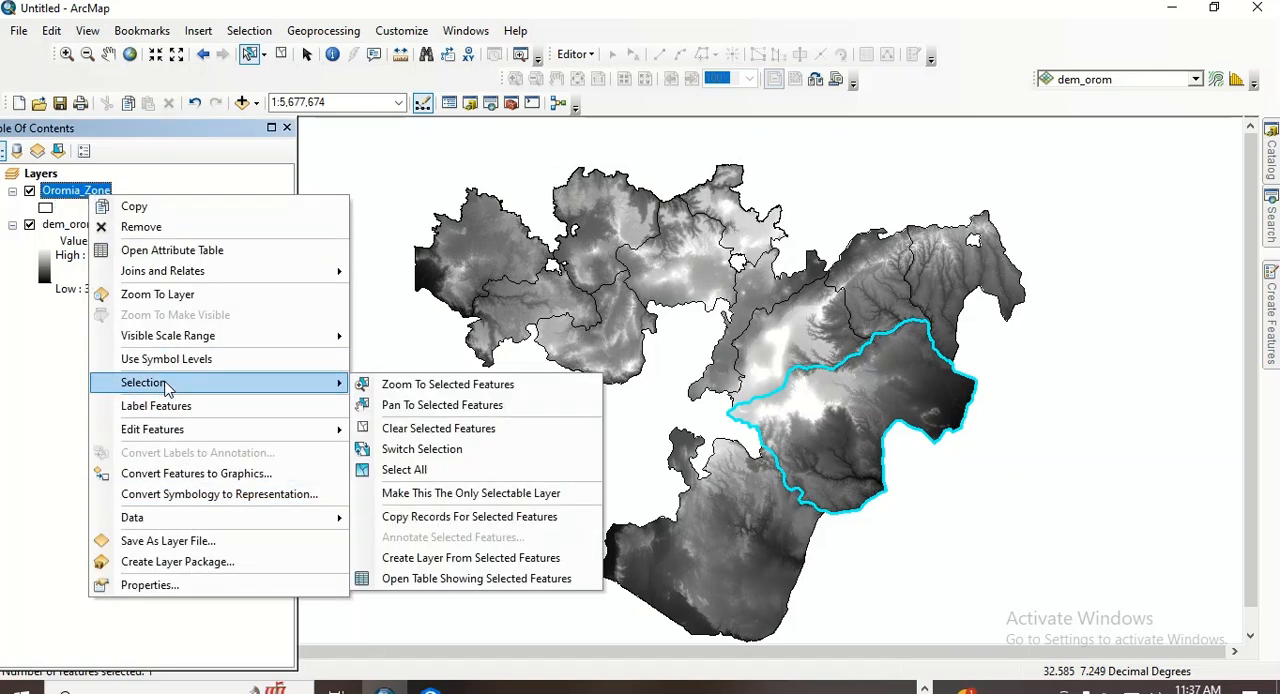
pyautogui.click(462, 558)
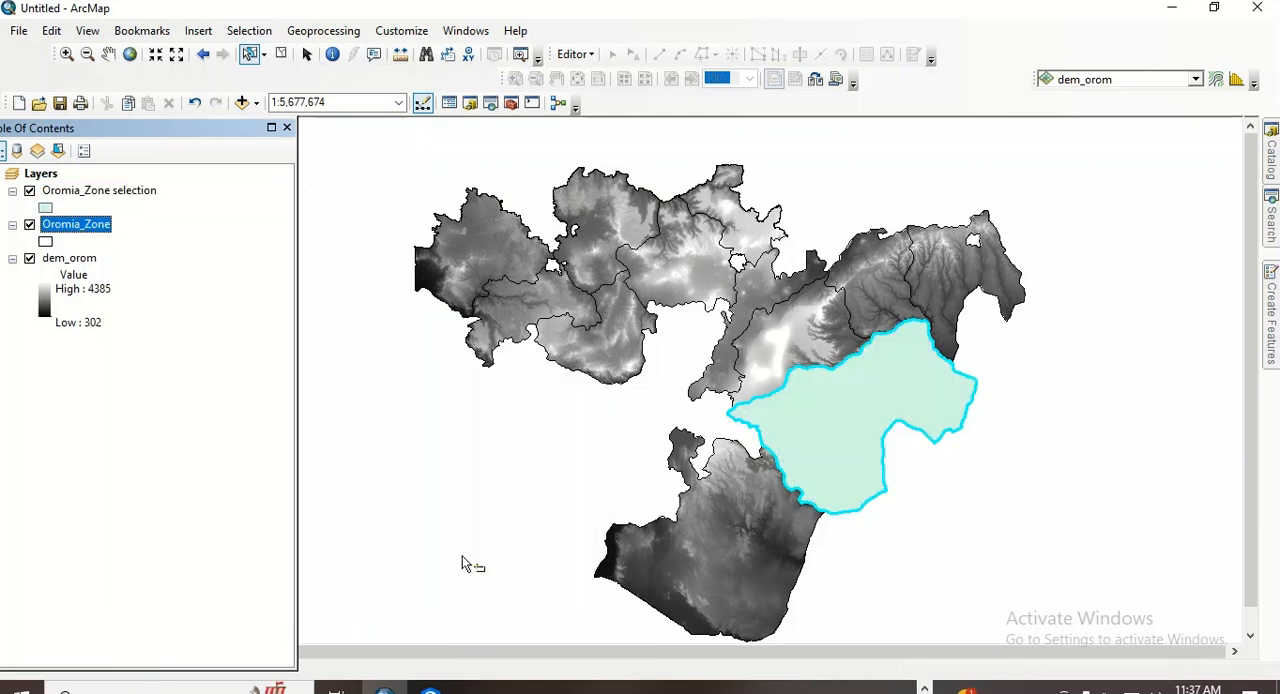
pyautogui.click(143, 192)
pyautogui.rightClick(141, 192)
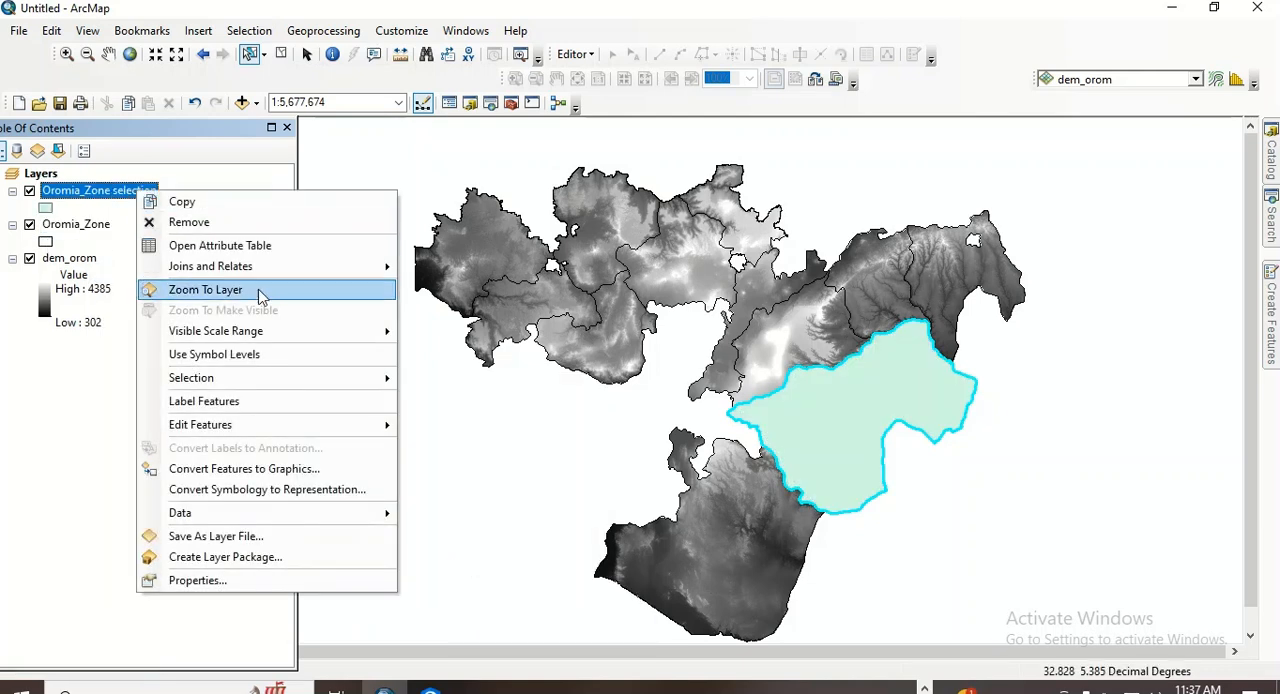
pyautogui.moveTo(390, 523)
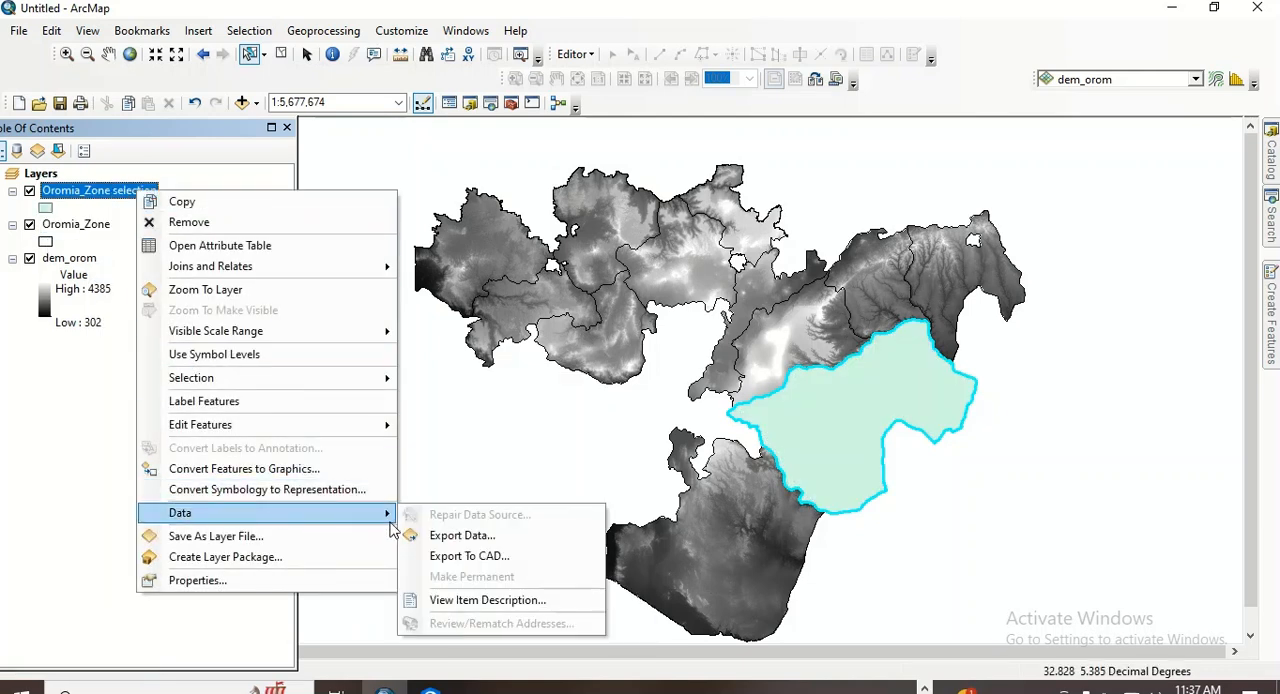
pyautogui.click(460, 535)
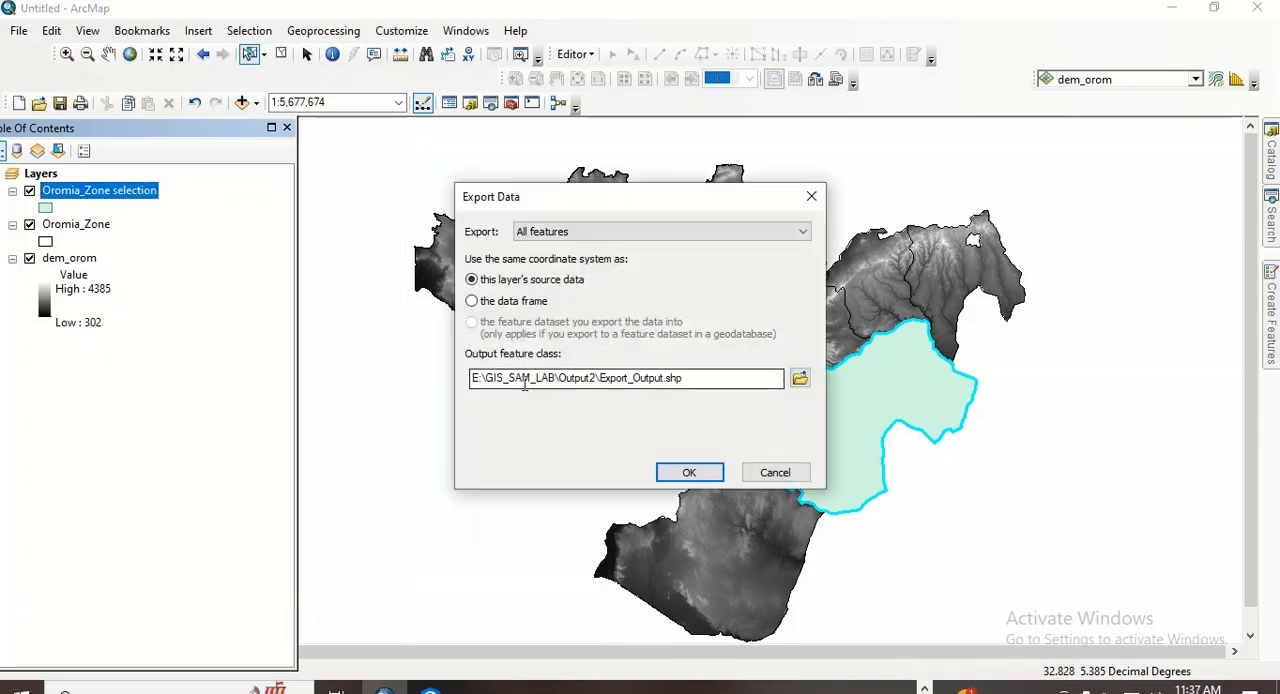
pyautogui.moveTo(690, 379); pyautogui.dragTo(618, 379)
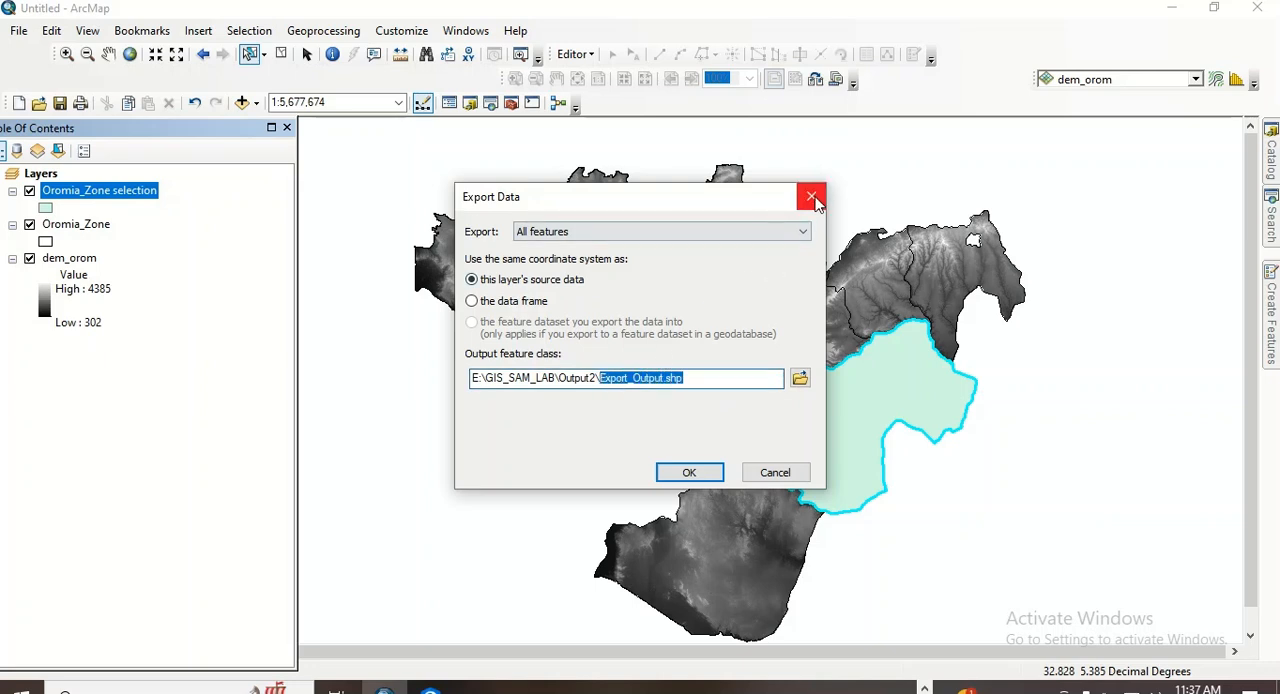
pyautogui.click(811, 196)
# - Label the features of the Oromia_Zone selection layer to identify the zone
pyautogui.rightClick(102, 194)
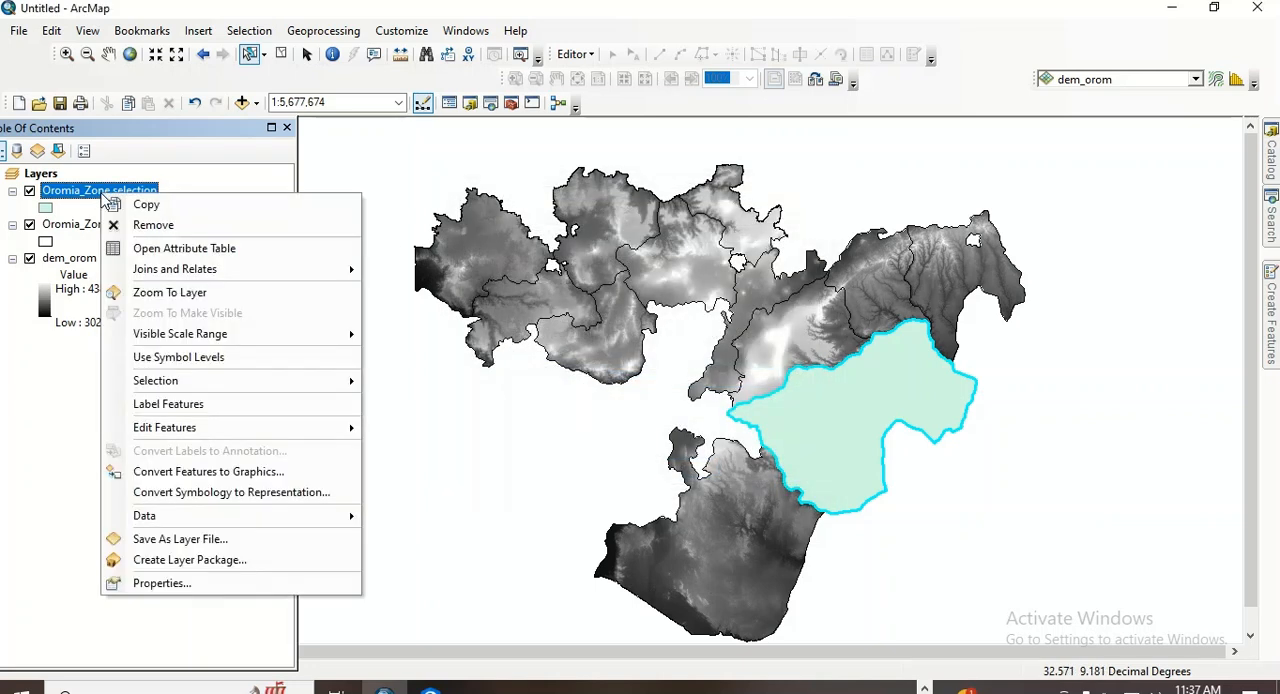
pyautogui.click(175, 414)
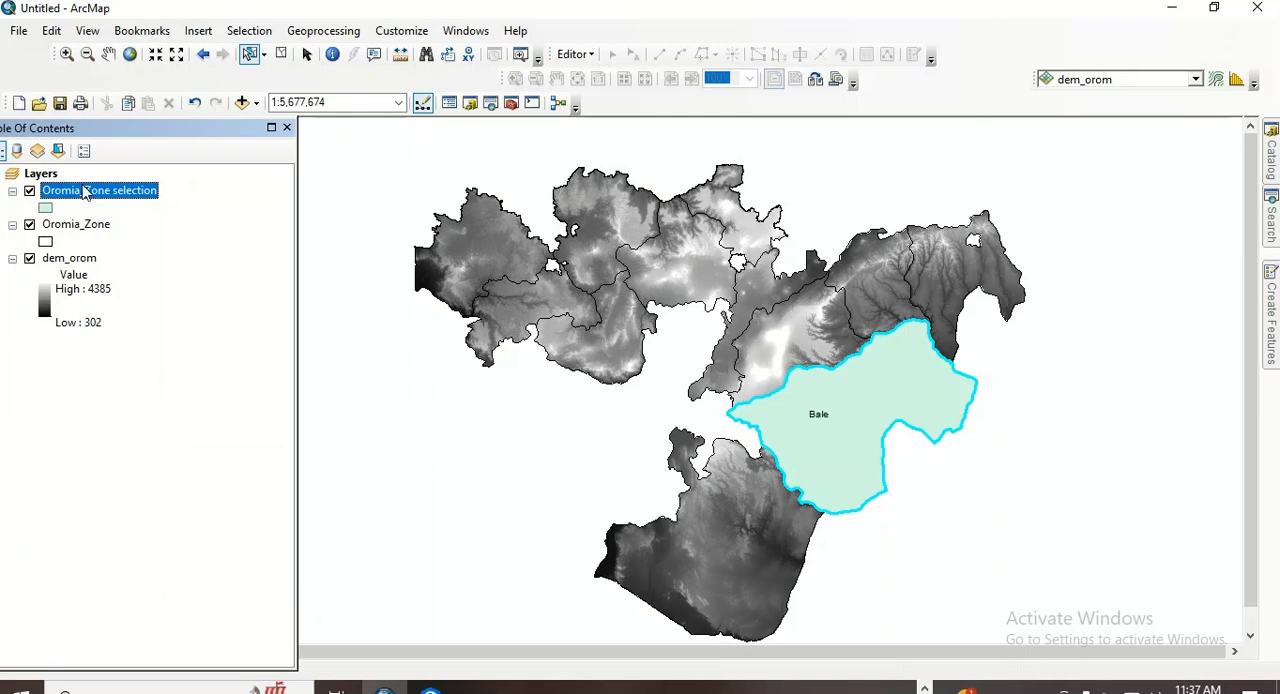
# - Export all features of the Oromia_Zone selection layer to the Output2 folder as Bale_Zone and add the result to the map
pyautogui.rightClick(86, 193)
pyautogui.moveTo(160, 507)
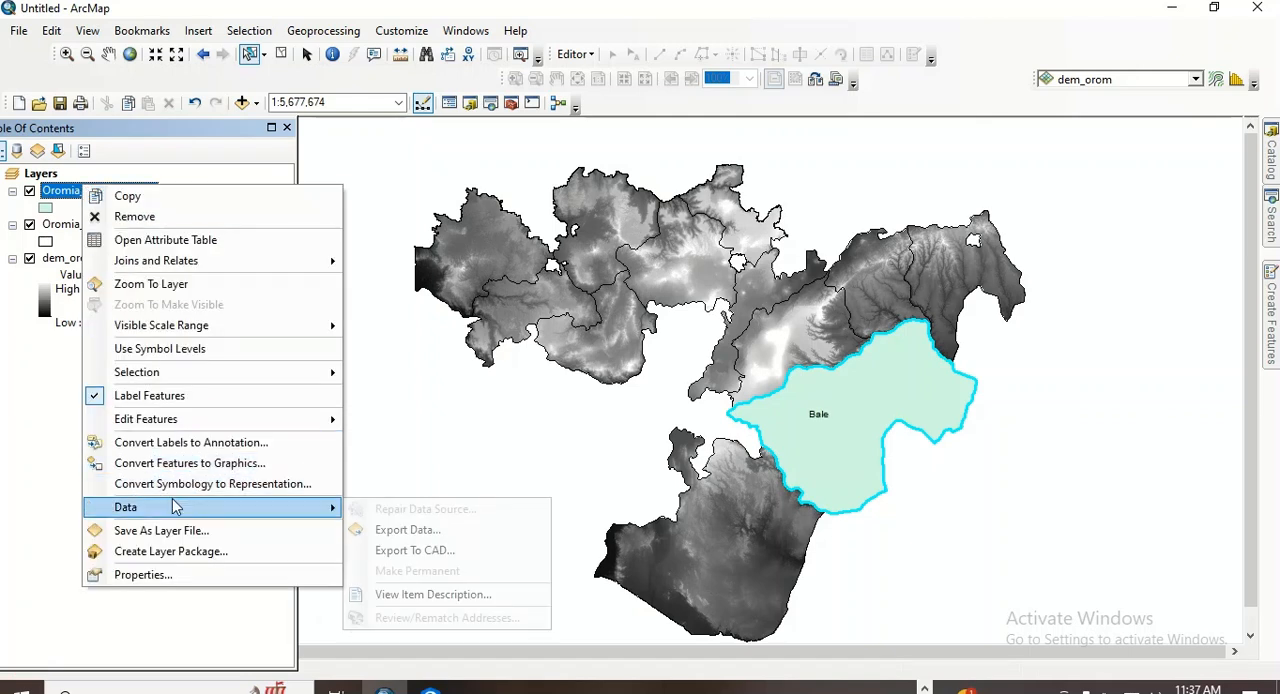
pyautogui.click(395, 530)
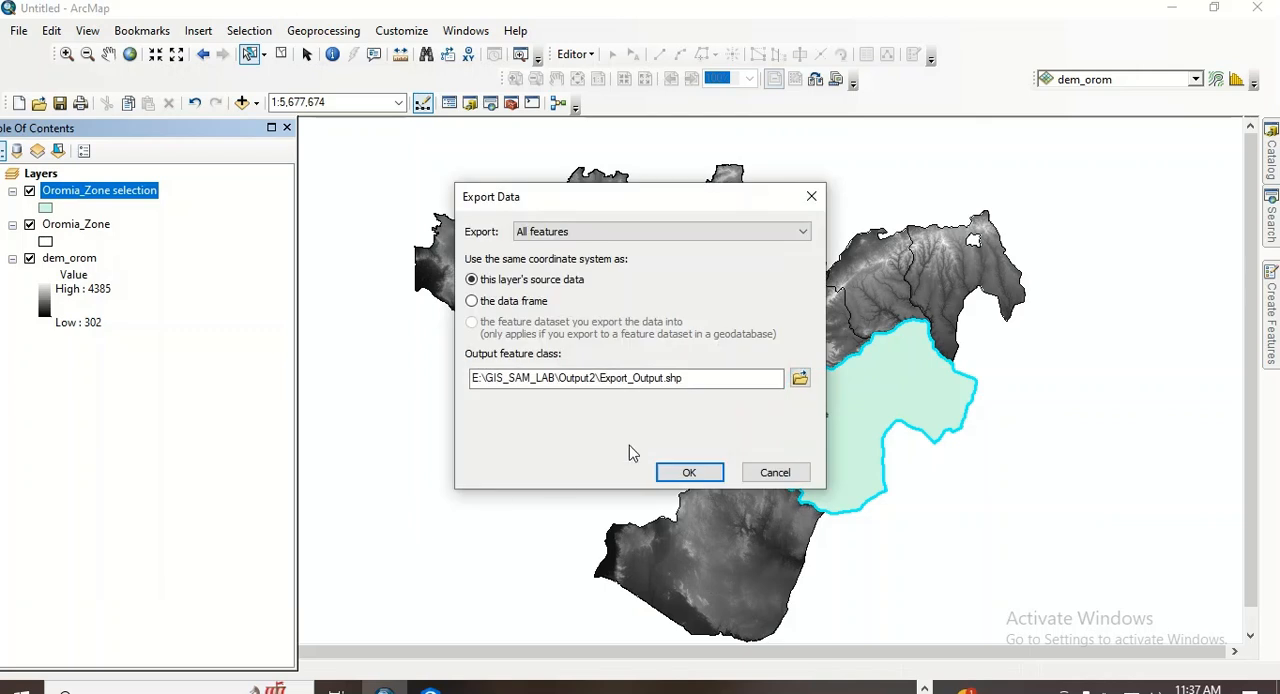
pyautogui.moveTo(695, 380); pyautogui.dragTo(602, 378)
pyautogui.write('Ba')
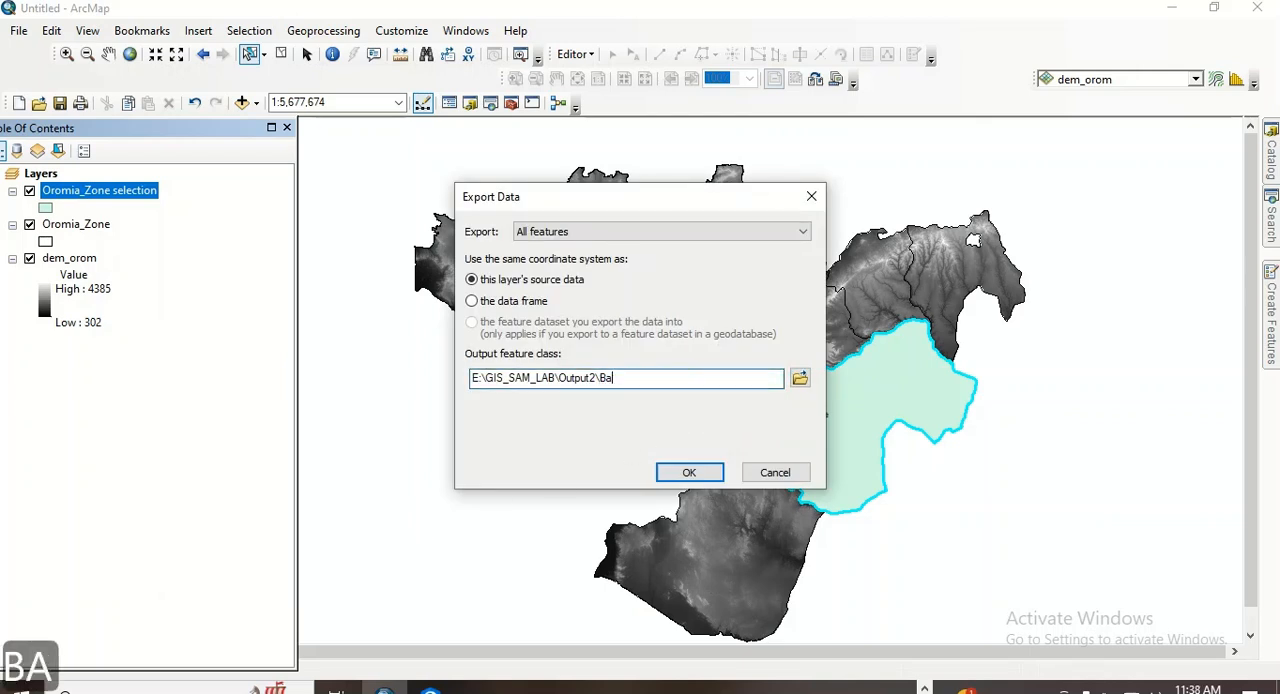
pyautogui.write('le_')
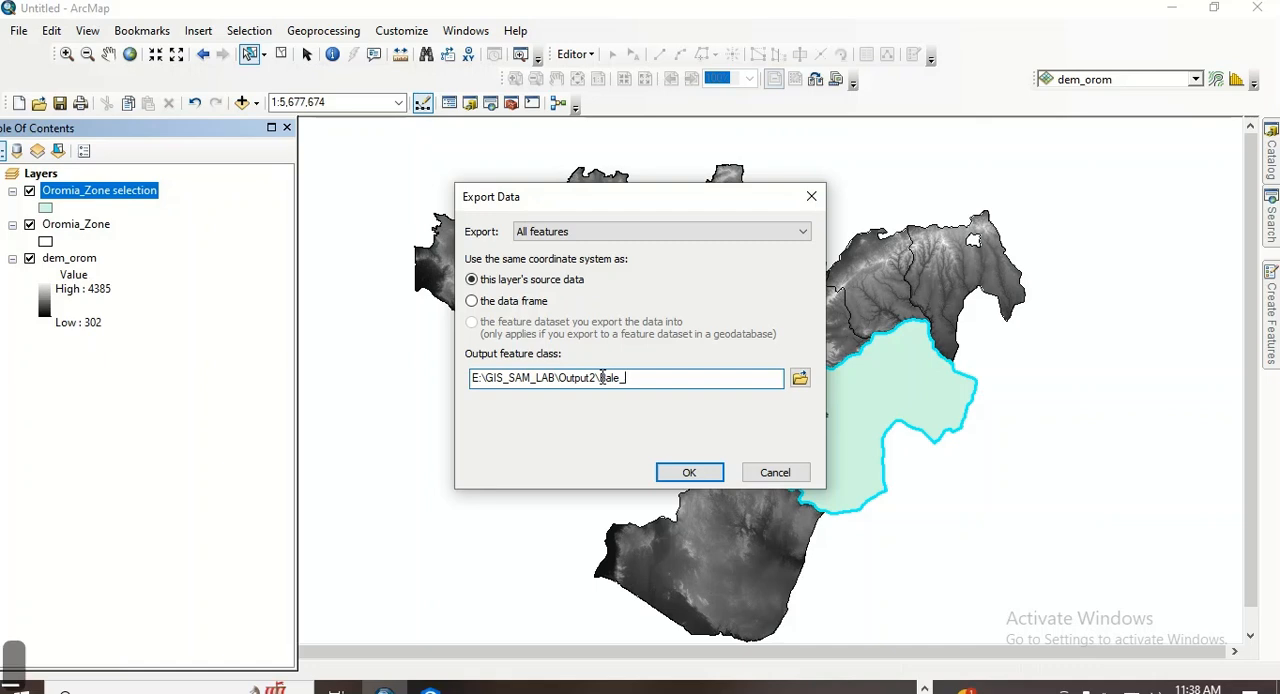
pyautogui.write('Zone')
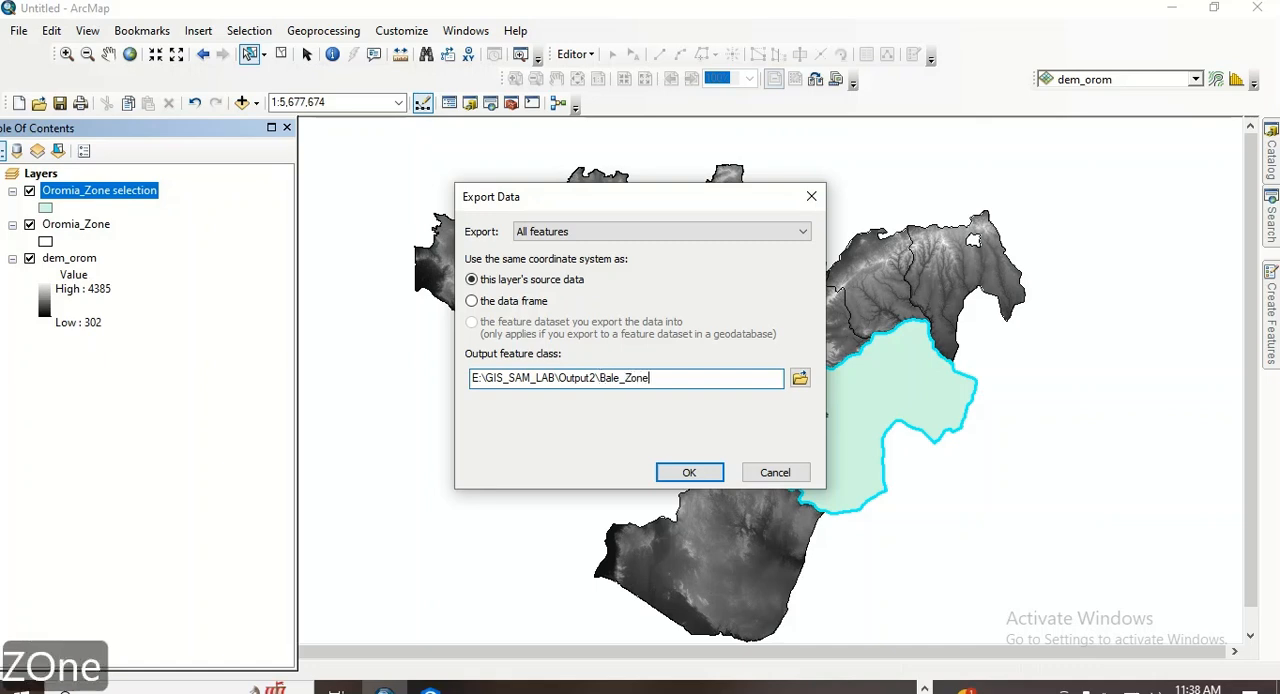
pyautogui.click(689, 472)
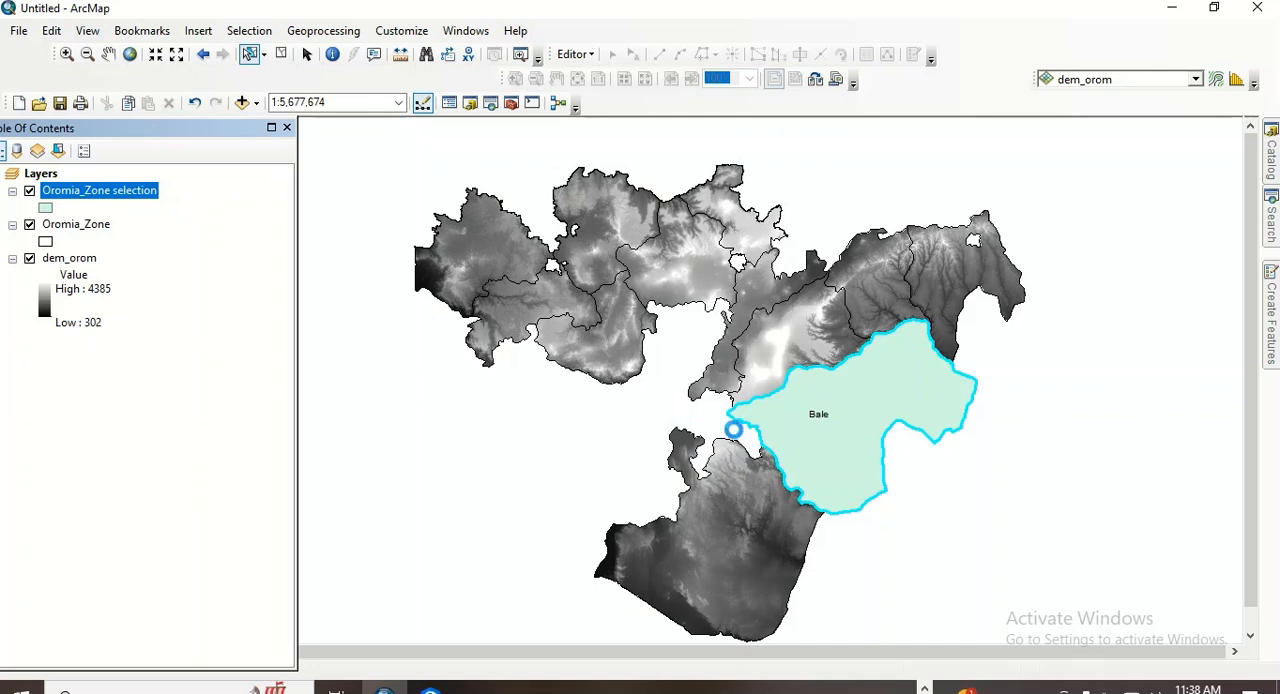
pyautogui.click(712, 418)
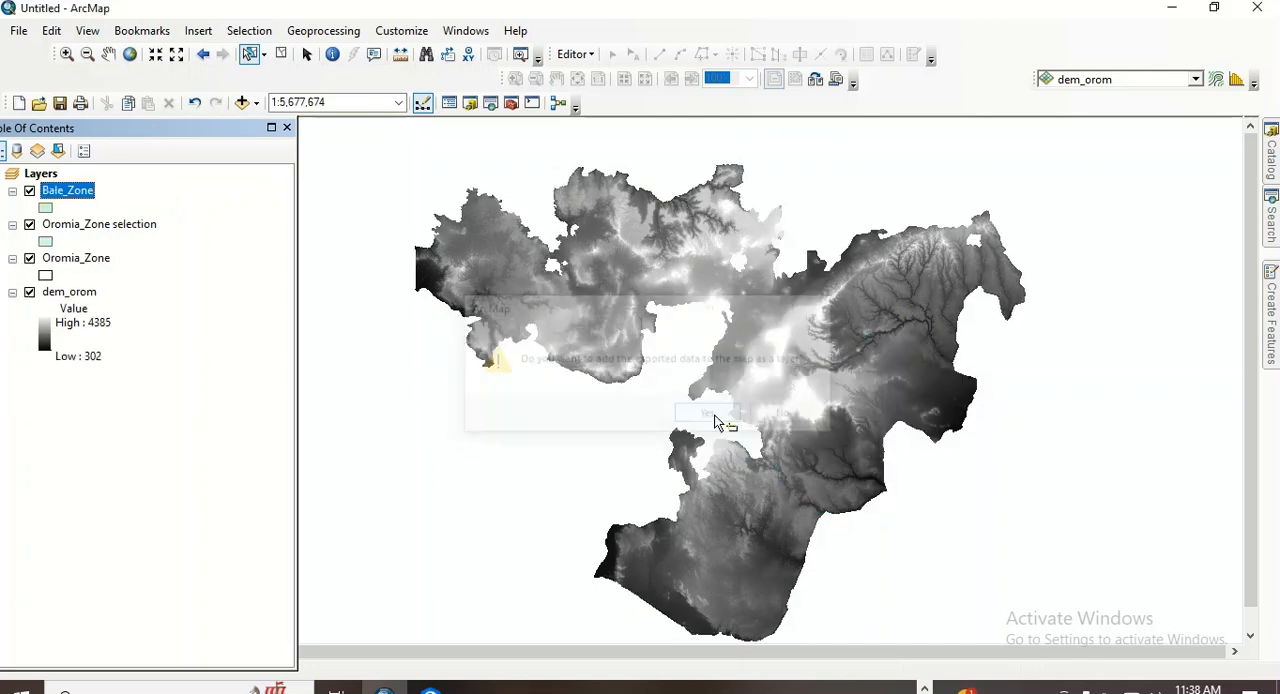
# - Remove the Oromia_Zone selection layer and clear the feature selection
pyautogui.click(126, 228)
pyautogui.rightClick(127, 228)
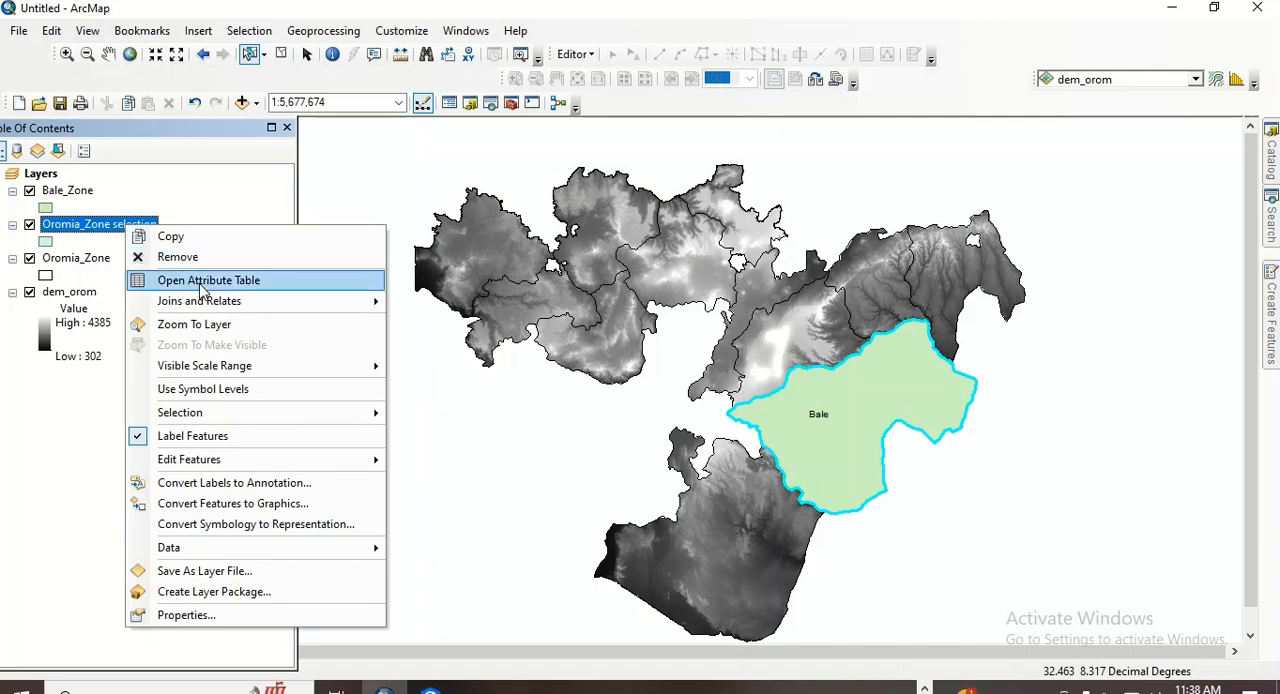
pyautogui.click(185, 257)
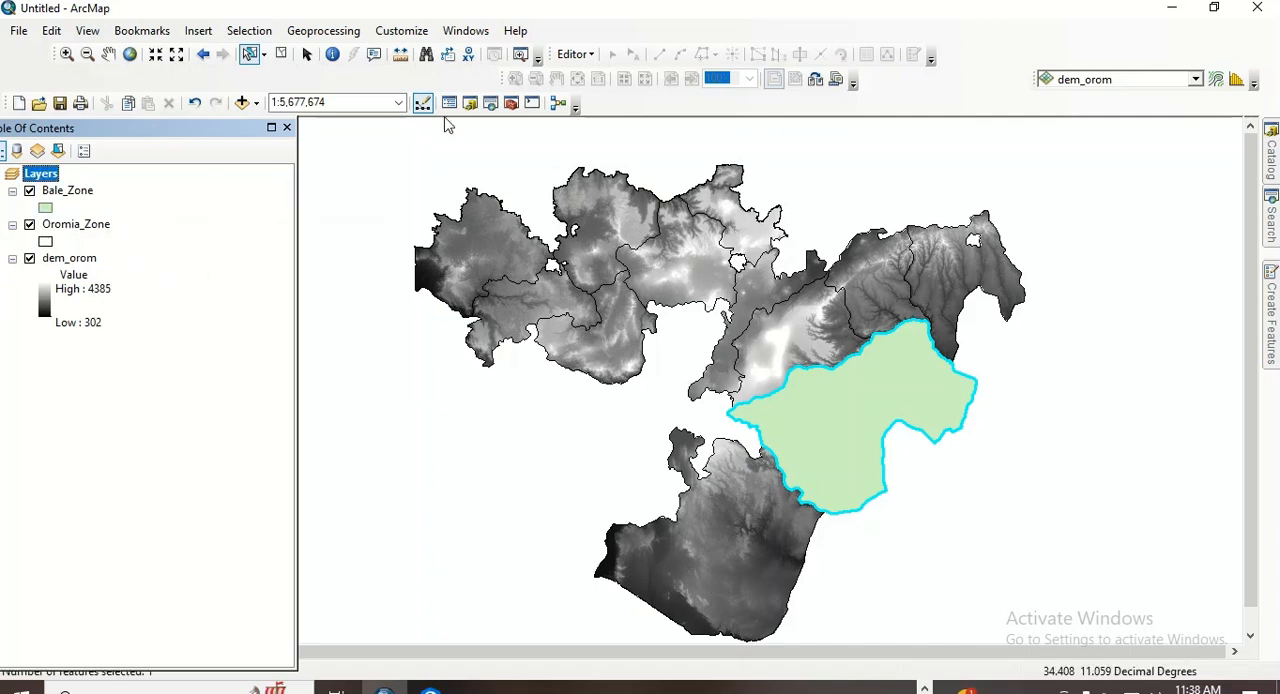
pyautogui.click(283, 56)
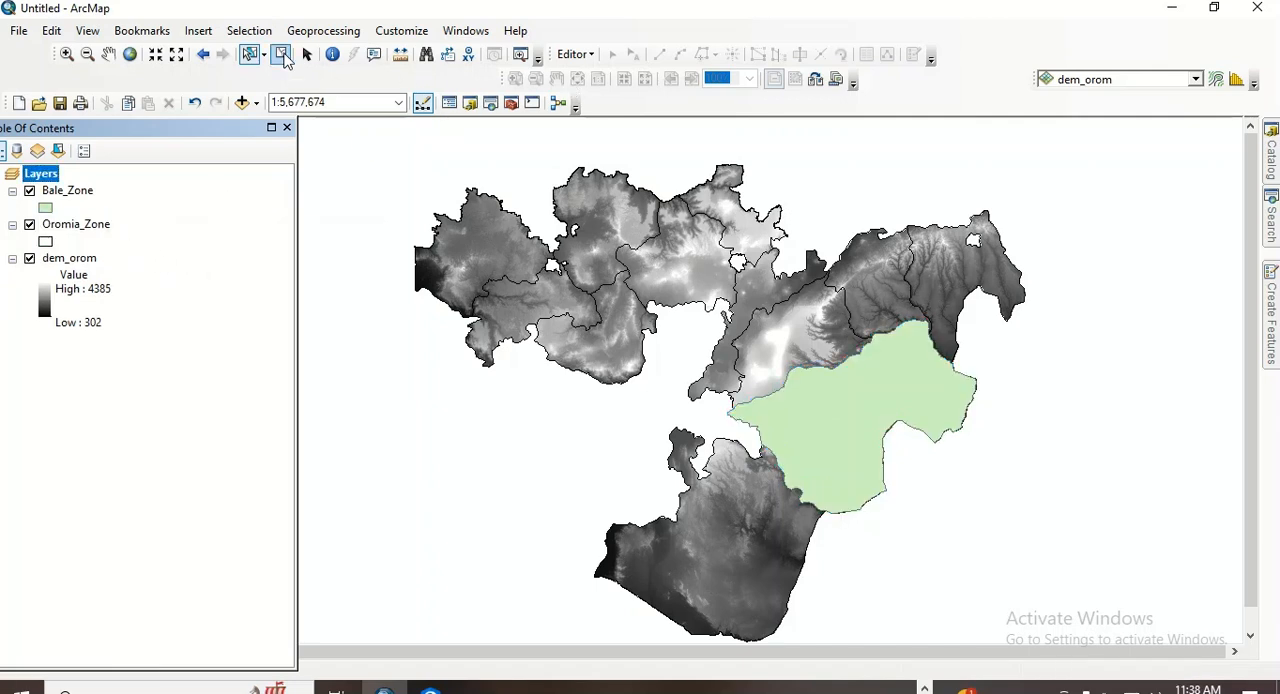
# - Remove the Oromia_Zone layer from the map
pyautogui.click(87, 228)
pyautogui.rightClick(88, 232)
pyautogui.click(180, 262)
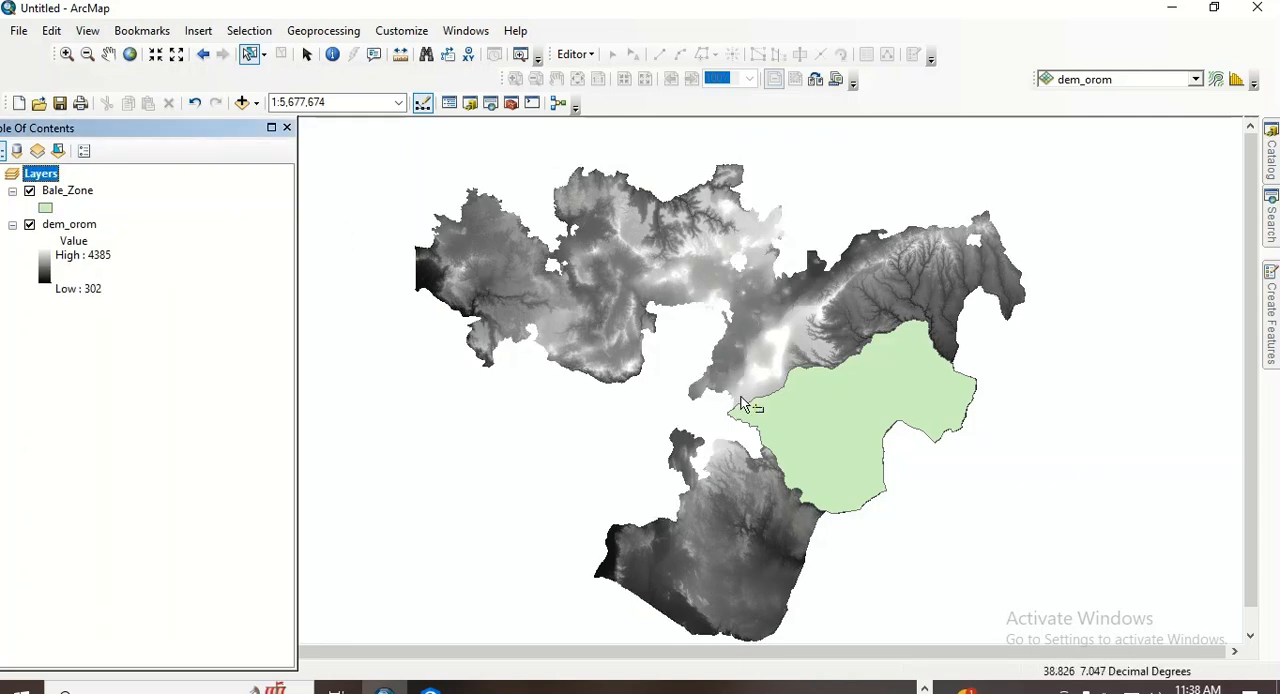
# - Change the Bale_Zone symbol to a hollow outline without fill
pyautogui.click(46, 208)
pyautogui.click(268, 266)
pyautogui.click(566, 493)
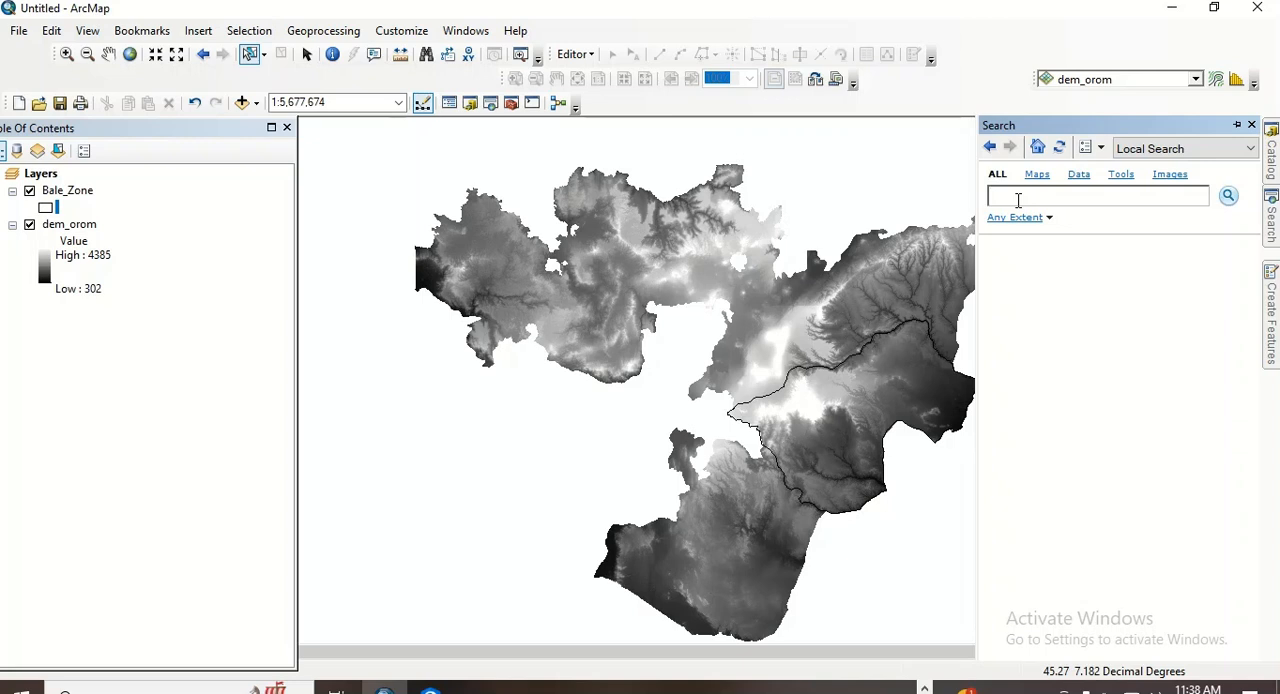
# - Search for "extract by mask" and open the Extract by Mask tool of Spatial Analyst
pyautogui.write('extrac')
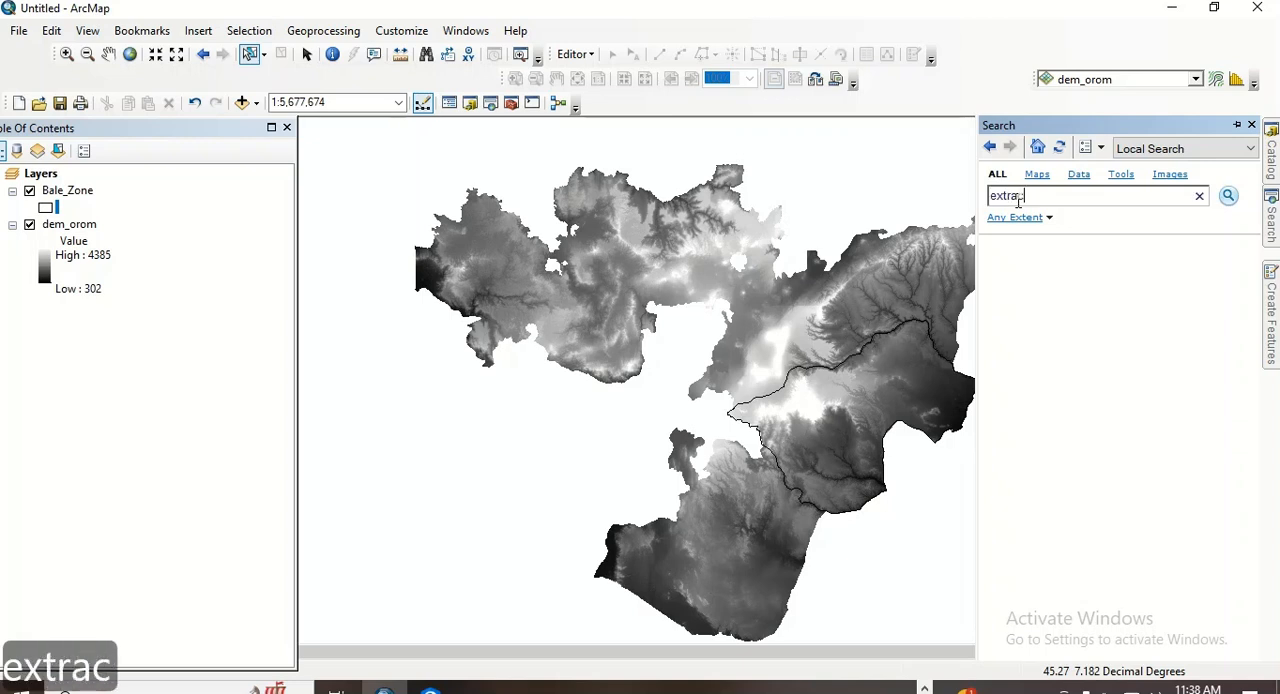
pyautogui.write('y')
pyautogui.press('BackSpace')
pyautogui.write('t by')
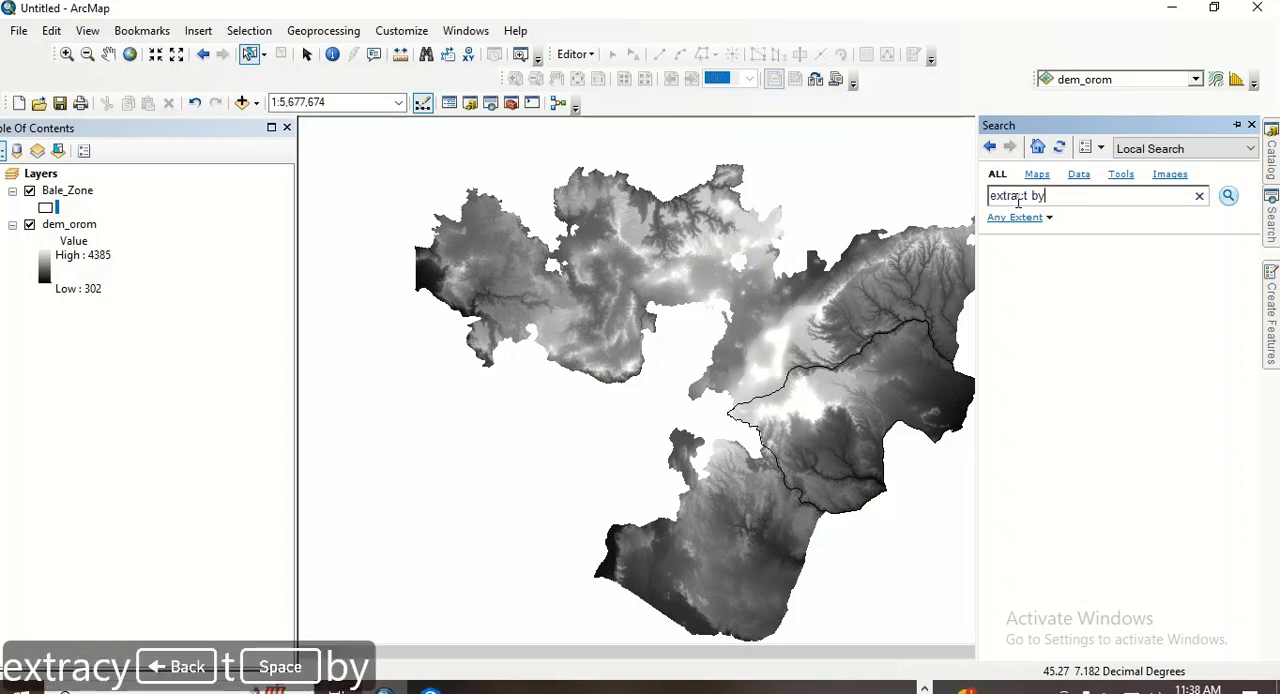
pyautogui.write(' mask')
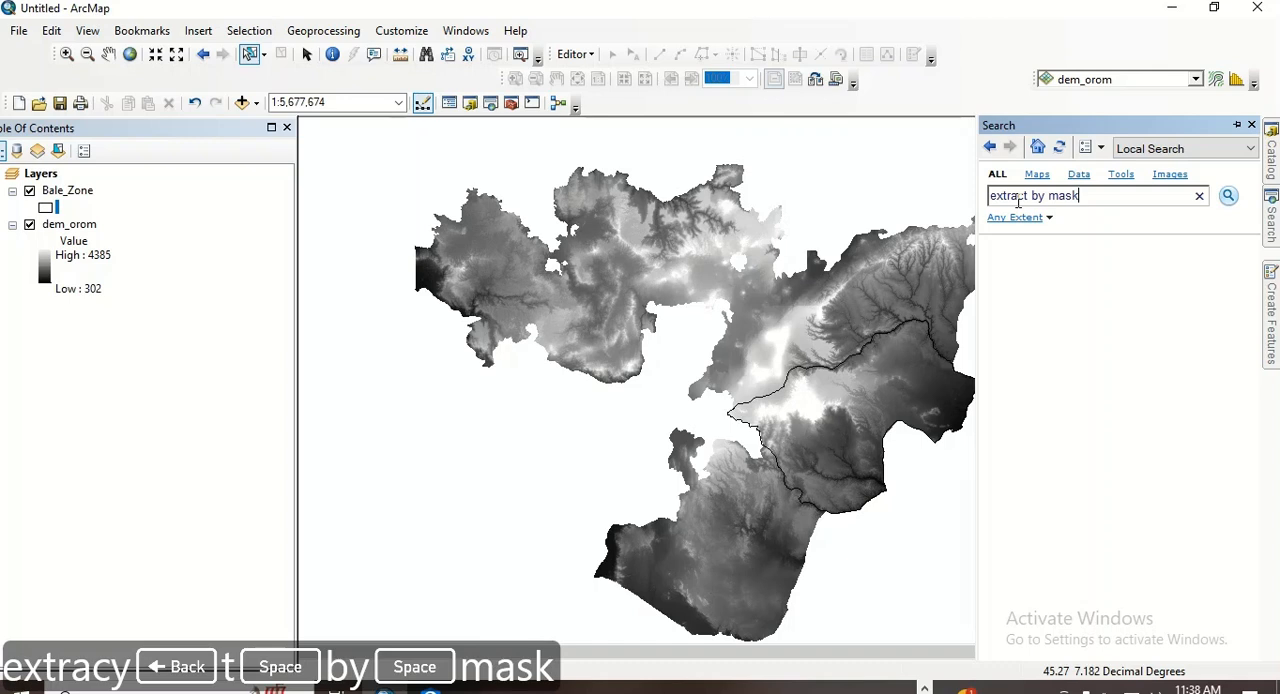
pyautogui.press('Return')
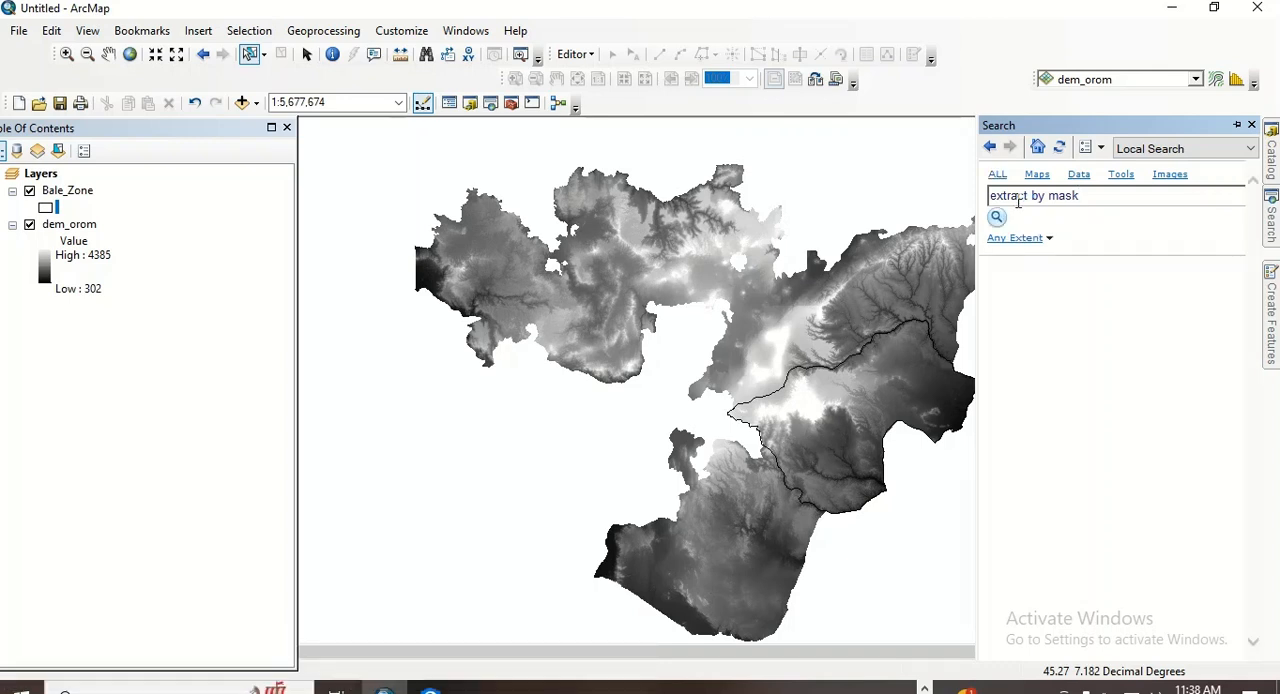
pyautogui.click(1058, 268)
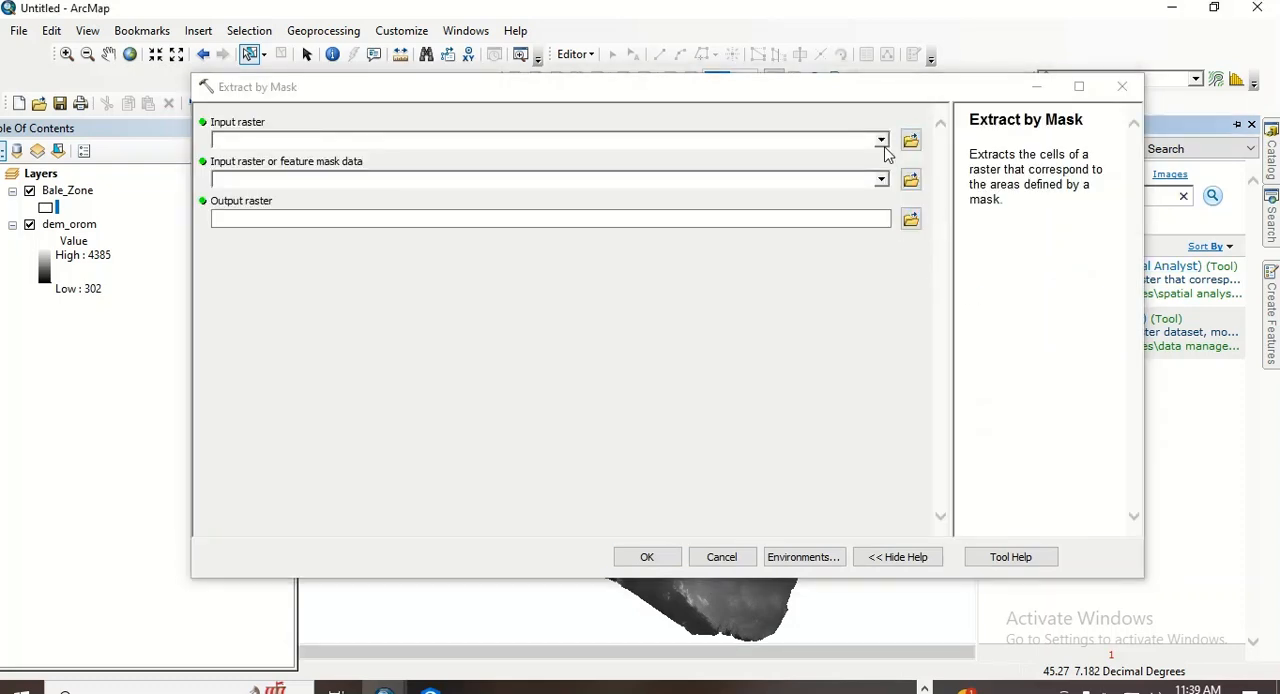
# - Set dem_orom as the input raster and Bale_Zone as the feature mask for the extraction
pyautogui.click(881, 141)
pyautogui.click(262, 160)
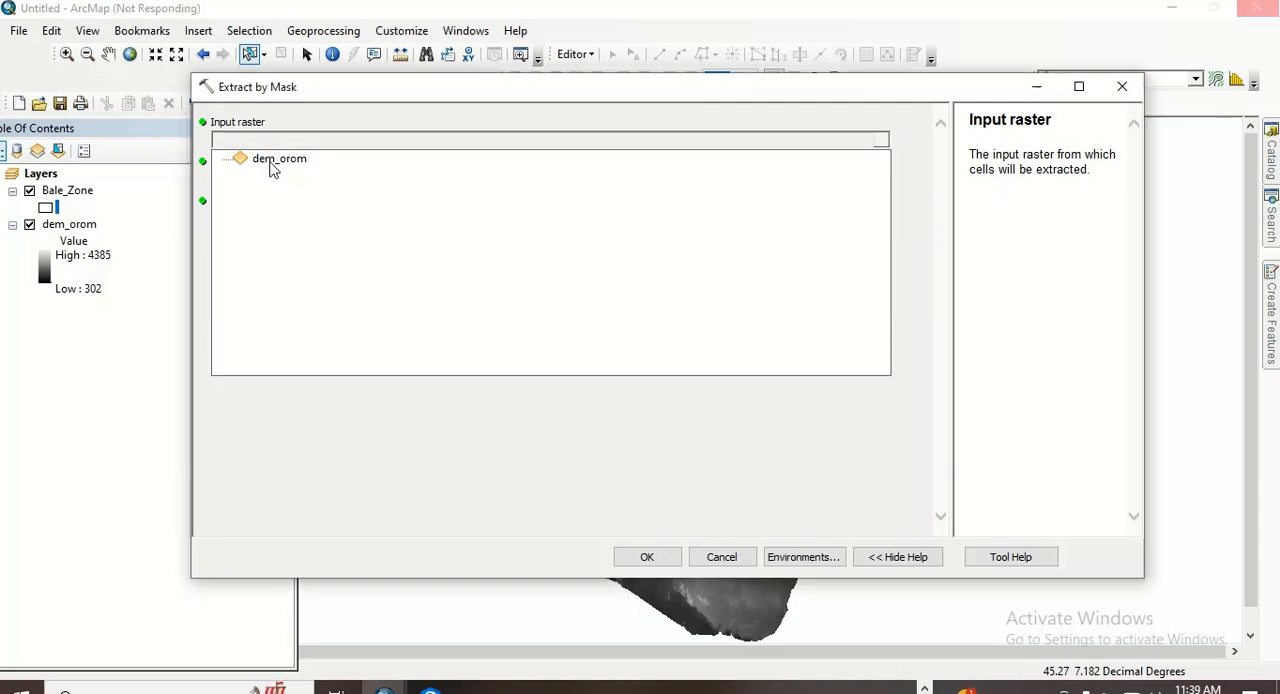
pyautogui.click(881, 181)
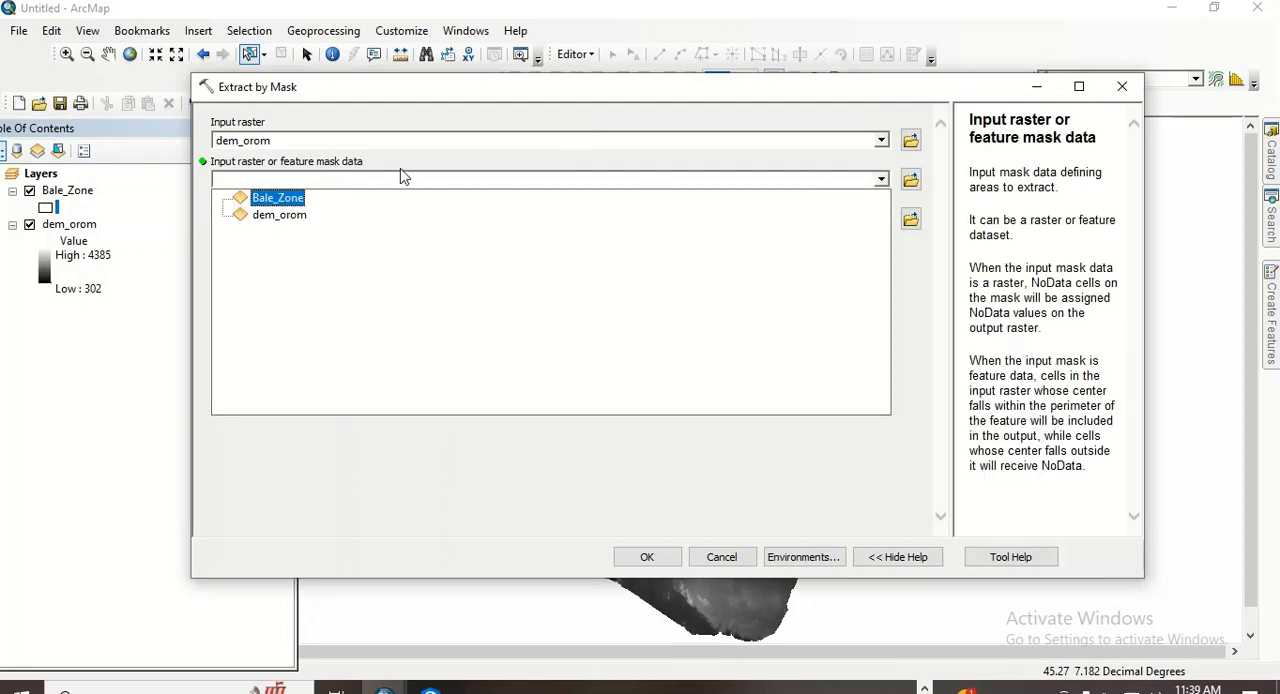
pyautogui.click(293, 199)
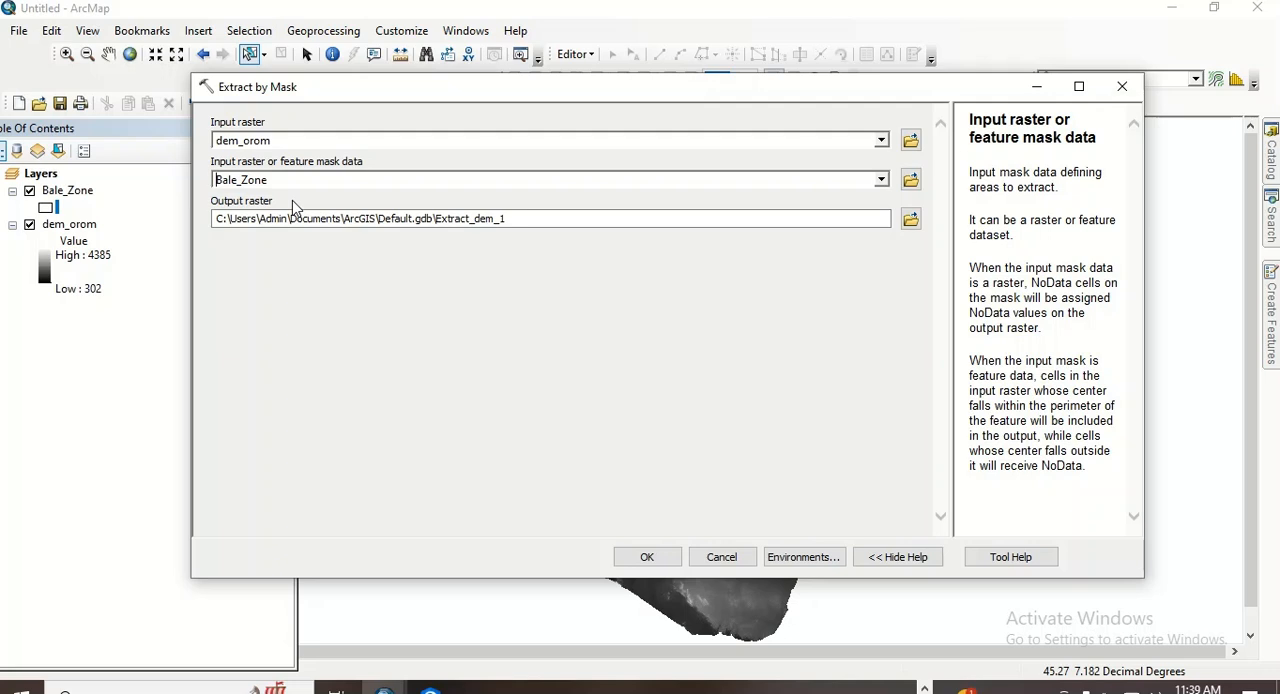
# - Set the output raster to DEM_Bale in the Output2 folder and run the mask extraction
pyautogui.click(910, 222)
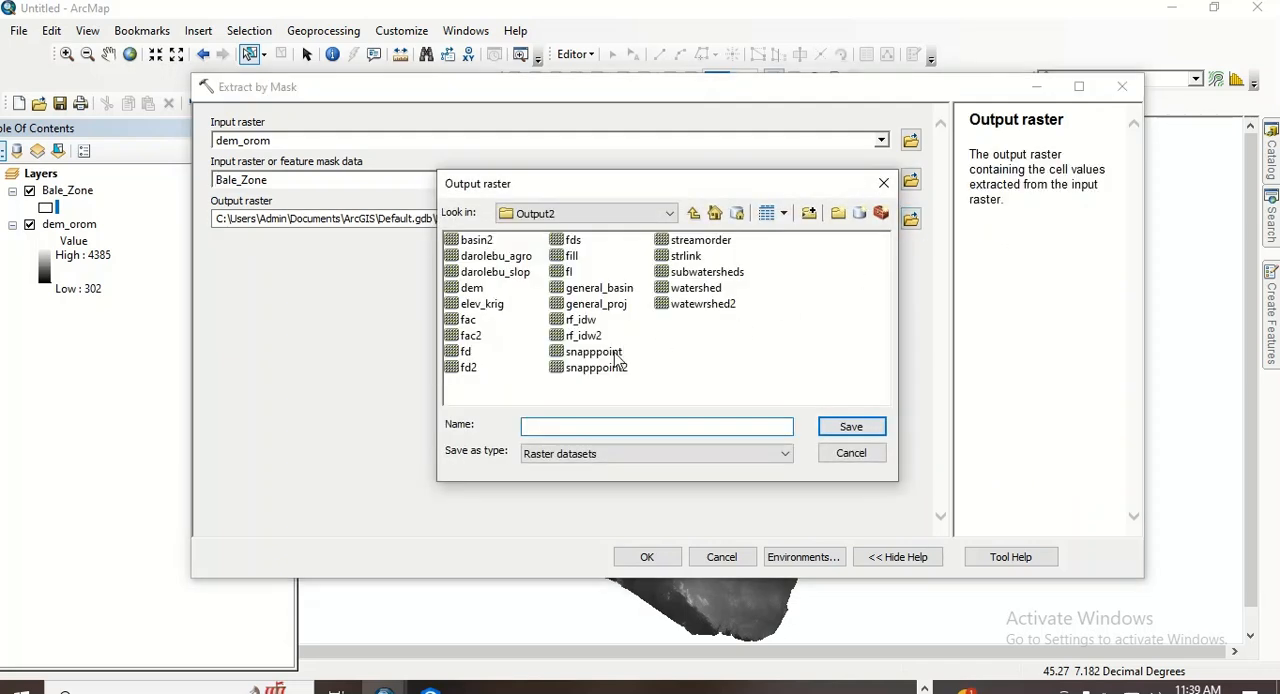
pyautogui.write('DEM_')
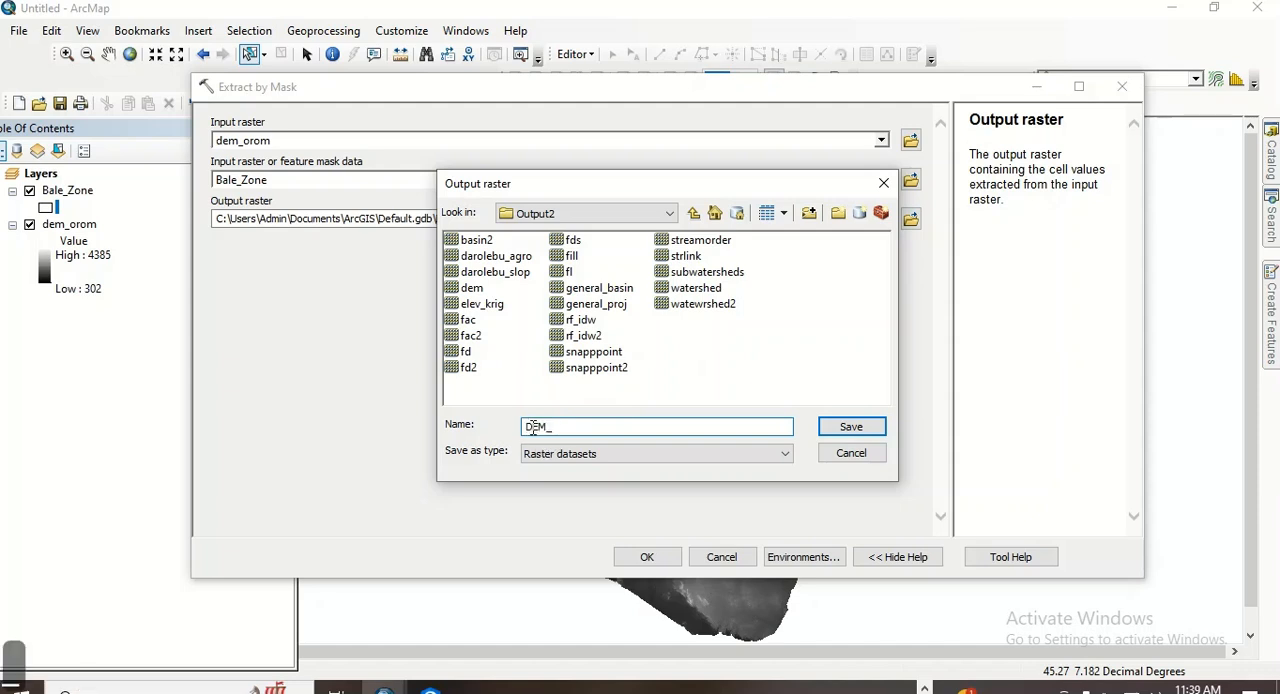
pyautogui.write('Bale')
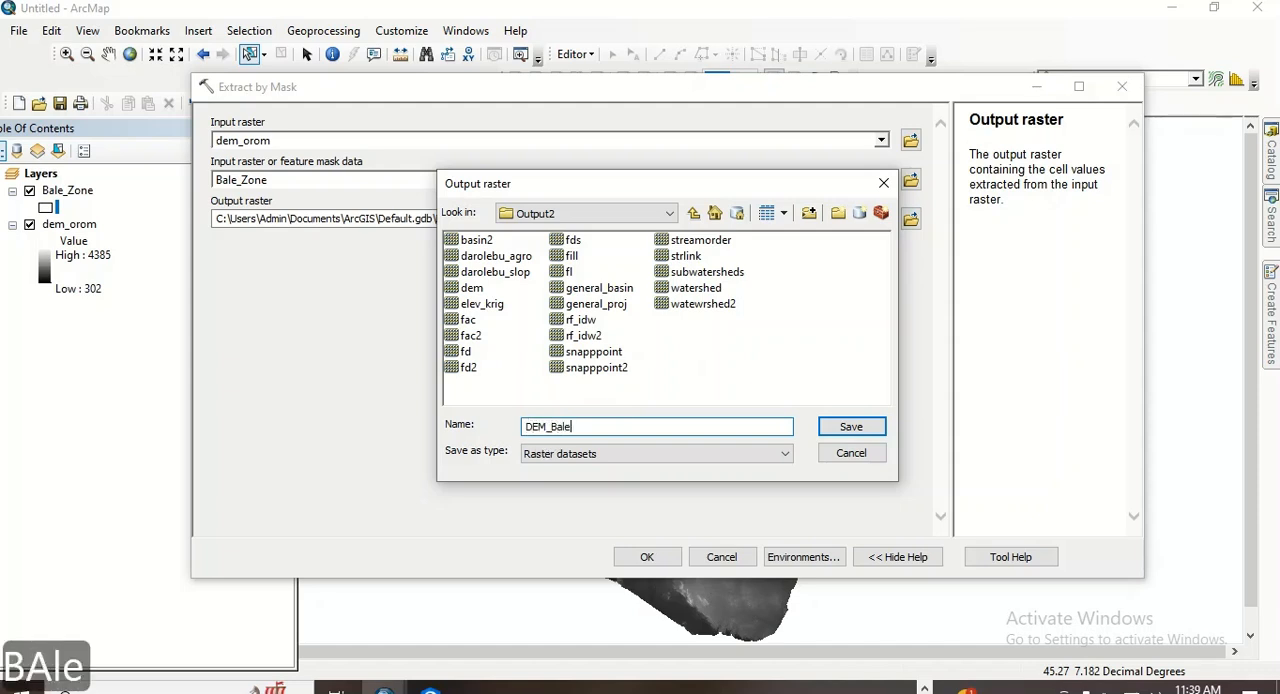
pyautogui.click(857, 426)
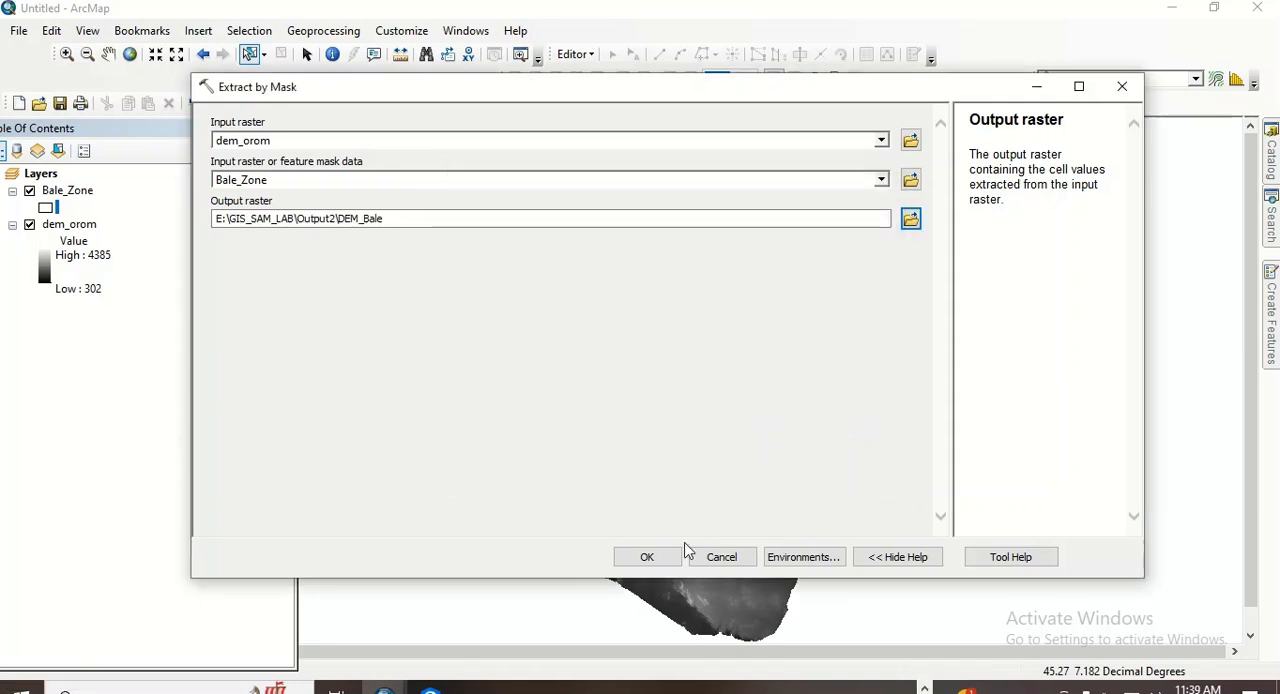
pyautogui.click(656, 563)
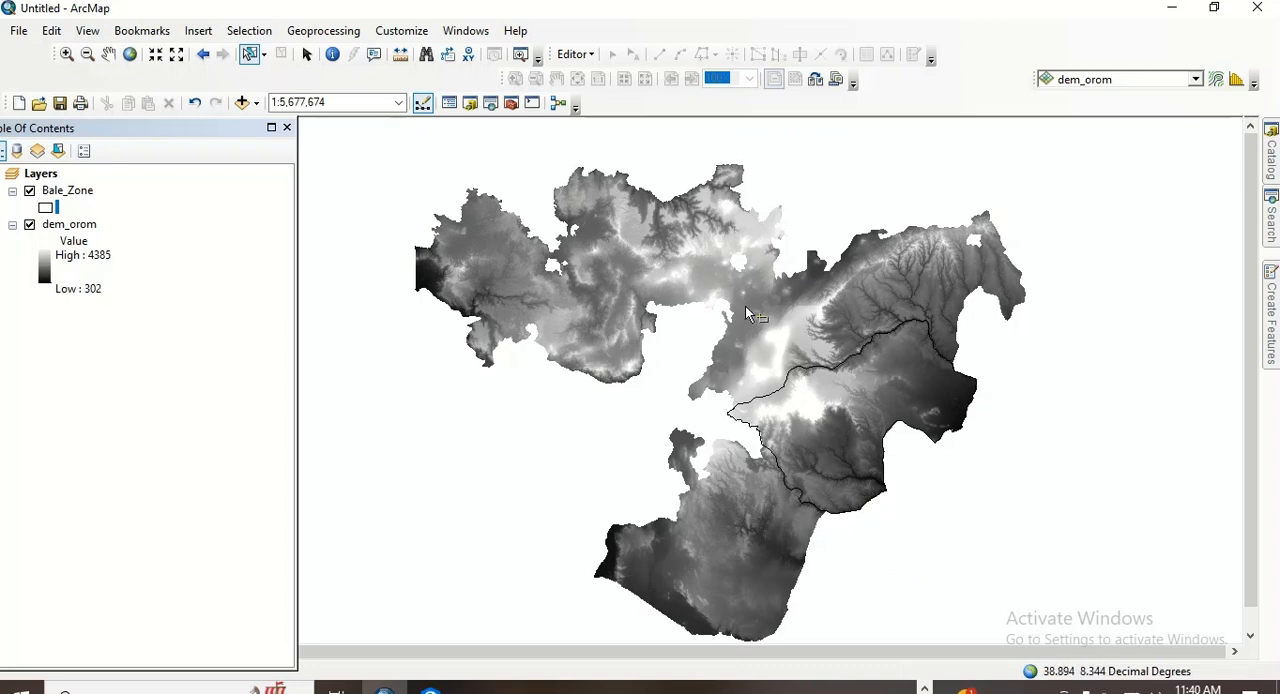
# - Remove the dem_orom layer and fit the map view to the extracted Bale DEM
pyautogui.click(306, 54)
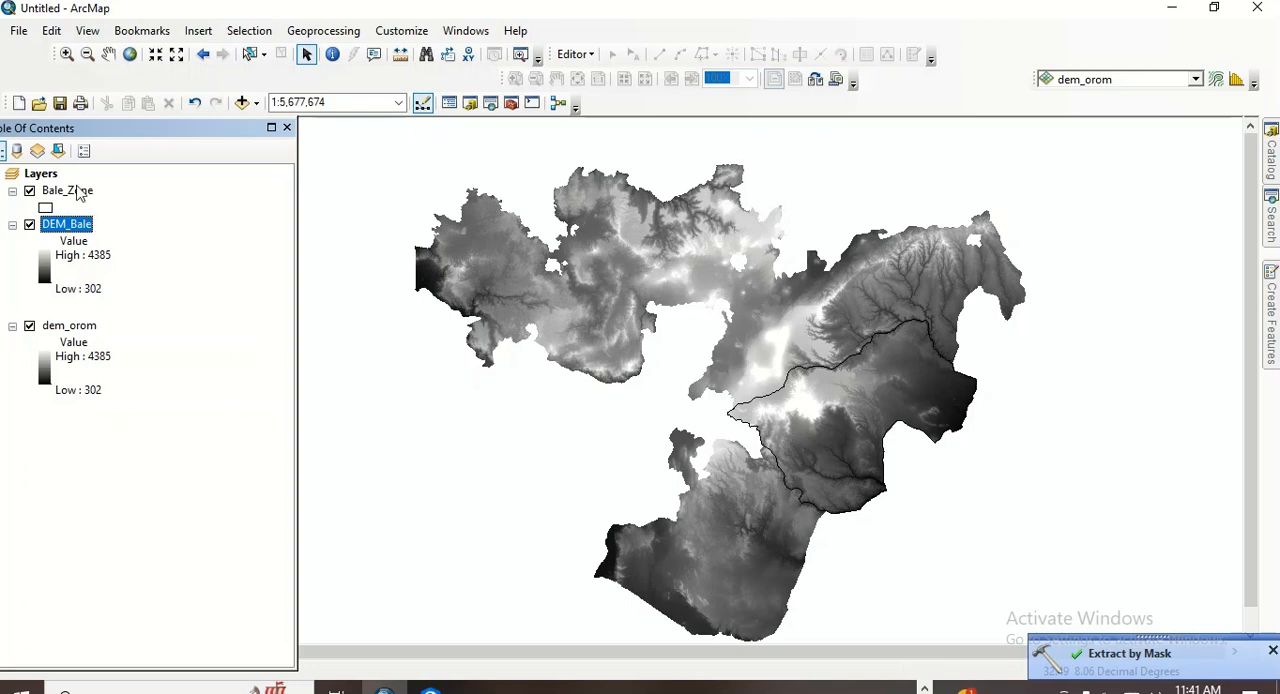
pyautogui.rightClick(90, 333)
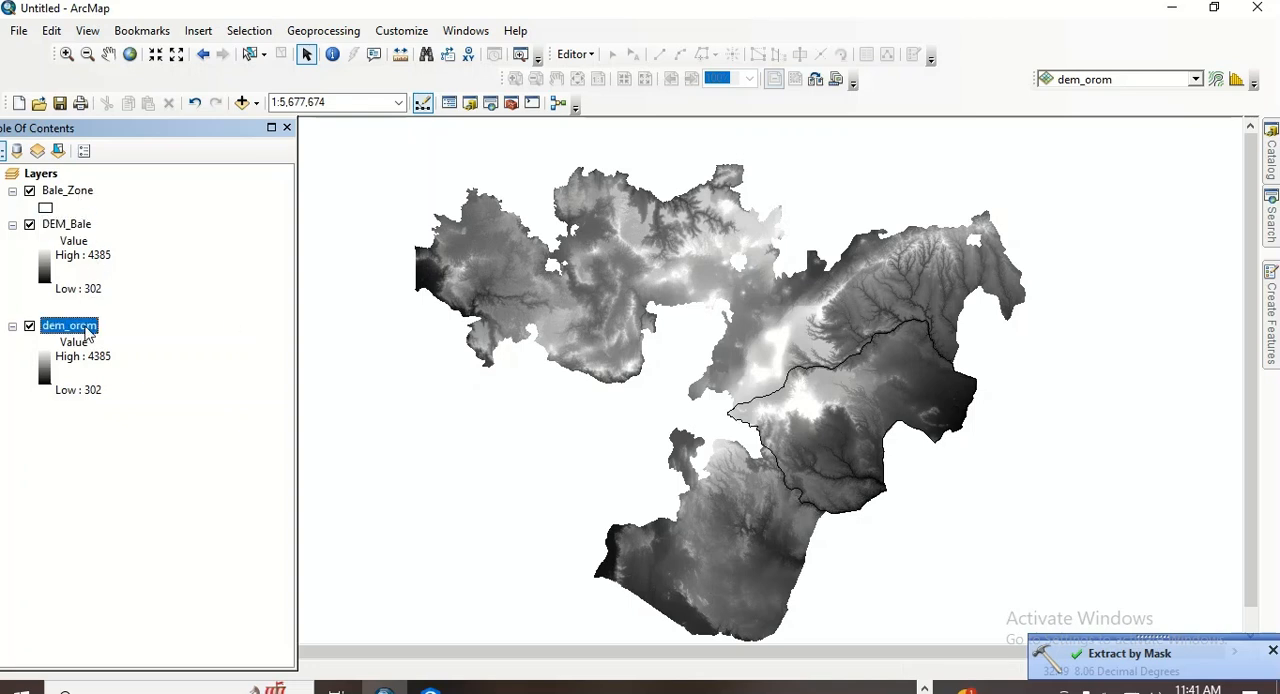
pyautogui.click(131, 358)
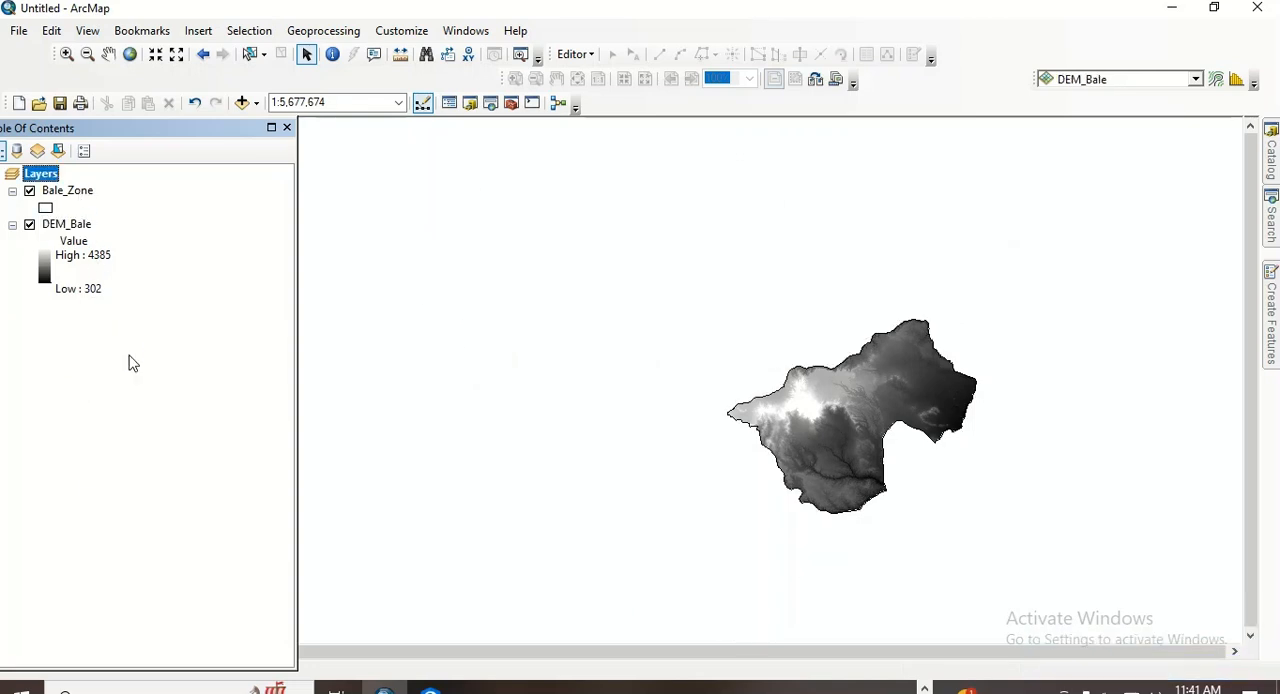
pyautogui.click(130, 54)
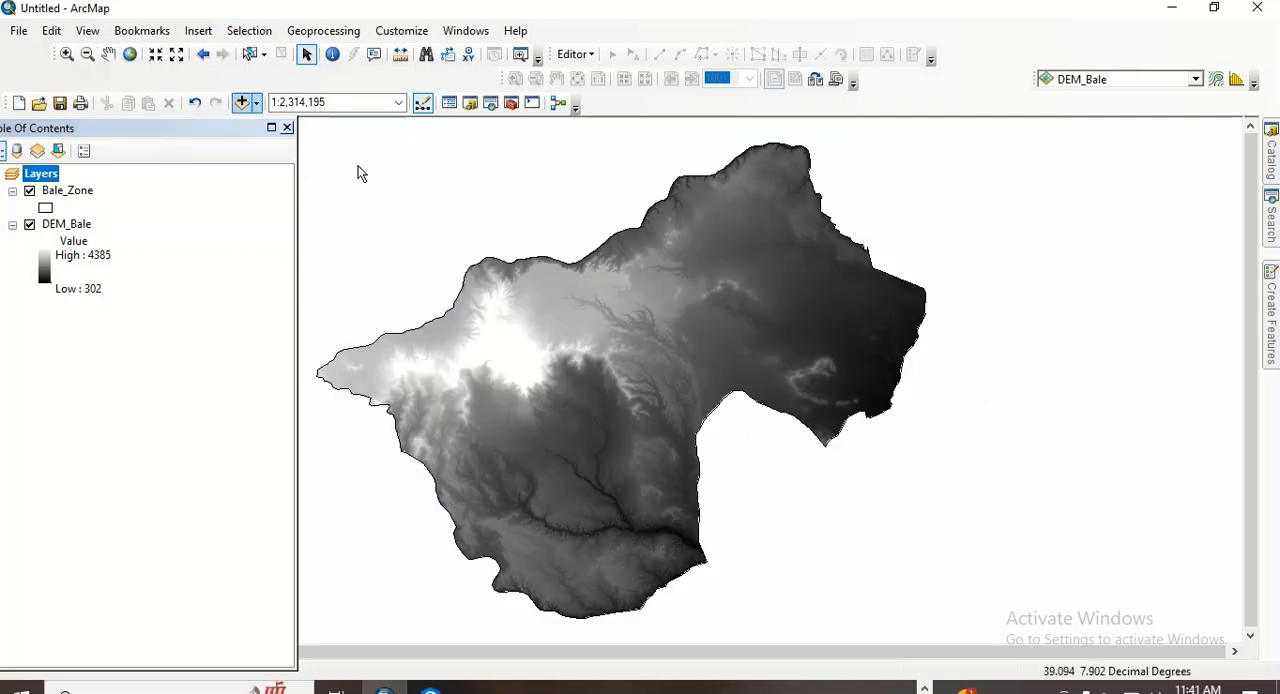
pyautogui.click(109, 56)
pyautogui.moveTo(522, 384); pyautogui.dragTo(574, 389)
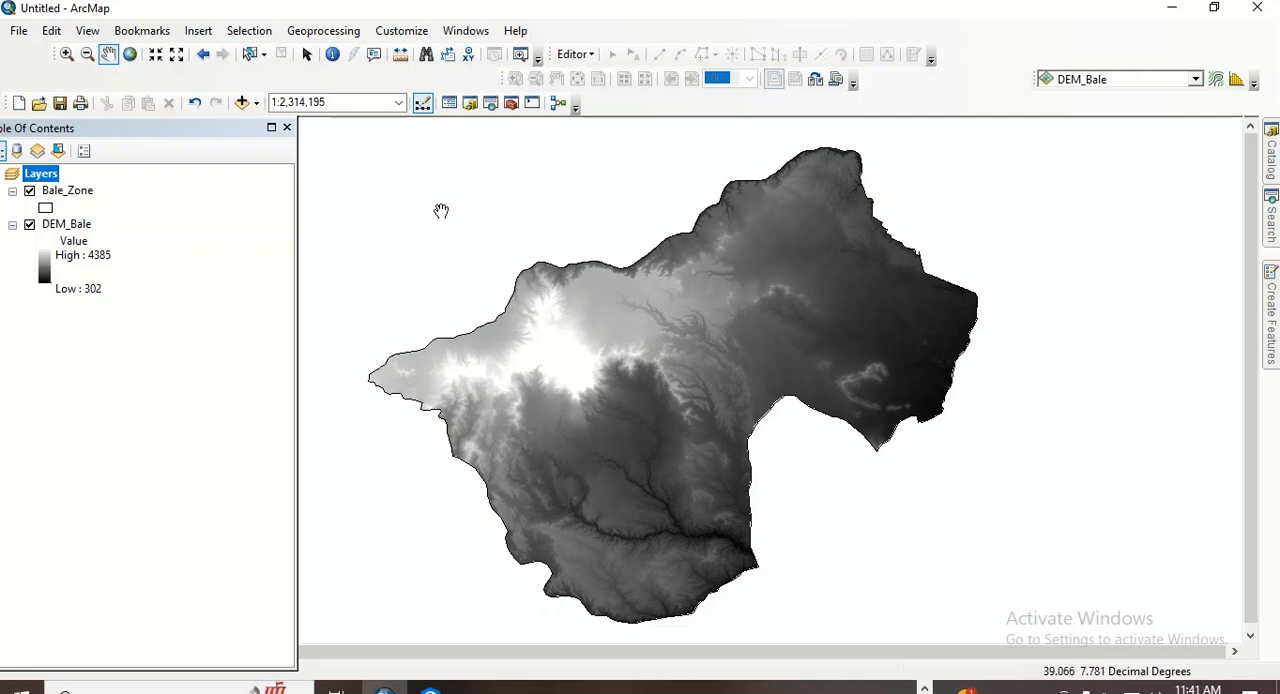
# - Check whether the Spatial Analyst toolbar is enabled in the list of available toolbars
pyautogui.click(325, 31)
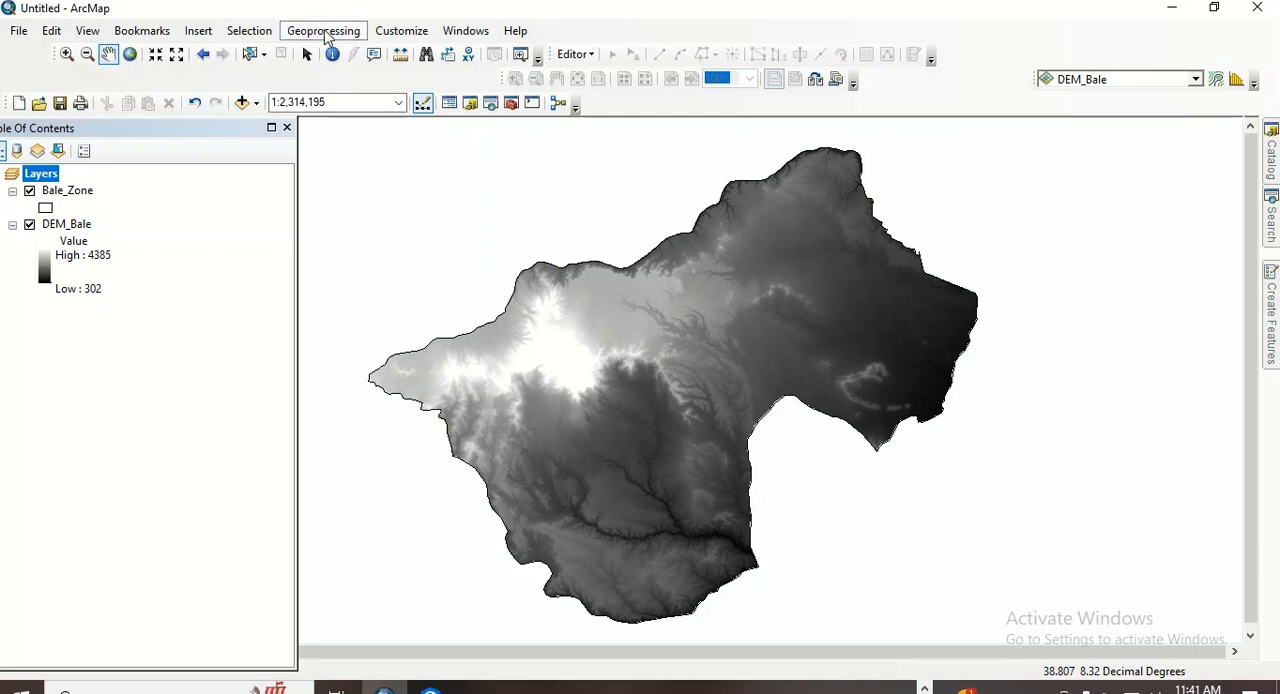
pyautogui.click(399, 31)
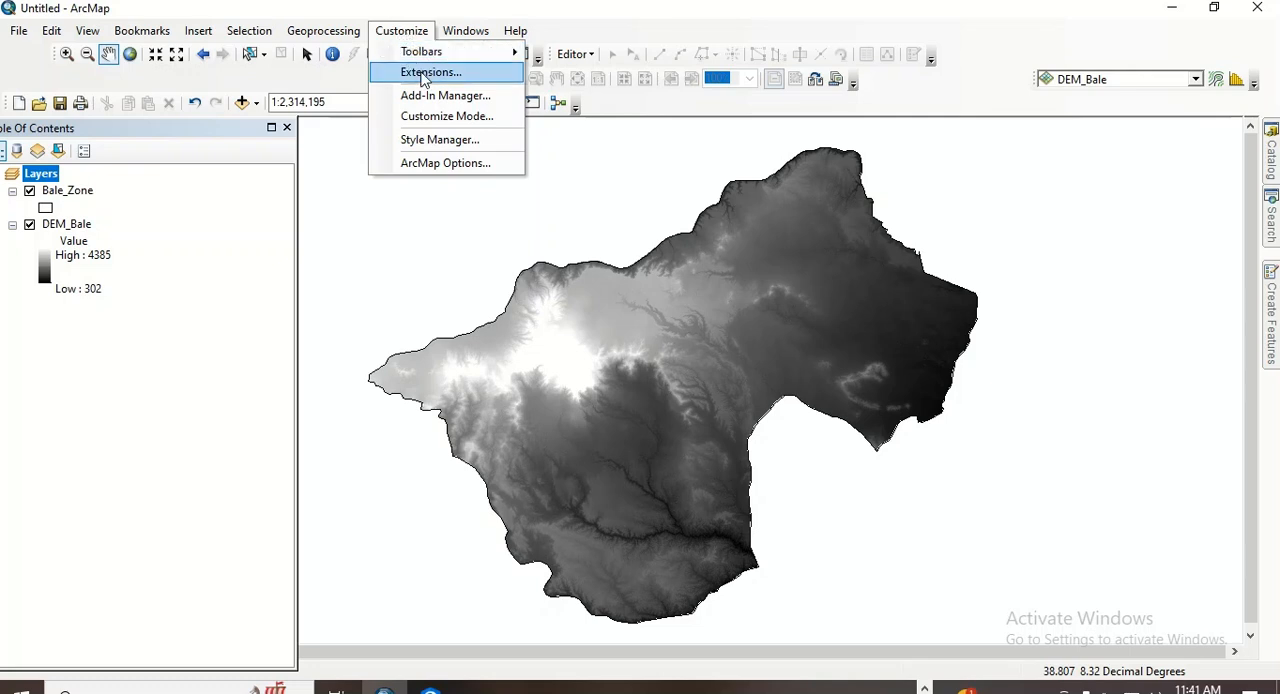
pyautogui.moveTo(422, 55)
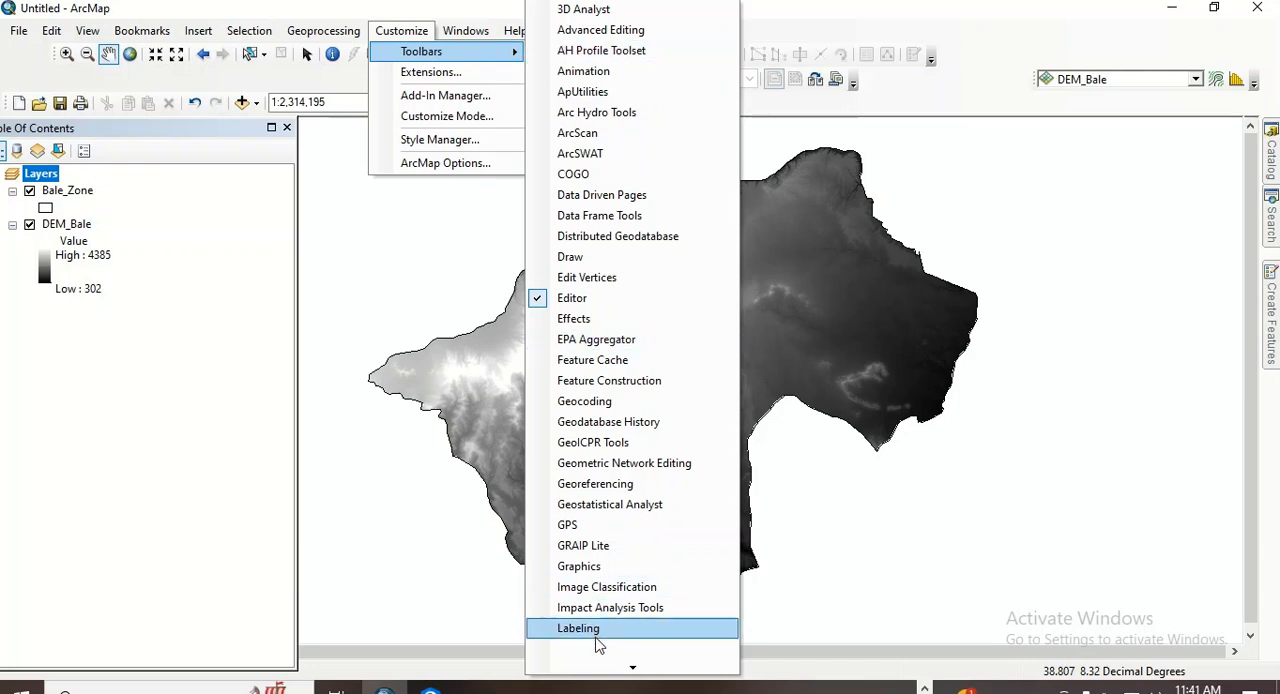
pyautogui.moveTo(628, 665)
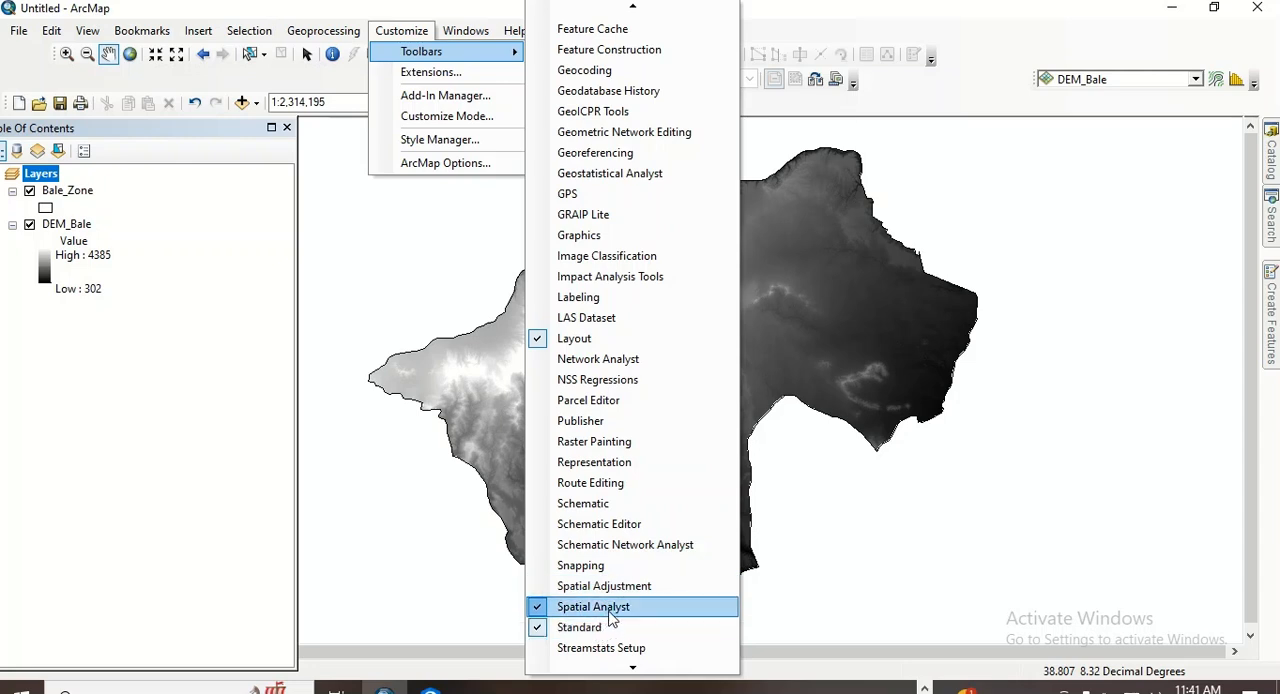
# - Create a histogram of the DEM_Bale raster to view its value distribution, and close it
pyautogui.click(1163, 83)
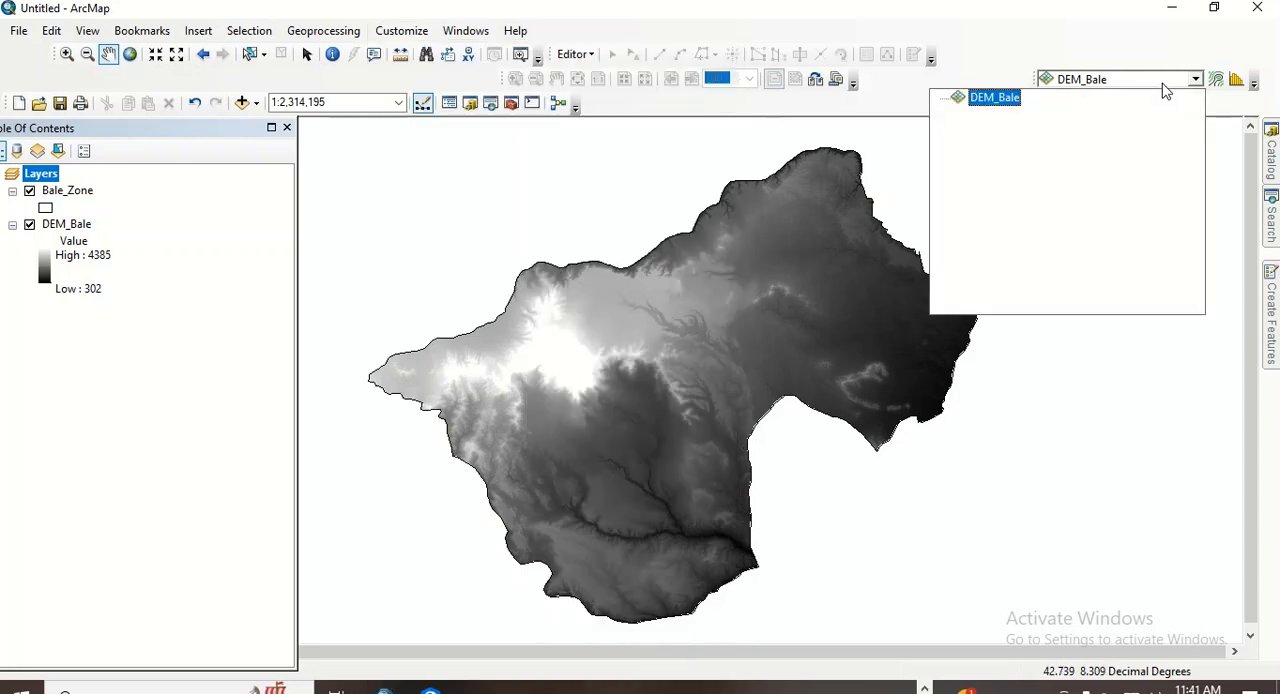
pyautogui.click(1237, 84)
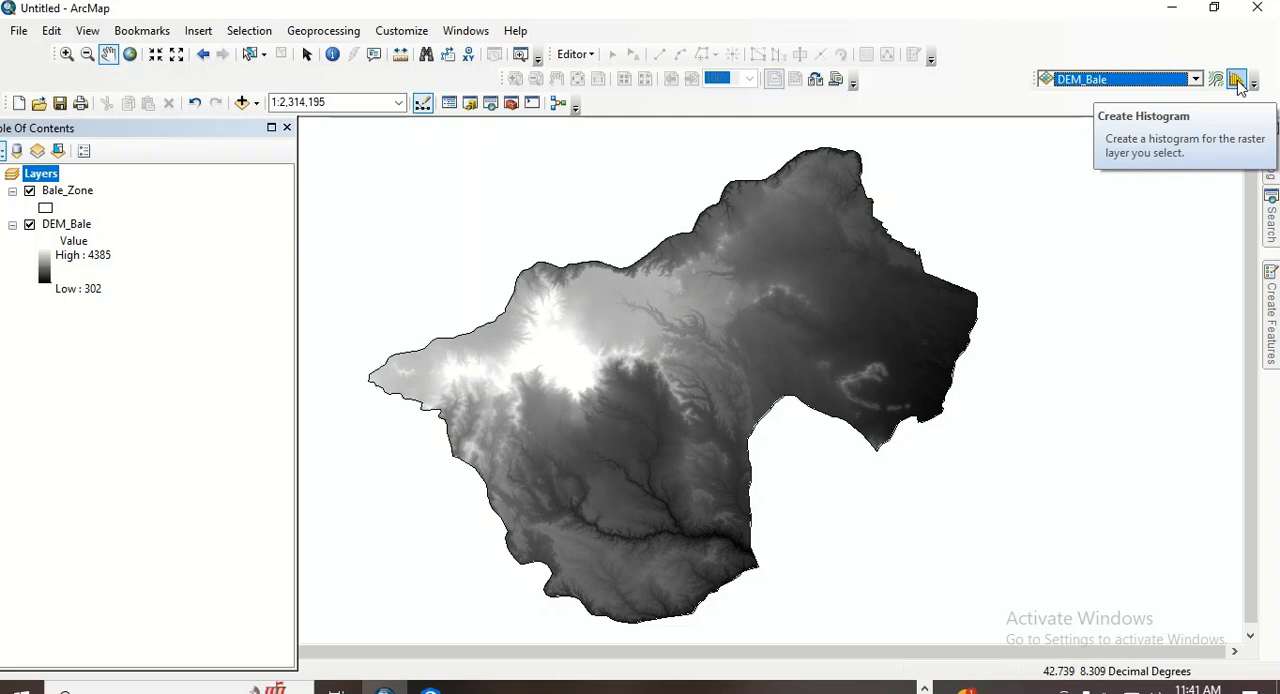
pyautogui.click(1237, 84)
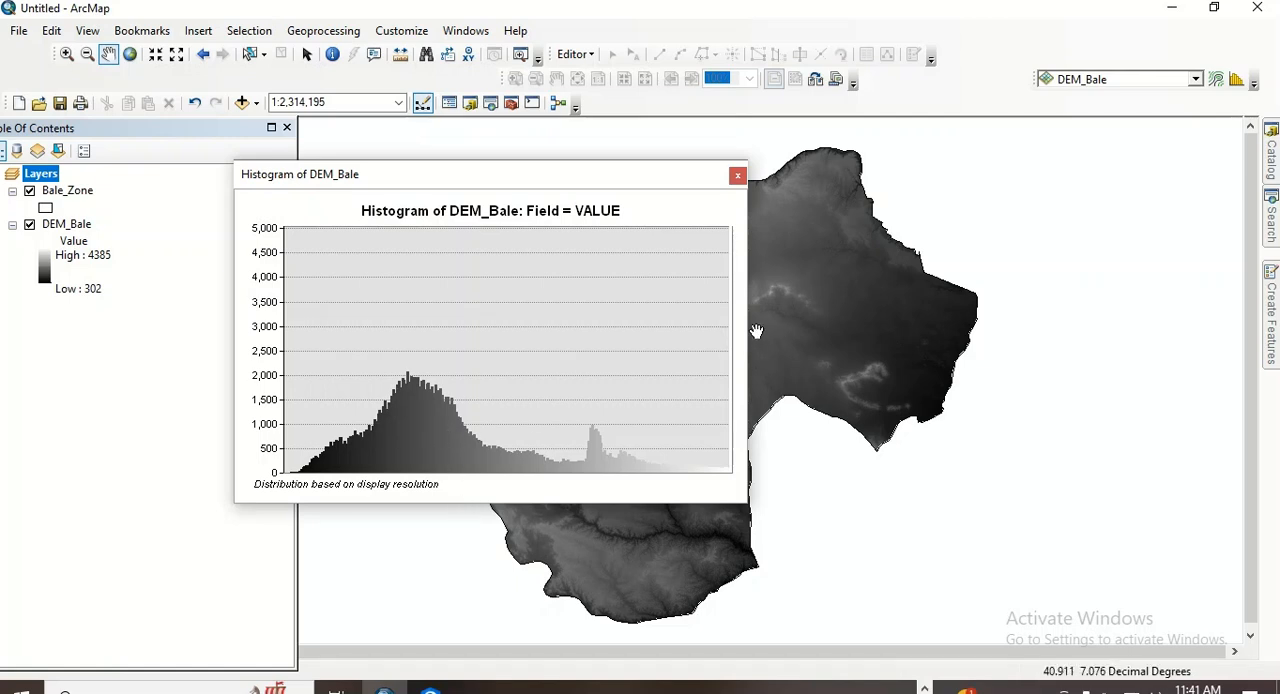
pyautogui.click(737, 176)
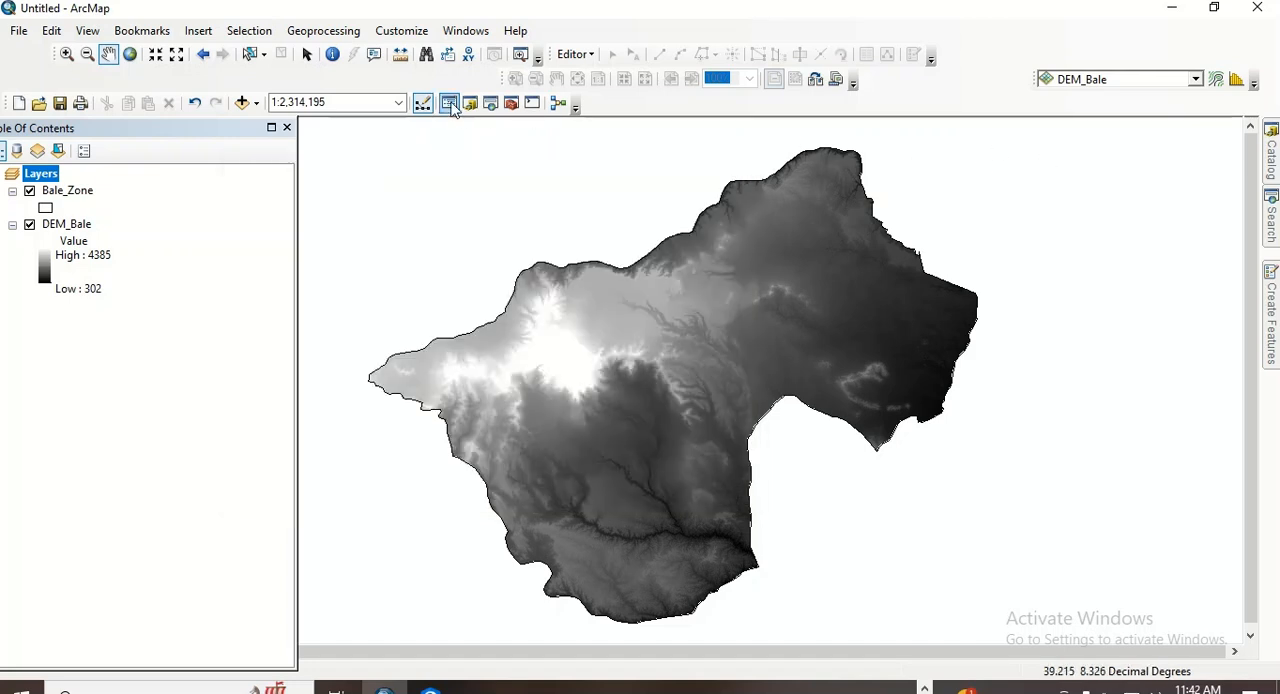
# - Check which extensions are enabled, glance at the Surface Analysis slide in PowerPoint, and close the extensions list
pyautogui.click(403, 33)
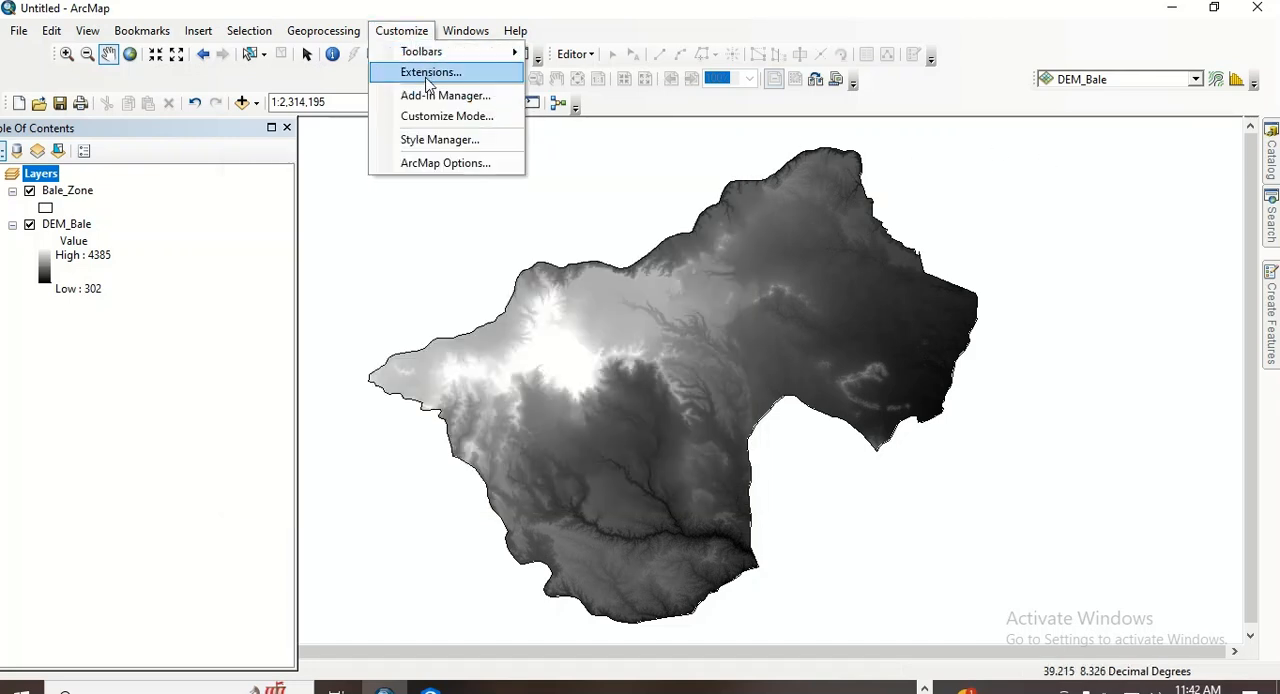
pyautogui.click(428, 74)
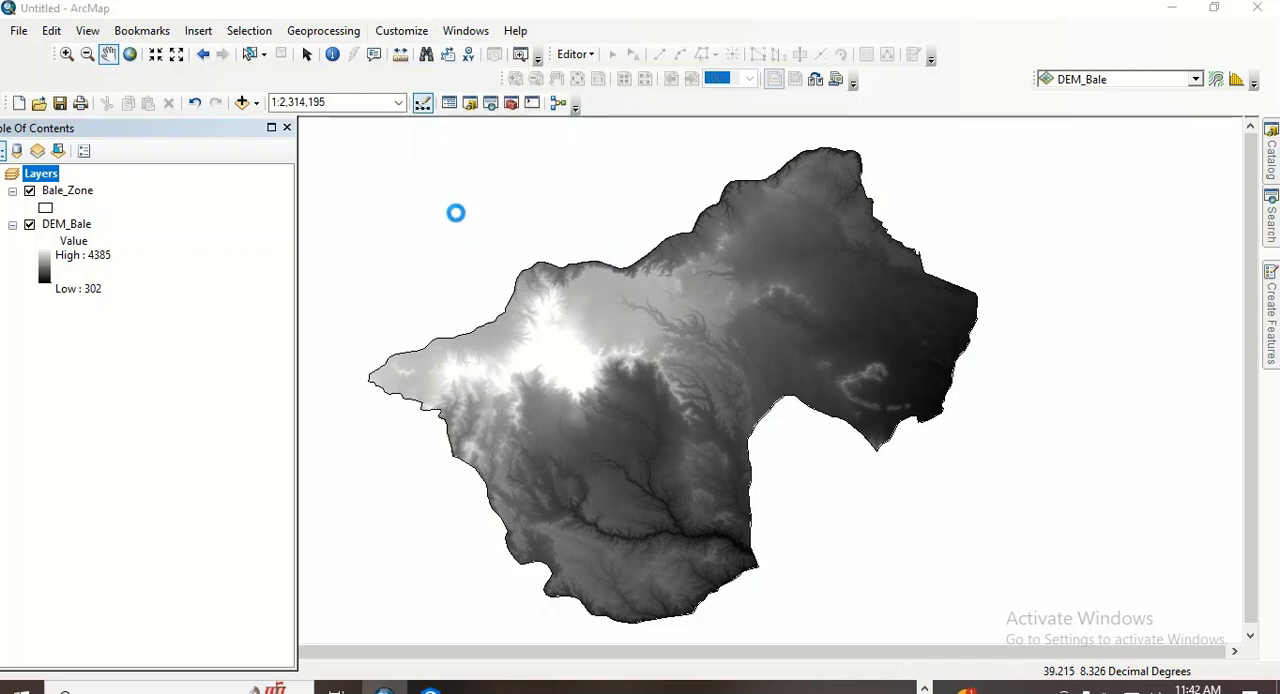
pyautogui.hotkey('alt', 'Tab')
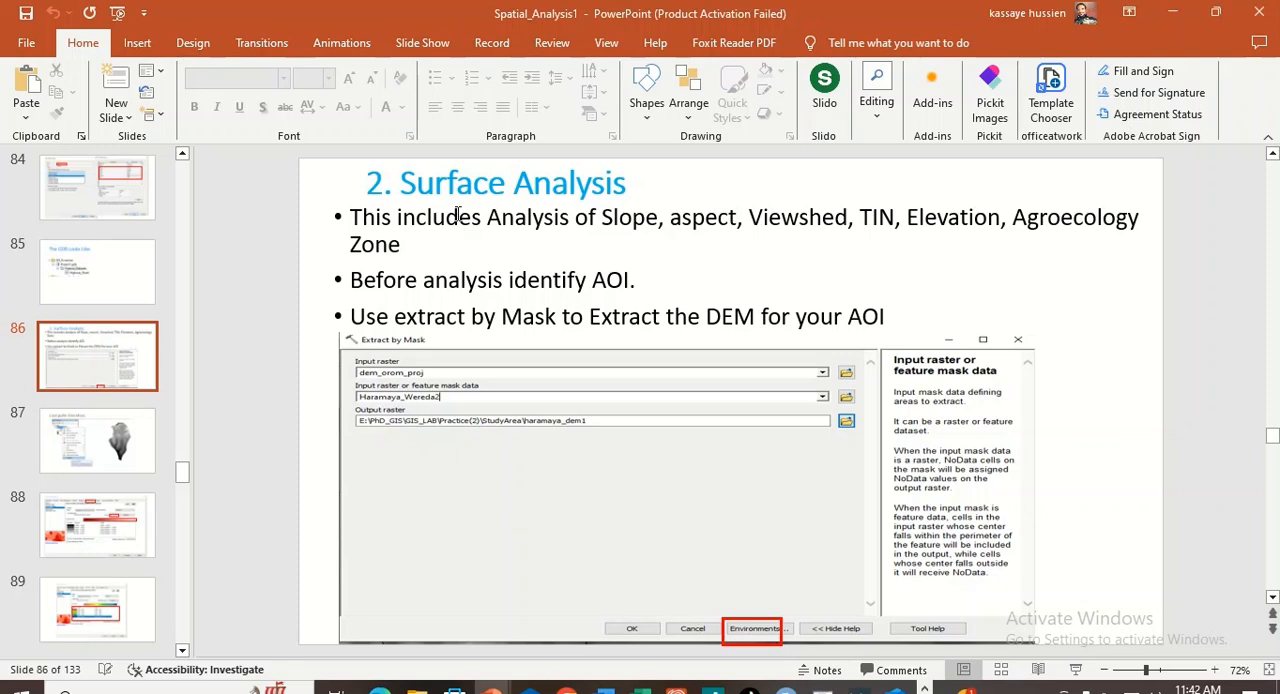
pyautogui.hotkey('alt', 'Tab')
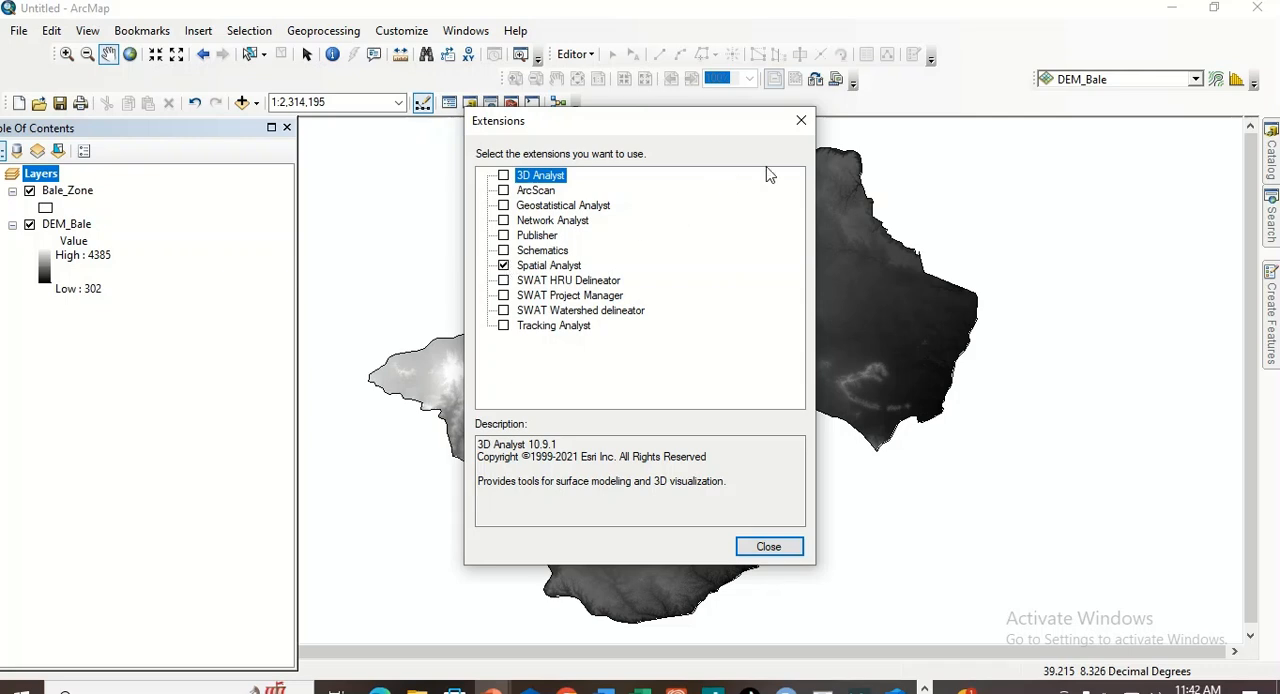
pyautogui.click(802, 120)
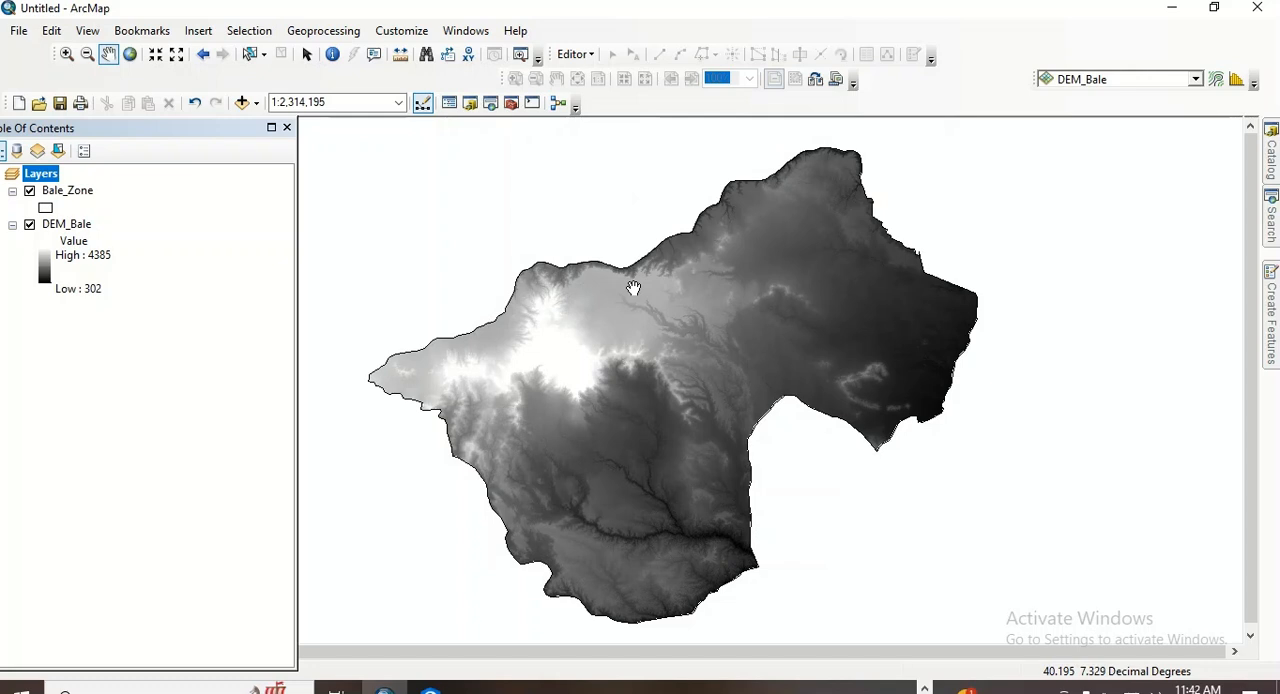
pyautogui.moveTo(556, 384); pyautogui.dragTo(548, 378)
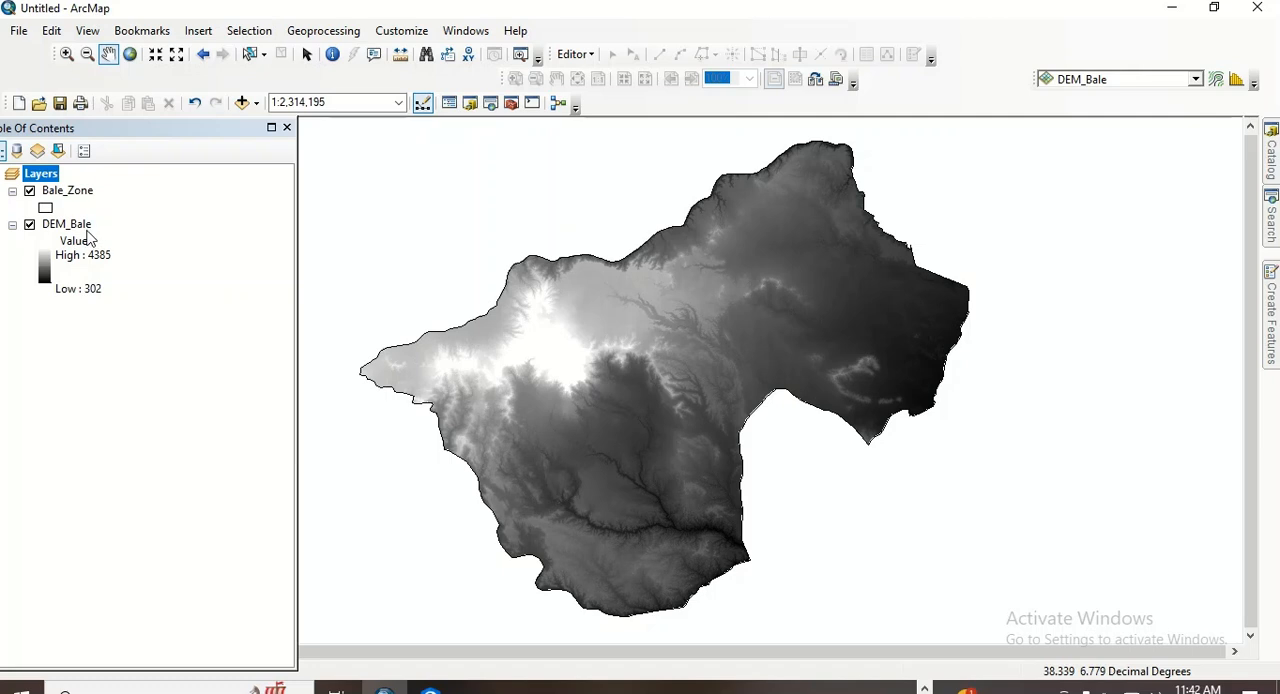
# - Examine the DEM_Bale layer's source properties, including cell size, spatial reference and statistics
pyautogui.click(68, 224)
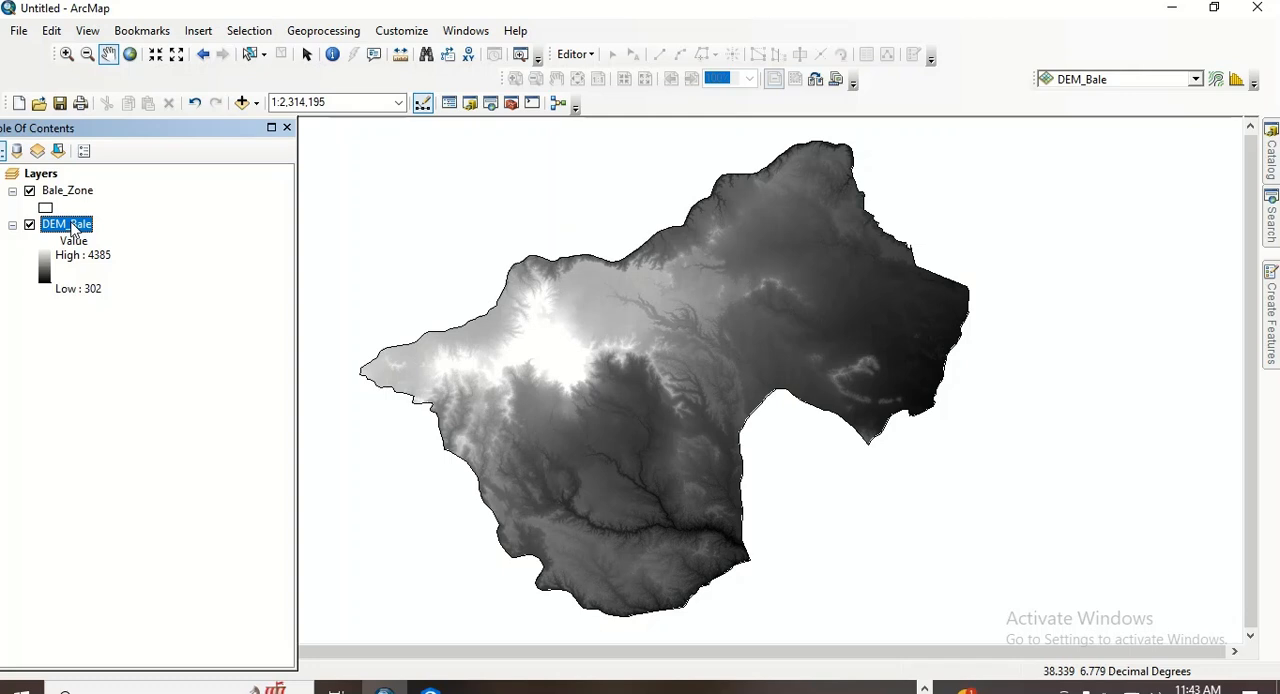
pyautogui.rightClick(72, 230)
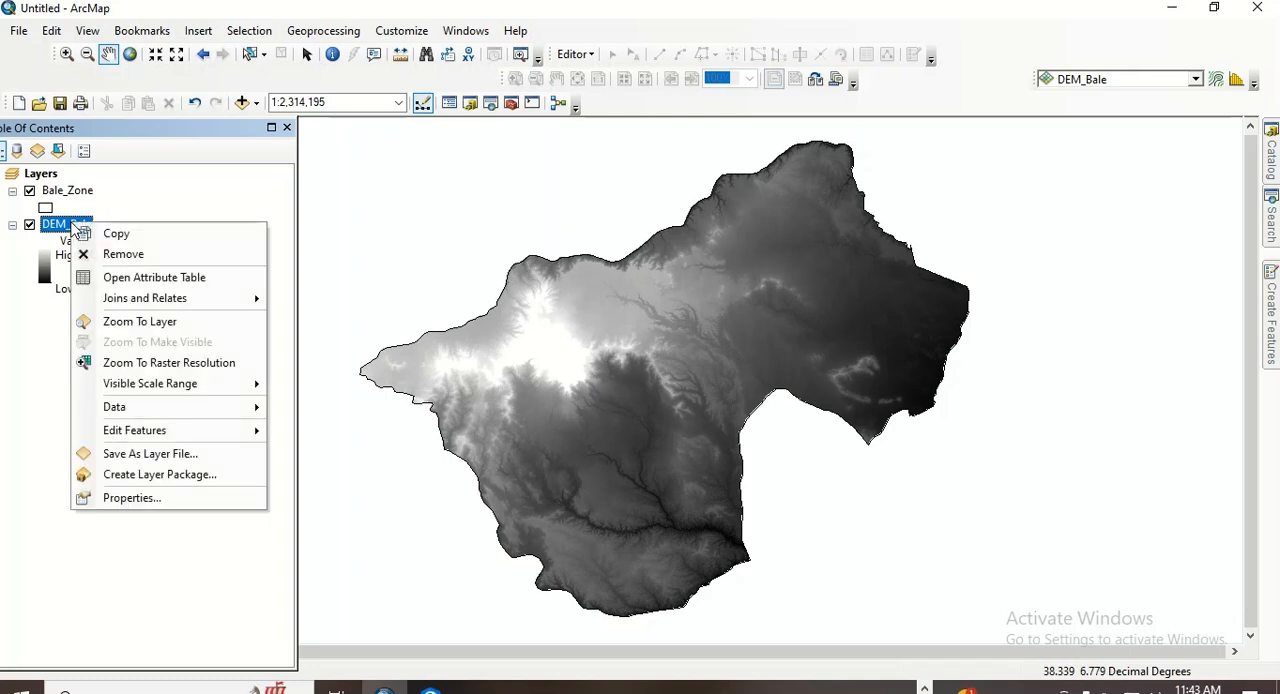
pyautogui.click(168, 508)
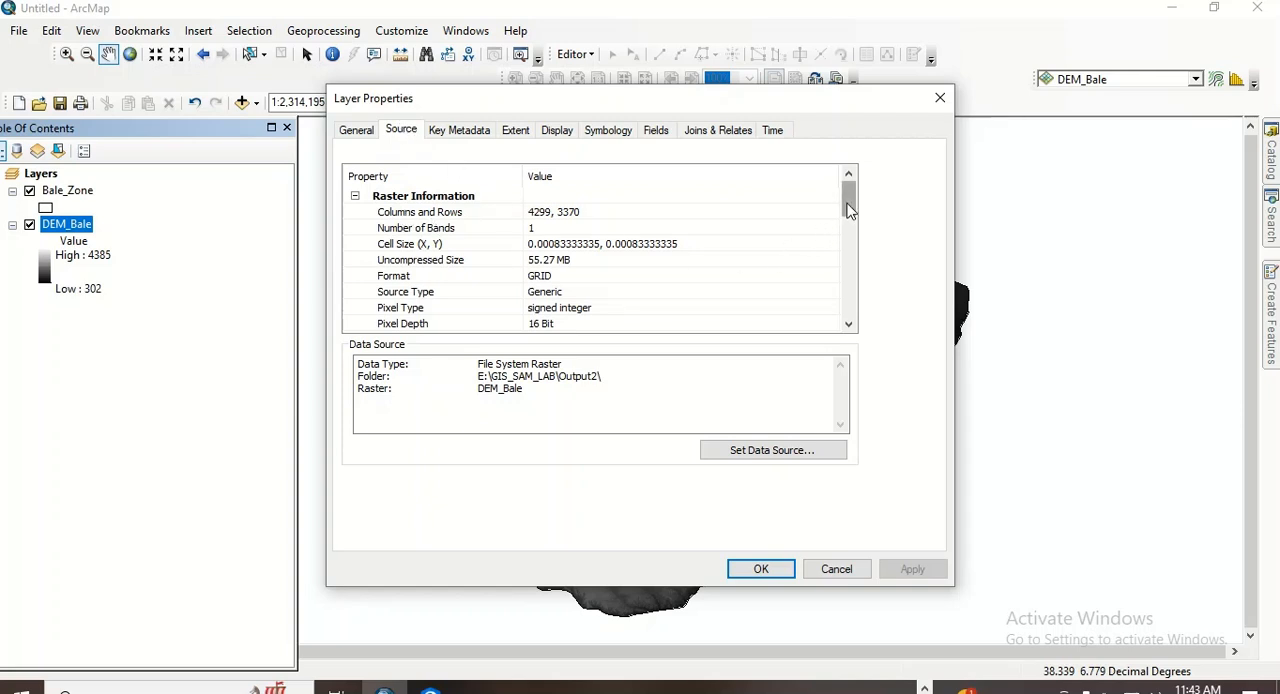
pyautogui.moveTo(848, 208)
pyautogui.mouseDown()
pyautogui.moveTo(848, 272)
pyautogui.moveTo(843, 198)
pyautogui.mouseUp()
pyautogui.moveTo(850, 205); pyautogui.dragTo(853, 285)
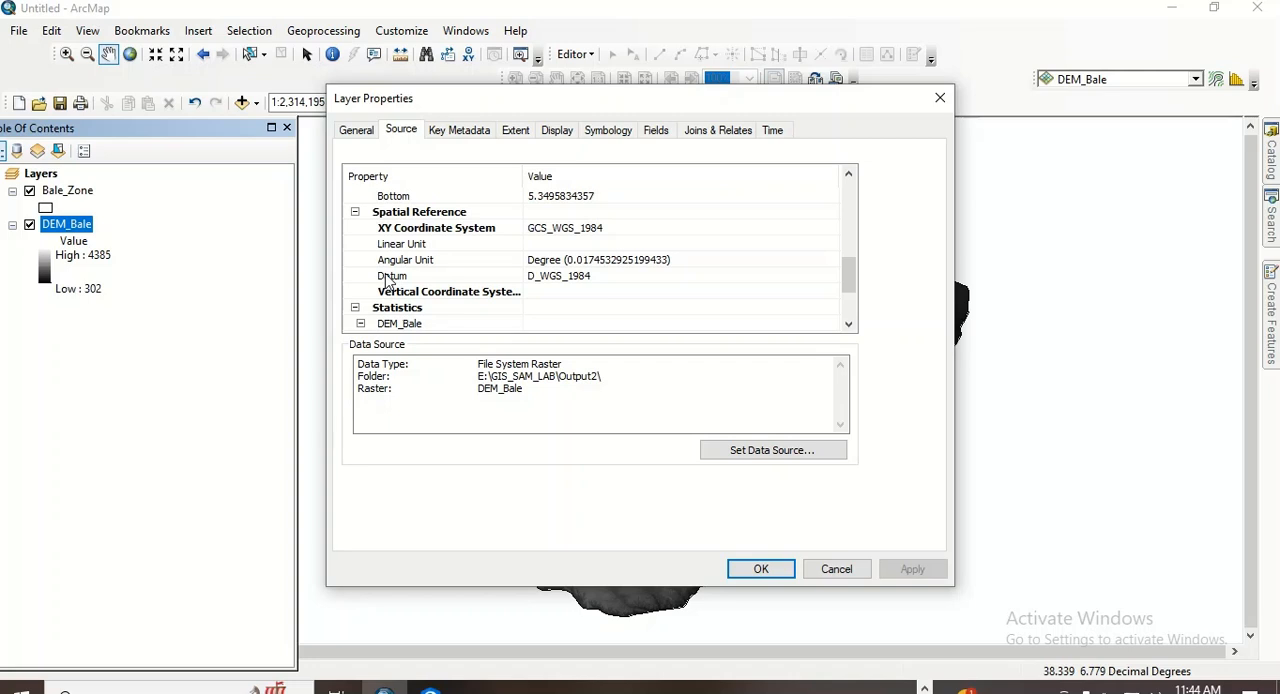
pyautogui.moveTo(847, 272); pyautogui.dragTo(848, 318)
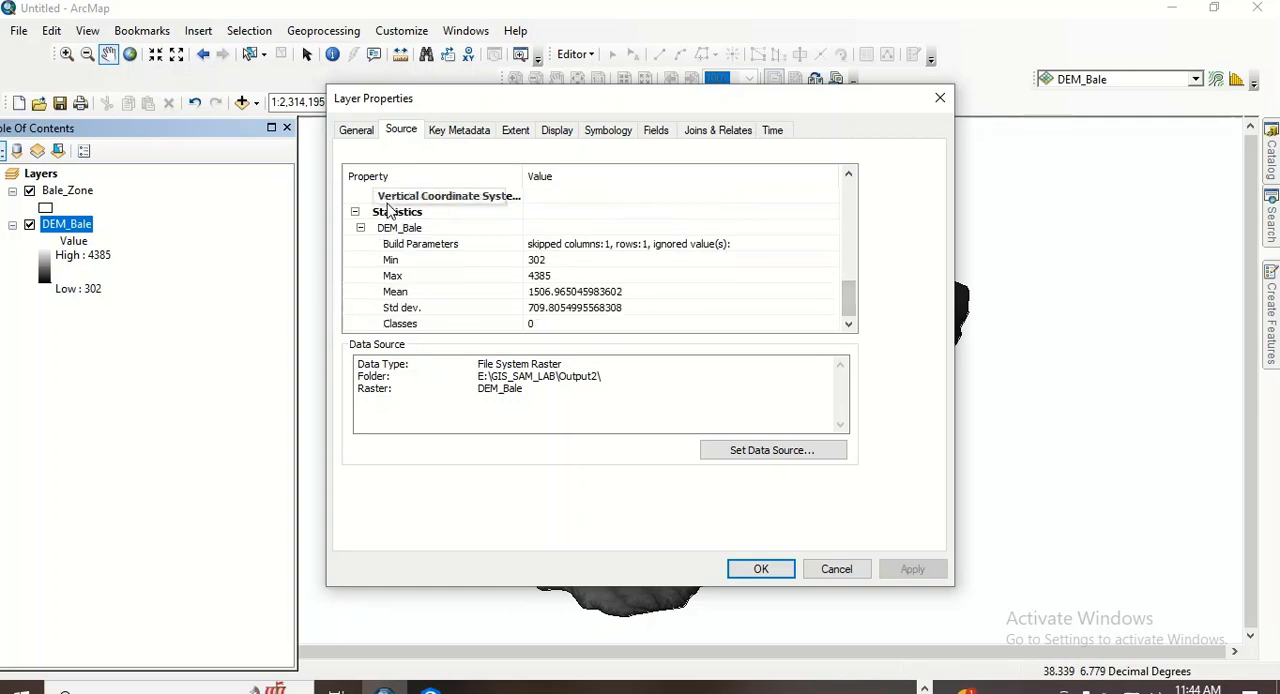
pyautogui.click(943, 108)
pyautogui.moveTo(694, 323)
pyautogui.mouseDown()
pyautogui.moveTo(651, 336)
pyautogui.moveTo(687, 328)
pyautogui.mouseUp()
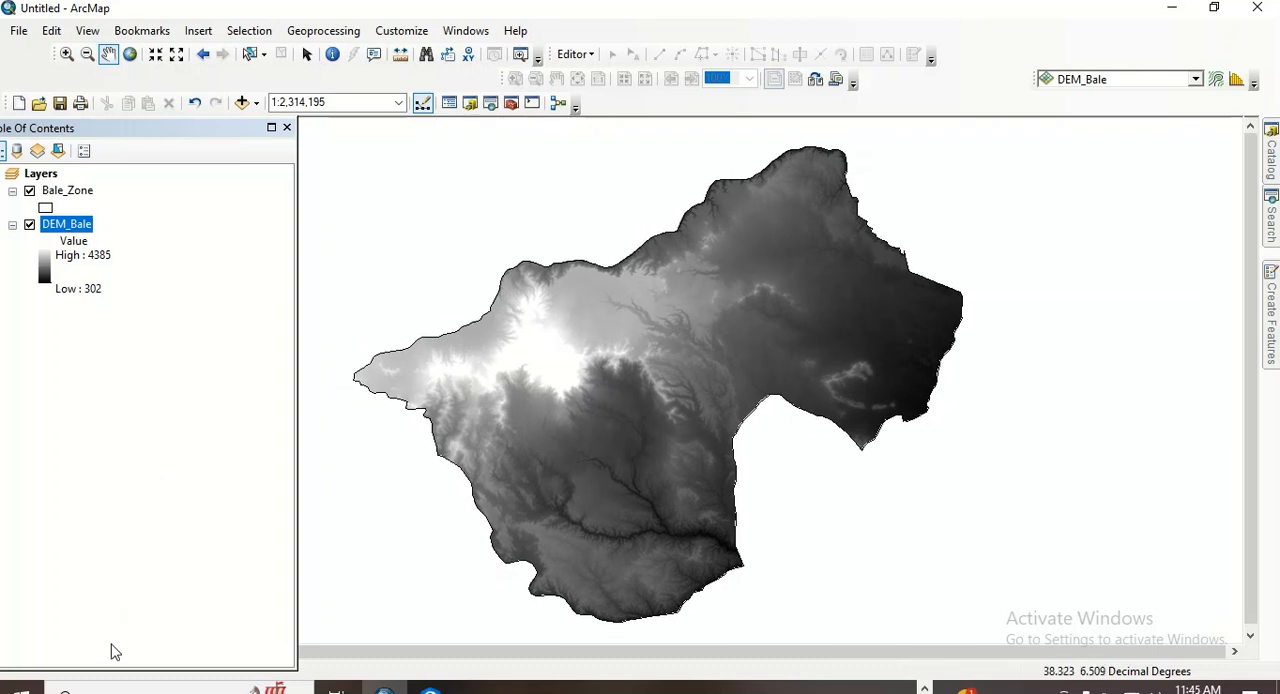
# - Open the Project Raster tool from the Data Management projection tools and set DEM_Bale as the input raster
pyautogui.moveTo(150, 130)
pyautogui.mouseDown()
pyautogui.moveTo(171, 128)
pyautogui.moveTo(170, 108)
pyautogui.moveTo(163, 134)
pyautogui.mouseUp()
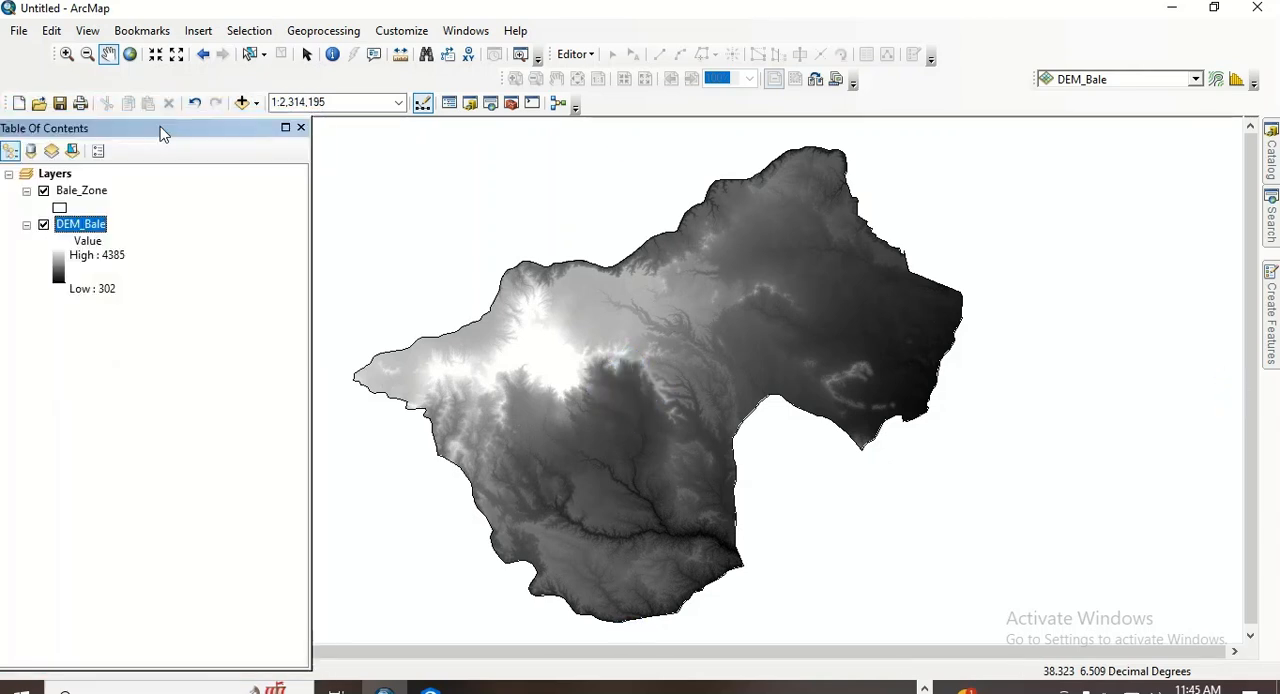
pyautogui.click(512, 106)
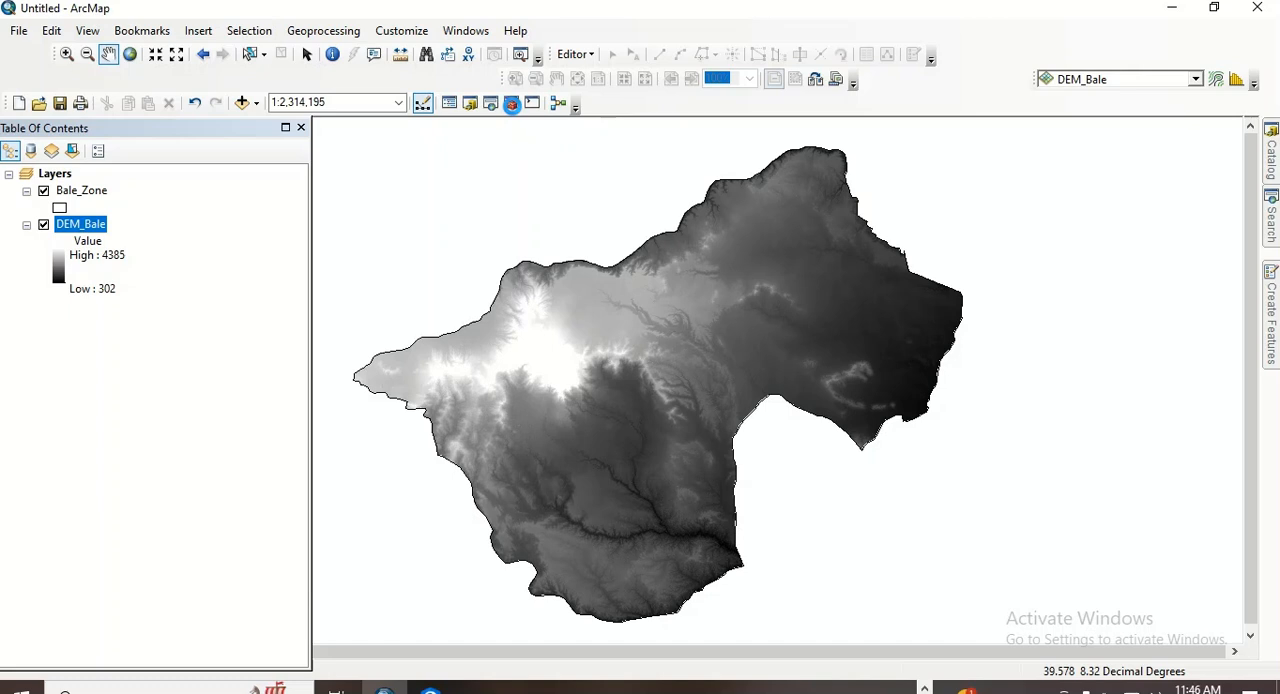
pyautogui.click(512, 103)
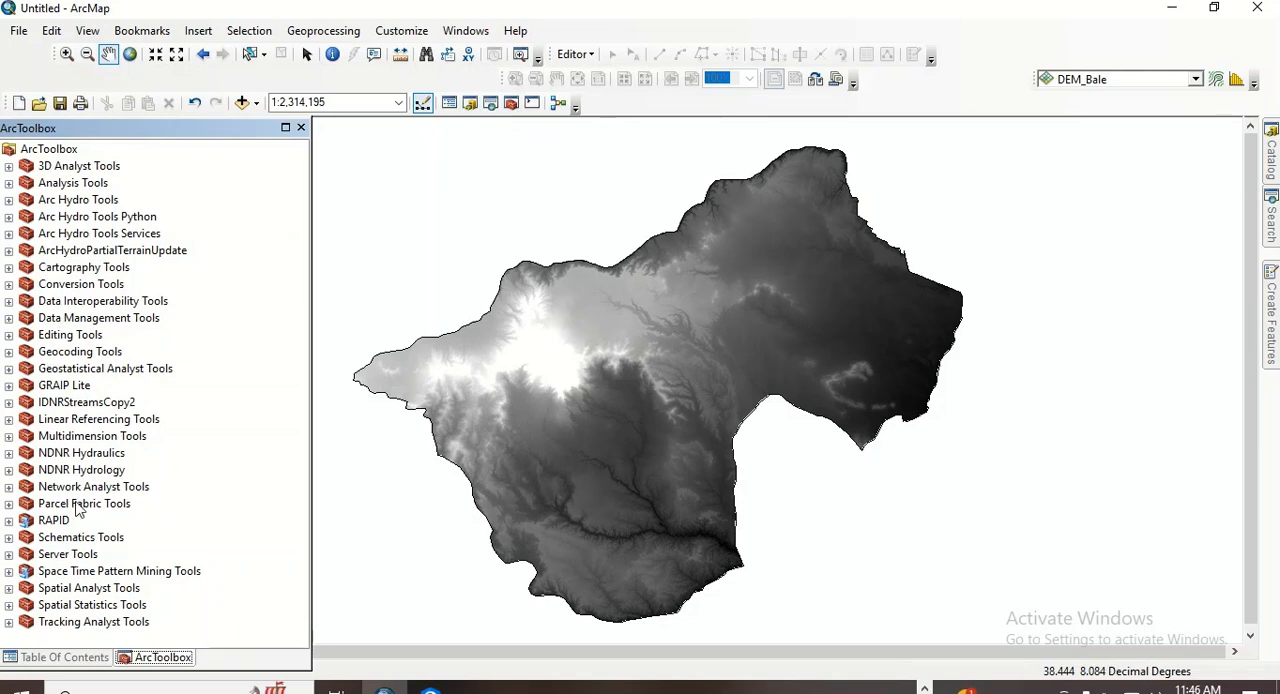
pyautogui.click(9, 318)
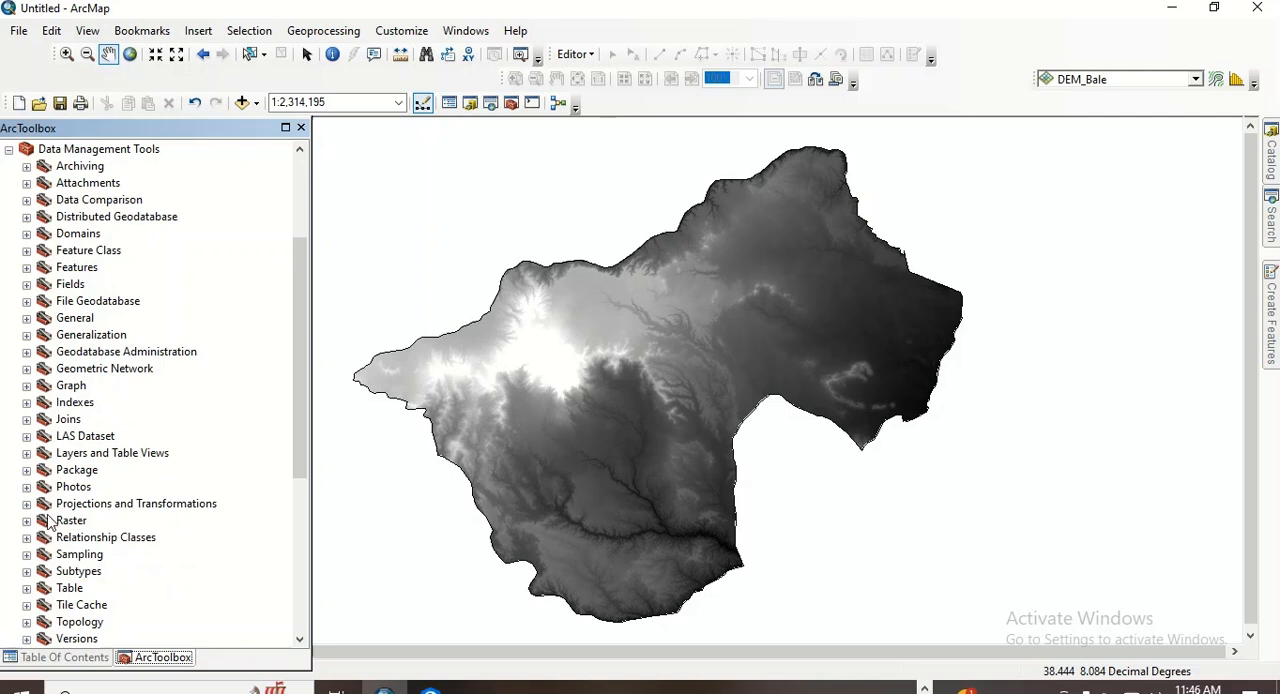
pyautogui.click(27, 504)
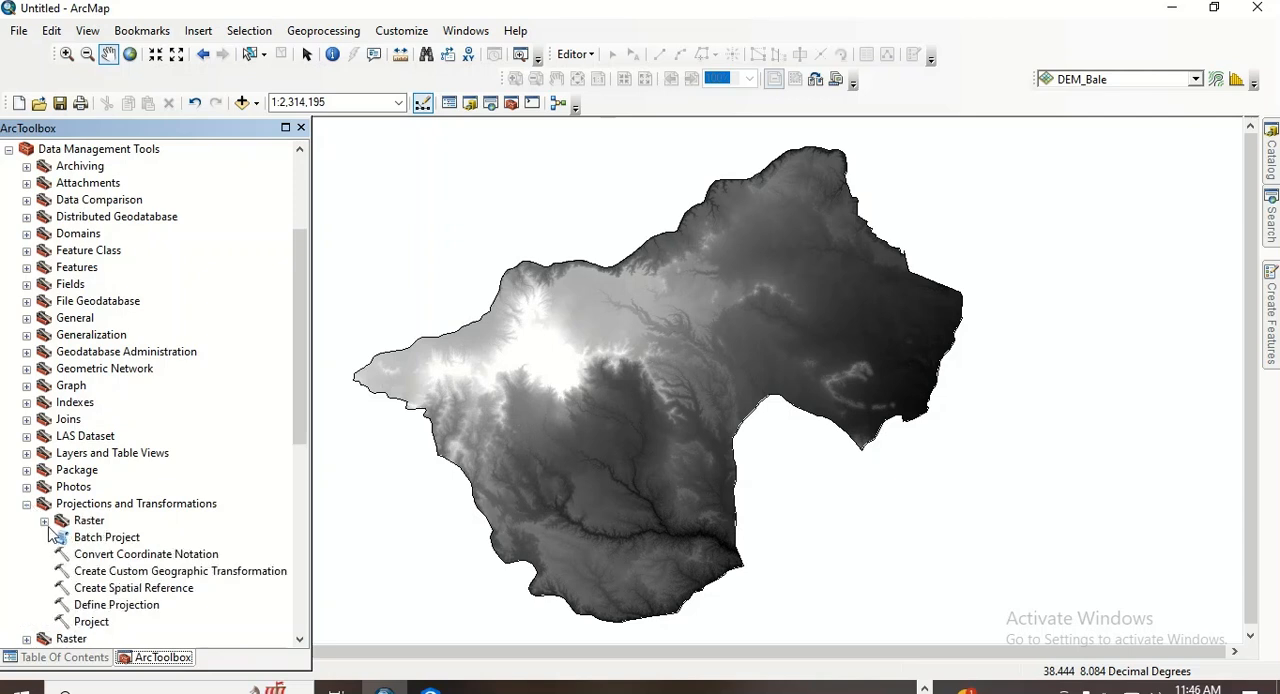
pyautogui.click(45, 521)
pyautogui.doubleClick(125, 541)
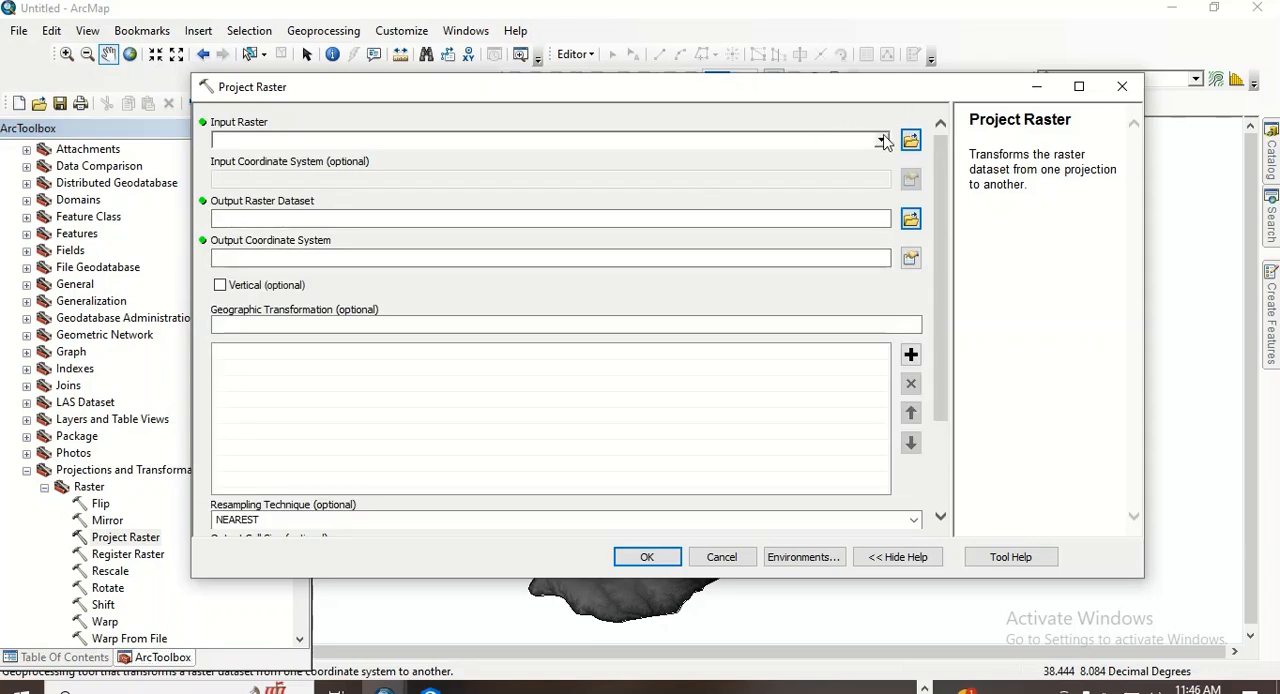
pyautogui.click(881, 142)
pyautogui.click(289, 161)
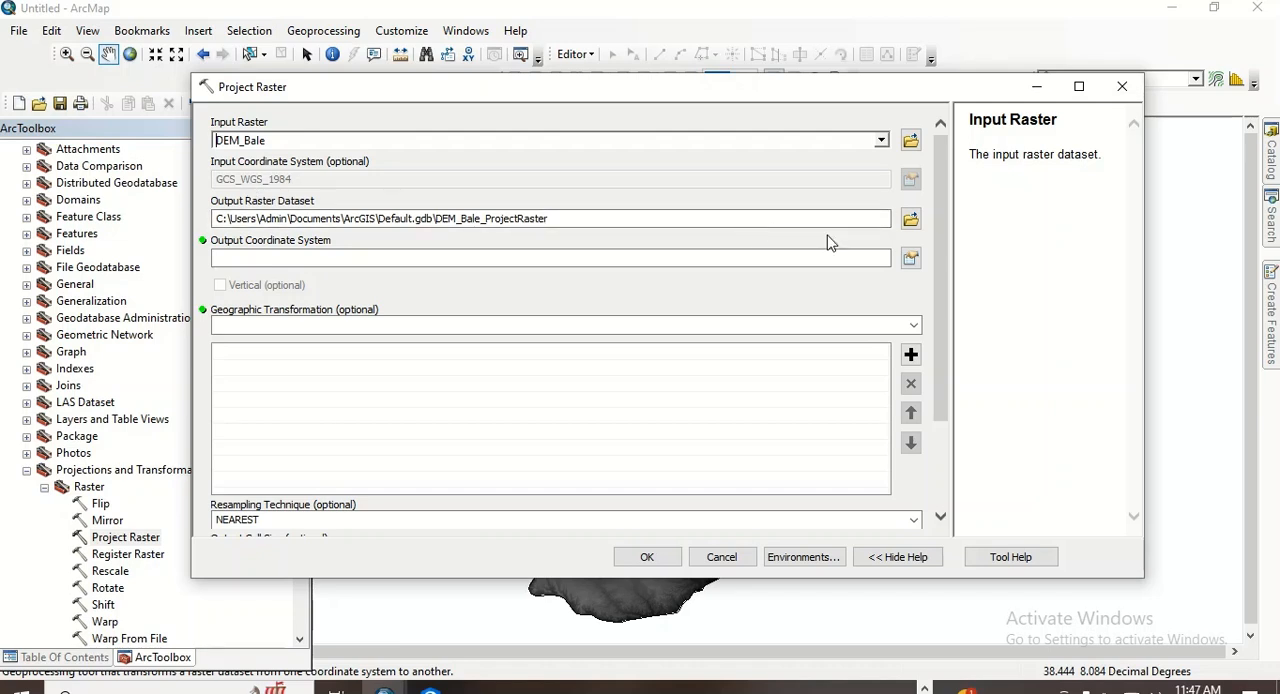
# - Set the output raster dataset to DEM_Bale in the Output2 folder
pyautogui.click(910, 220)
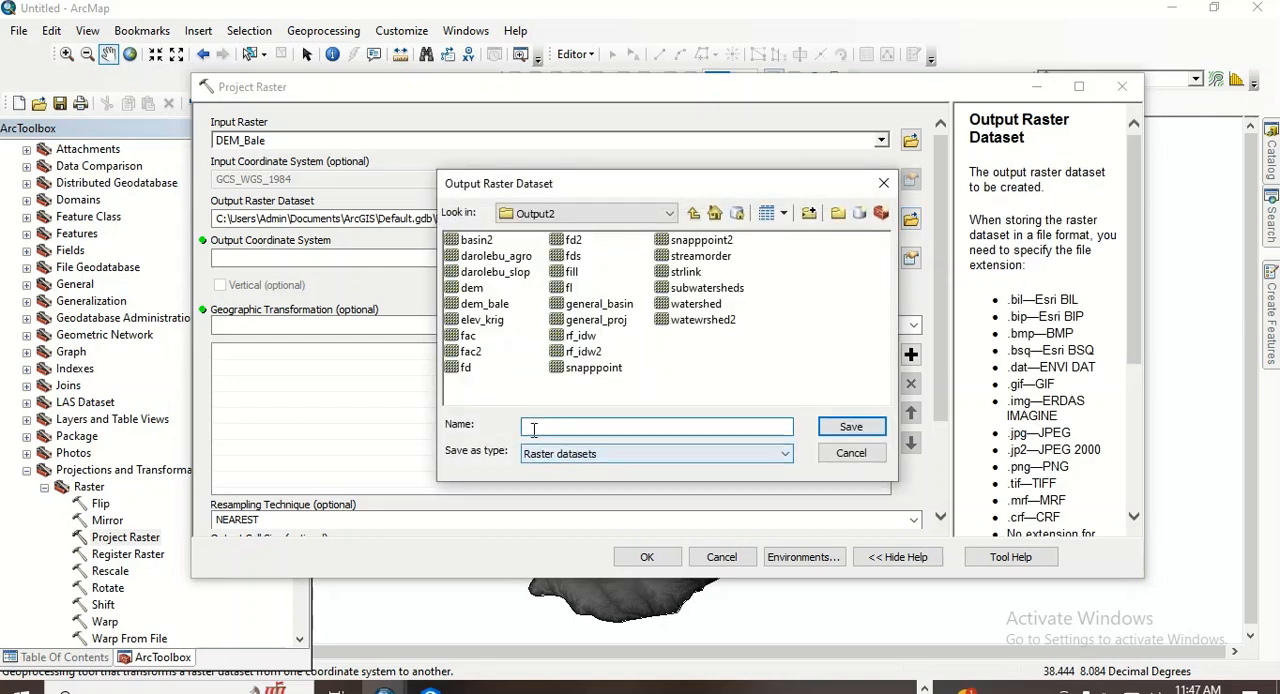
pyautogui.write('DEM')
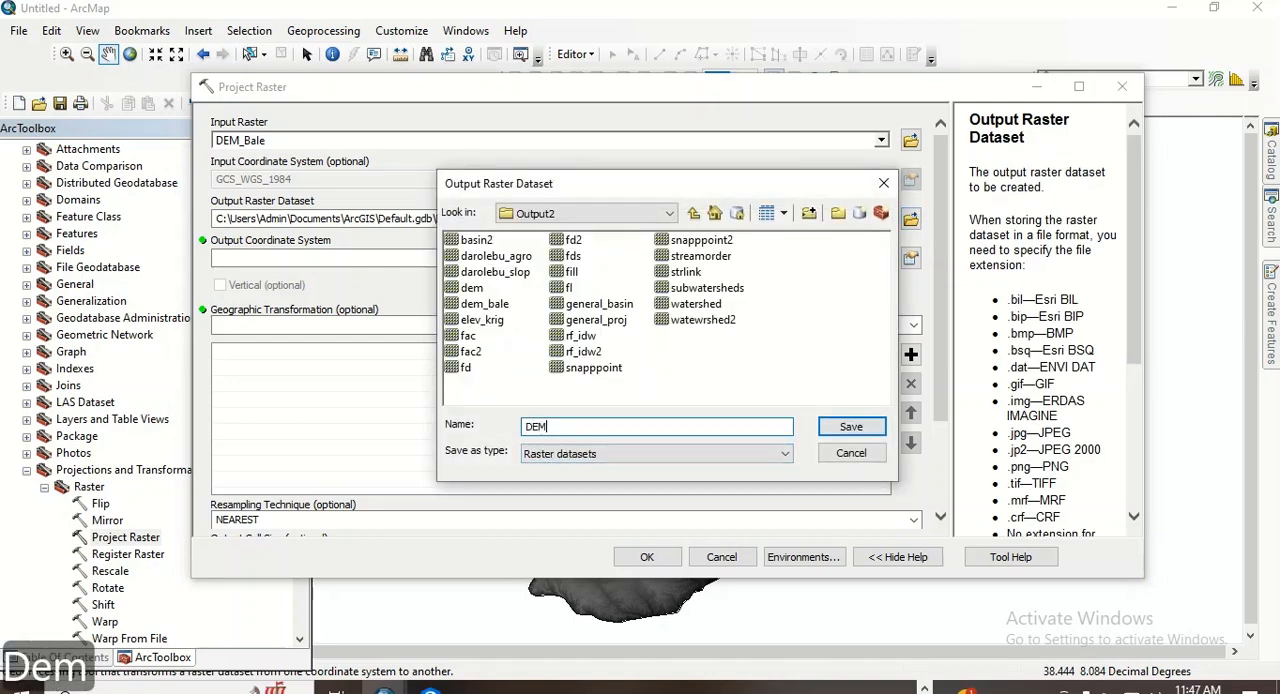
pyautogui.write('_B')
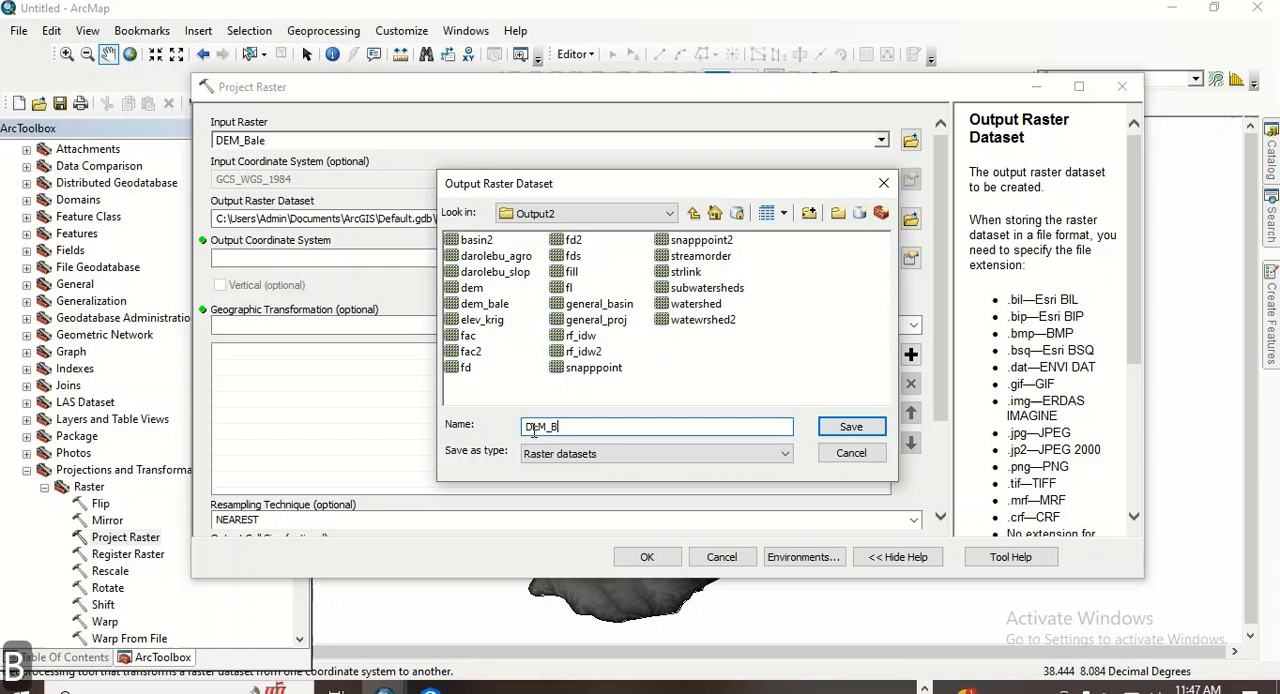
pyautogui.write('ale')
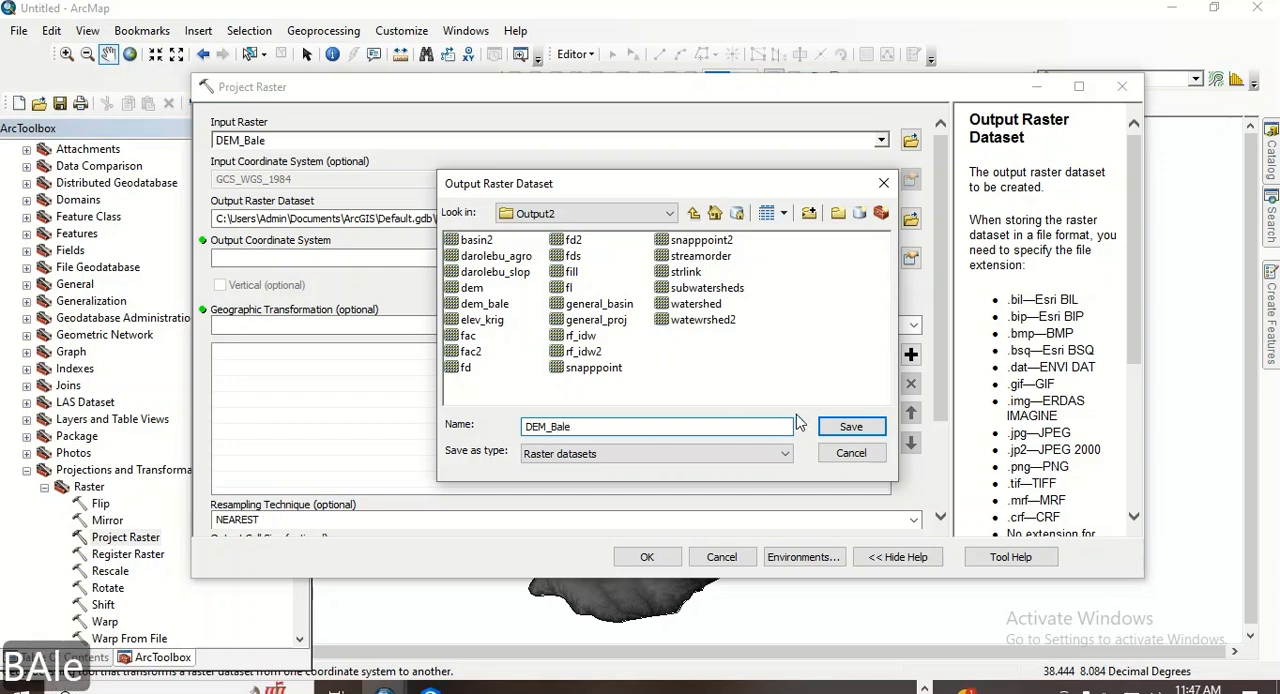
pyautogui.click(851, 426)
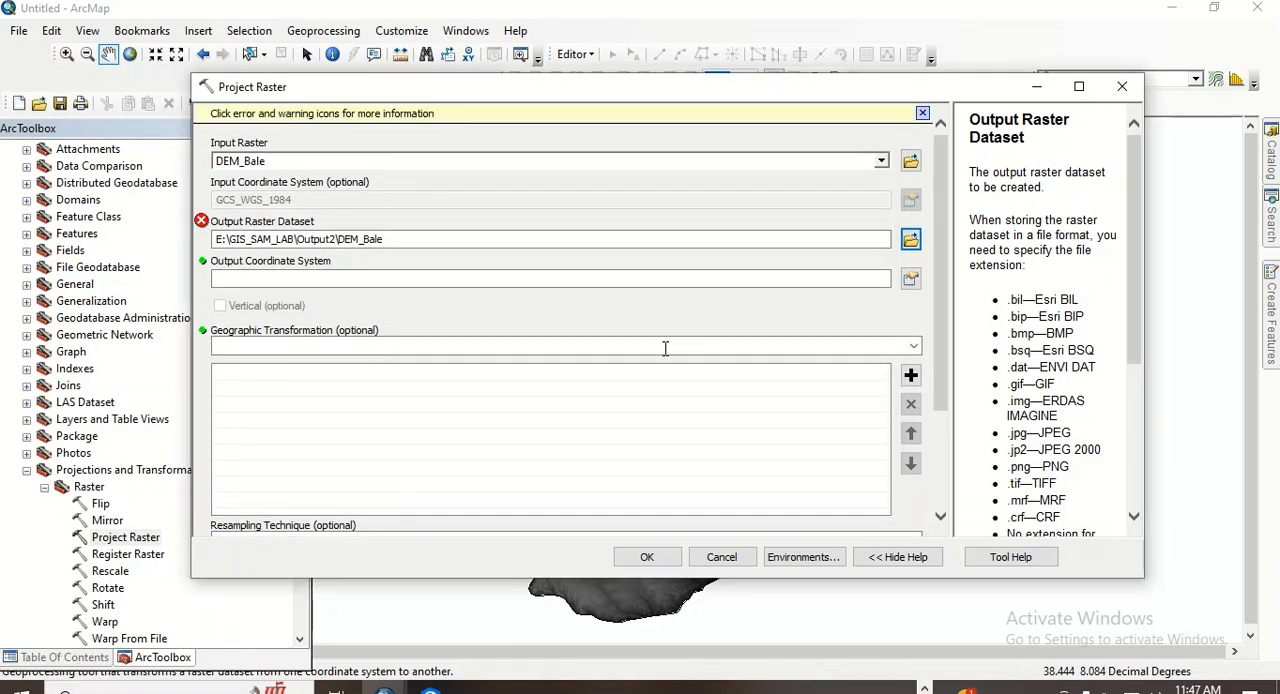
# - Read the output dataset error and rename the output raster as DEM_Bale_proj
pyautogui.click(202, 222)
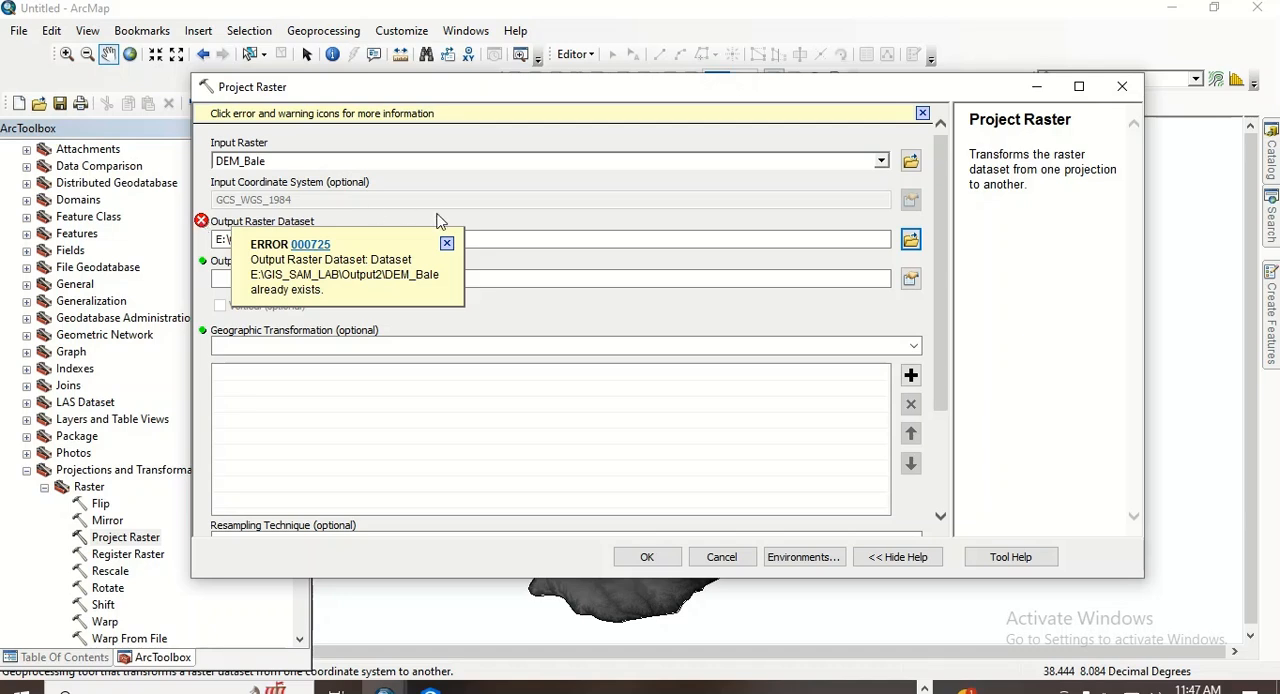
pyautogui.click(461, 239)
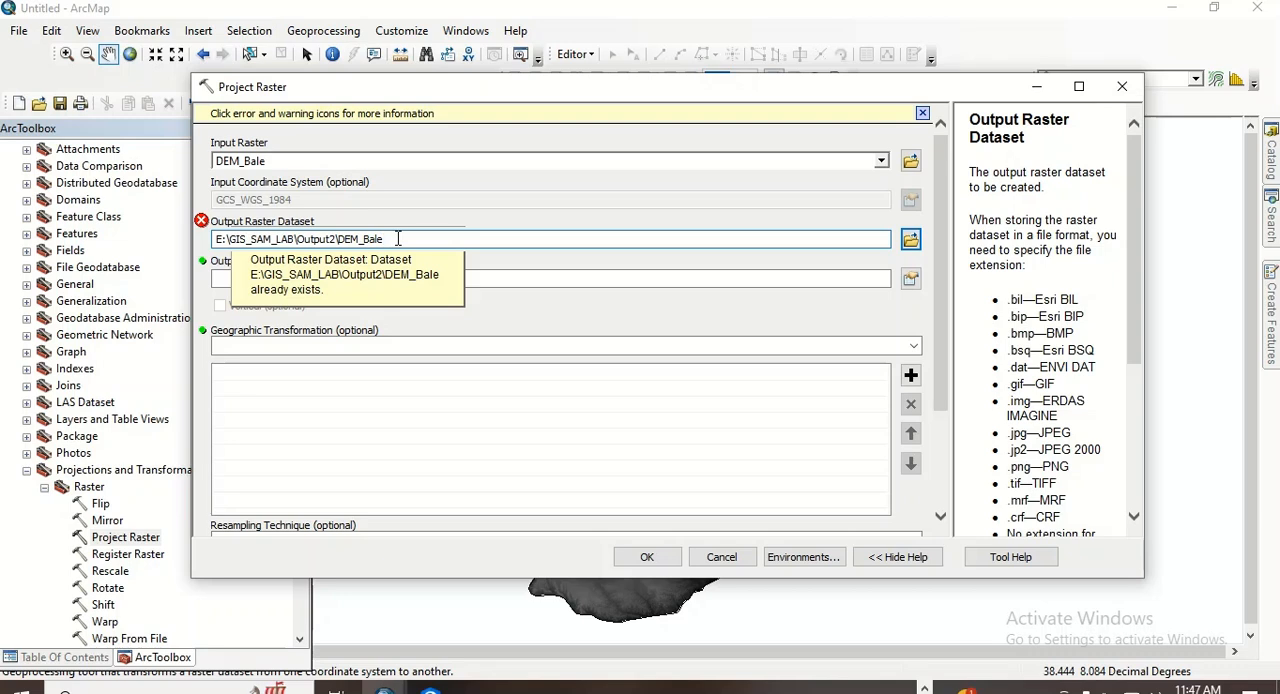
pyautogui.write('pro')
pyautogui.click(523, 276)
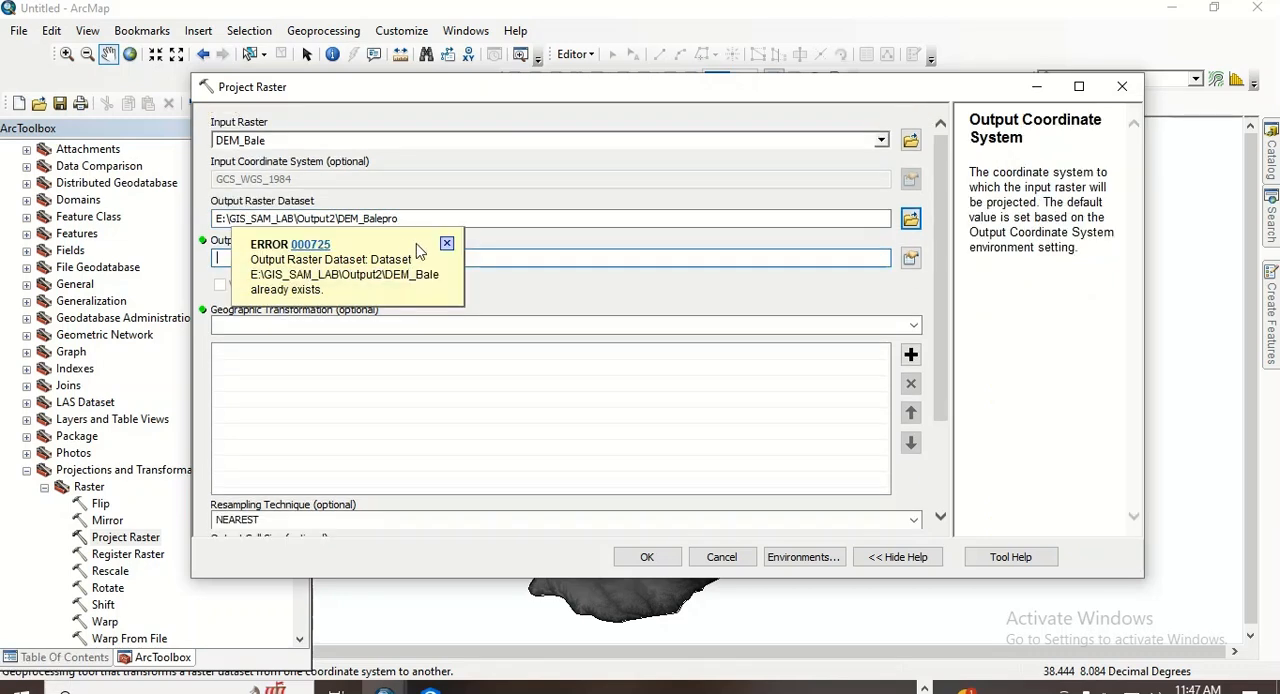
pyautogui.click(447, 245)
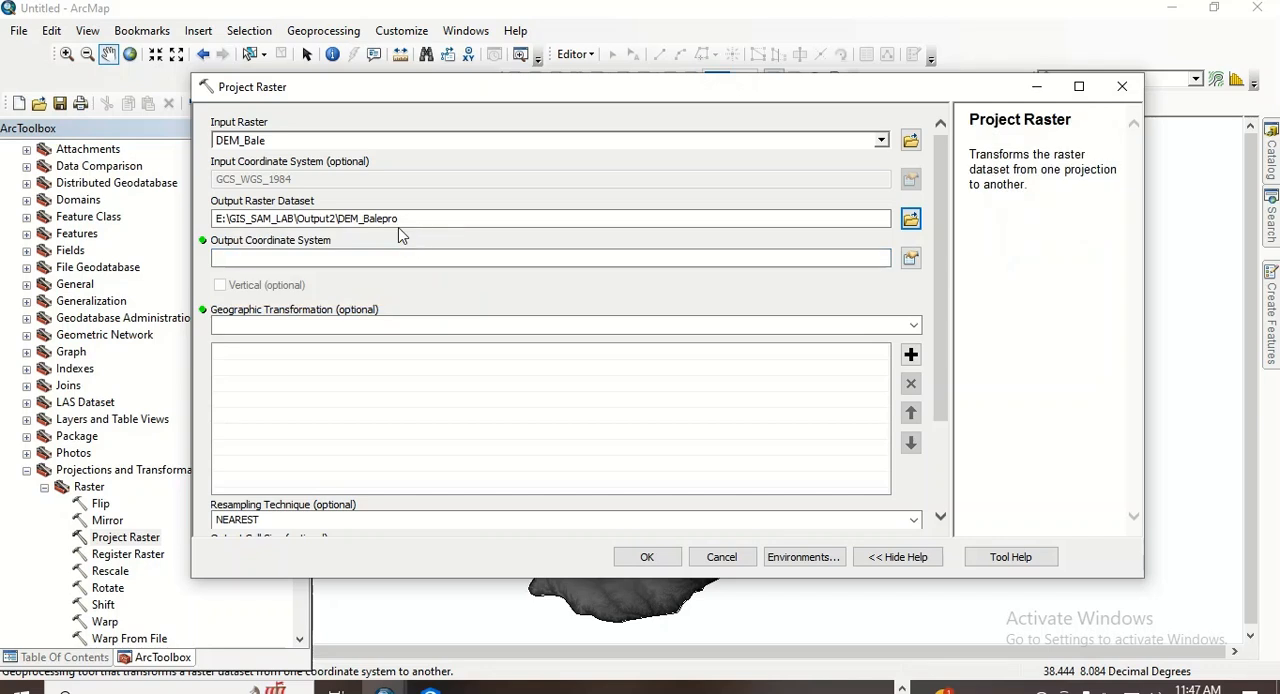
pyautogui.click(384, 220)
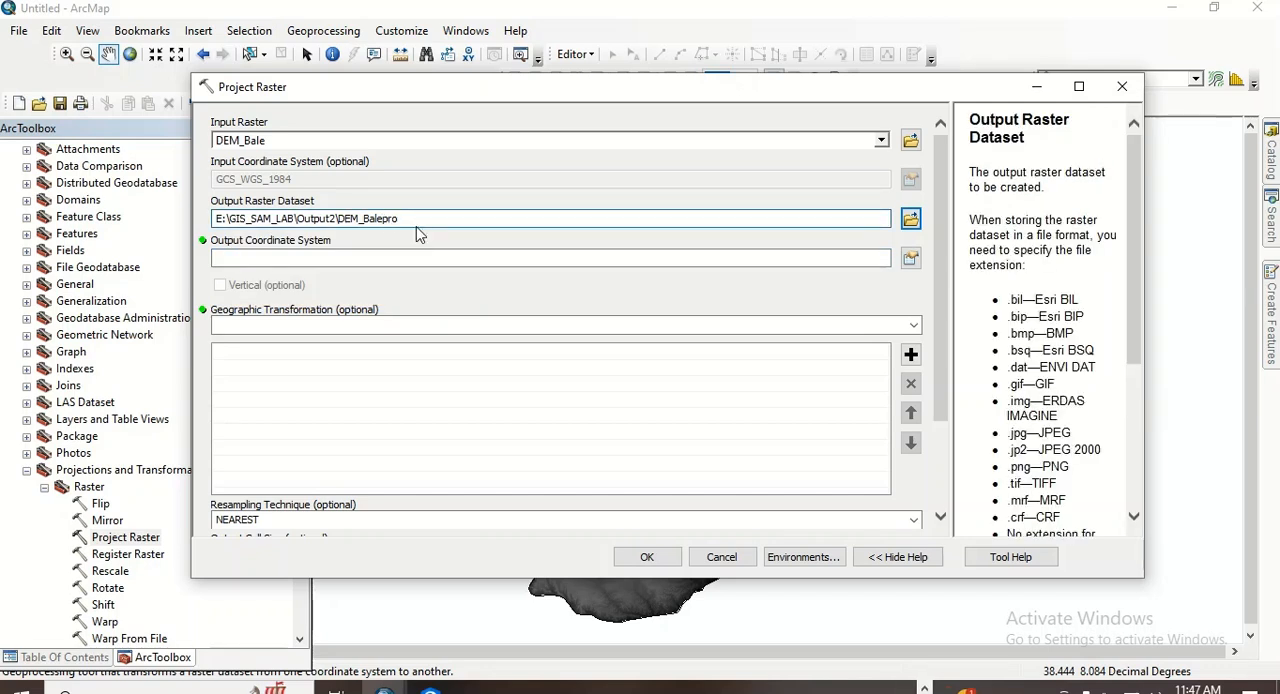
pyautogui.write('_proj')
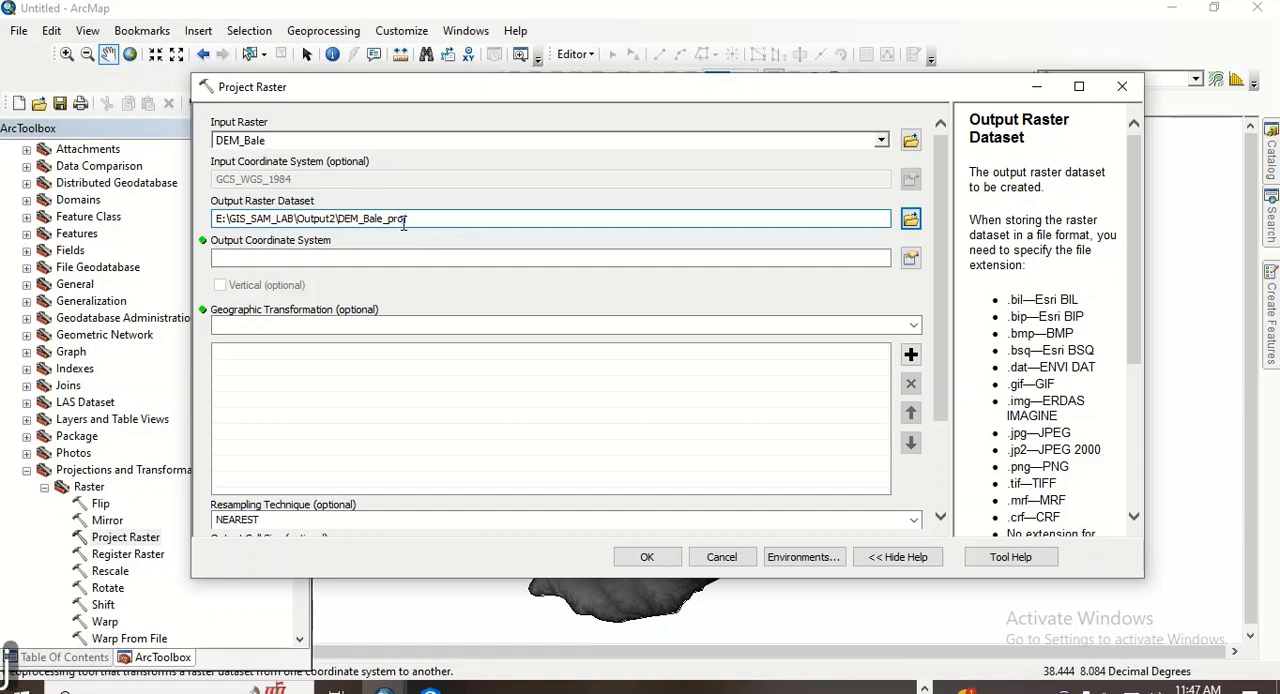
# - Set the output coordinate system to WGS_1984_UTM_Zone_37N and run the raster projection
pyautogui.click(911, 259)
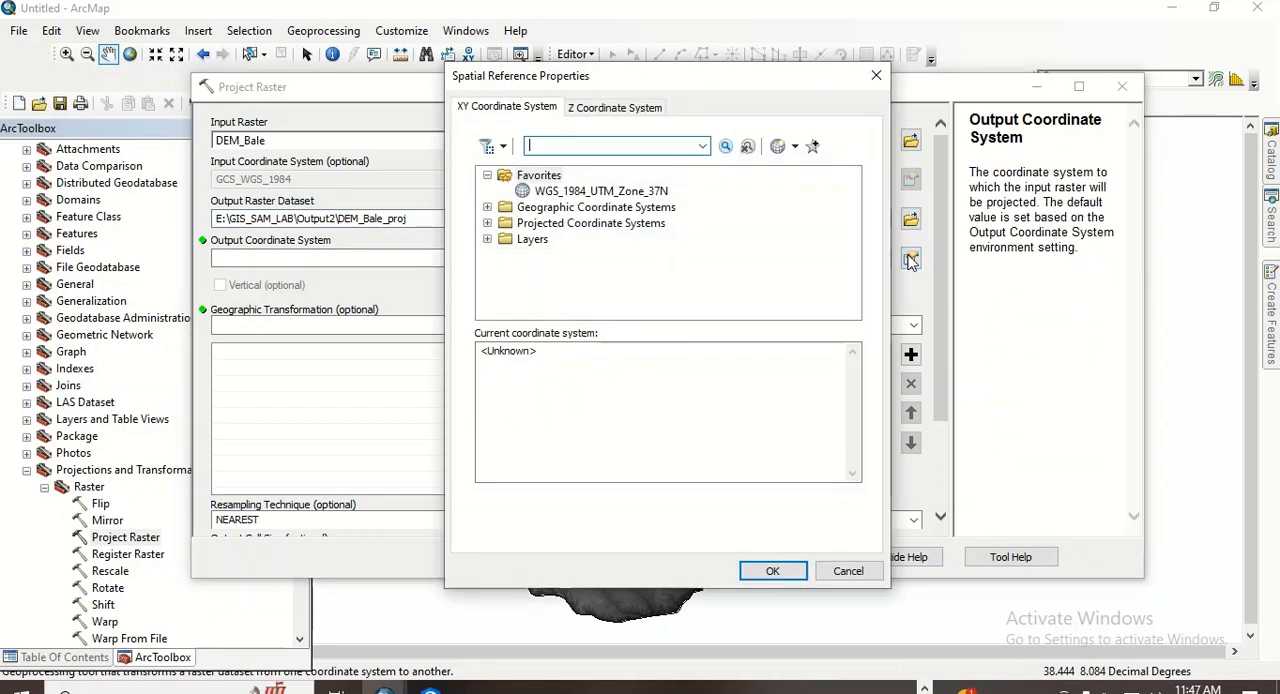
pyautogui.click(573, 193)
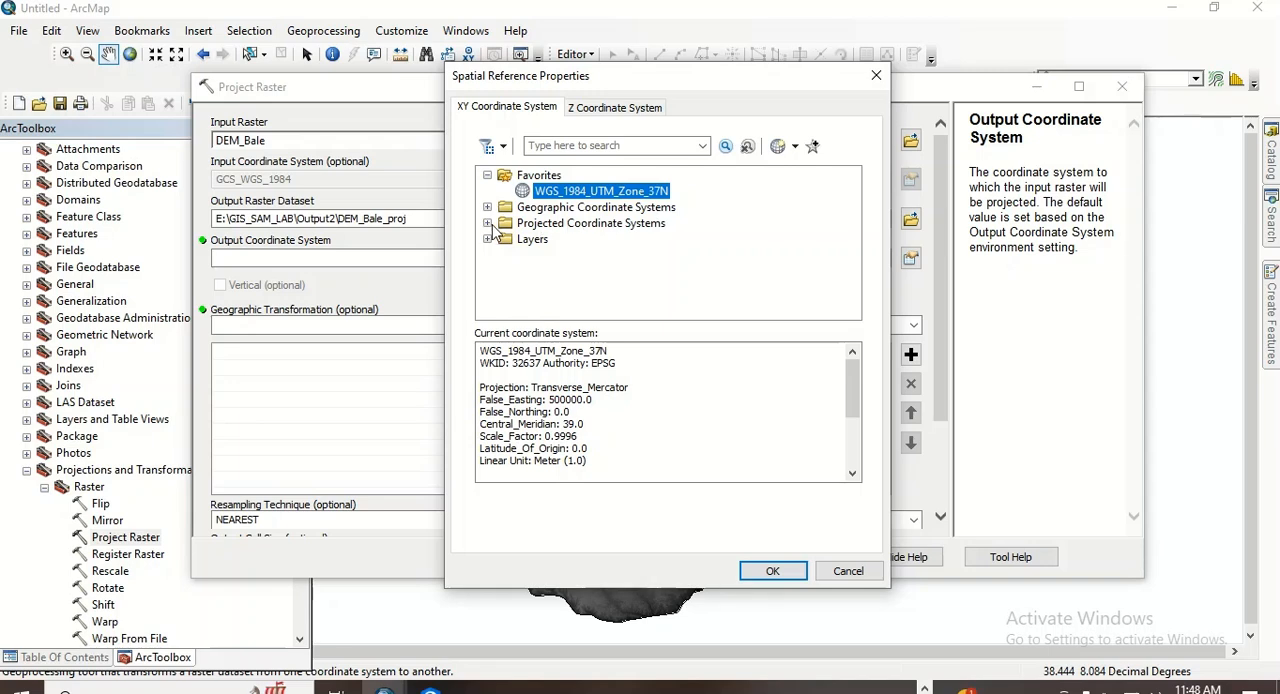
pyautogui.click(775, 571)
pyautogui.moveTo(943, 323); pyautogui.dragTo(943, 430)
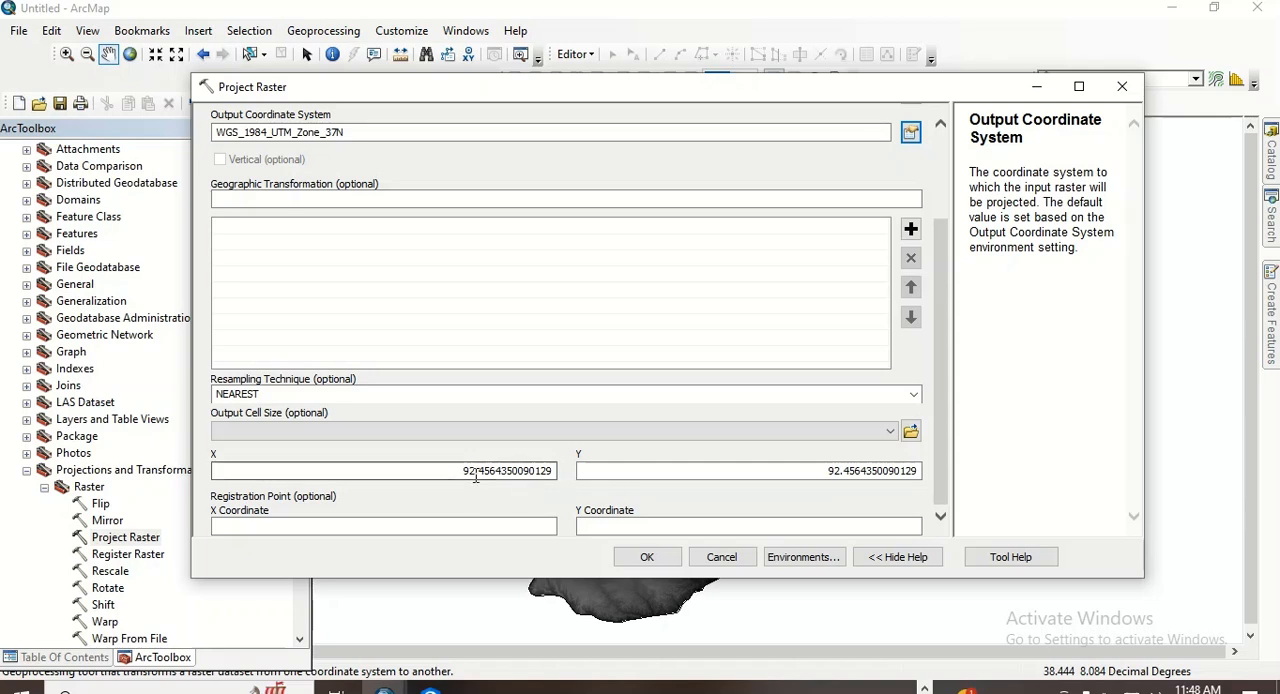
pyautogui.click(647, 558)
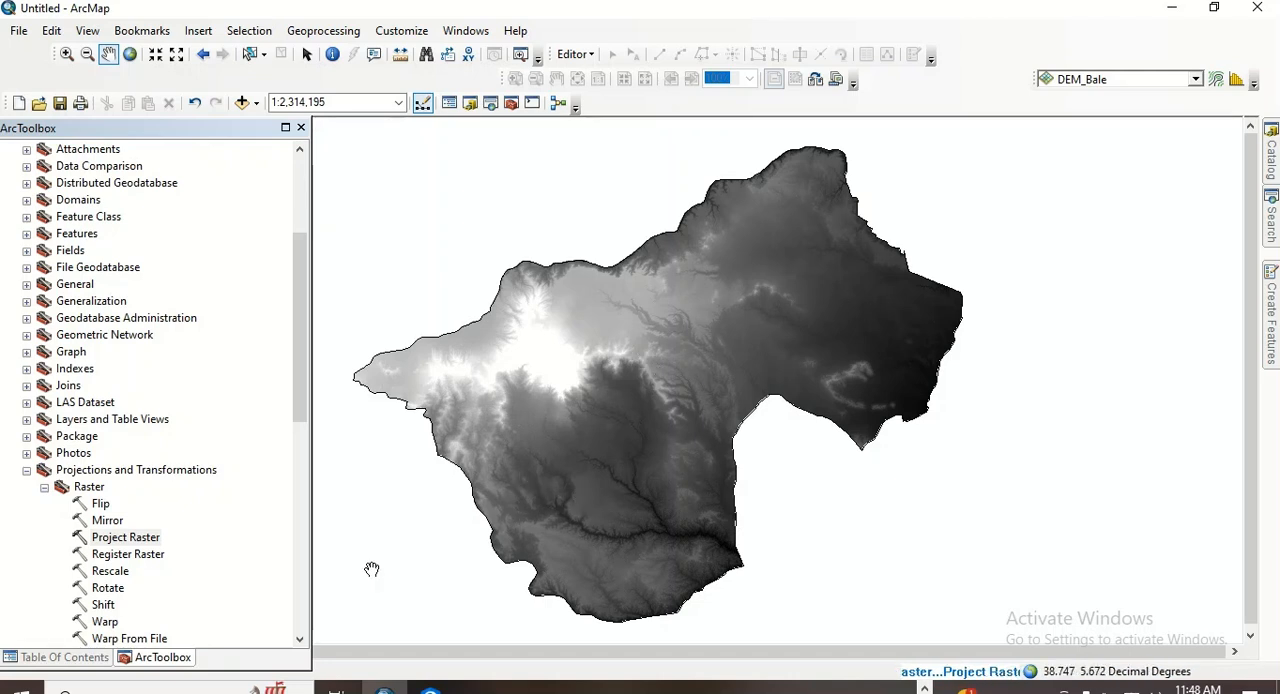
# - Remove the original DEM_Bale layer from the map, keeping the projected raster and Bale_Zone
pyautogui.click(86, 660)
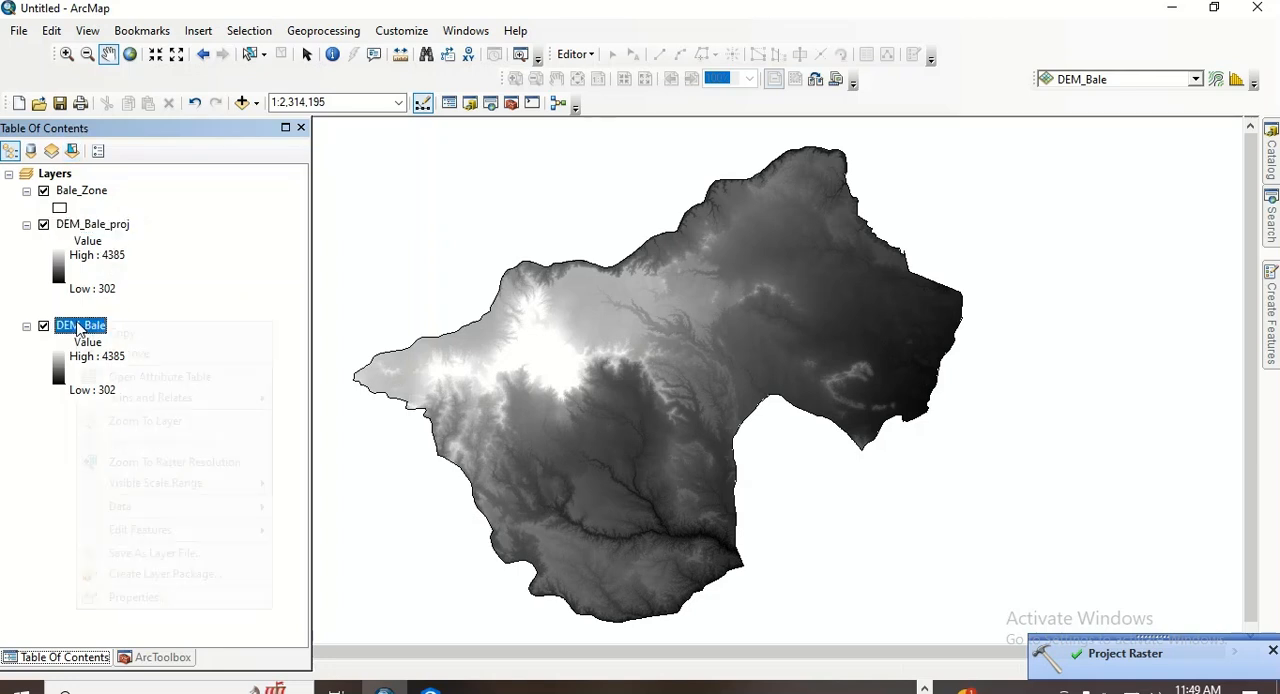
pyautogui.rightClick(78, 324)
pyautogui.click(128, 354)
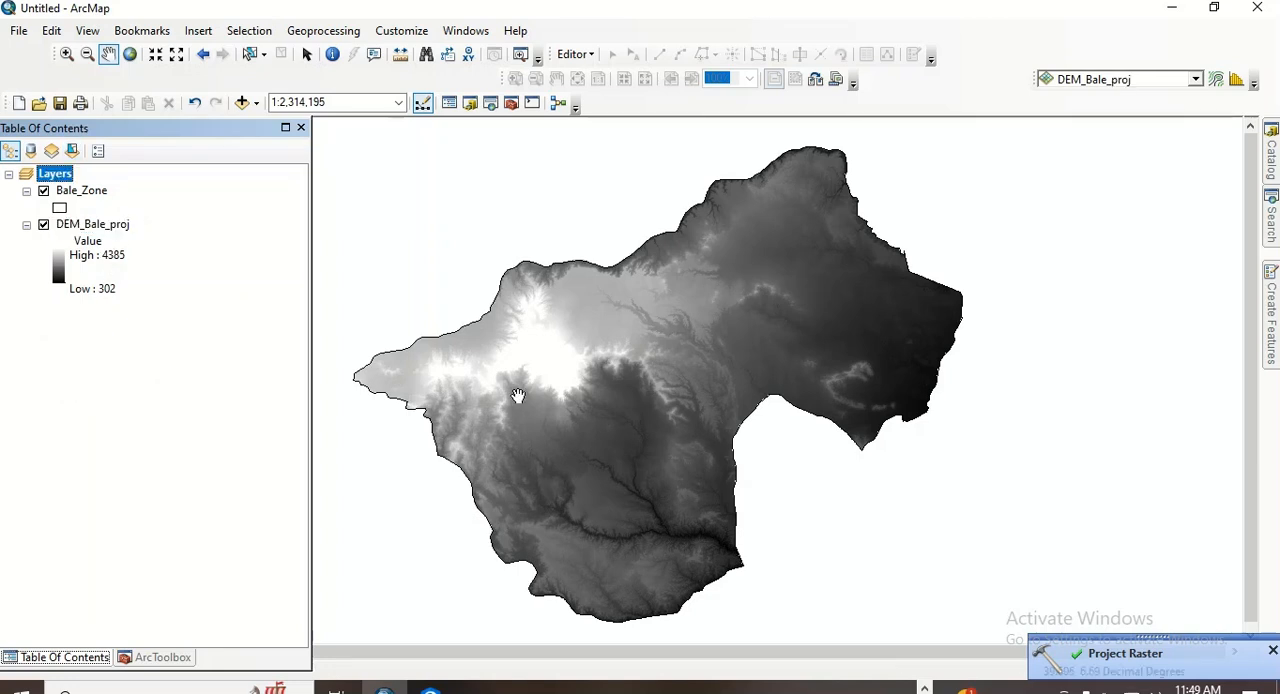
pyautogui.moveTo(514, 397); pyautogui.dragTo(515, 388)
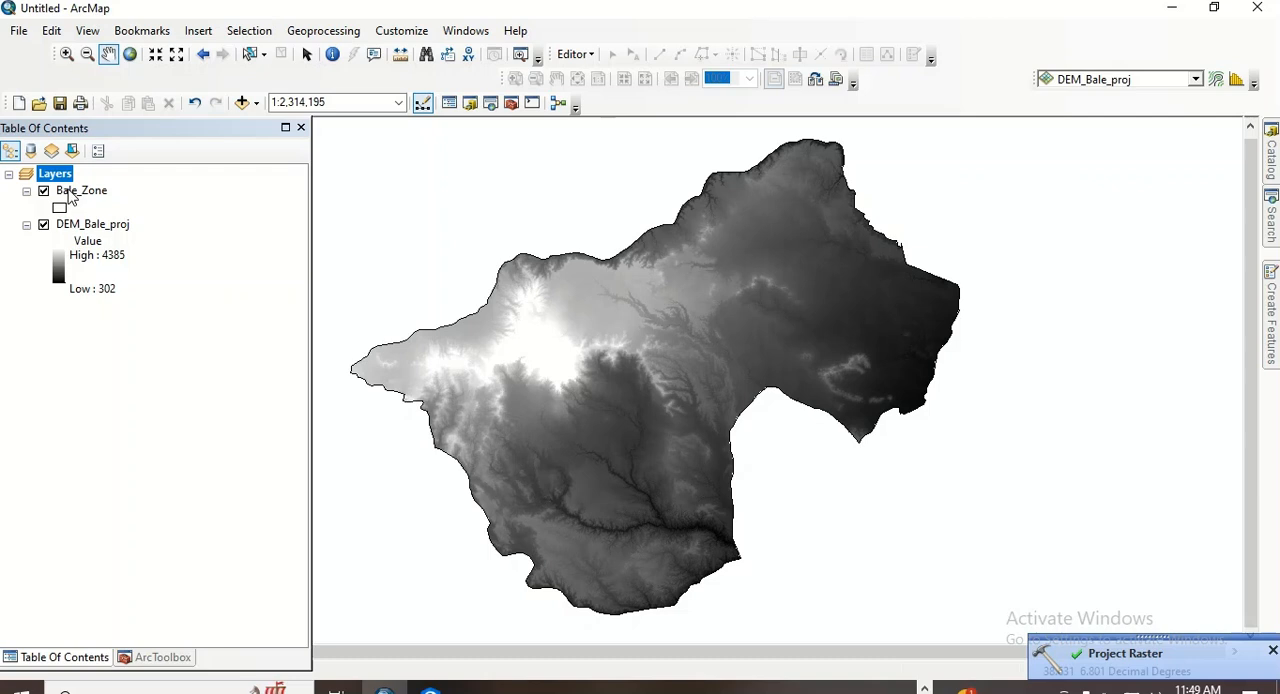
# - Check the cell size and spatial reference in the DEM_Bale_proj layer's source properties, and close them
pyautogui.click(108, 229)
pyautogui.rightClick(108, 229)
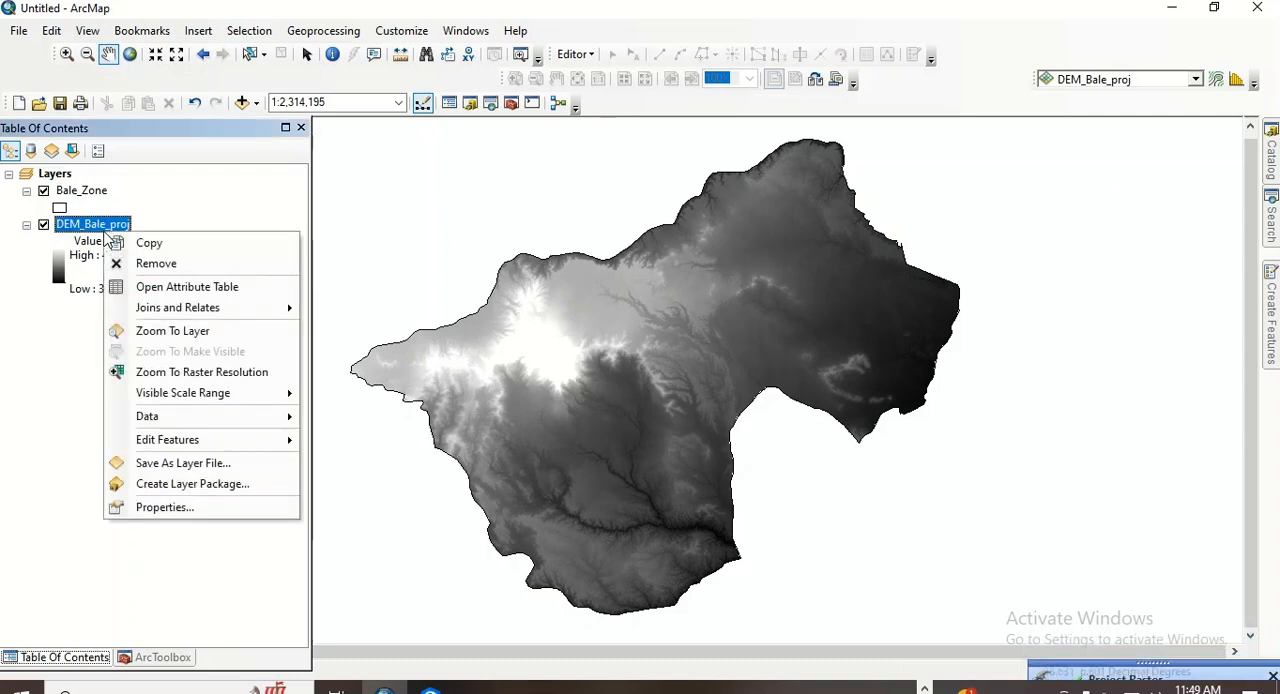
pyautogui.click(174, 508)
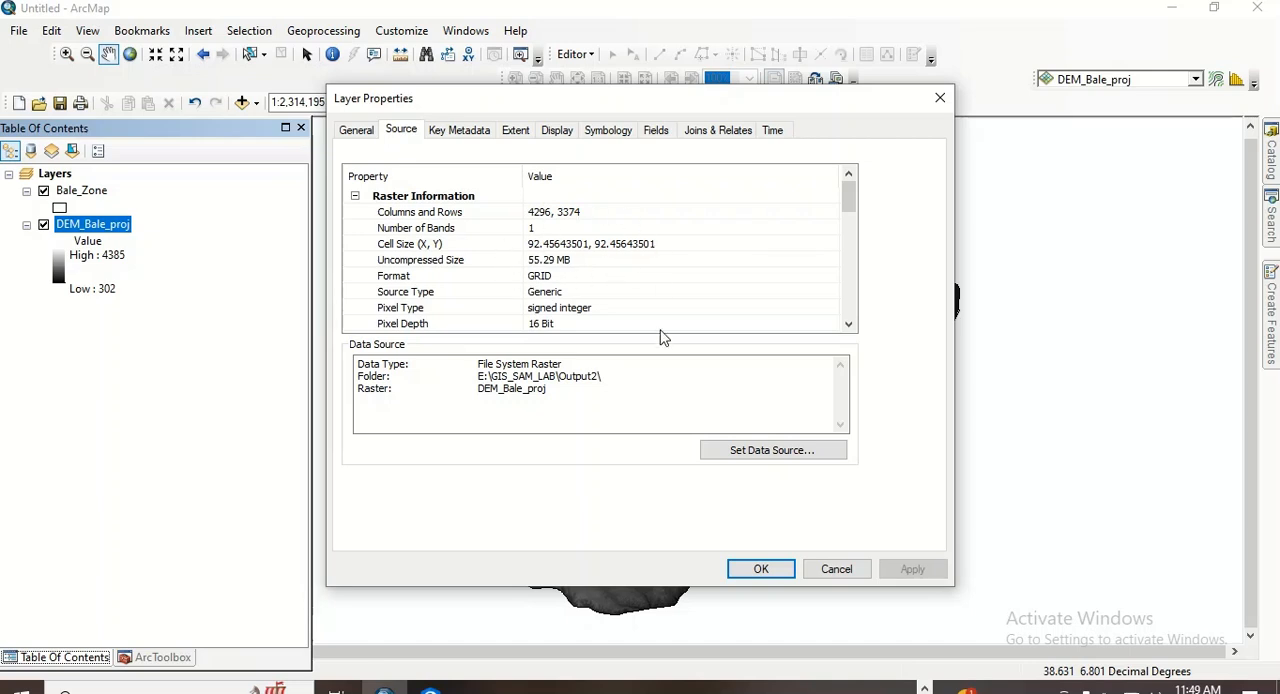
pyautogui.moveTo(848, 195); pyautogui.dragTo(851, 273)
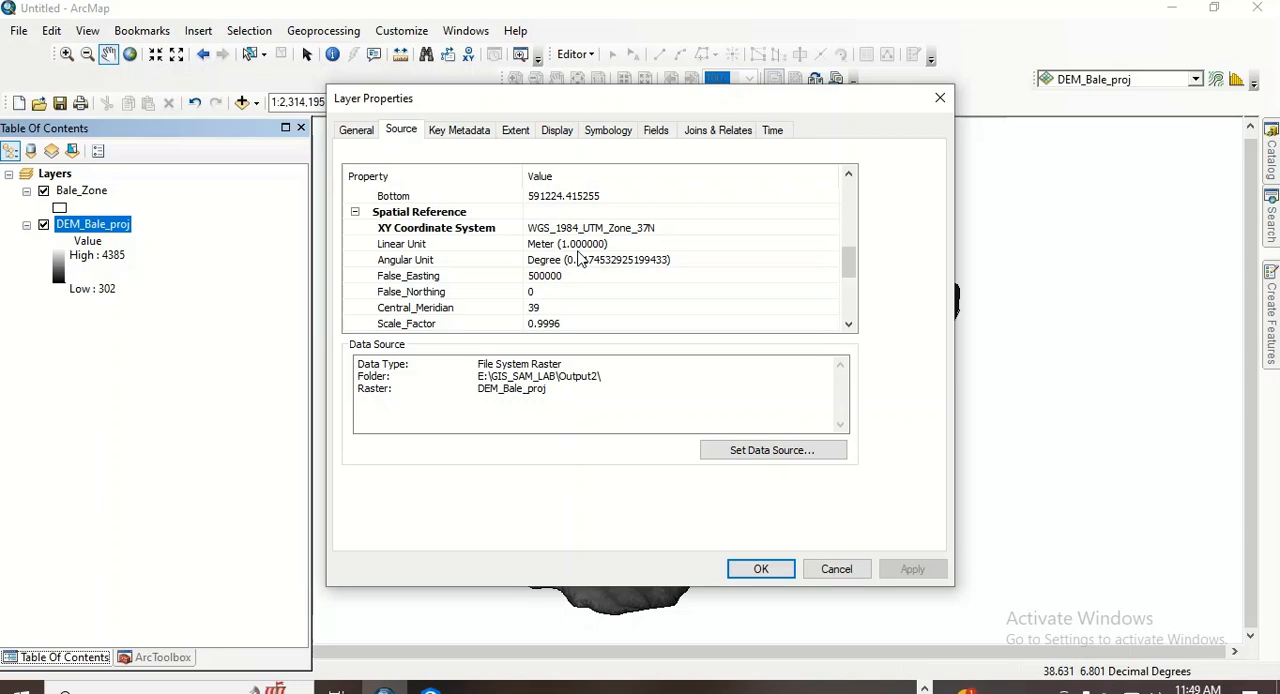
pyautogui.click(940, 98)
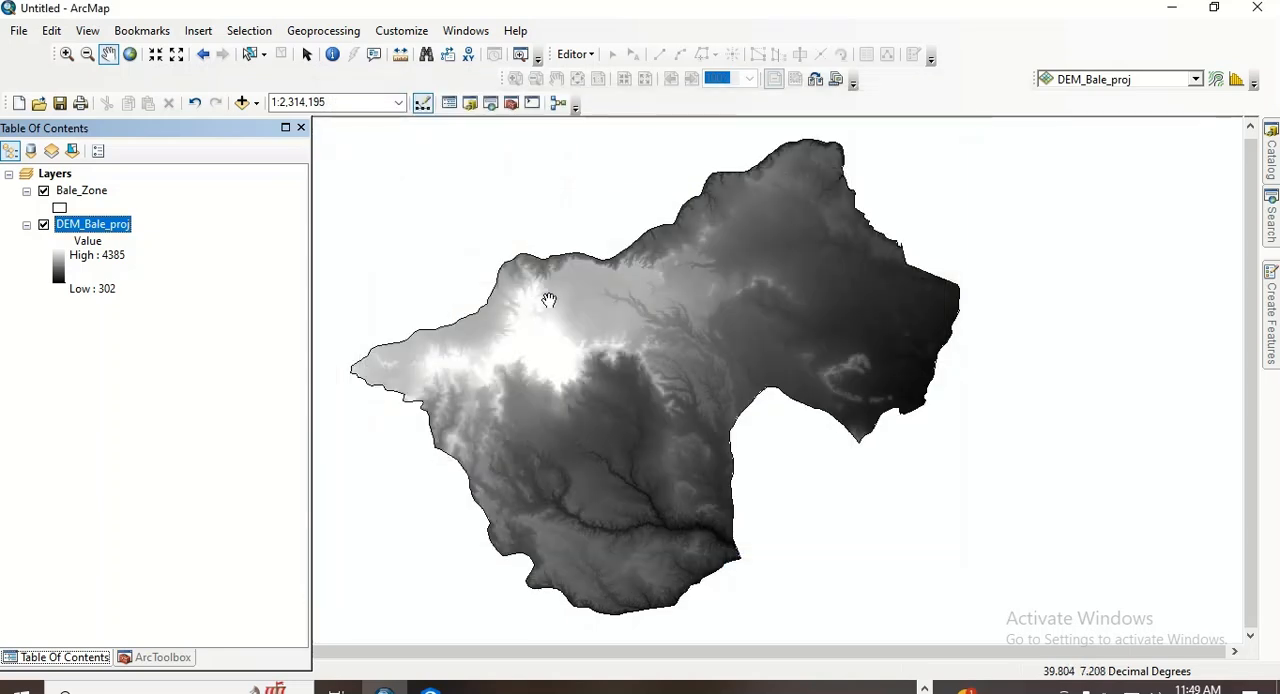
# - Symbolize the DEM_Bale_proj layer as Classified with five natural-breaks classes and the dark green to yellow to red color ramp
pyautogui.moveTo(586, 340)
pyautogui.mouseDown()
pyautogui.moveTo(566, 328)
pyautogui.moveTo(631, 317)
pyautogui.moveTo(607, 344)
pyautogui.mouseUp()
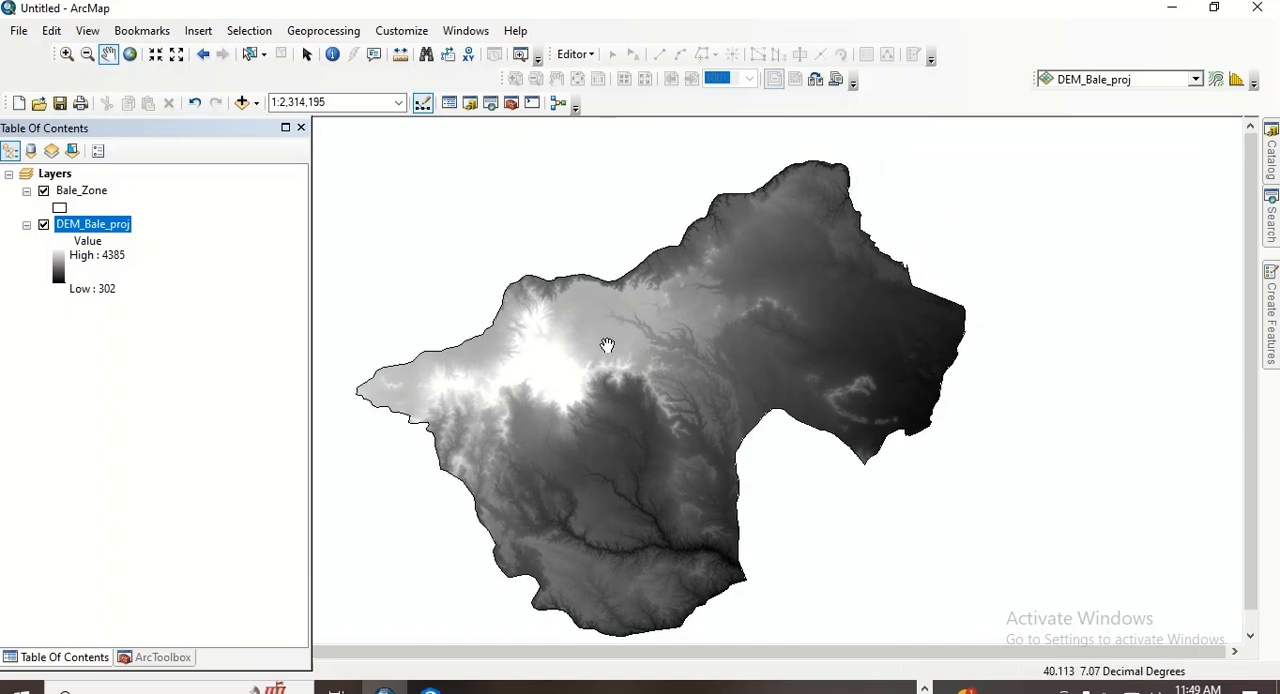
pyautogui.moveTo(607, 344); pyautogui.dragTo(600, 336)
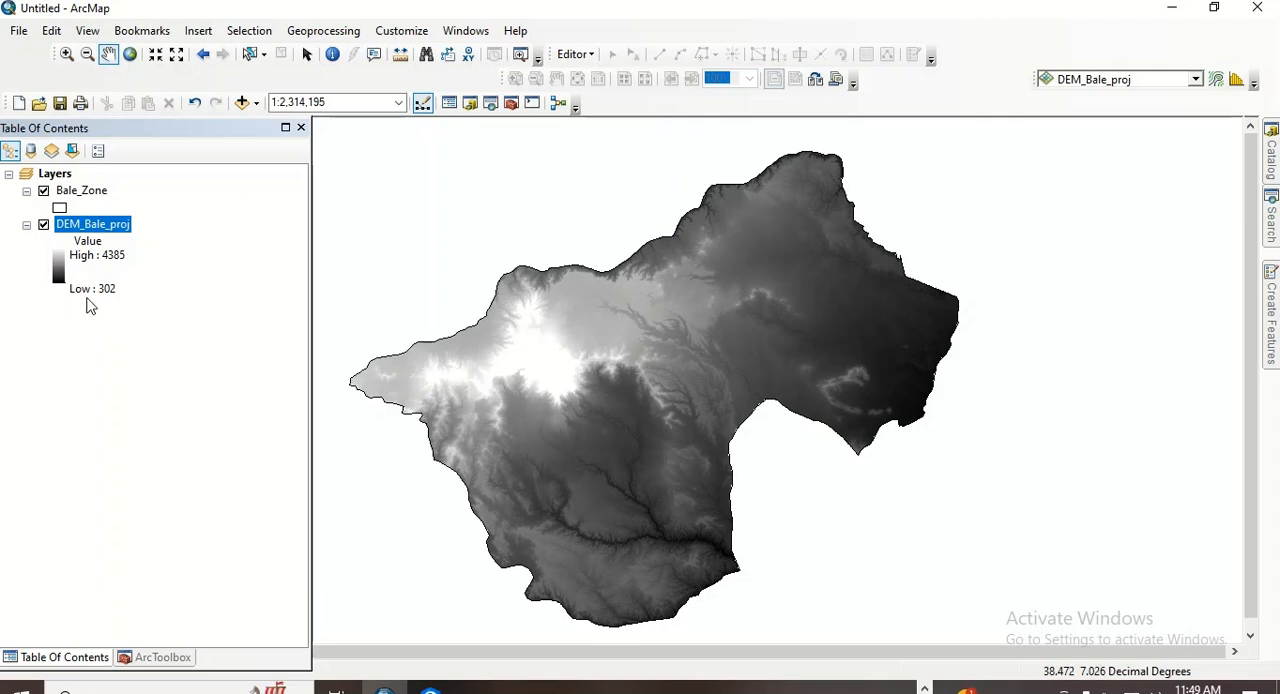
pyautogui.rightClick(103, 229)
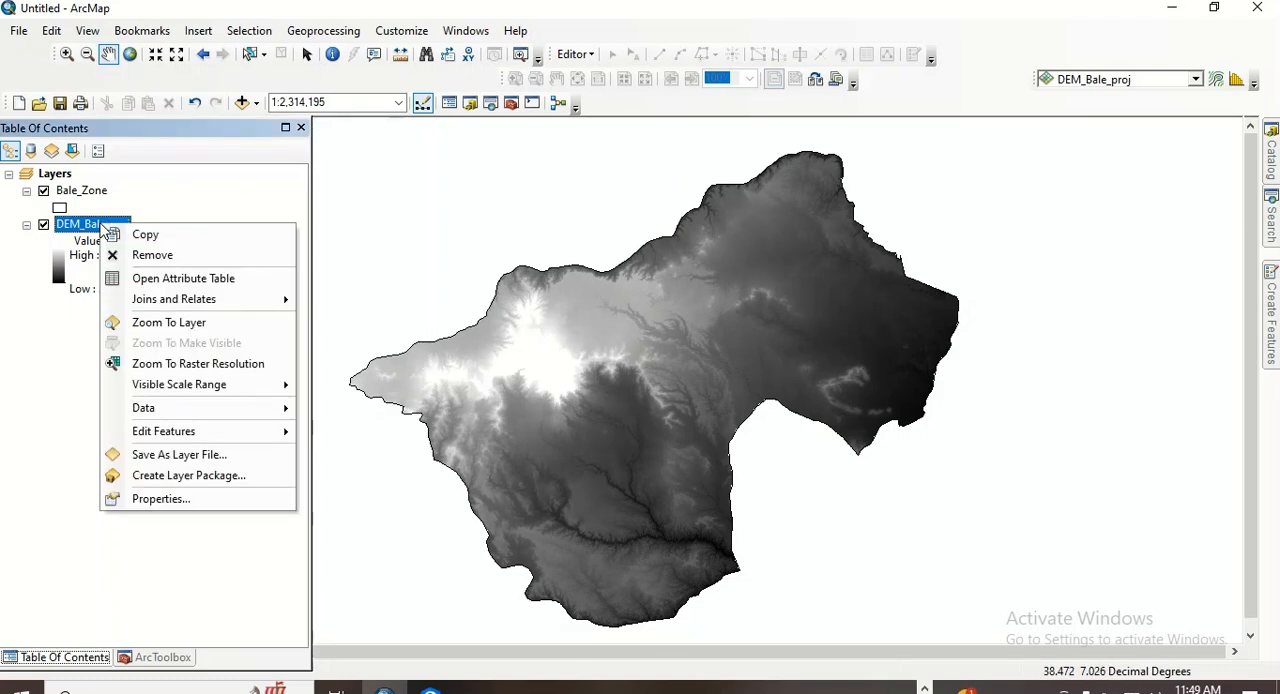
pyautogui.click(160, 499)
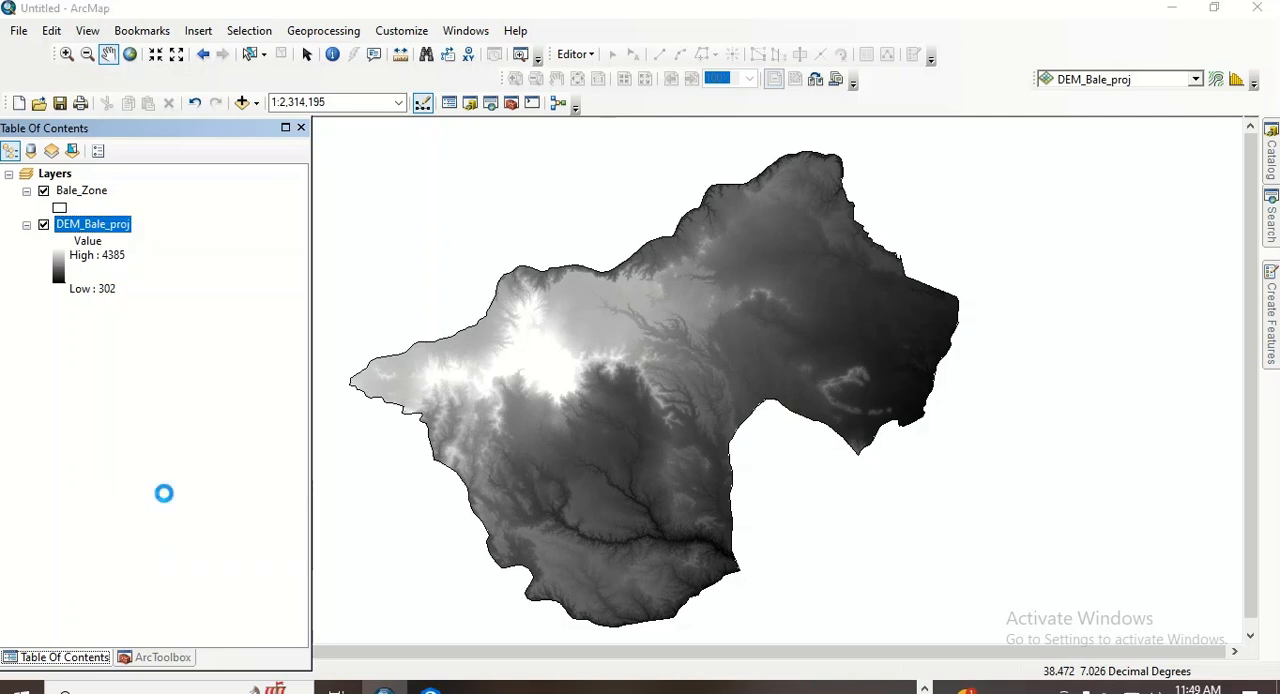
pyautogui.click(620, 134)
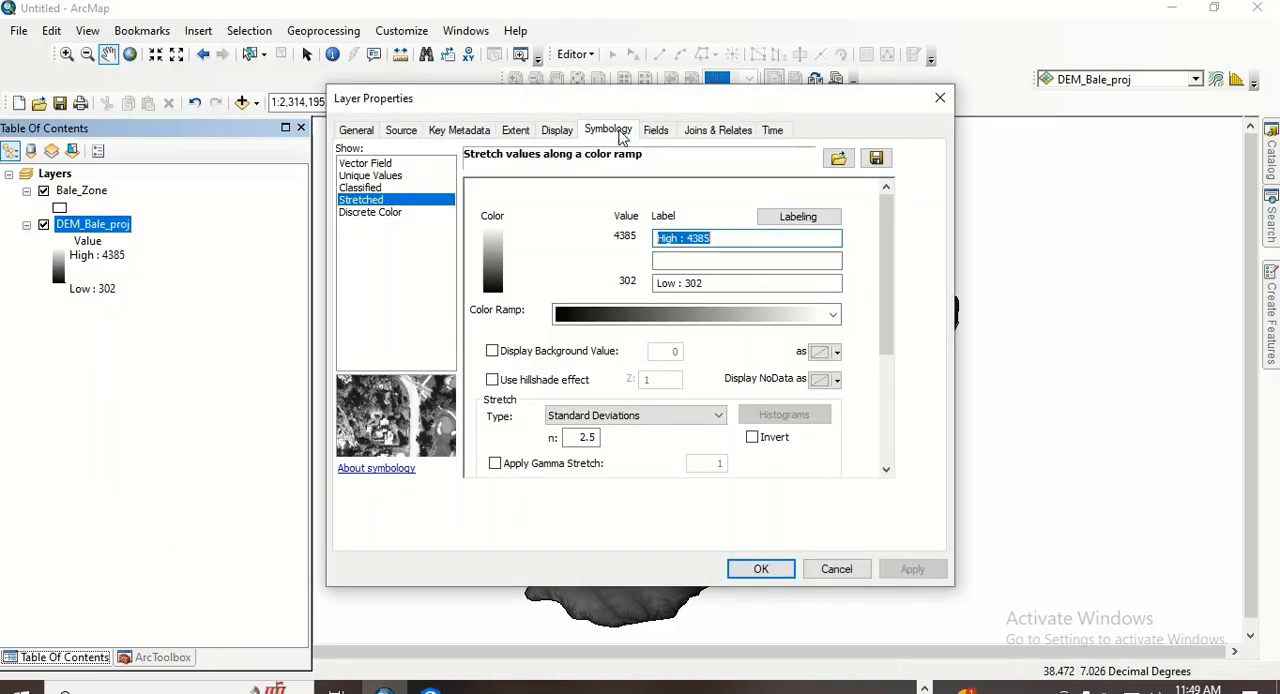
pyautogui.click(366, 189)
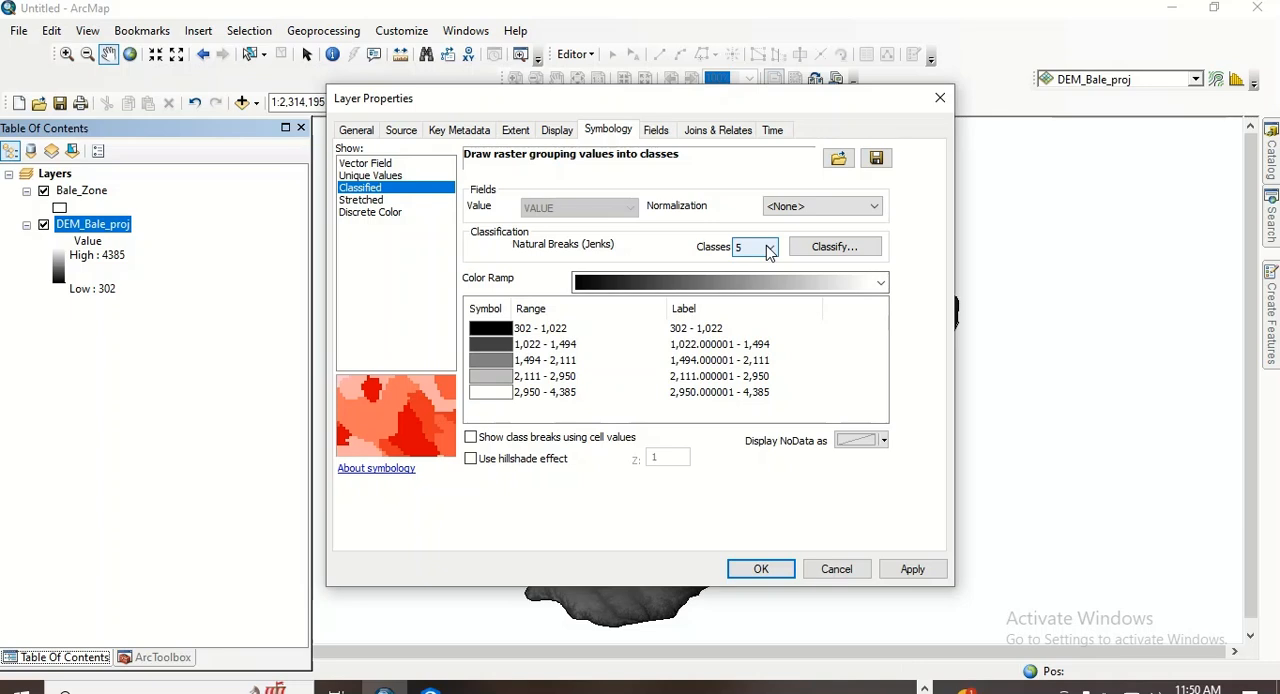
pyautogui.click(690, 281)
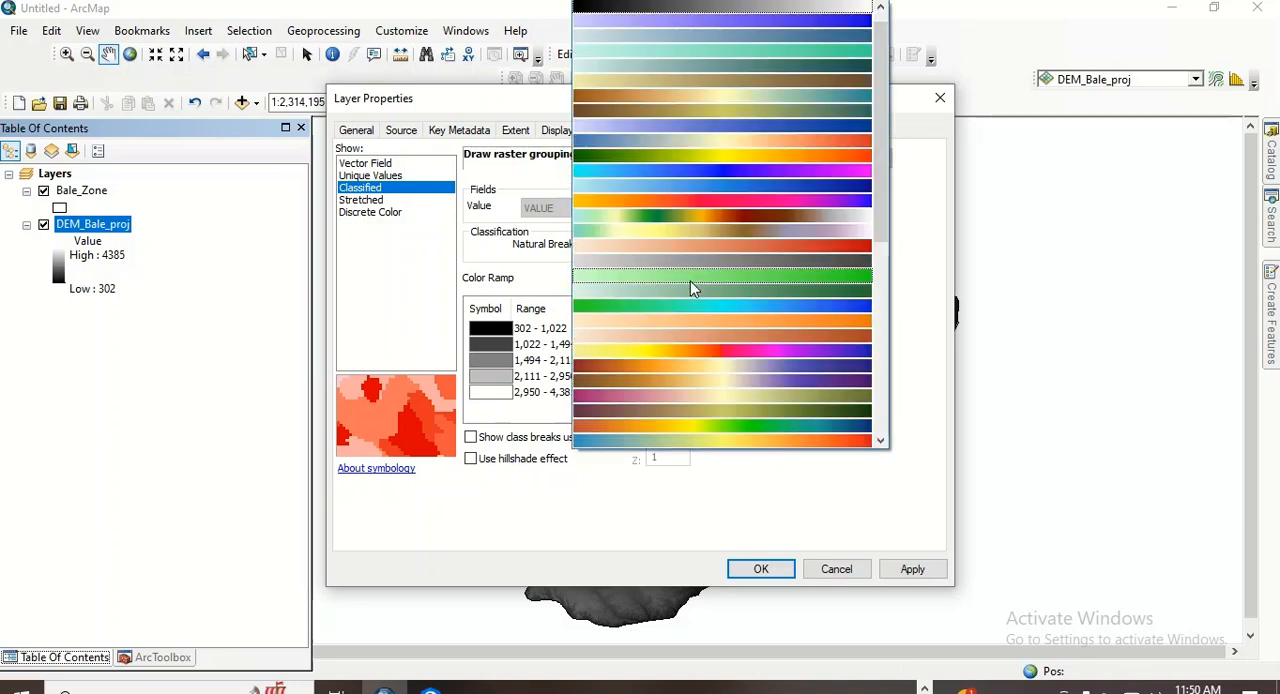
pyautogui.click(762, 157)
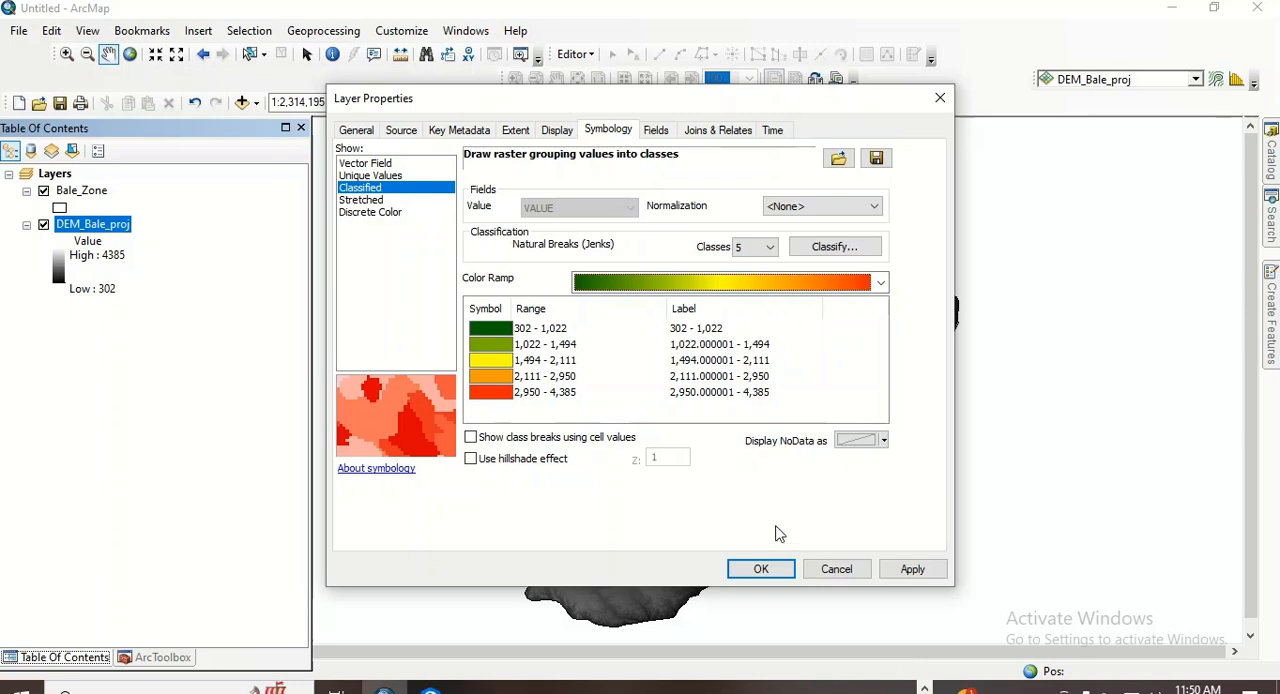
pyautogui.click(762, 569)
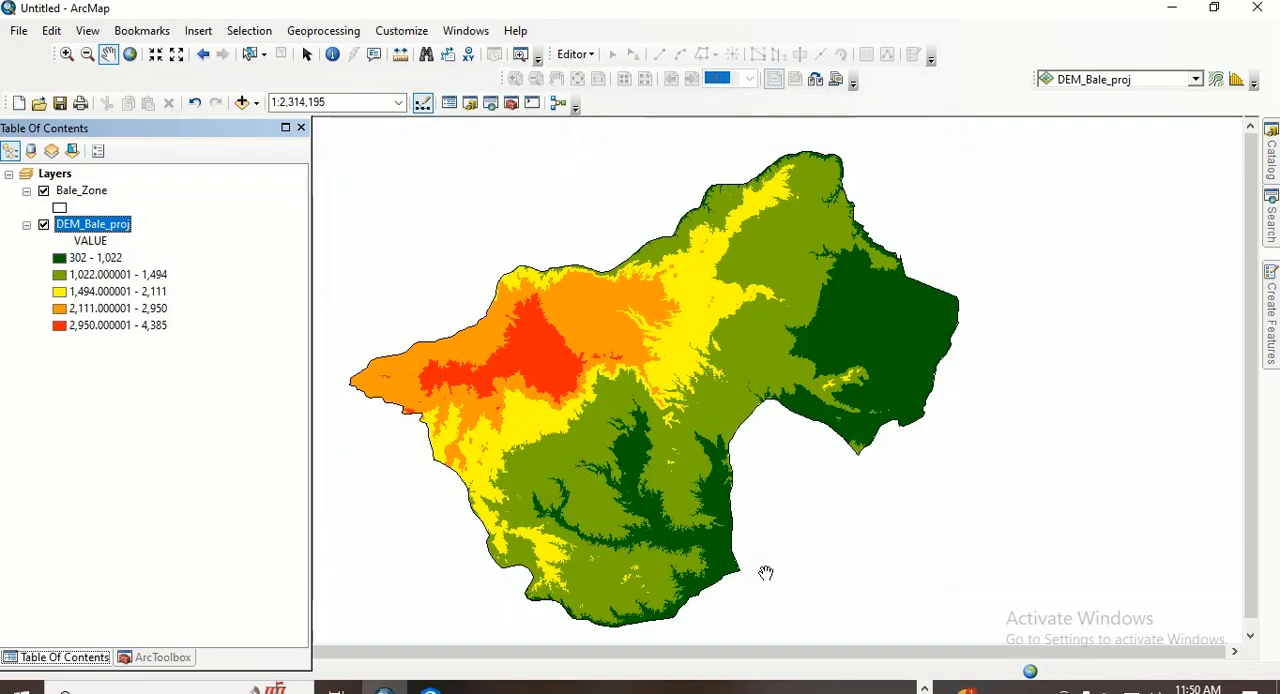
# - Turn on feature labels for the Bale_Zone layer
pyautogui.moveTo(605, 429); pyautogui.dragTo(617, 423)
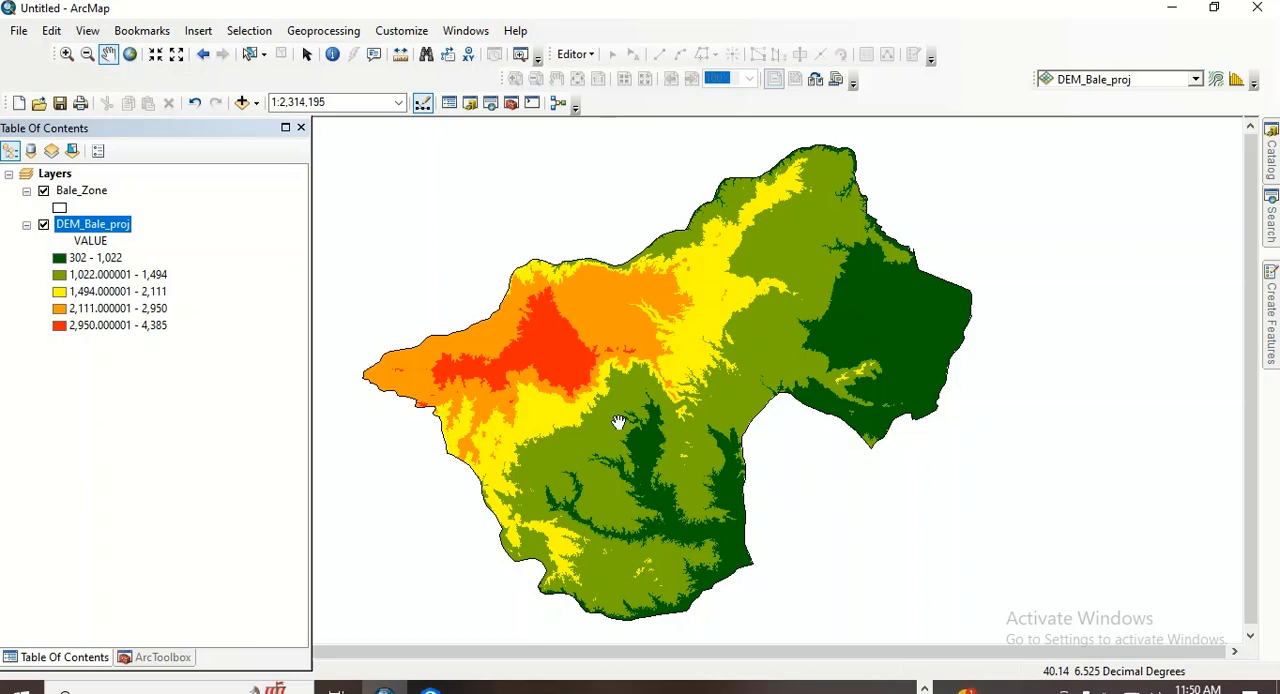
pyautogui.rightClick(91, 191)
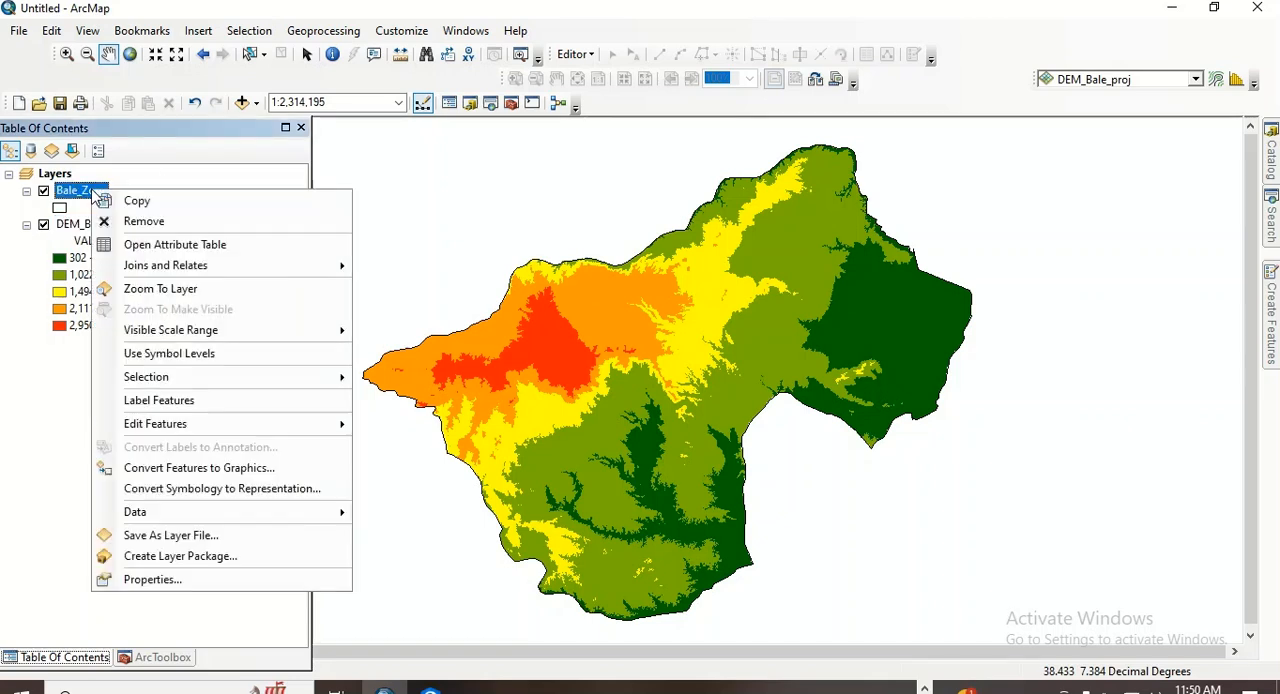
pyautogui.click(163, 402)
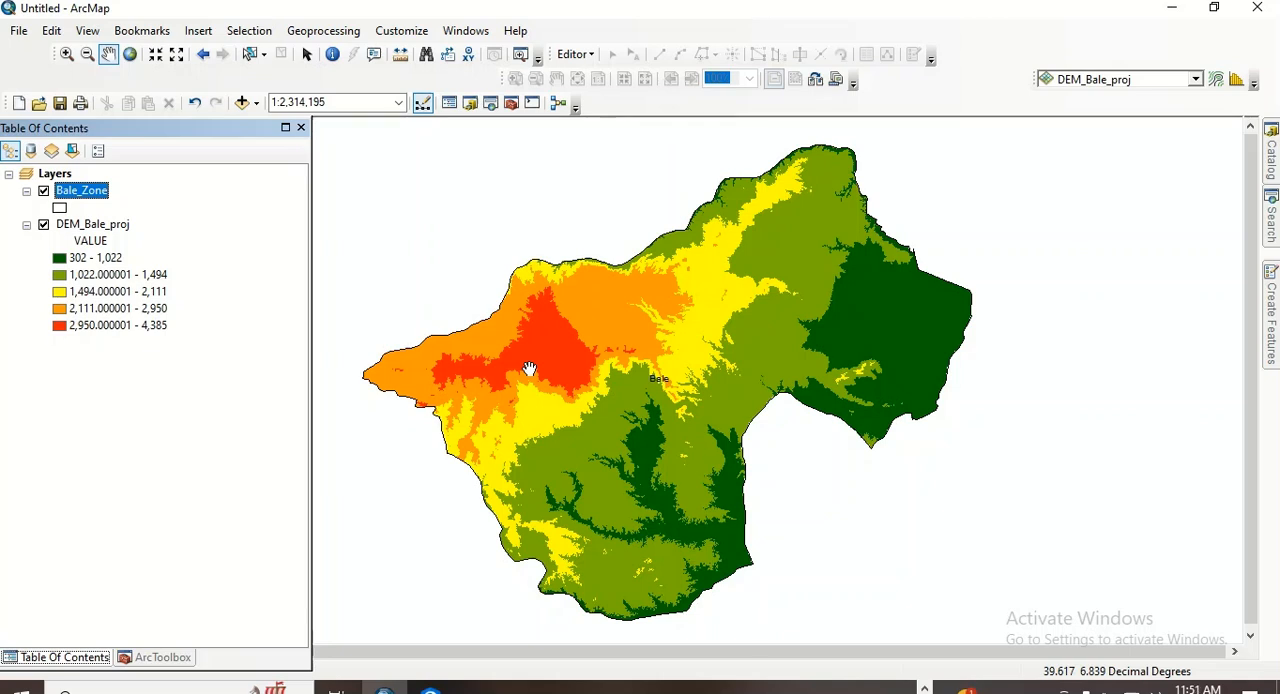
pyautogui.moveTo(582, 377); pyautogui.dragTo(580, 349)
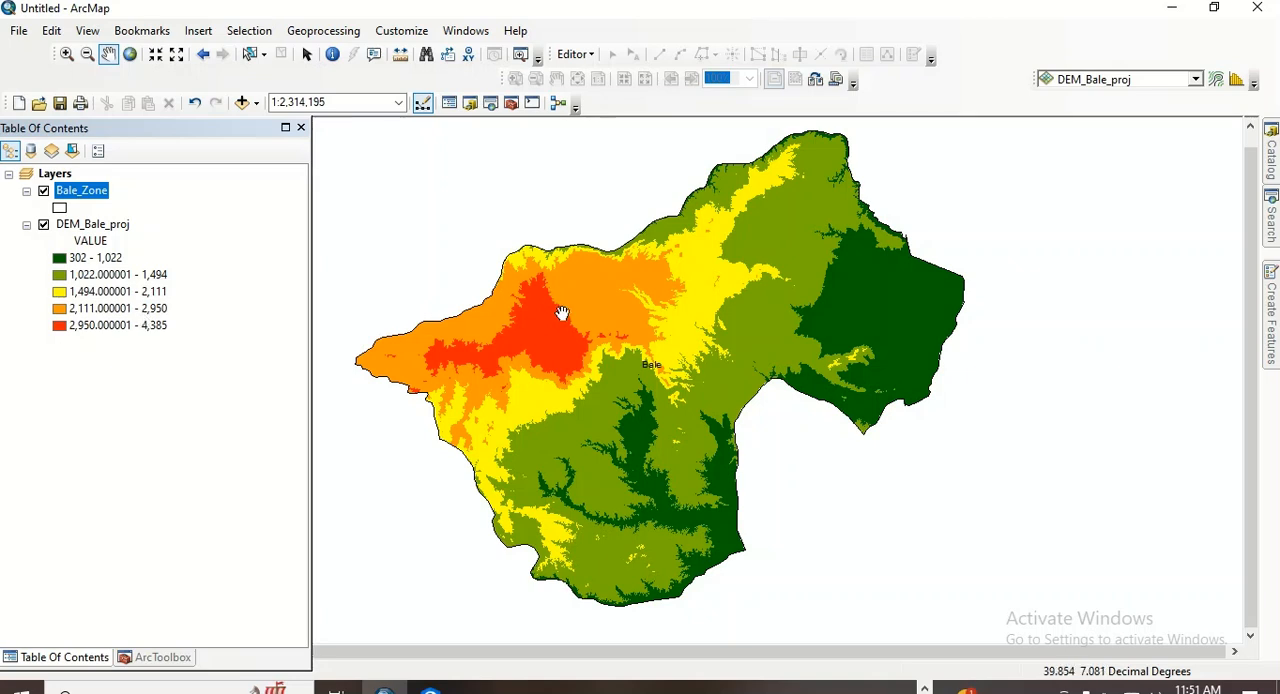
pyautogui.moveTo(566, 317); pyautogui.dragTo(569, 323)
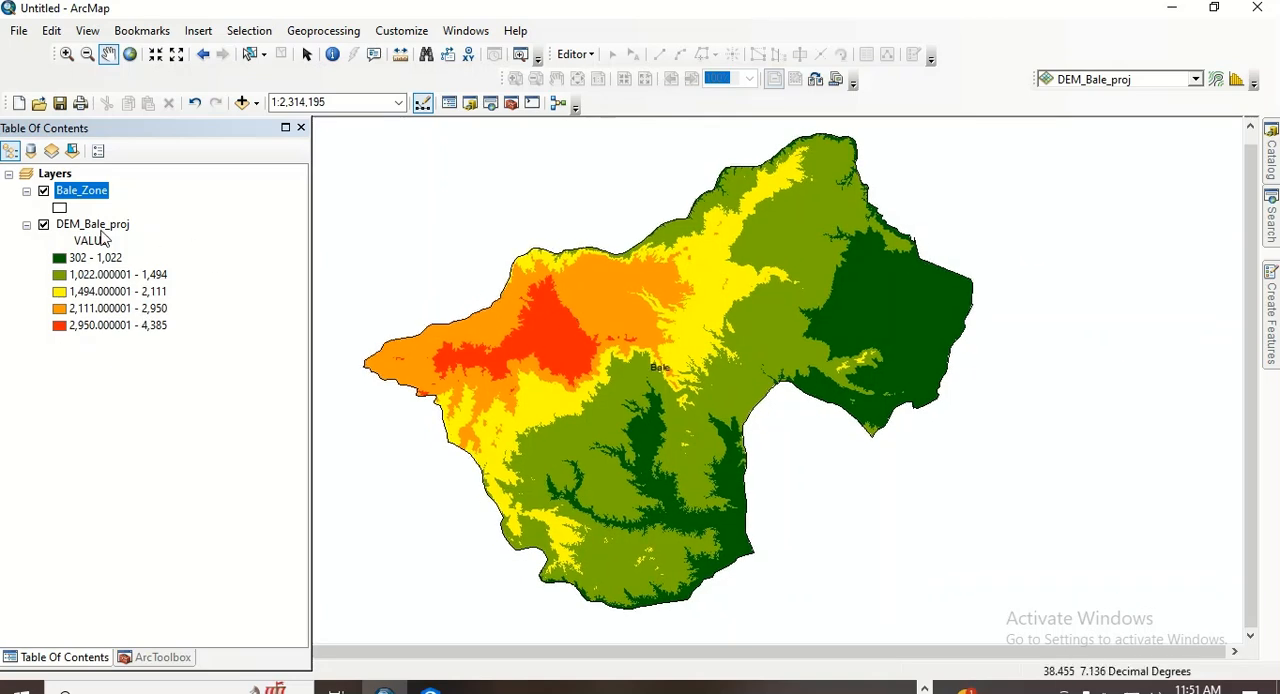
# - Inspect the first rows of the DEM_Bale_proj attribute table, close the table, and return to the layer list
pyautogui.rightClick(100, 226)
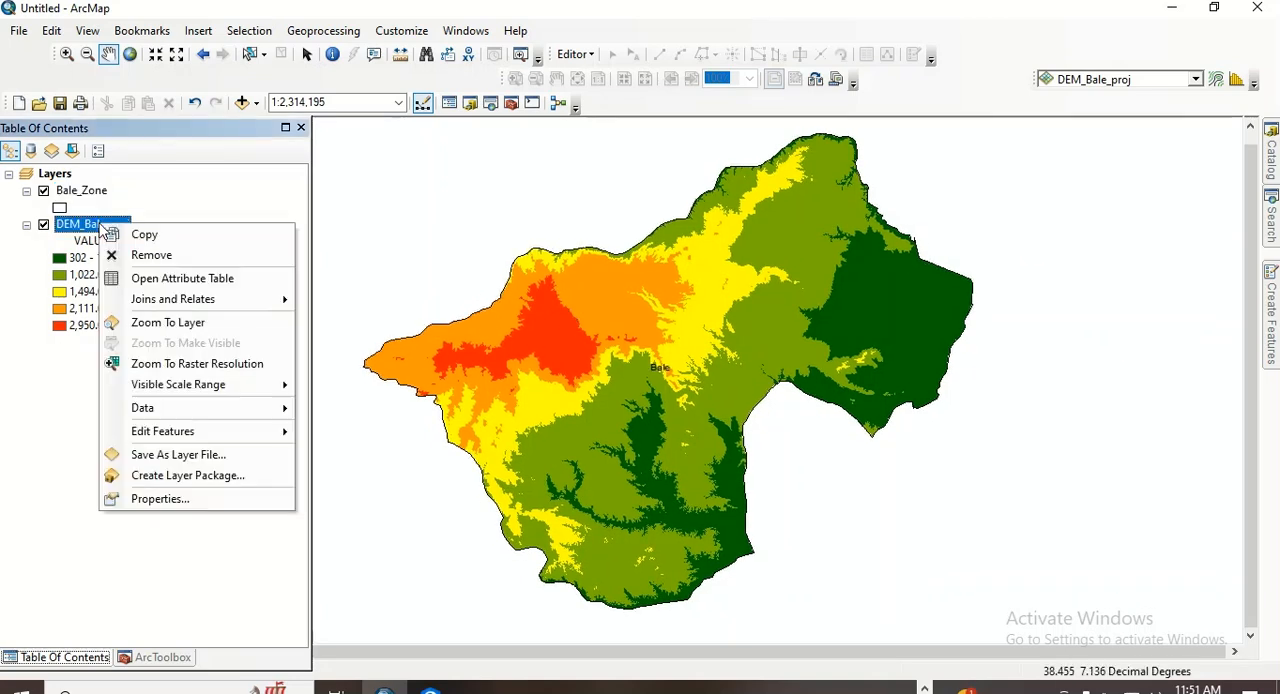
pyautogui.click(188, 284)
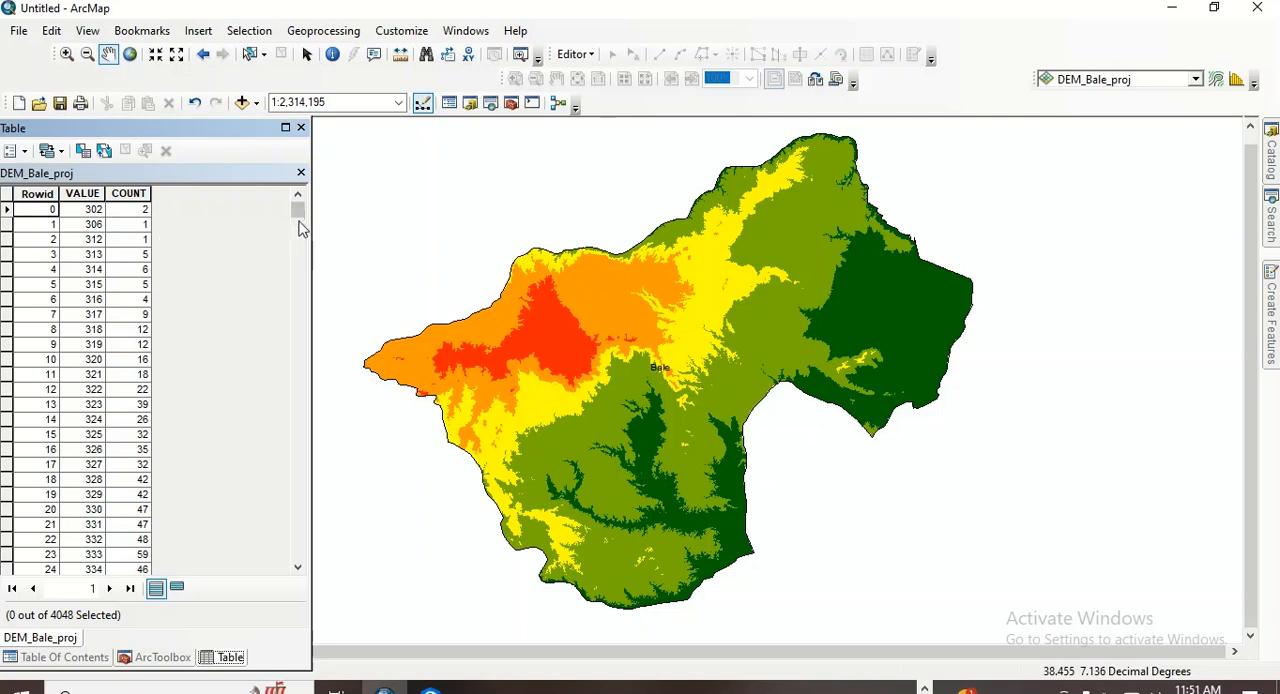
pyautogui.moveTo(297, 214)
pyautogui.mouseDown()
pyautogui.moveTo(249, 591)
pyautogui.moveTo(258, 362)
pyautogui.moveTo(290, 212)
pyautogui.mouseUp()
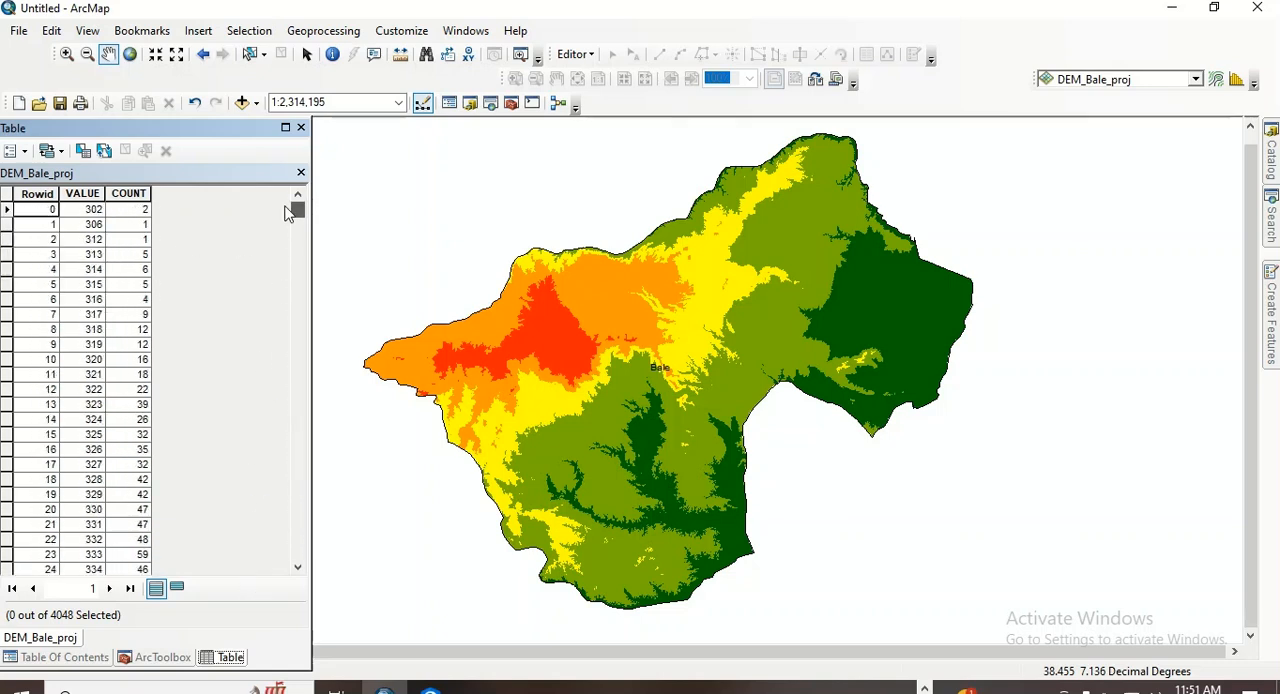
pyautogui.click(8, 226)
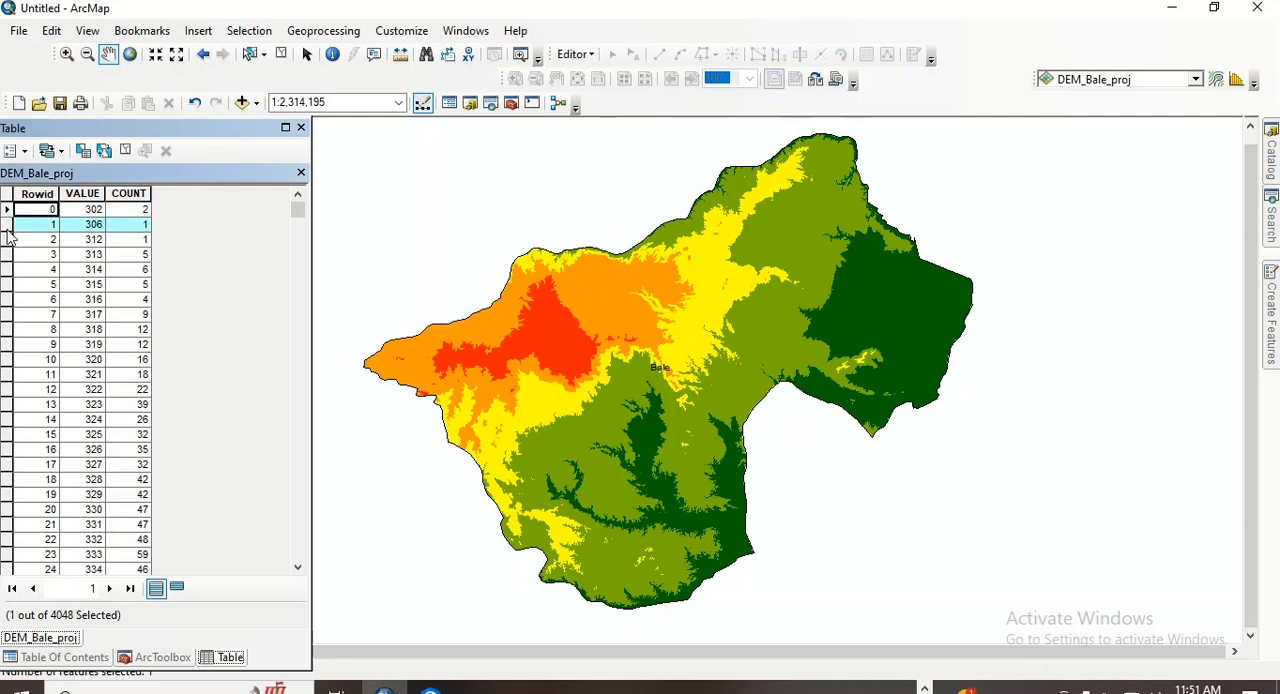
pyautogui.click(300, 172)
pyautogui.click(300, 127)
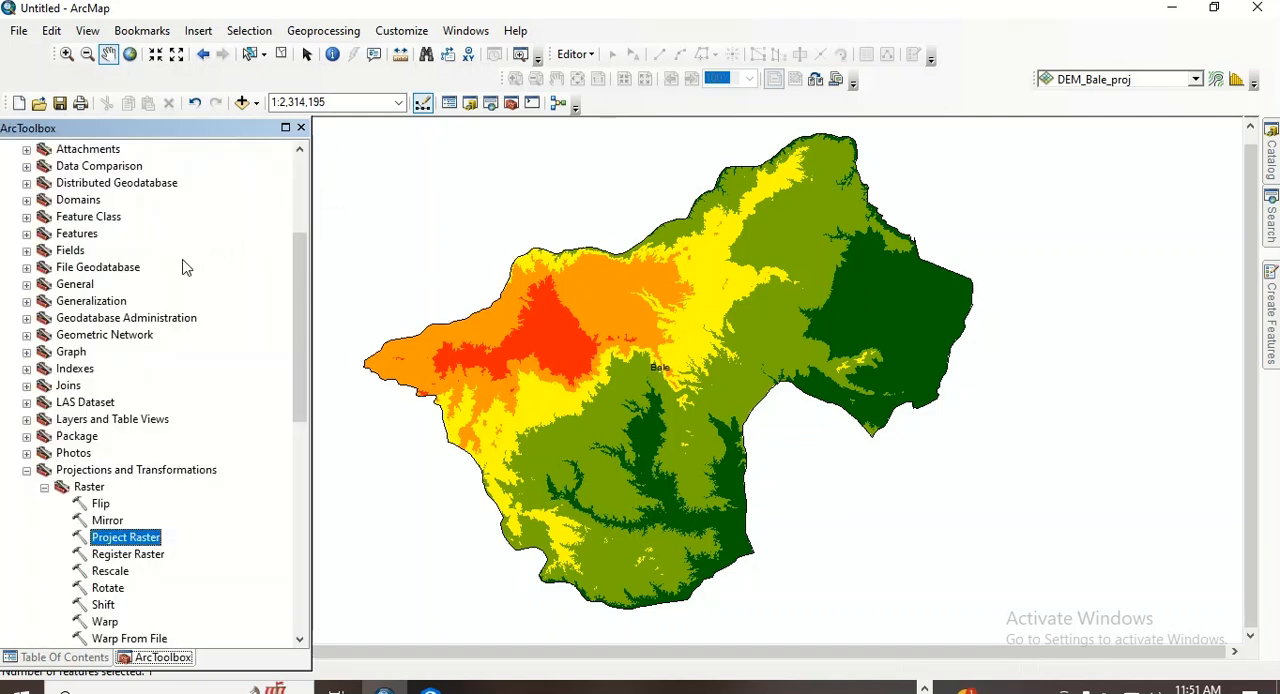
pyautogui.click(58, 657)
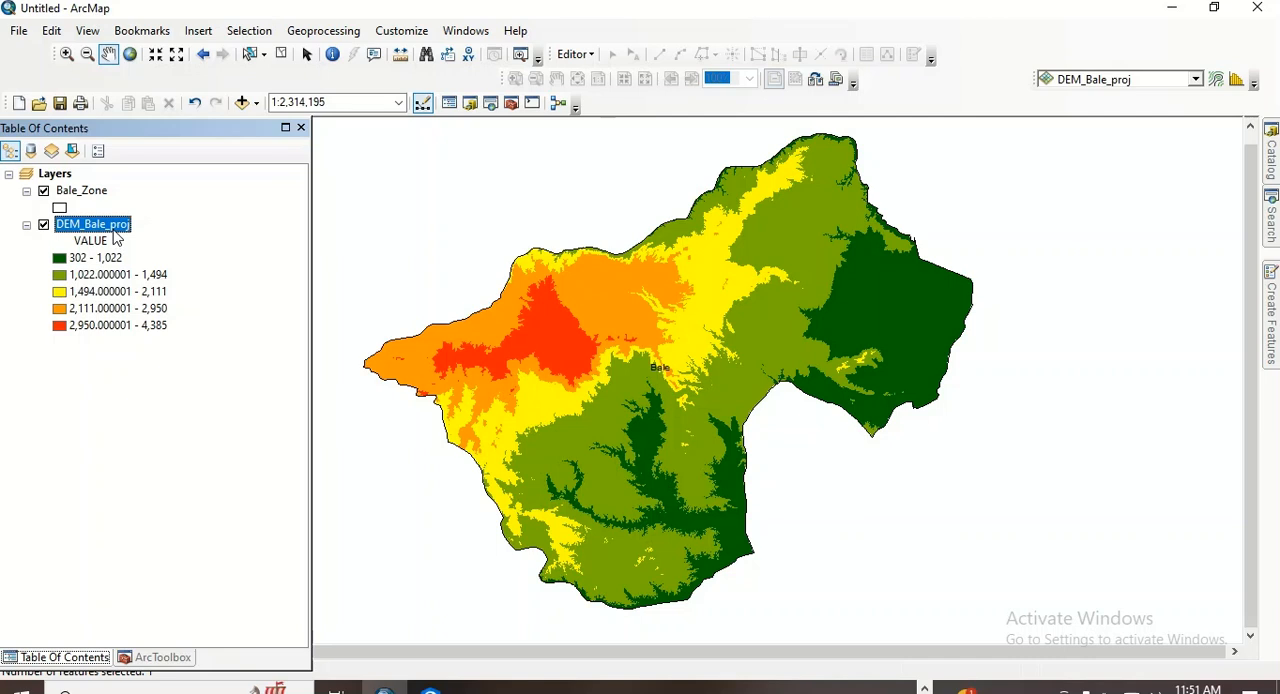
# - Search for "reclassify" and open the Spatial Analyst Reclassify tool
pyautogui.moveTo(1276, 235)
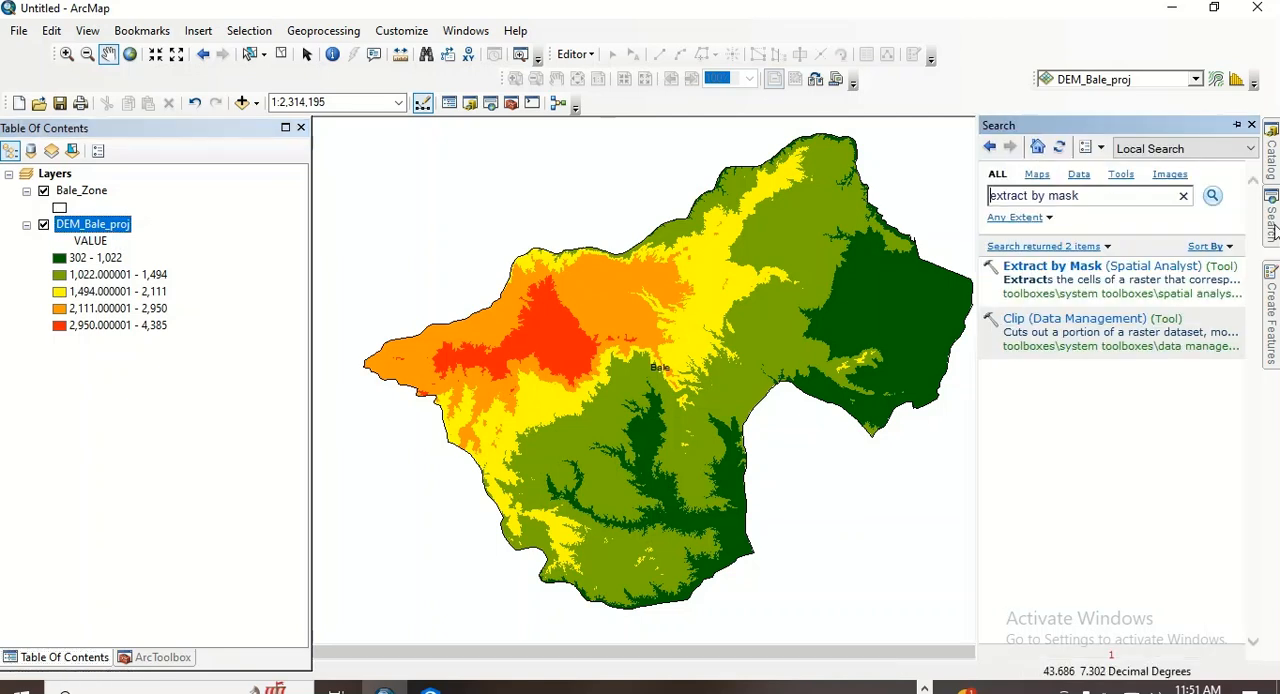
pyautogui.moveTo(1091, 195); pyautogui.dragTo(987, 202)
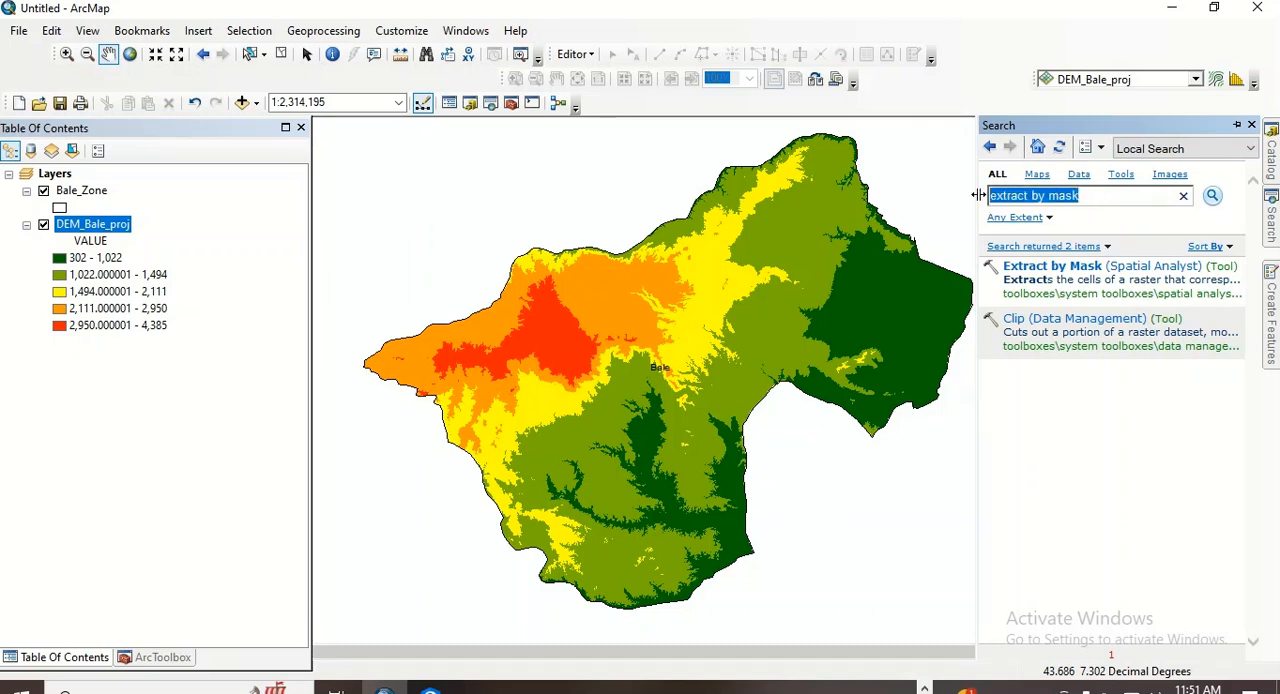
pyautogui.write('re')
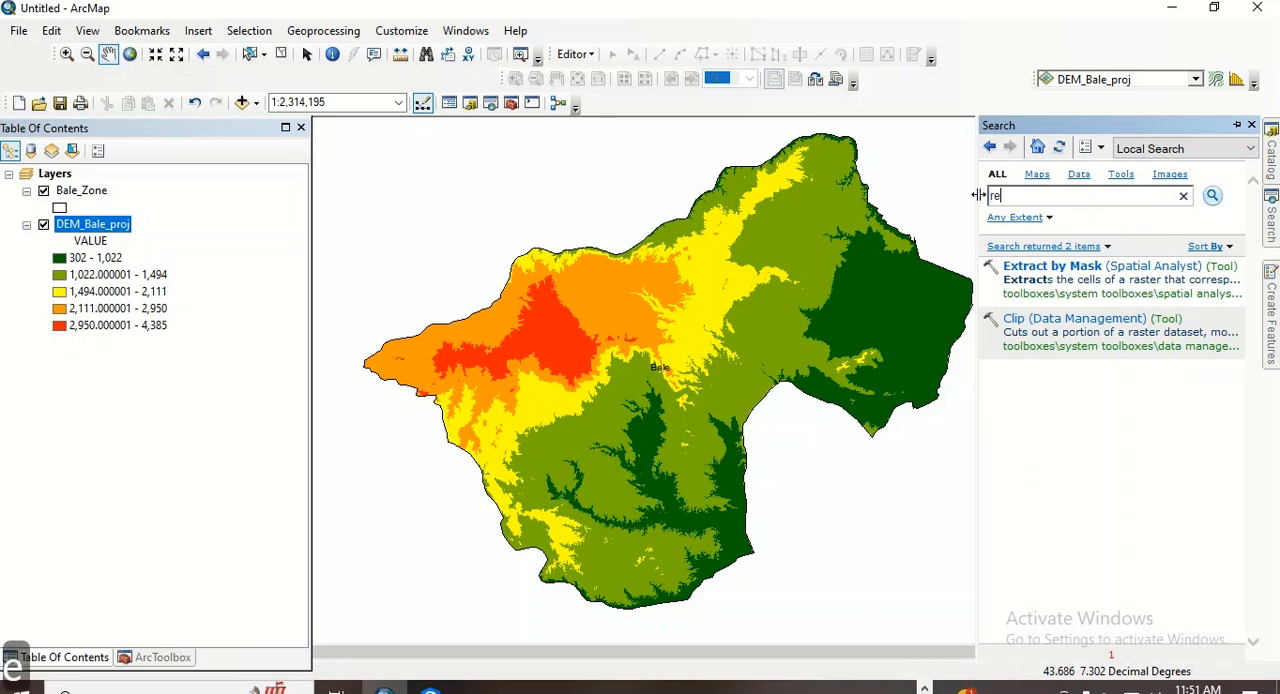
pyautogui.write('classify')
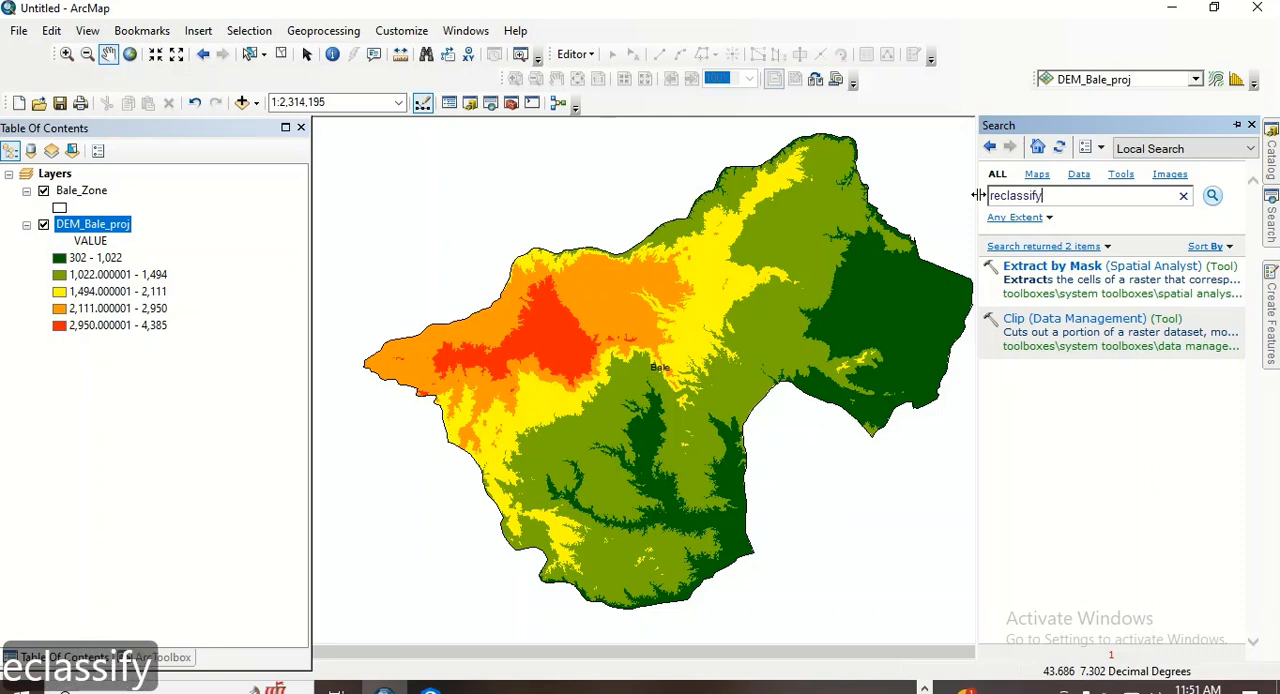
pyautogui.press('Return')
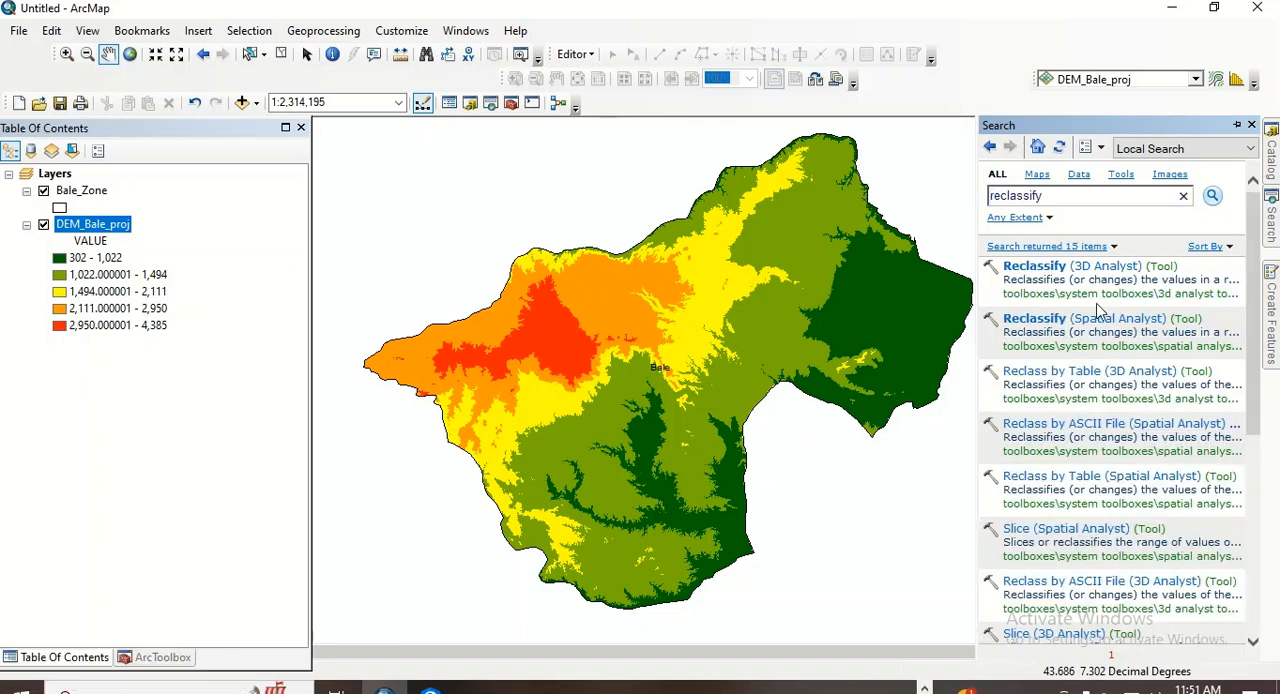
pyautogui.click(1040, 319)
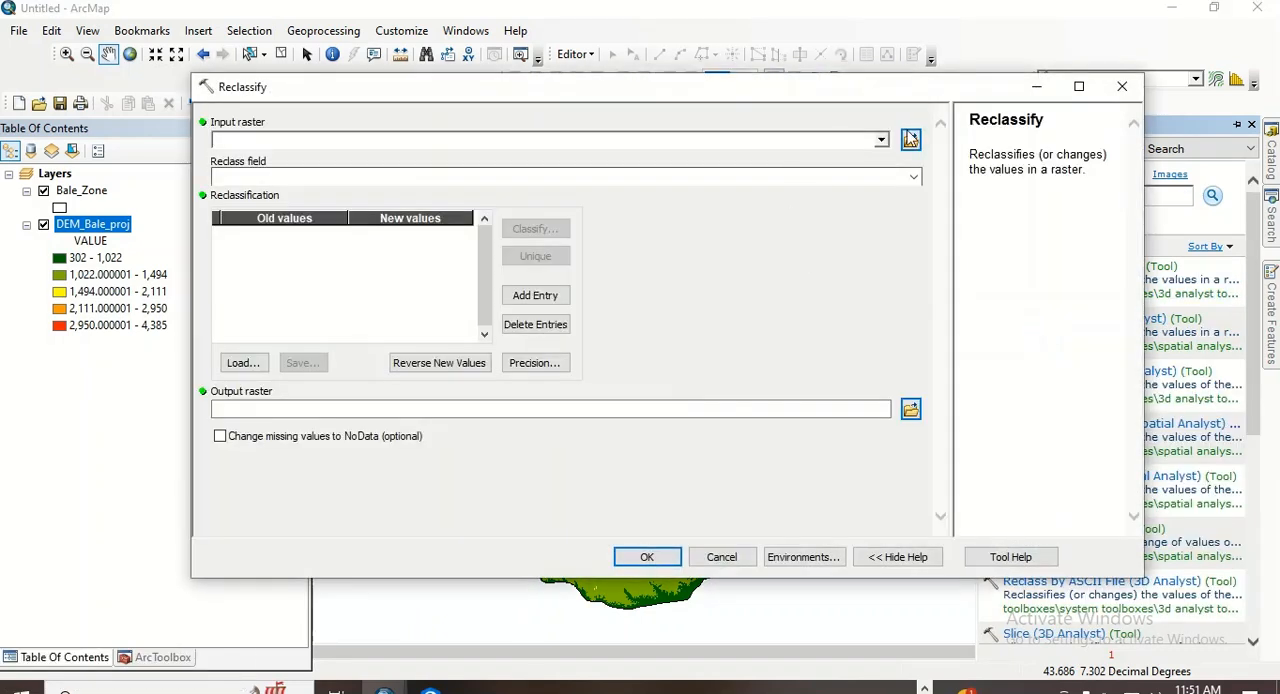
# - Set DEM_Bale_proj as the input raster and accept the Natural Breaks (Jenks) classification with 5 classes
pyautogui.click(881, 140)
pyautogui.click(303, 160)
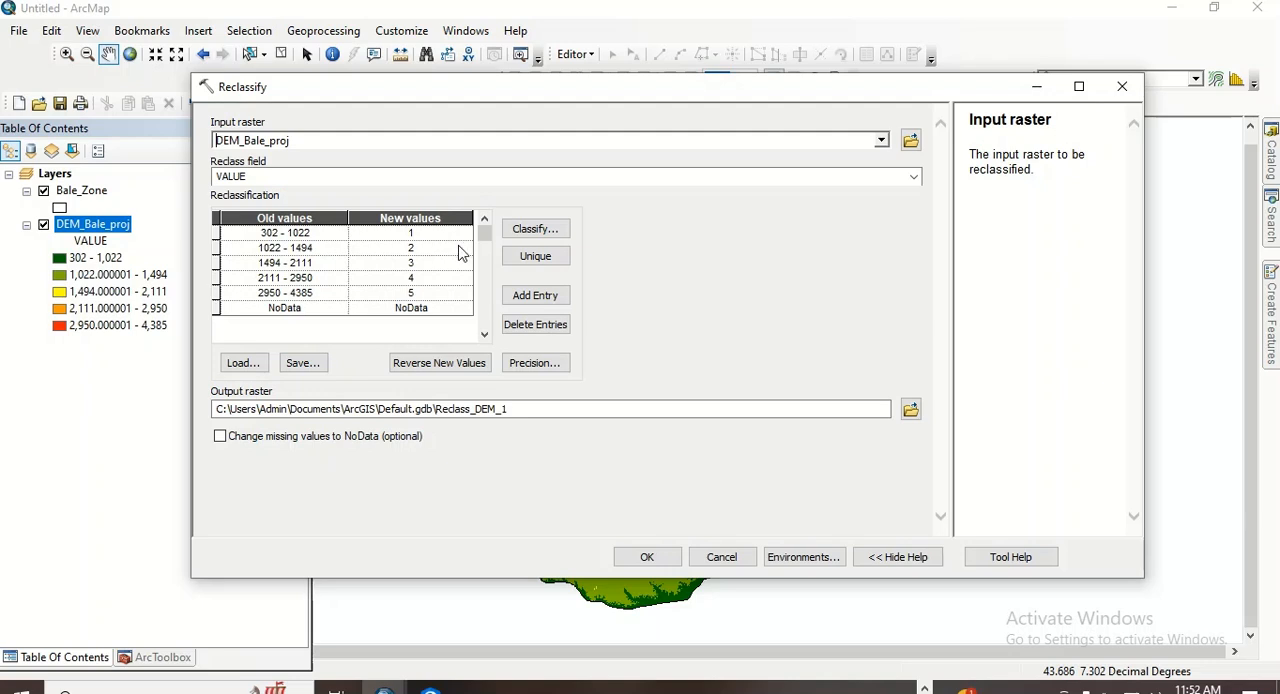
pyautogui.click(535, 229)
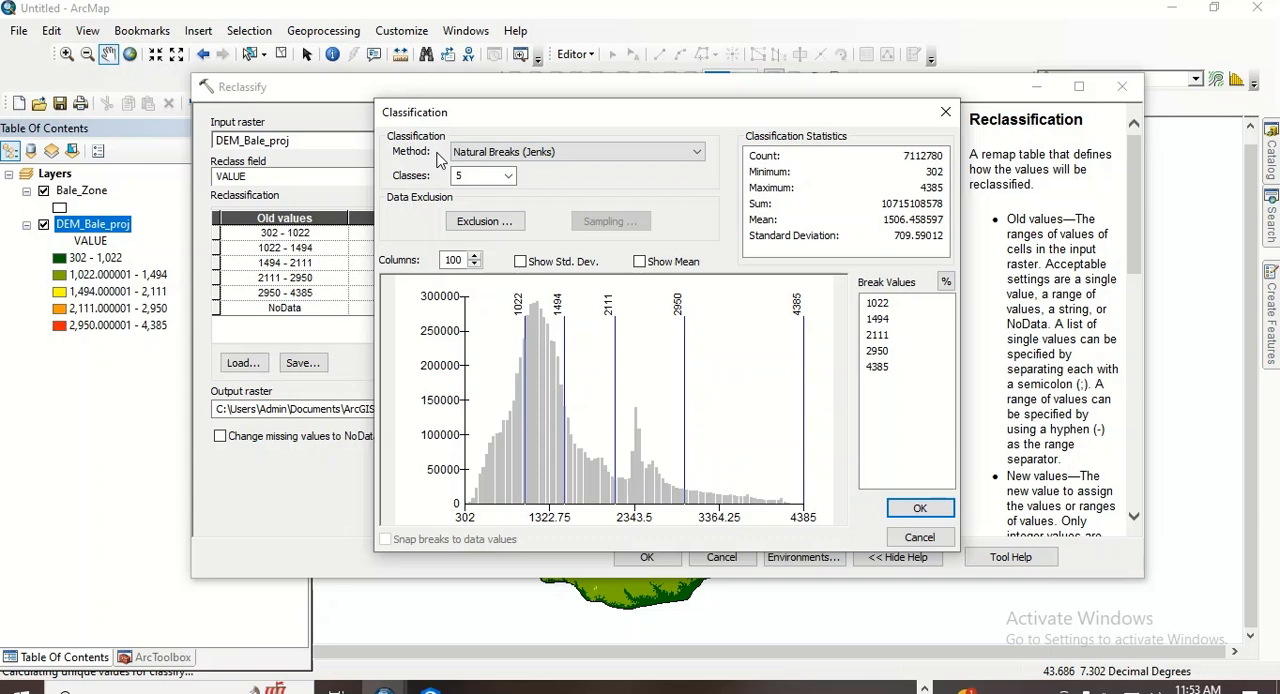
pyautogui.click(483, 156)
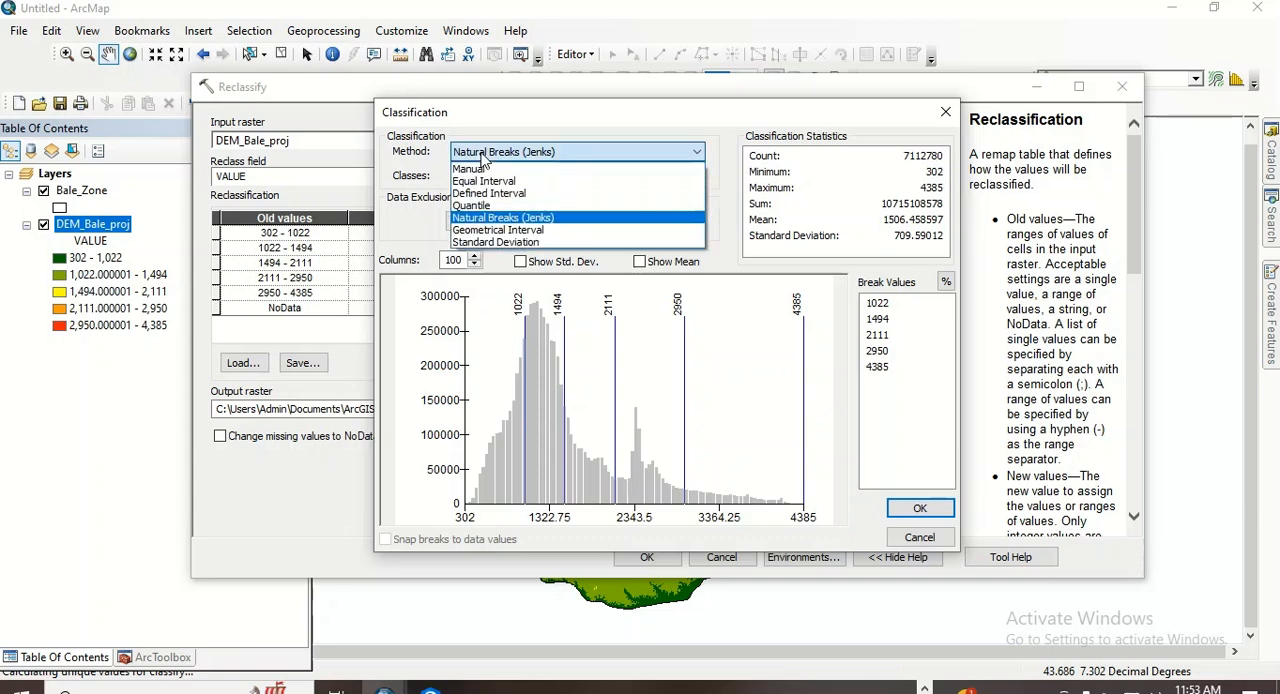
pyautogui.click(483, 157)
pyautogui.click(483, 157)
pyautogui.click(483, 156)
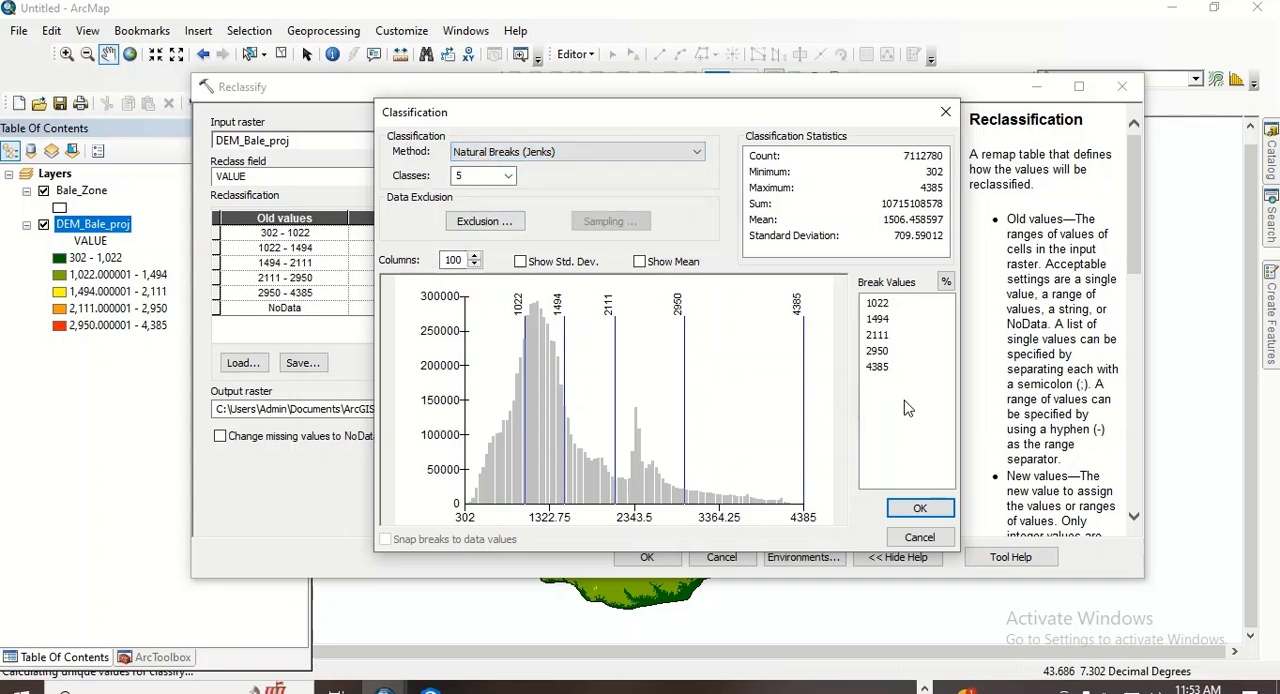
pyautogui.click(919, 509)
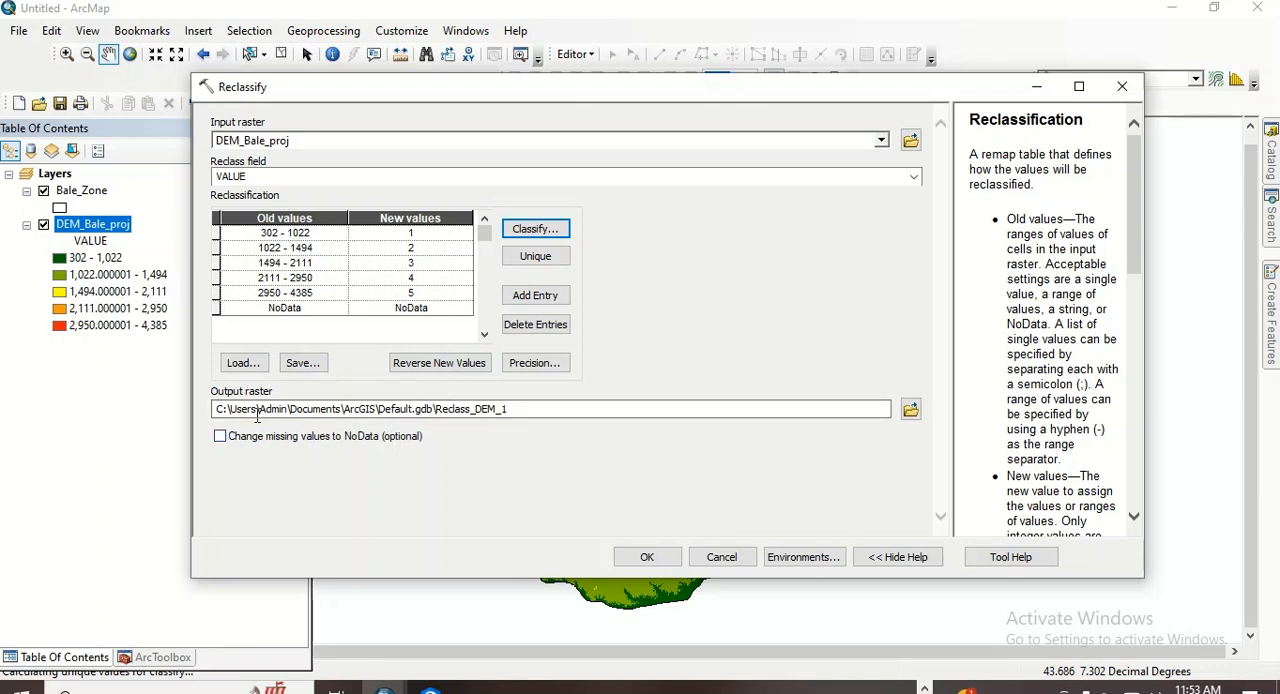
# - Set the Reclassify output raster to Elevation_Bale in the Output2 folder
pyautogui.click(910, 411)
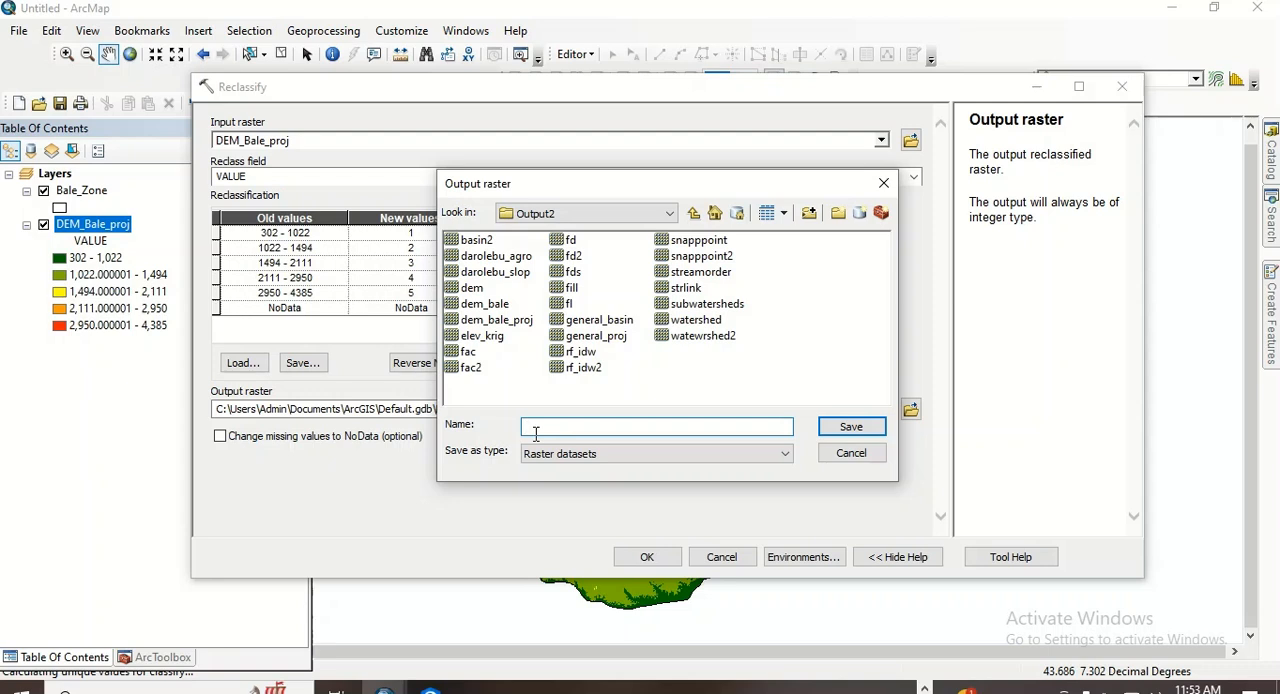
pyautogui.write('El')
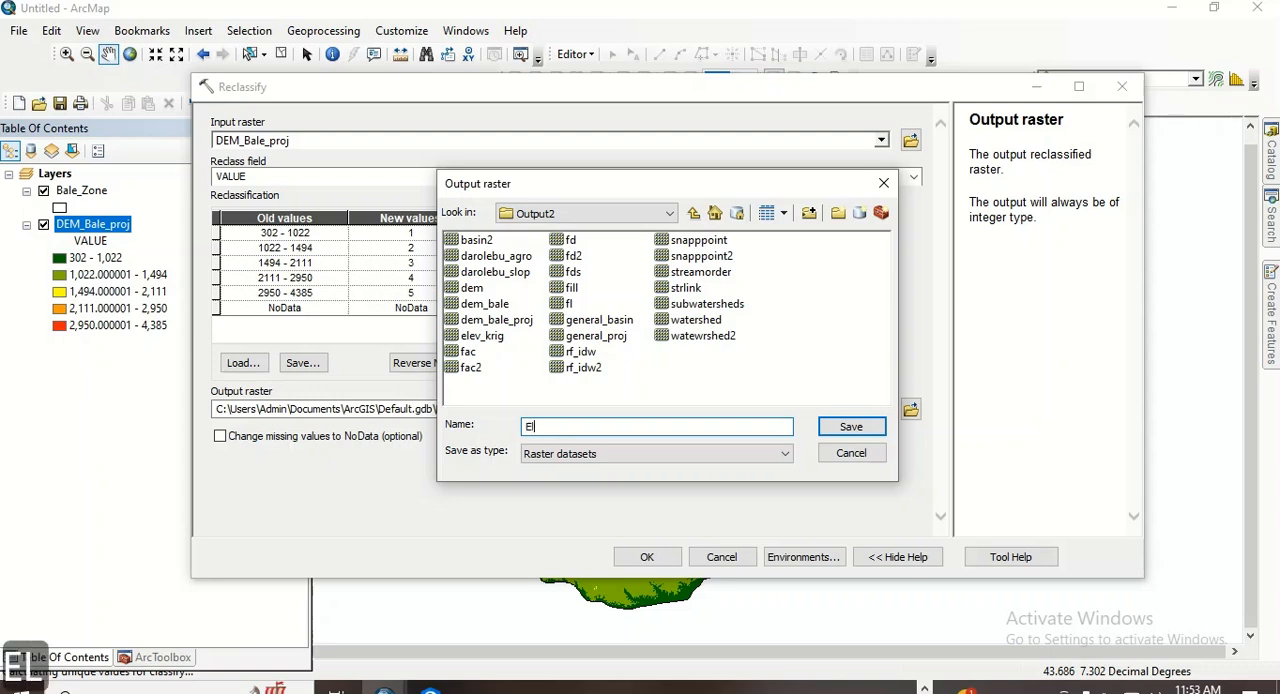
pyautogui.write('evation')
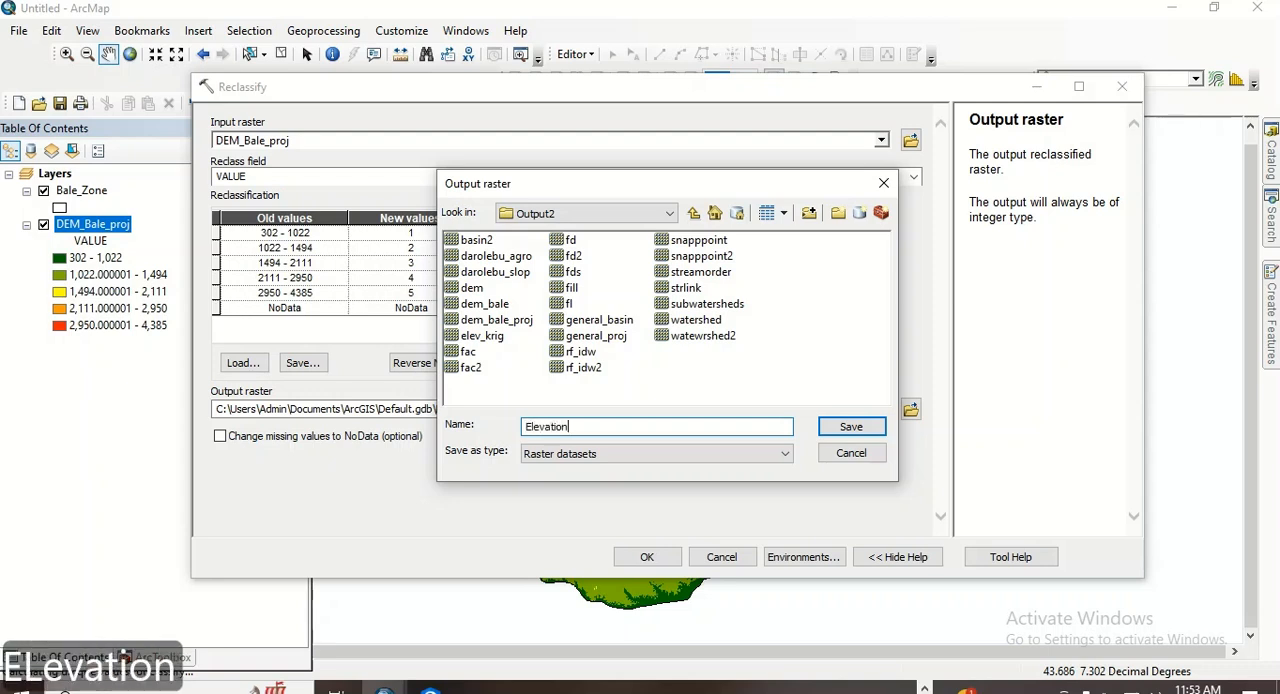
pyautogui.write('_')
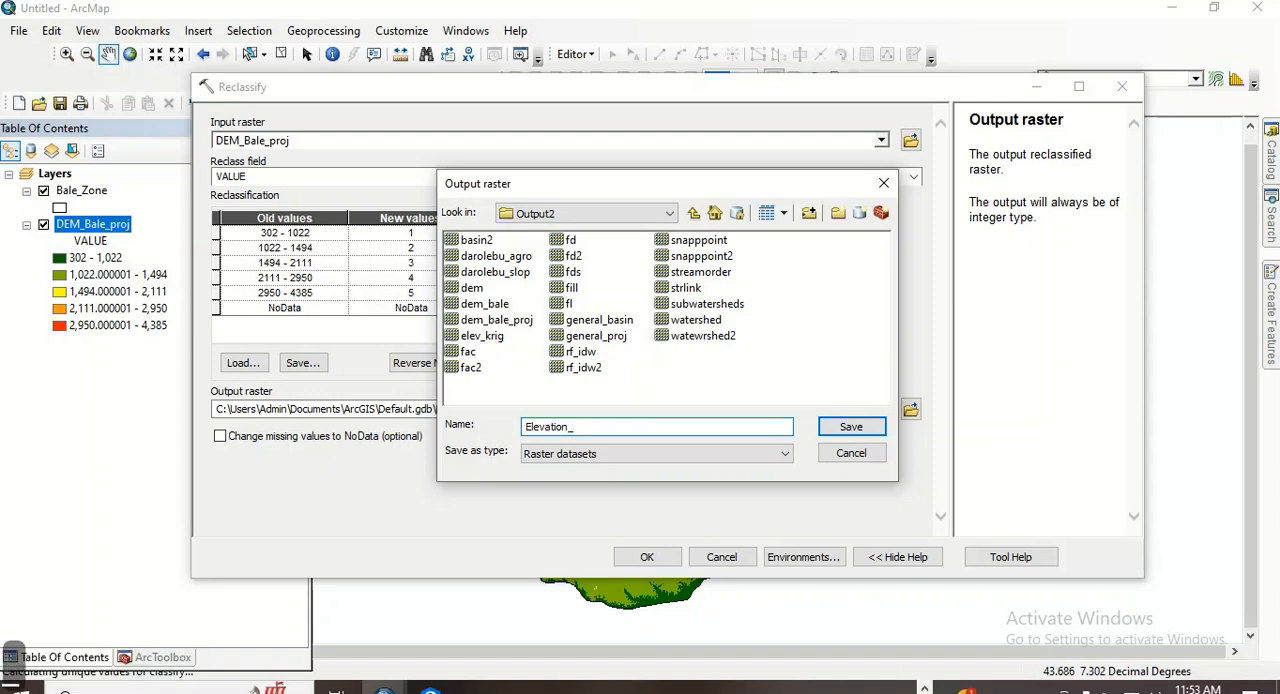
pyautogui.write('Bale')
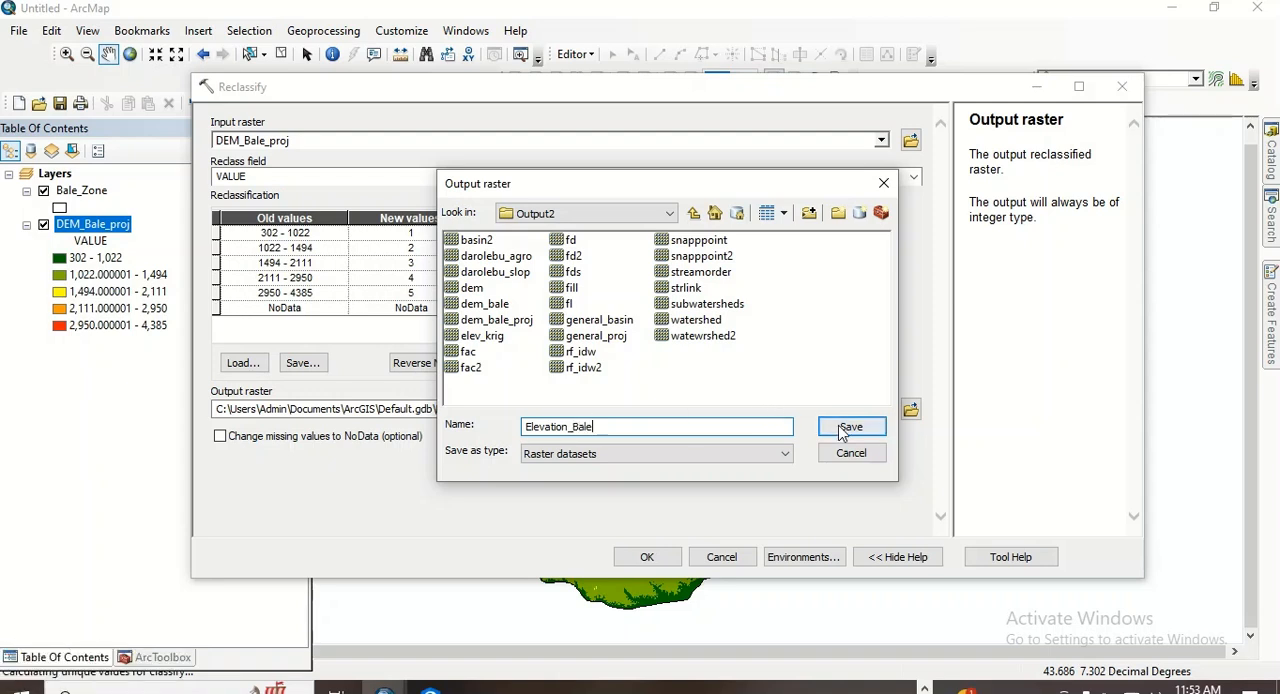
pyautogui.click(850, 427)
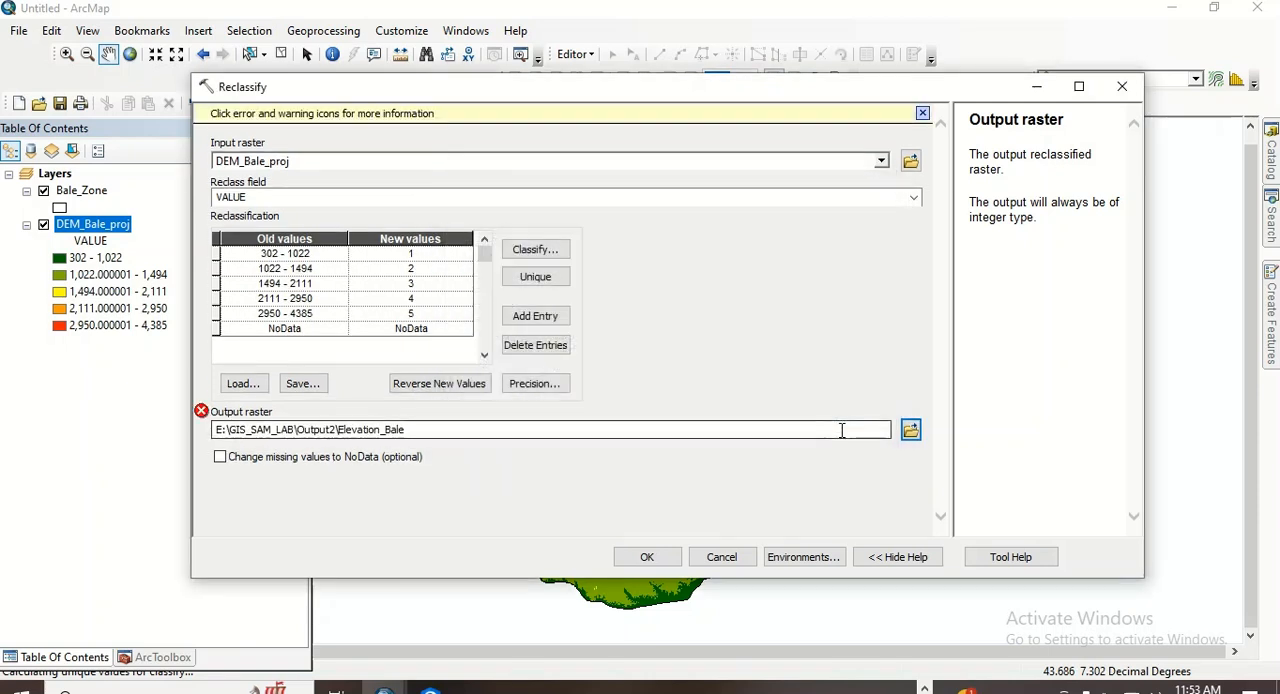
# - Shorten the output raster name to Elev_Bale and run the reclassification
pyautogui.click(381, 430)
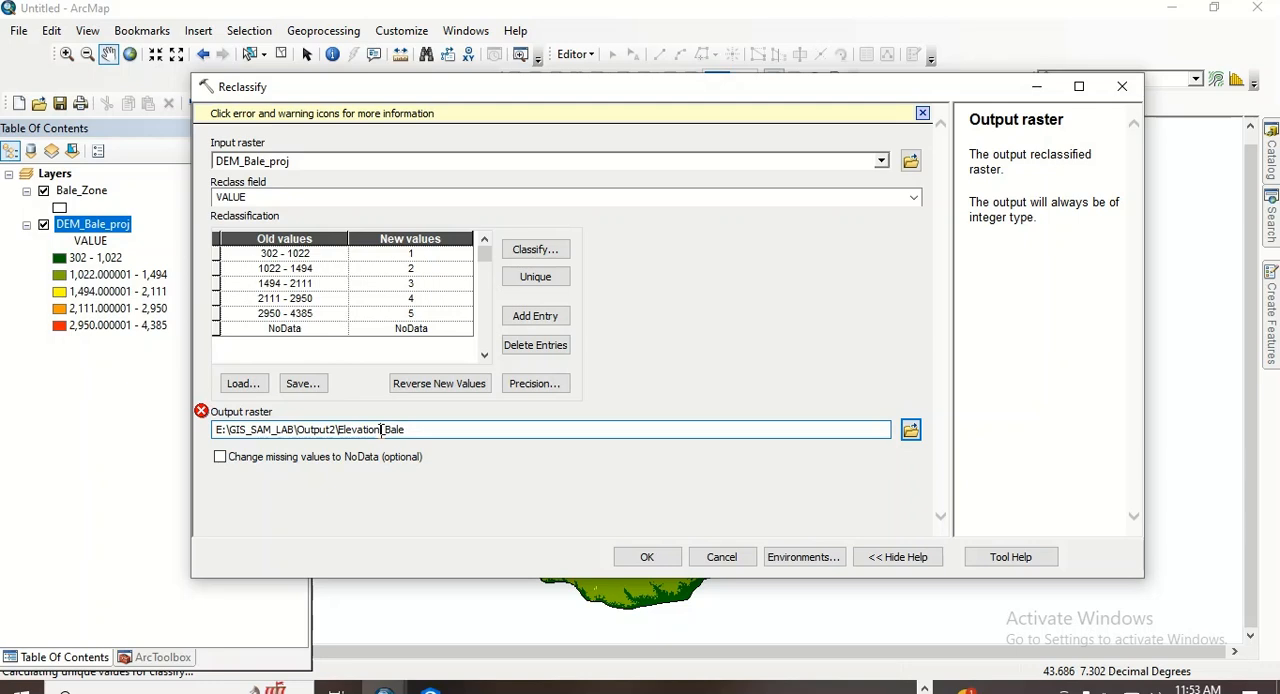
pyautogui.press('BackSpace')
pyautogui.press('BackSpace')
pyautogui.click(430, 196)
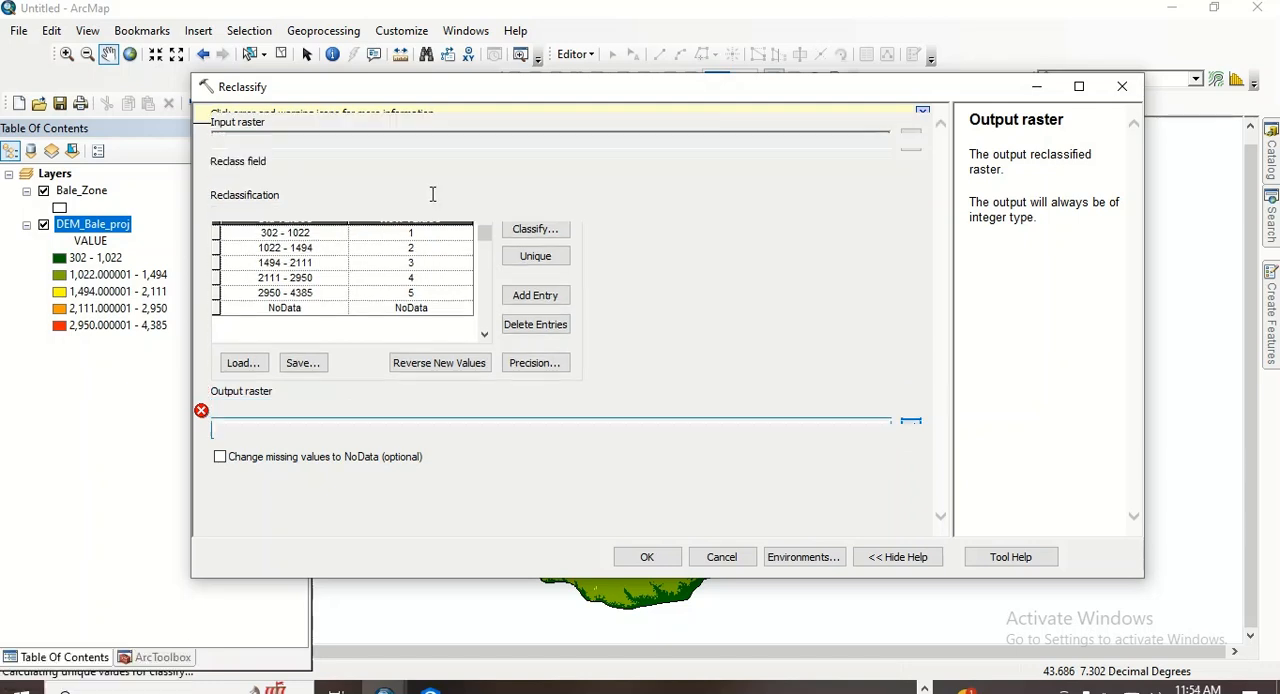
pyautogui.click(370, 410)
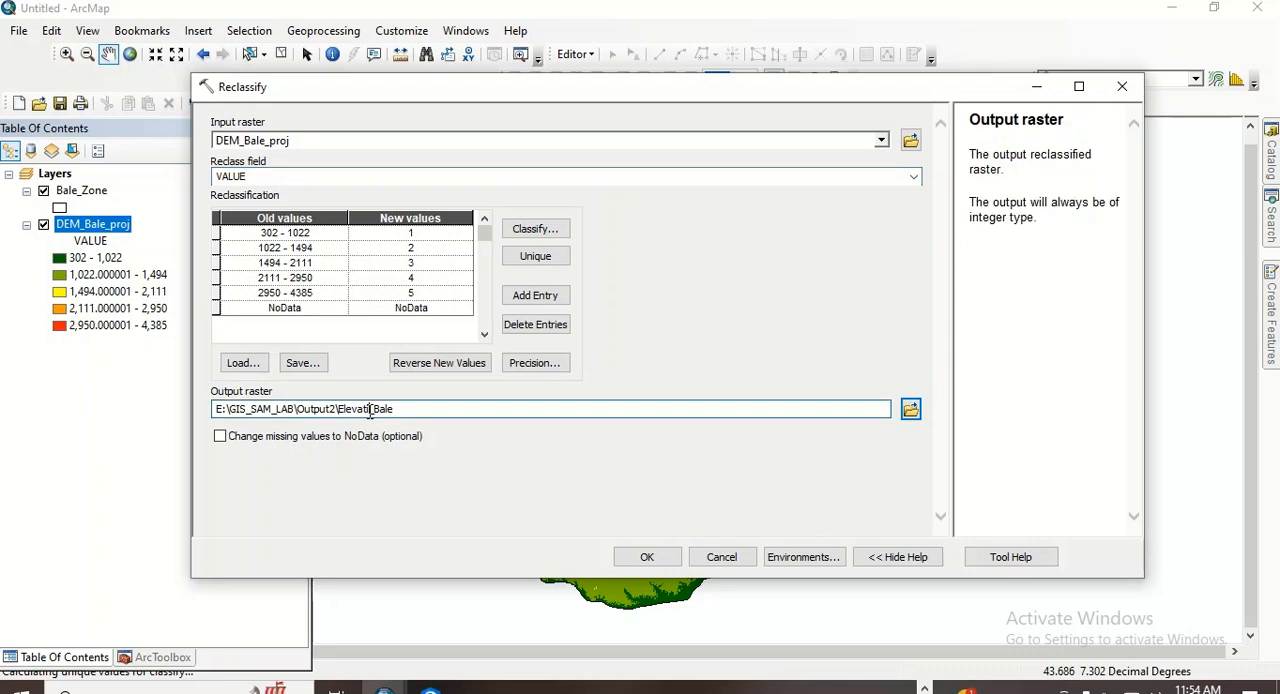
pyautogui.press('BackSpace')
pyautogui.press('BackSpace')
pyautogui.press('BackSpace')
pyautogui.click(648, 557)
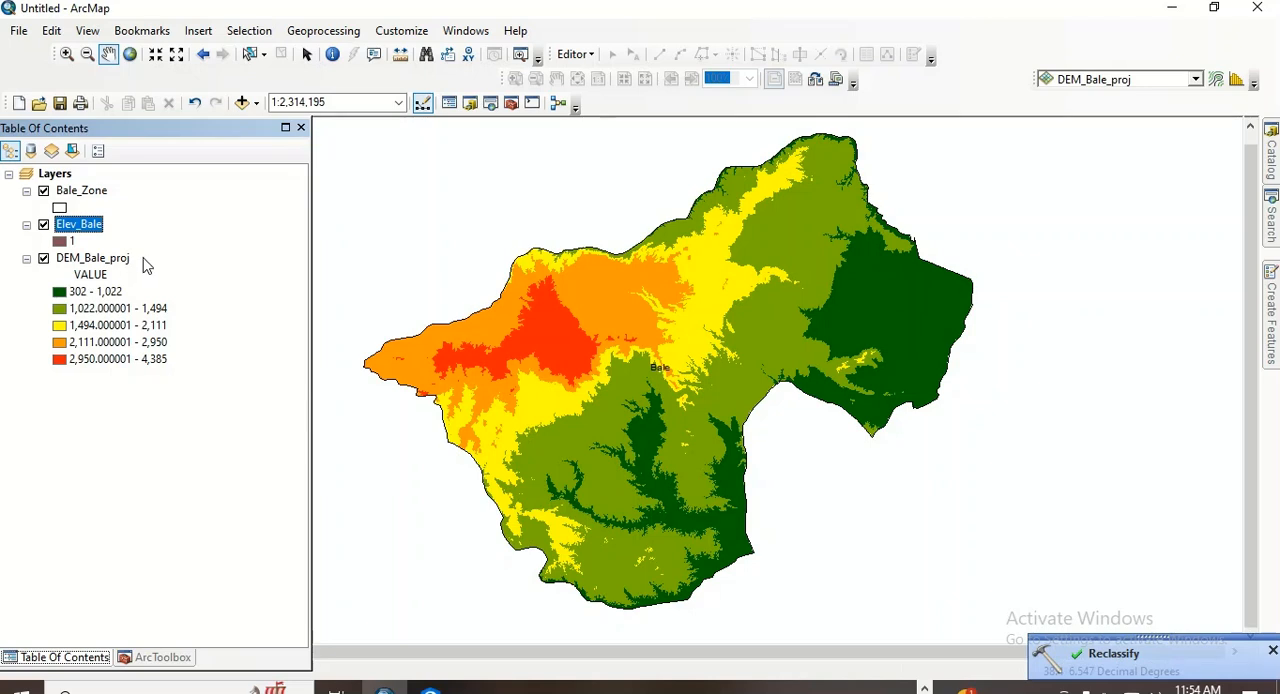
pyautogui.click(1271, 651)
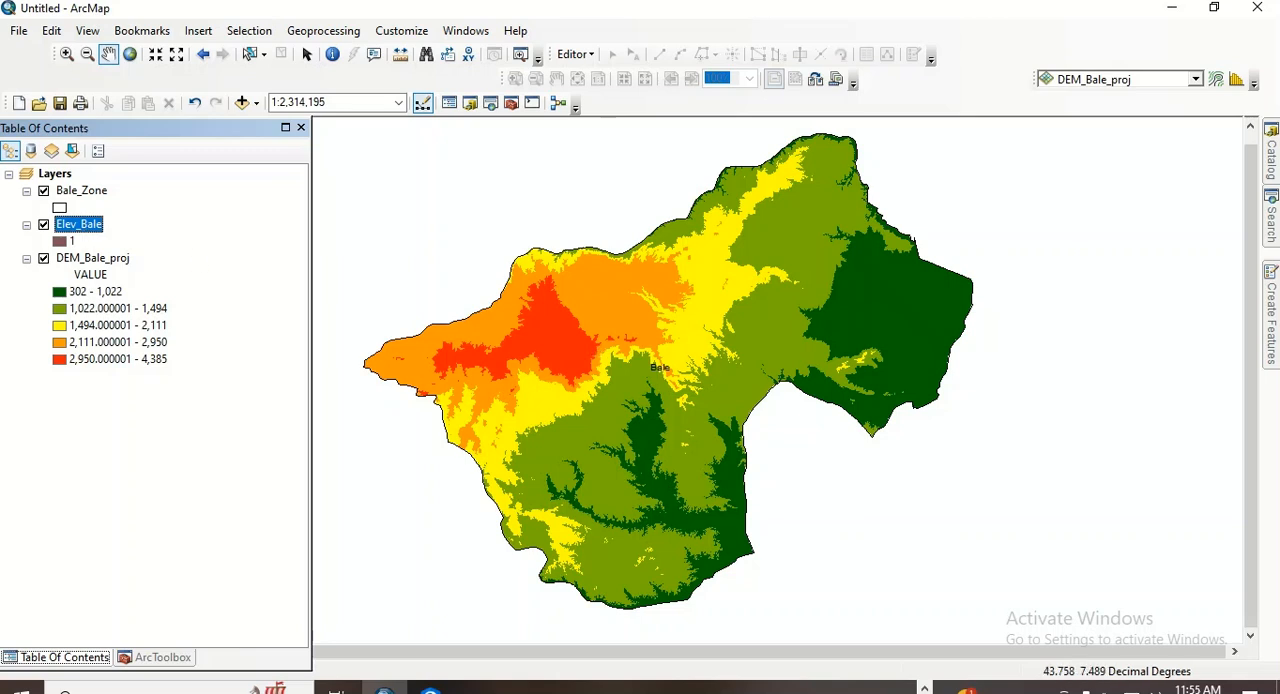
# - Reopen the Spatial Analyst Reclassify tool and set DEM_Bale_proj as the input raster
pyautogui.click(1271, 207)
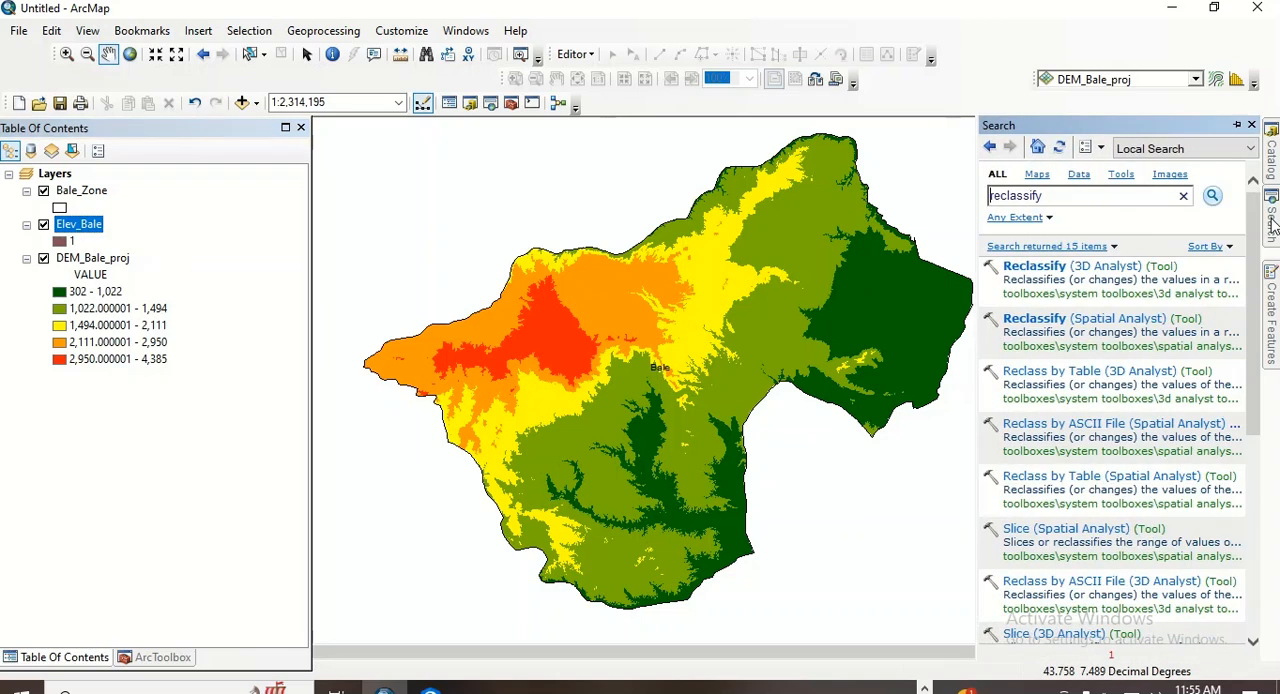
pyautogui.click(1035, 319)
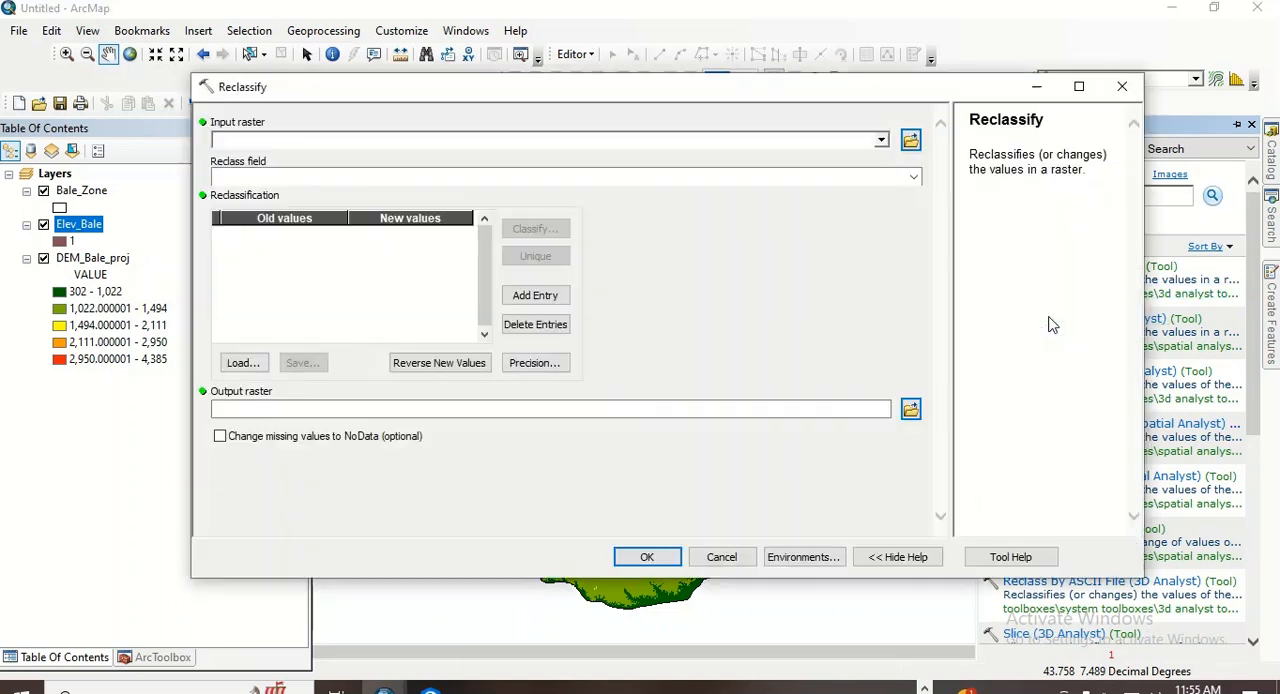
pyautogui.click(881, 141)
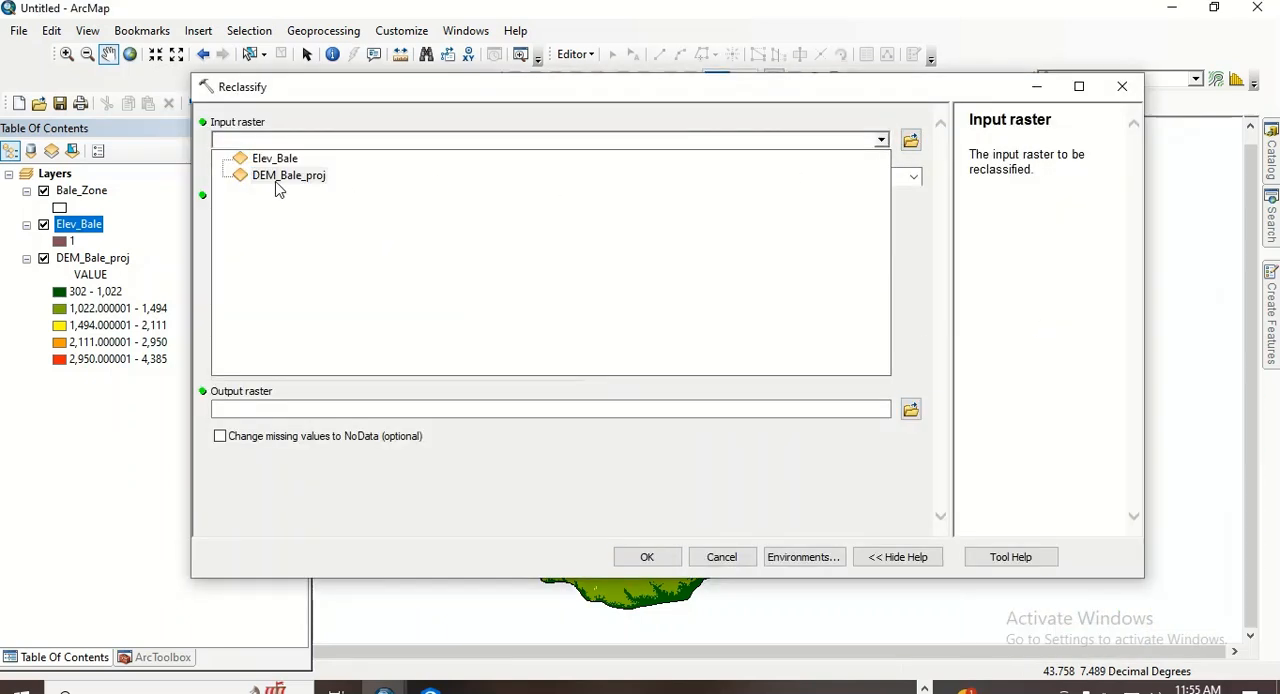
pyautogui.click(278, 180)
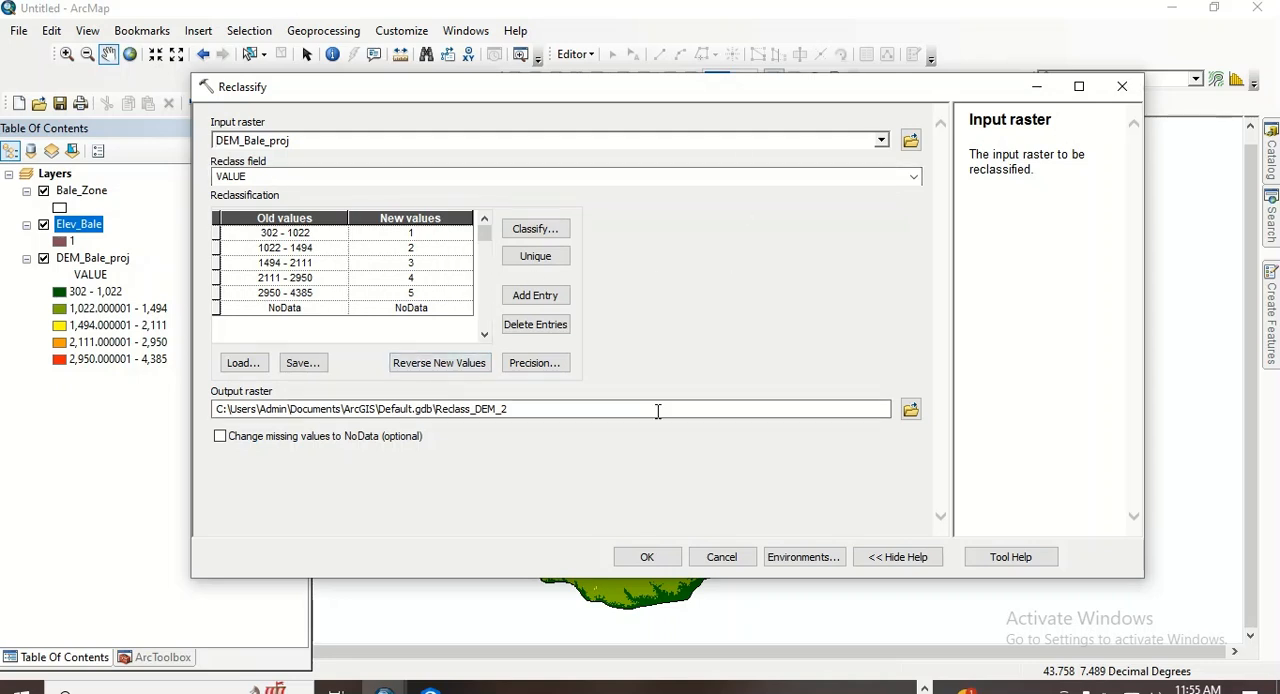
# - Set the Reclassify output raster to Elev_Bale2 in the Output2 folder
pyautogui.click(911, 410)
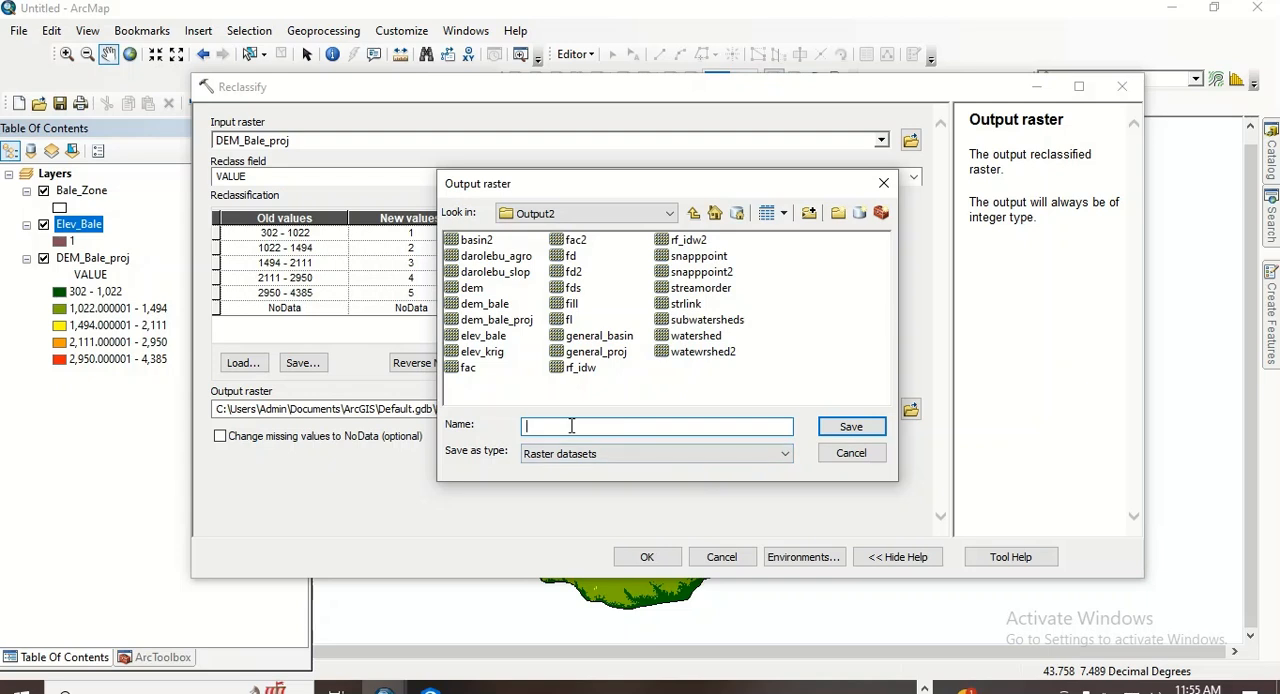
pyautogui.write('Elev_Bale')
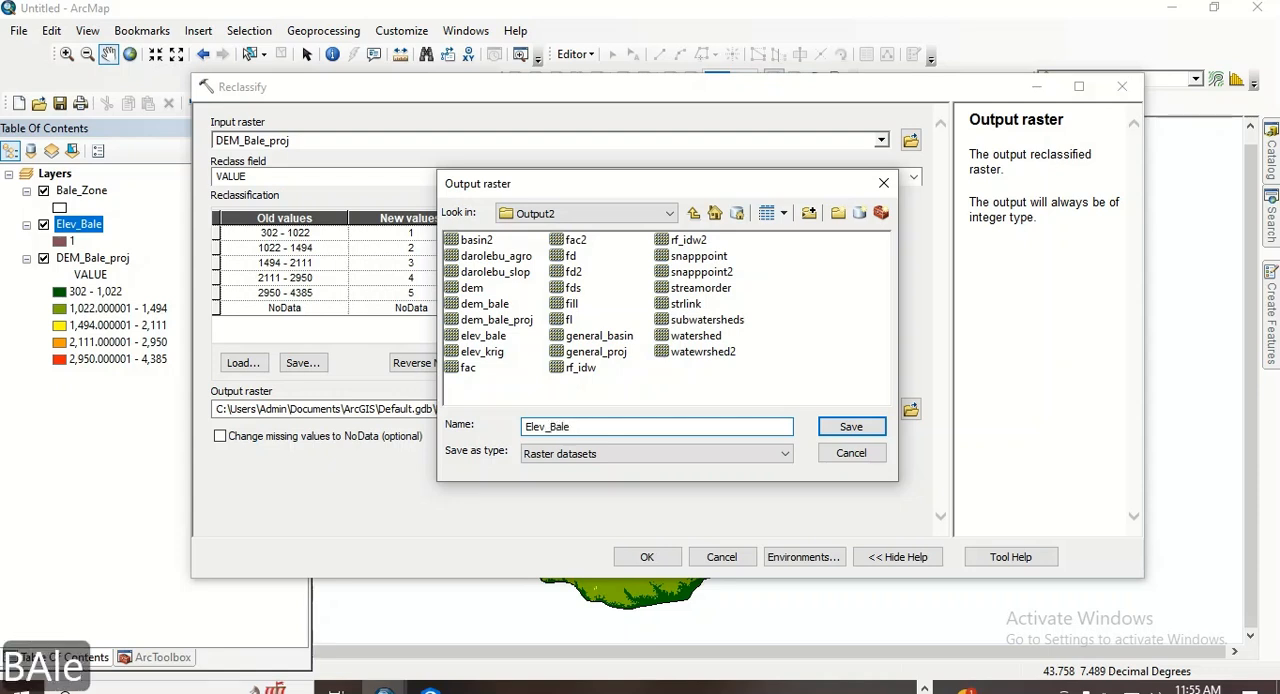
pyautogui.write('2')
pyautogui.click(851, 426)
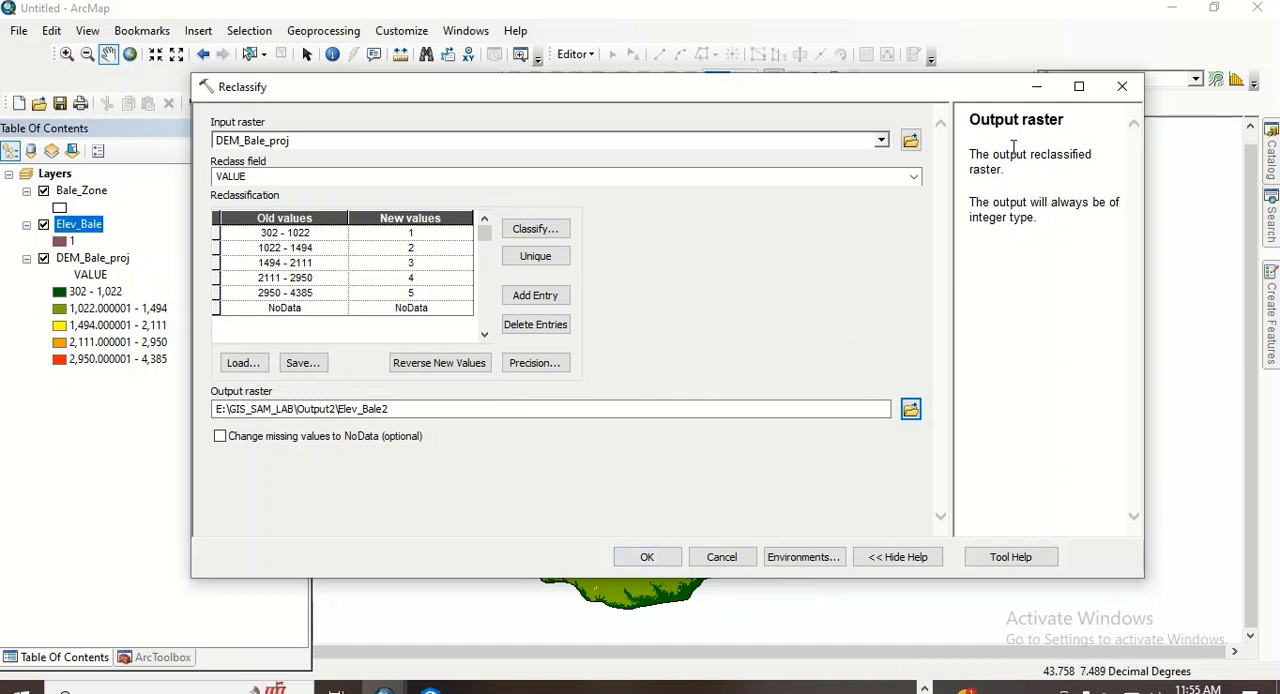
# - Open the DEM_Bale_proj attribute table, switch the selection to all rows and back, and close the table
pyautogui.click(1036, 87)
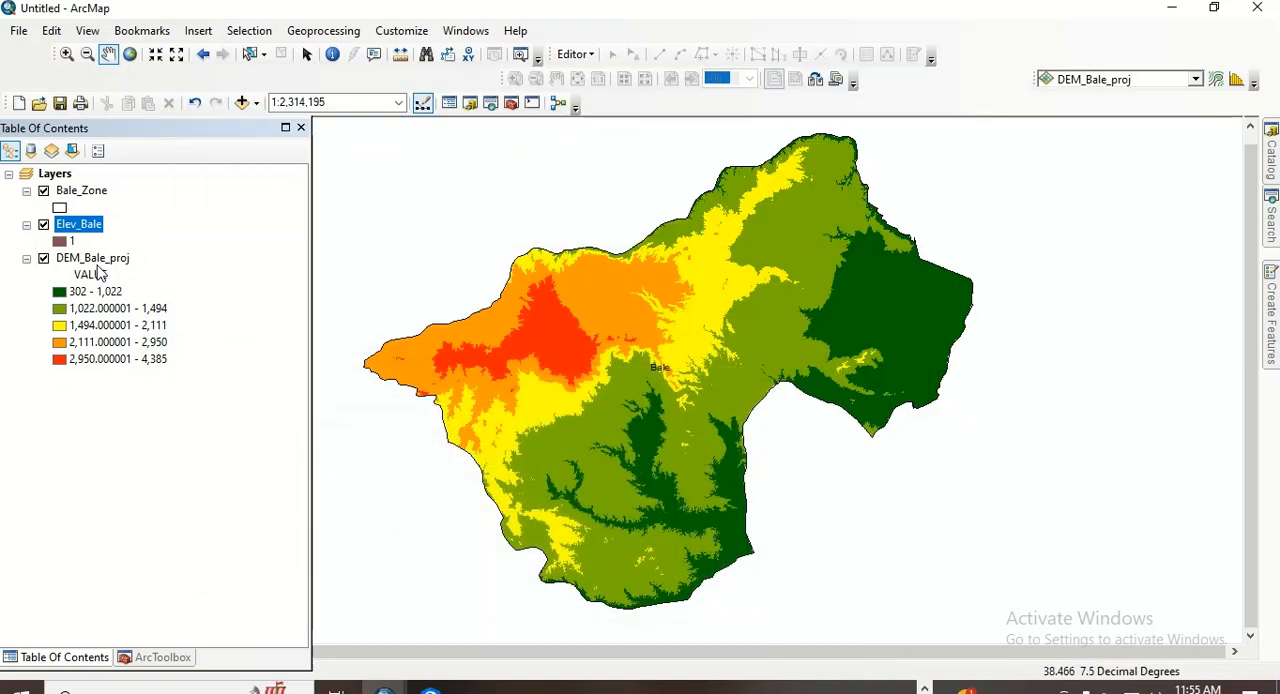
pyautogui.rightClick(97, 258)
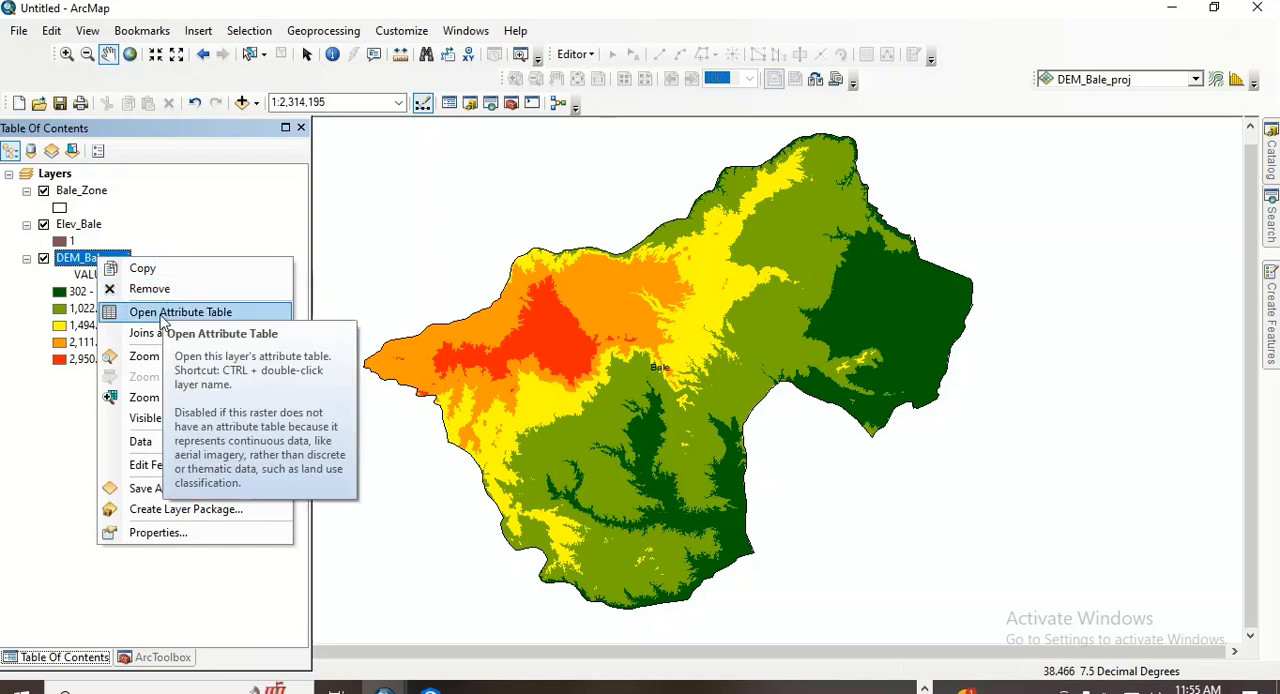
pyautogui.click(164, 316)
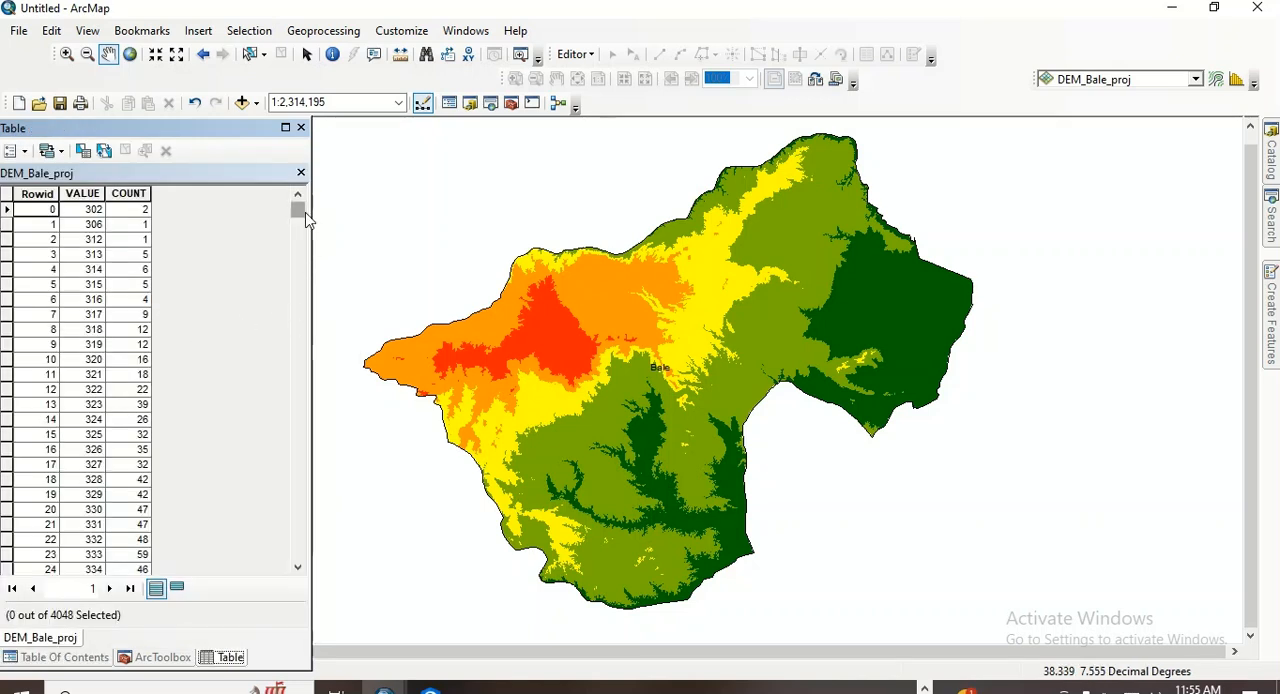
pyautogui.moveTo(298, 212)
pyautogui.mouseDown()
pyautogui.moveTo(280, 580)
pyautogui.moveTo(278, 207)
pyautogui.mouseUp()
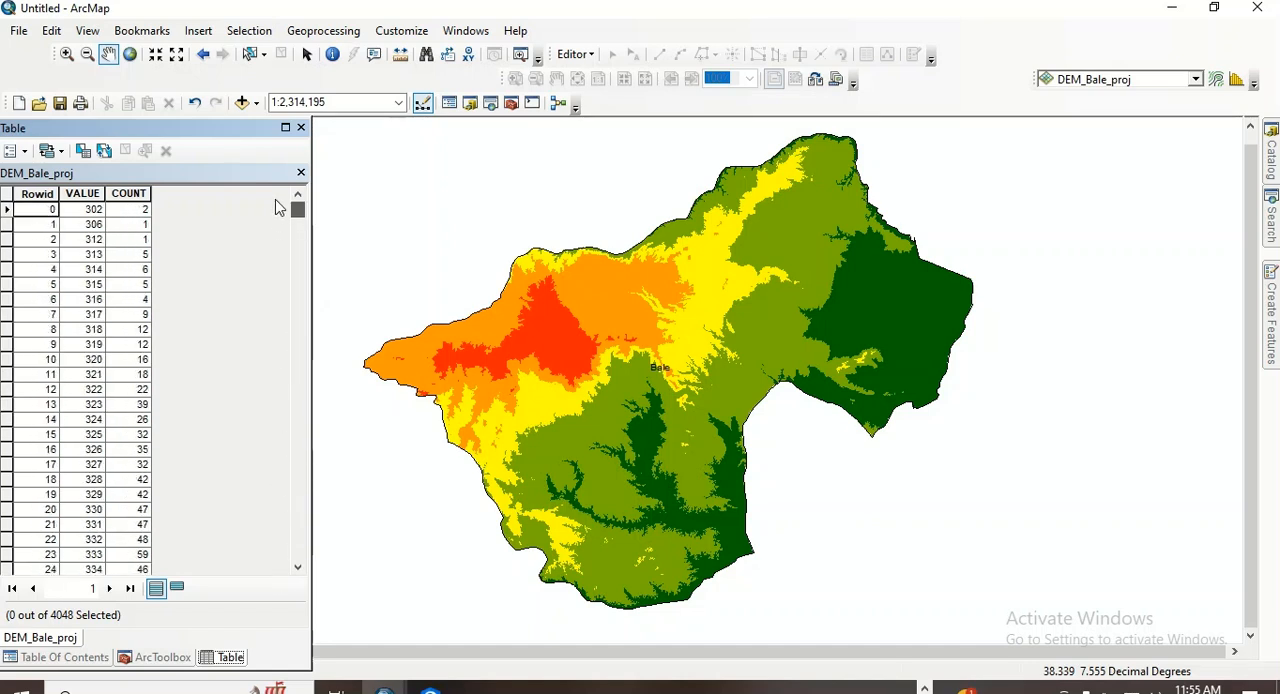
pyautogui.click(252, 56)
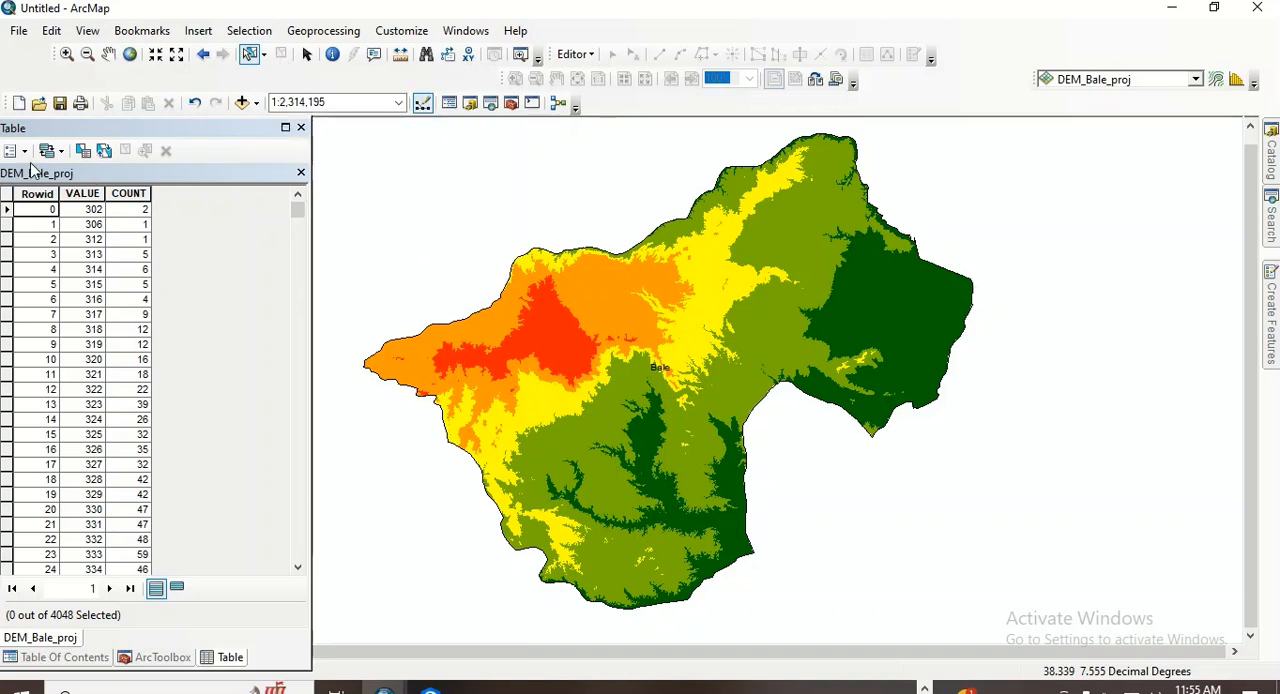
pyautogui.click(104, 151)
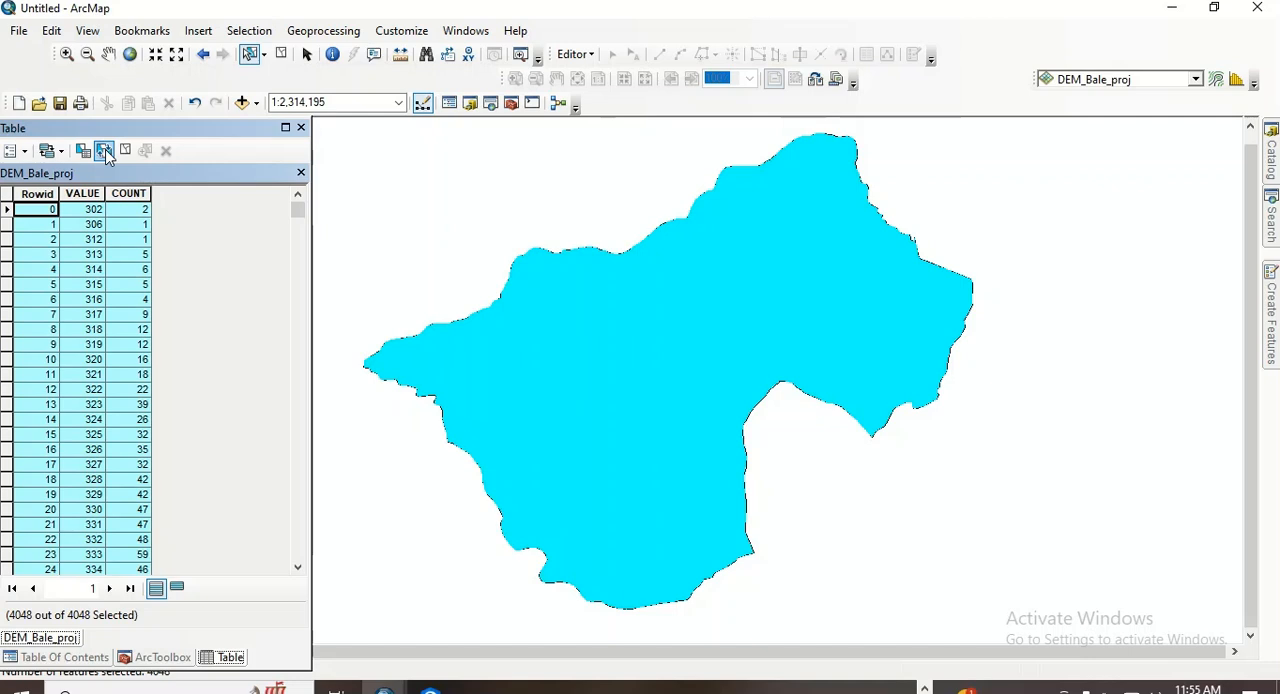
pyautogui.click(104, 151)
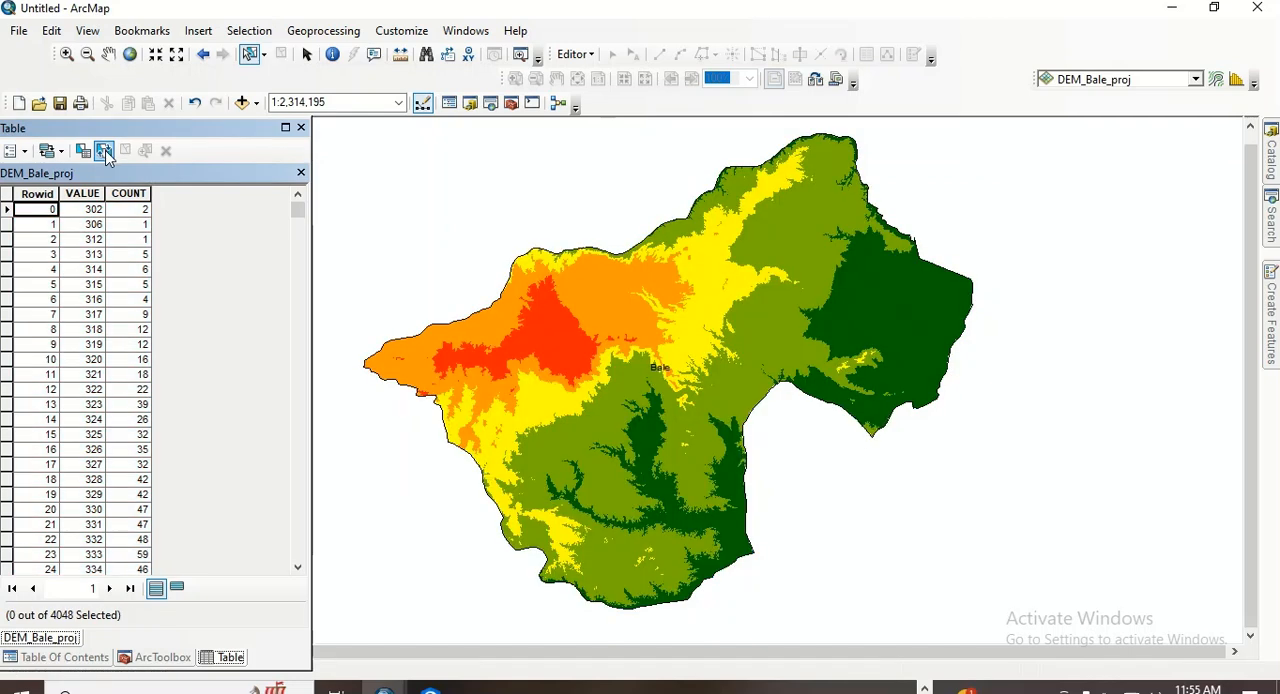
pyautogui.click(301, 172)
# - Return to the minimized Reclassify tool, run it for Elev_Bale2, and show the layer list
pyautogui.moveTo(384, 688)
pyautogui.click(452, 650)
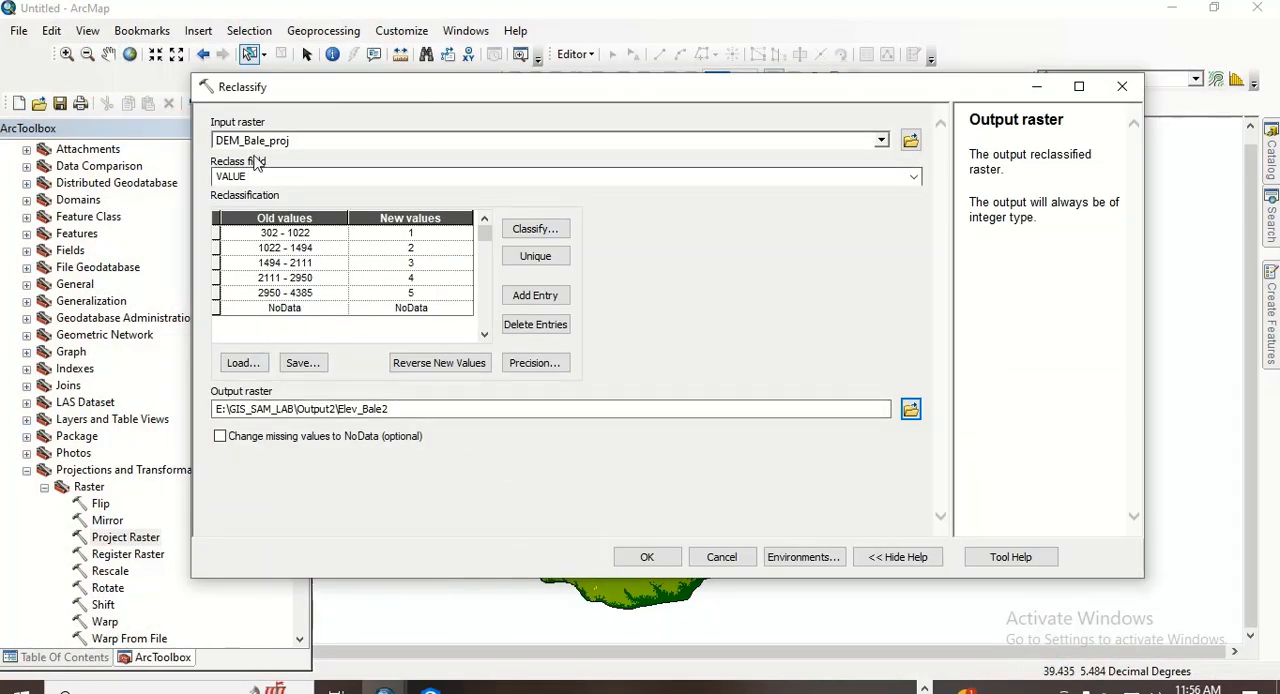
pyautogui.click(653, 556)
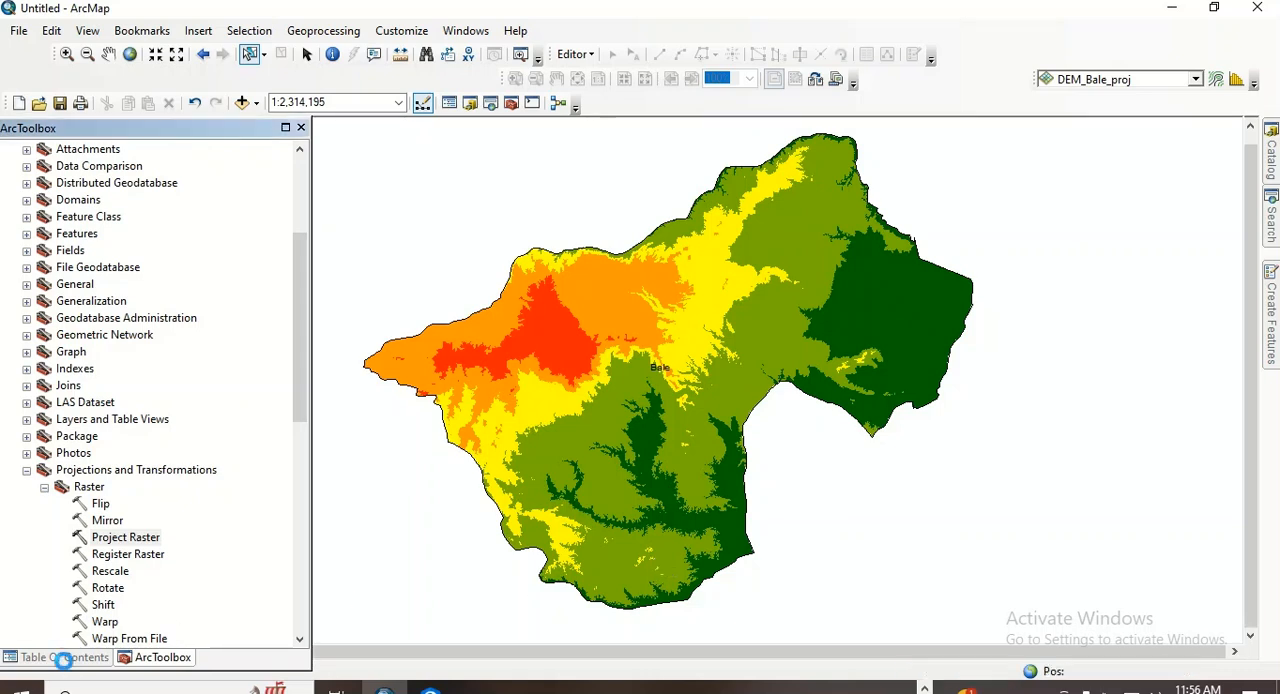
pyautogui.click(65, 662)
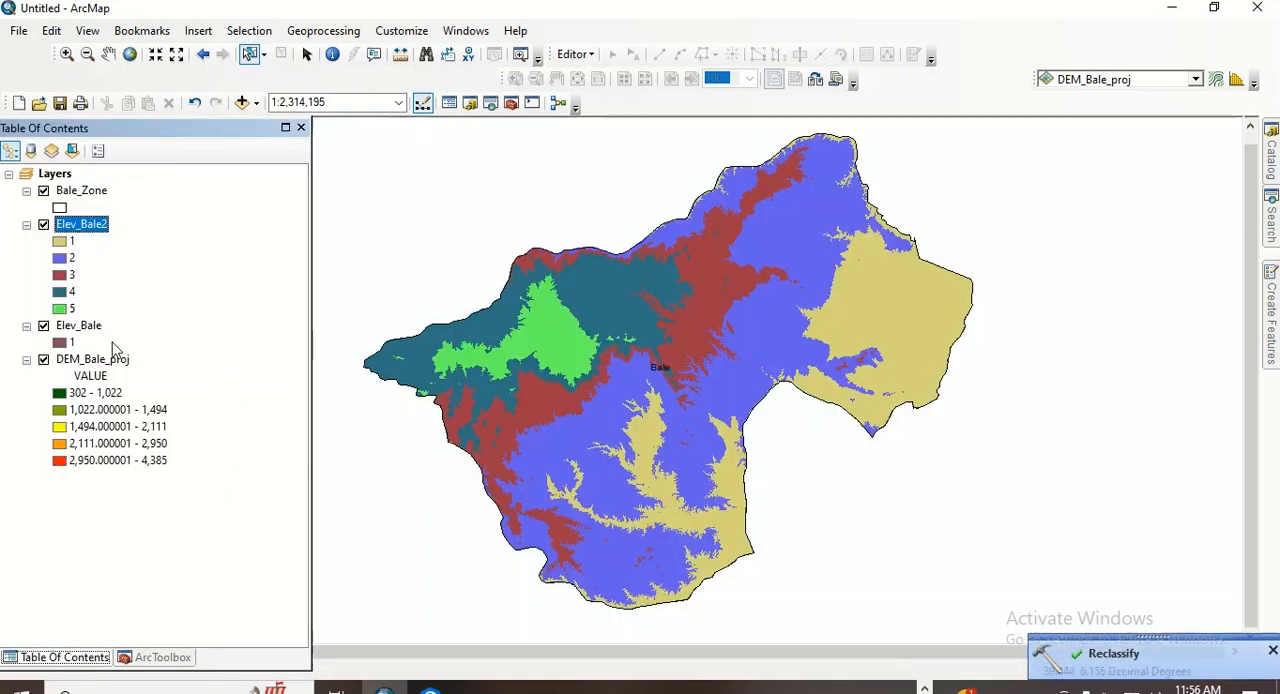
# - Remove the Elev_Bale layer from the map and dismiss the Reclassify notification
pyautogui.click(93, 333)
pyautogui.rightClick(93, 338)
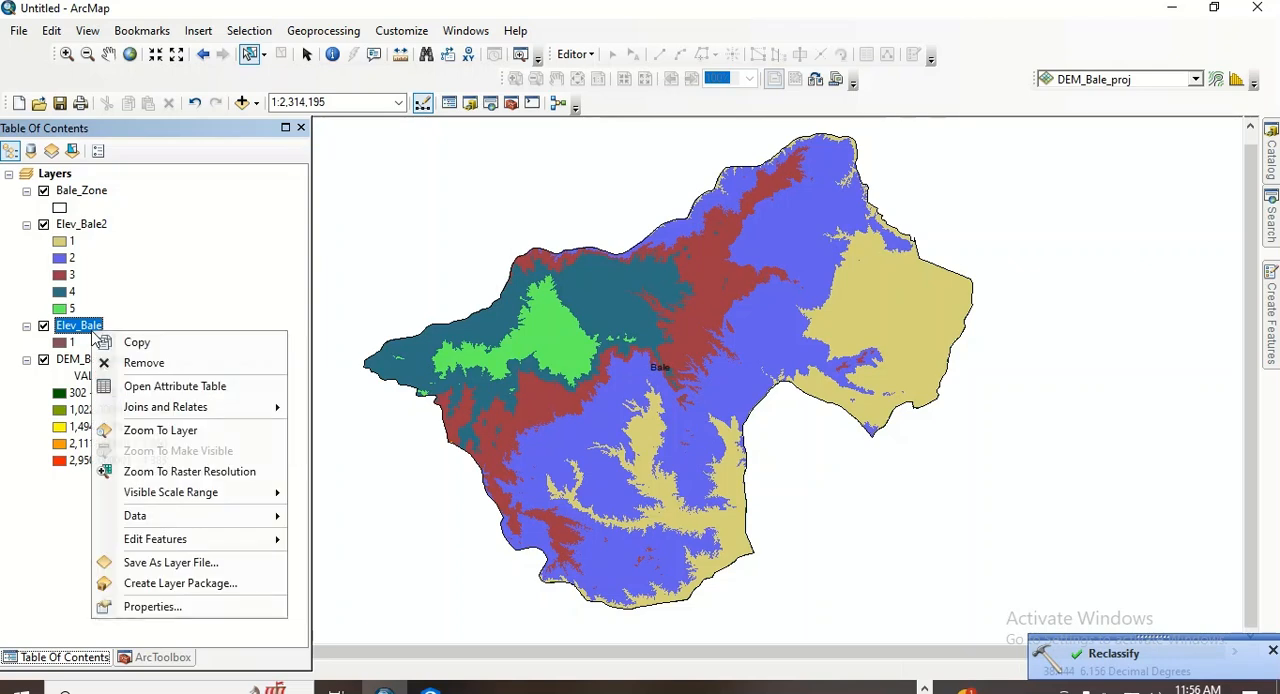
pyautogui.click(155, 365)
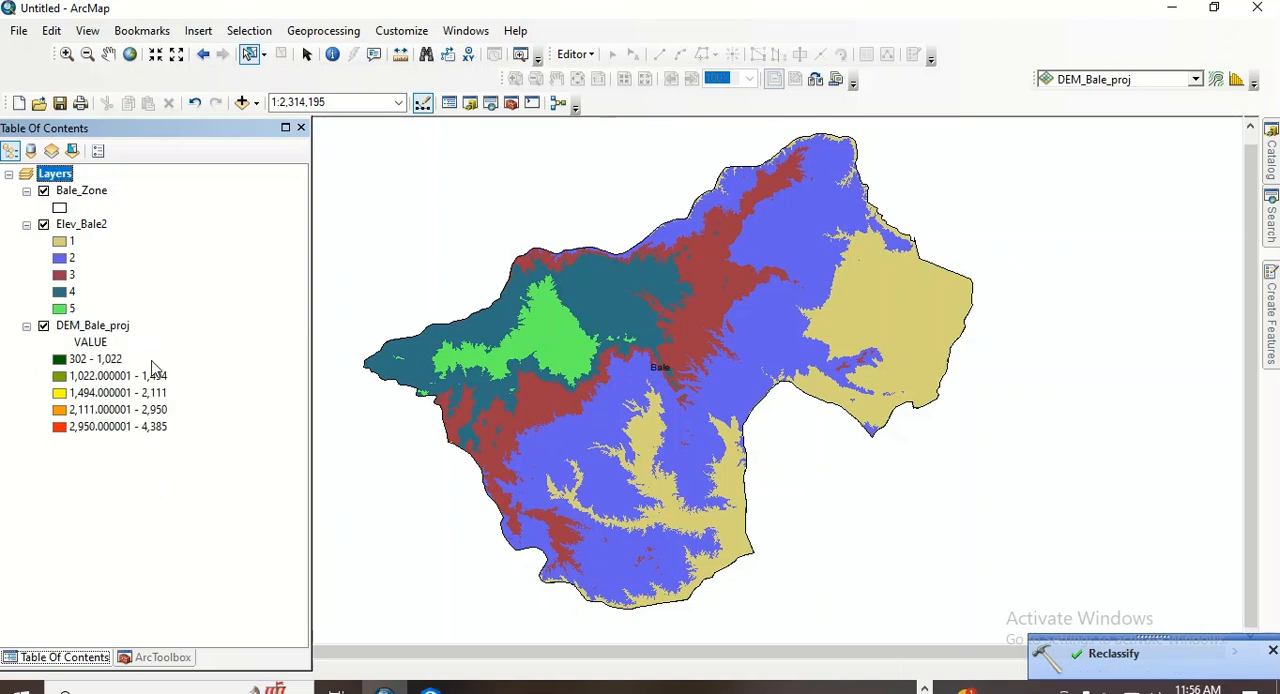
pyautogui.click(1272, 651)
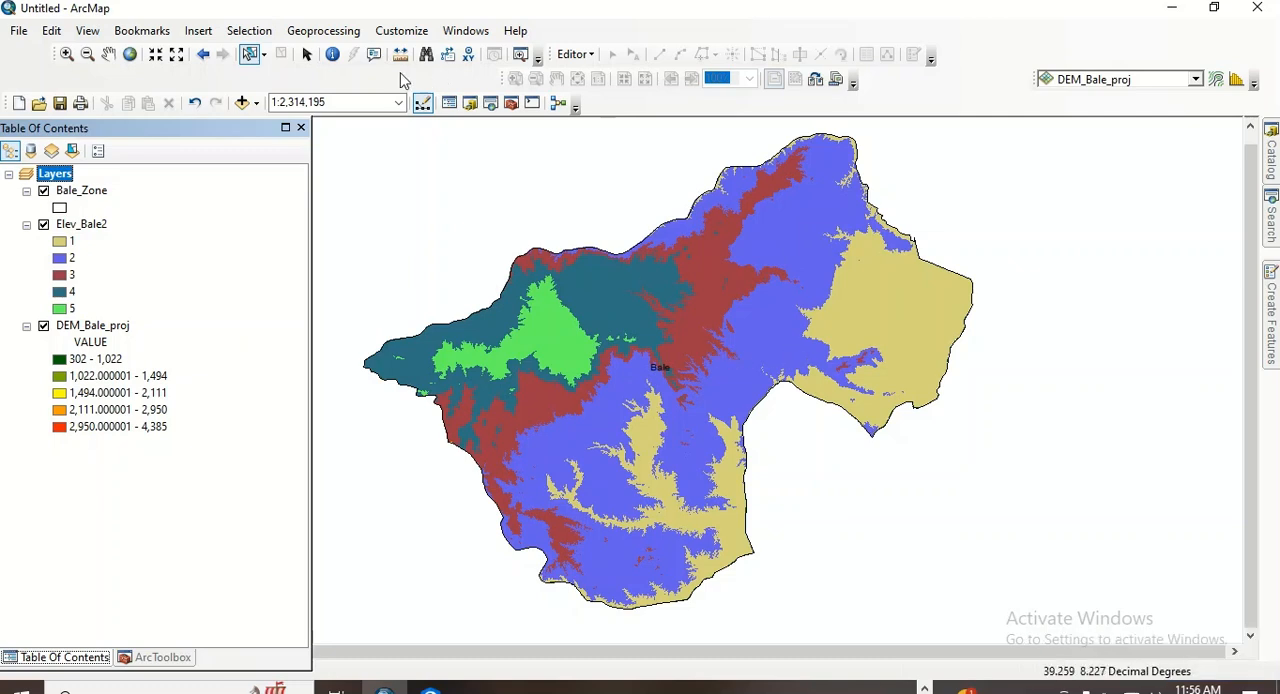
# - Open the attribute table of the reclassified Elev_Bale2 layer
pyautogui.click(307, 55)
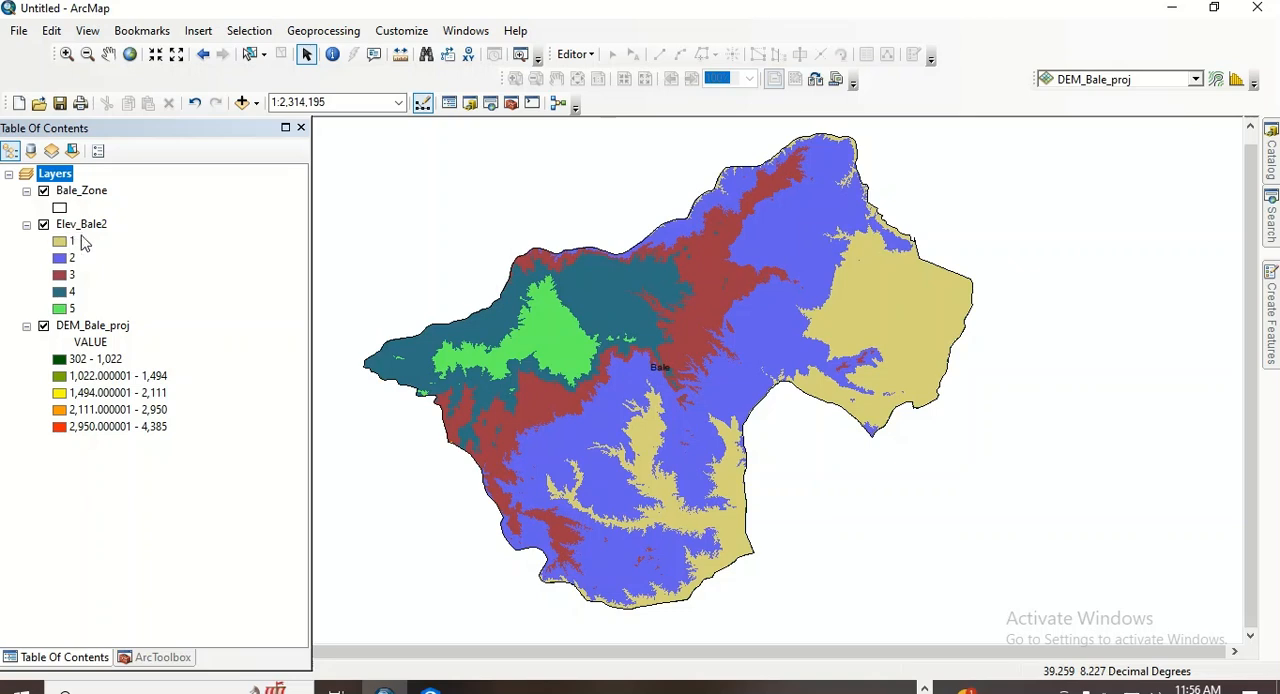
pyautogui.click(108, 54)
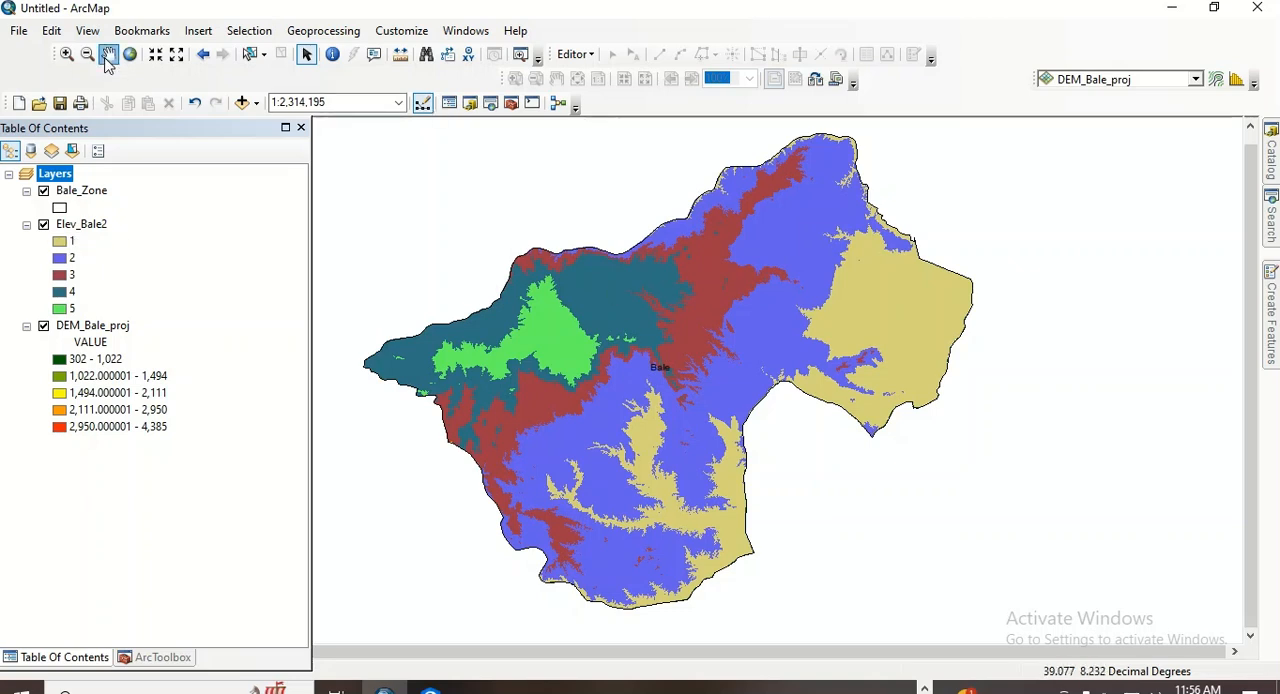
pyautogui.moveTo(511, 373); pyautogui.dragTo(535, 367)
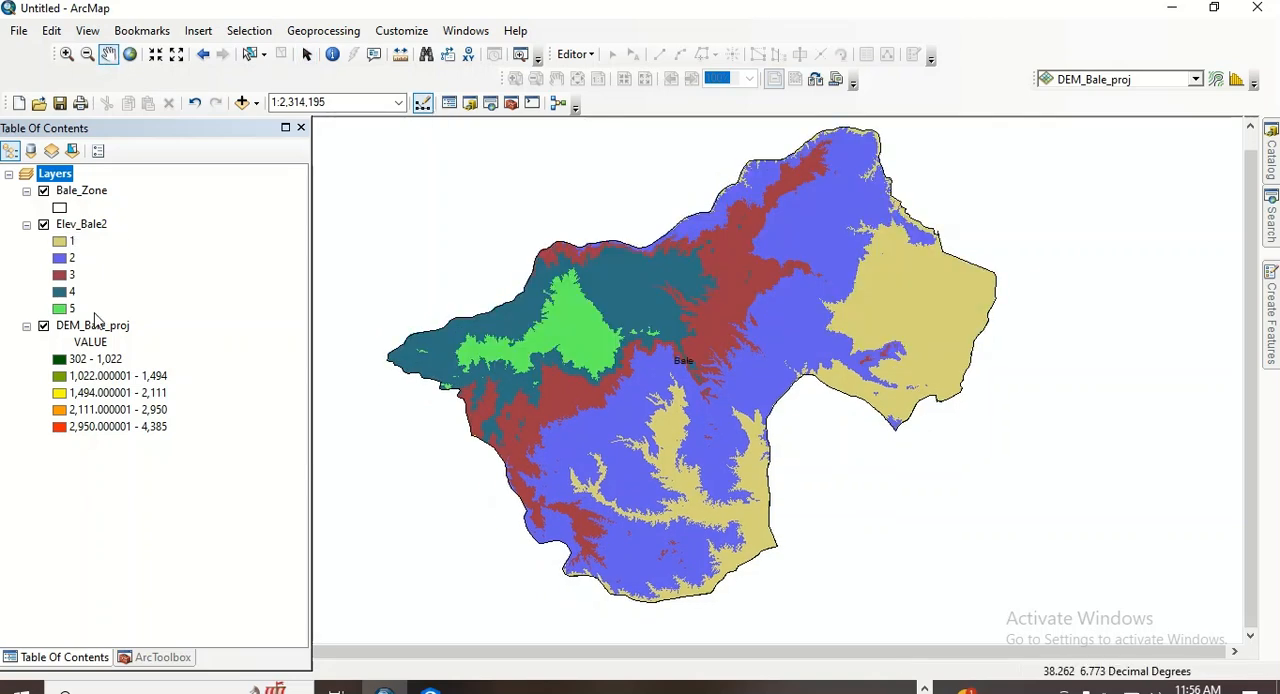
pyautogui.rightClick(82, 224)
pyautogui.click(180, 281)
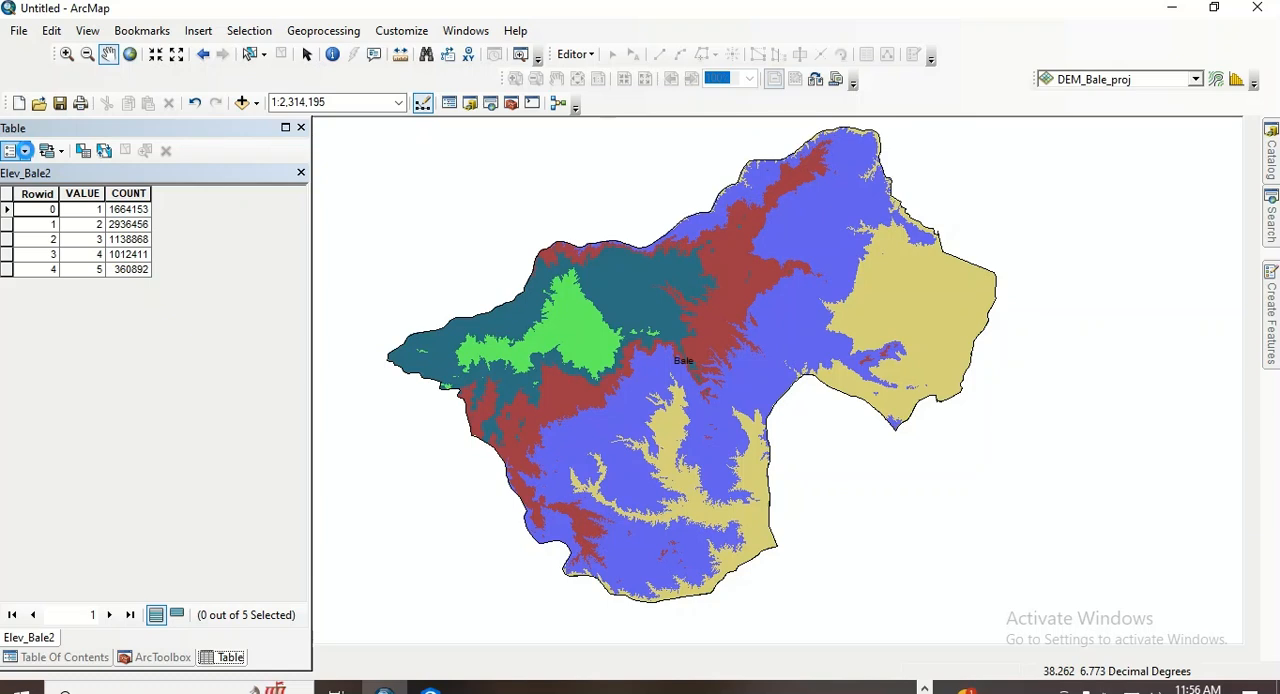
# - Add a field named Altitude with the type Guid to the Elev_Bale2 attribute table
pyautogui.click(24, 150)
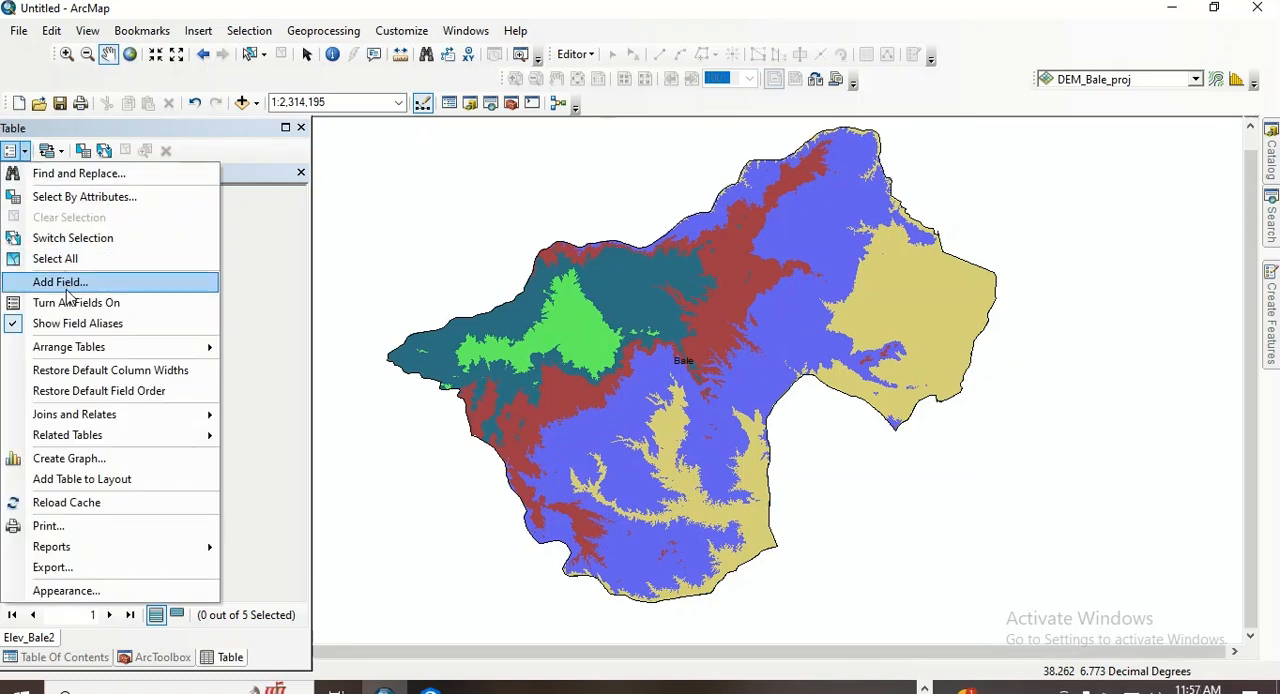
pyautogui.click(67, 287)
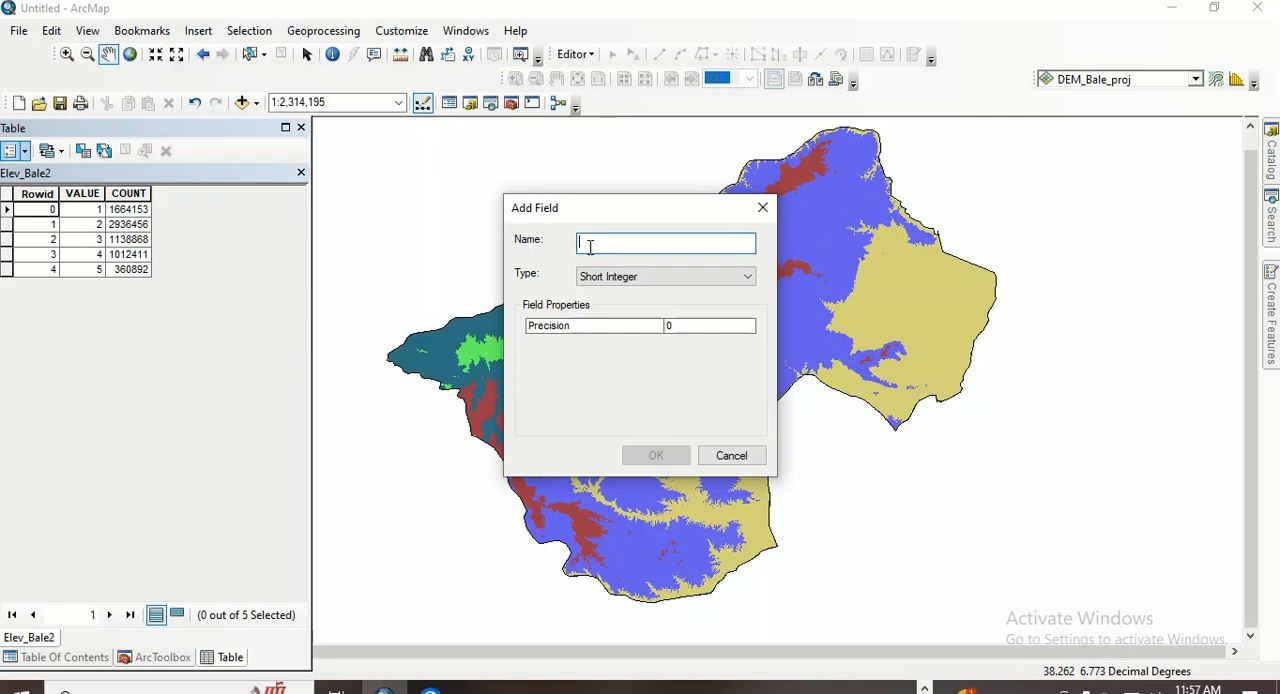
pyautogui.write('A')
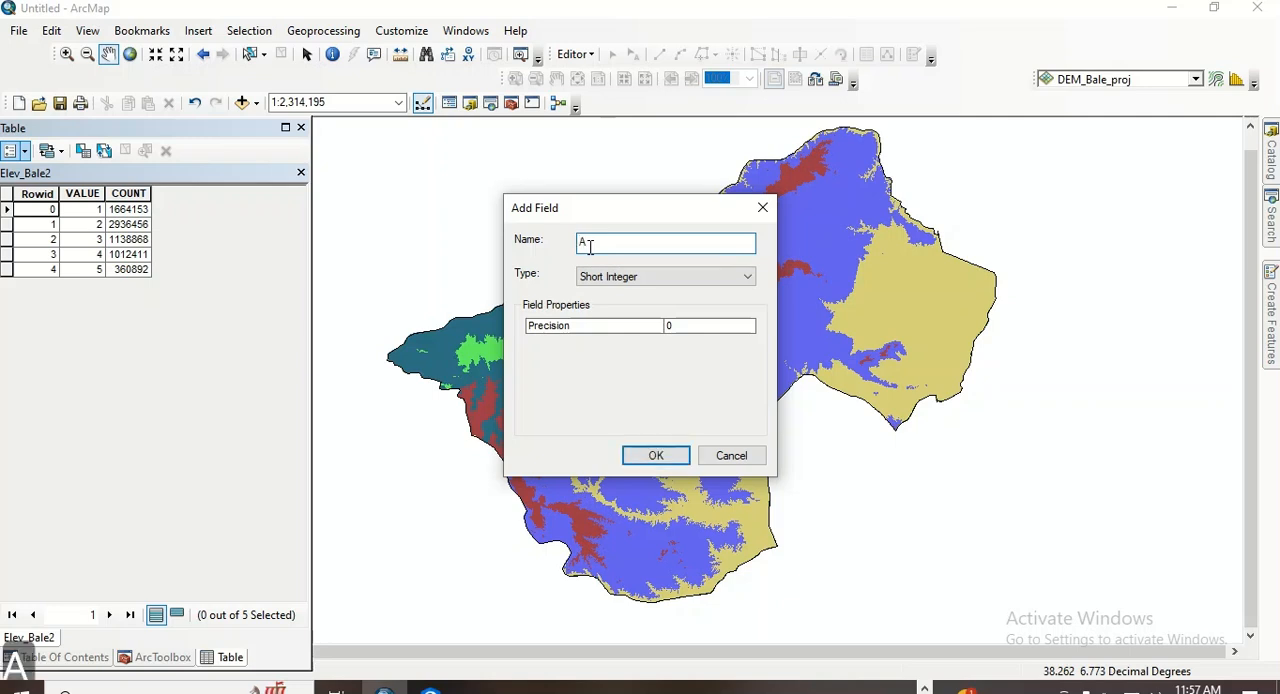
pyautogui.write('ltitude')
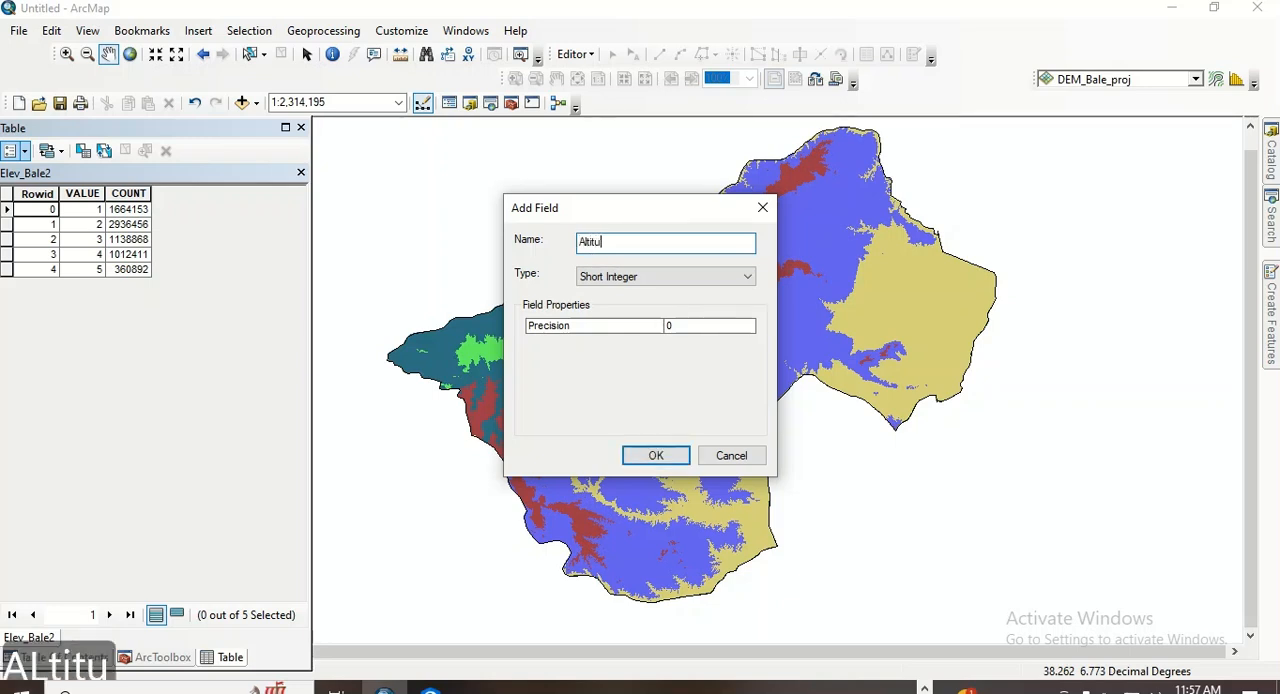
pyautogui.click(620, 278)
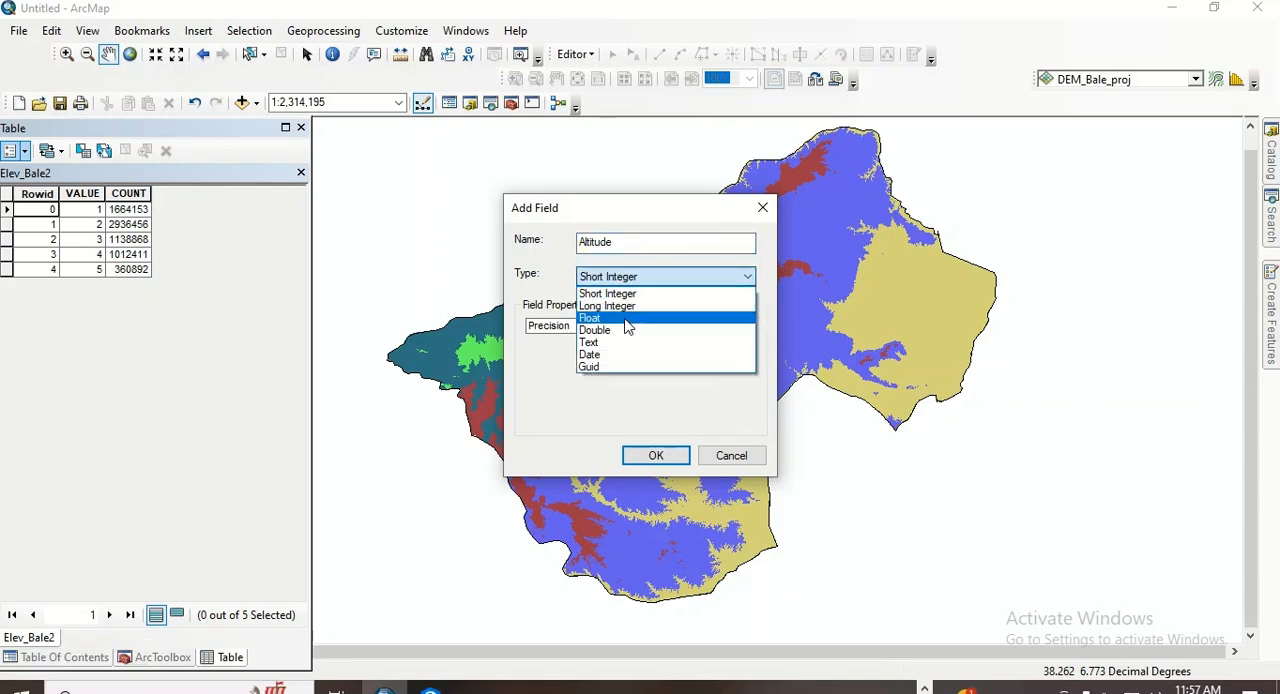
pyautogui.click(625, 328)
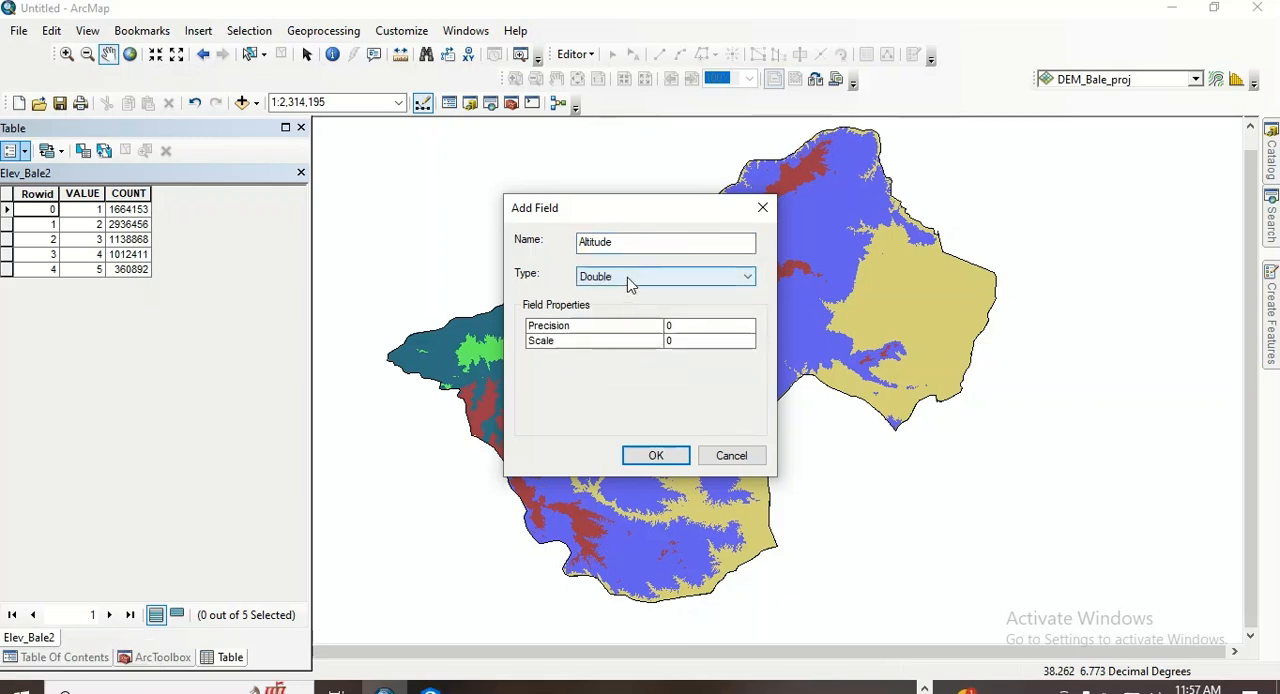
pyautogui.click(634, 280)
pyautogui.click(602, 368)
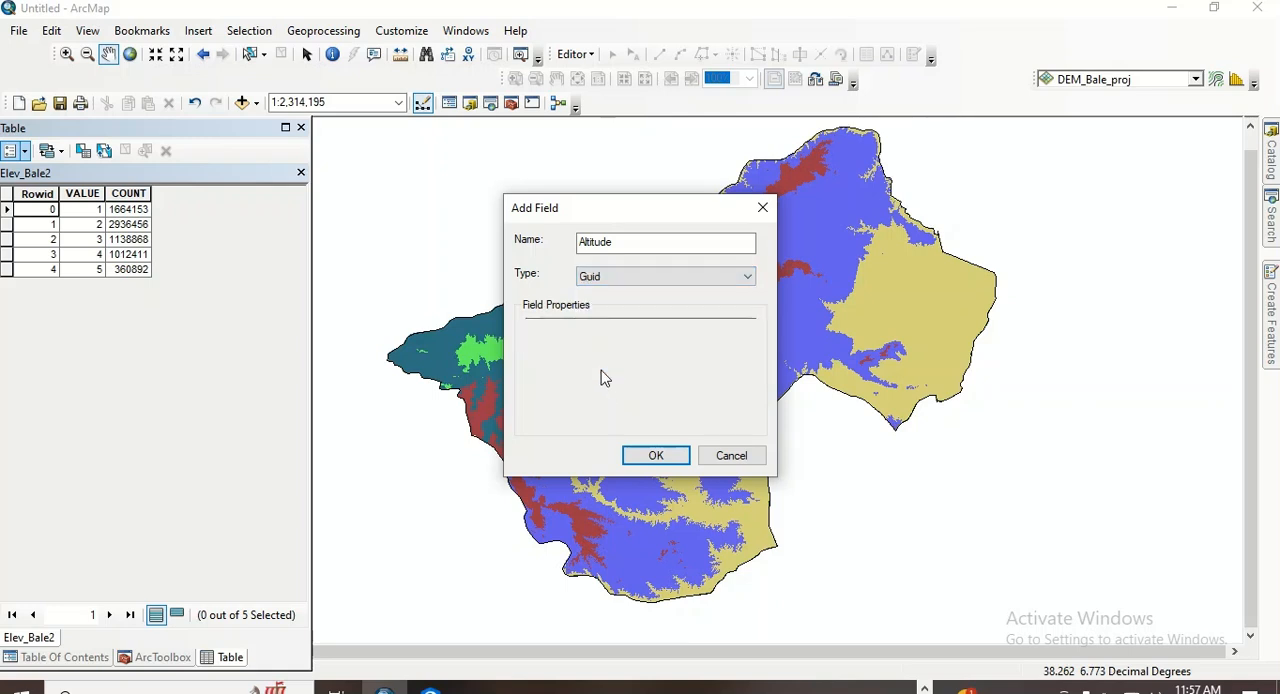
pyautogui.click(655, 456)
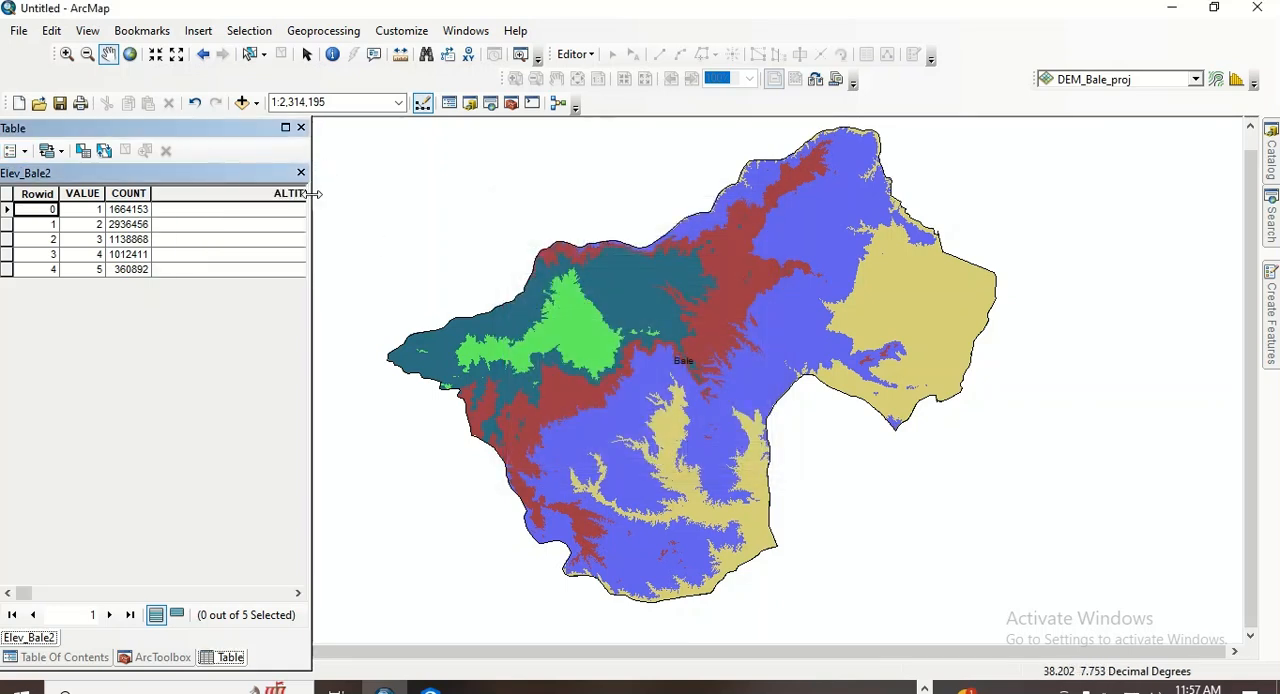
# - Add a field named AEZ with the type Text to the Elev_Bale2 attribute table
pyautogui.click(22, 151)
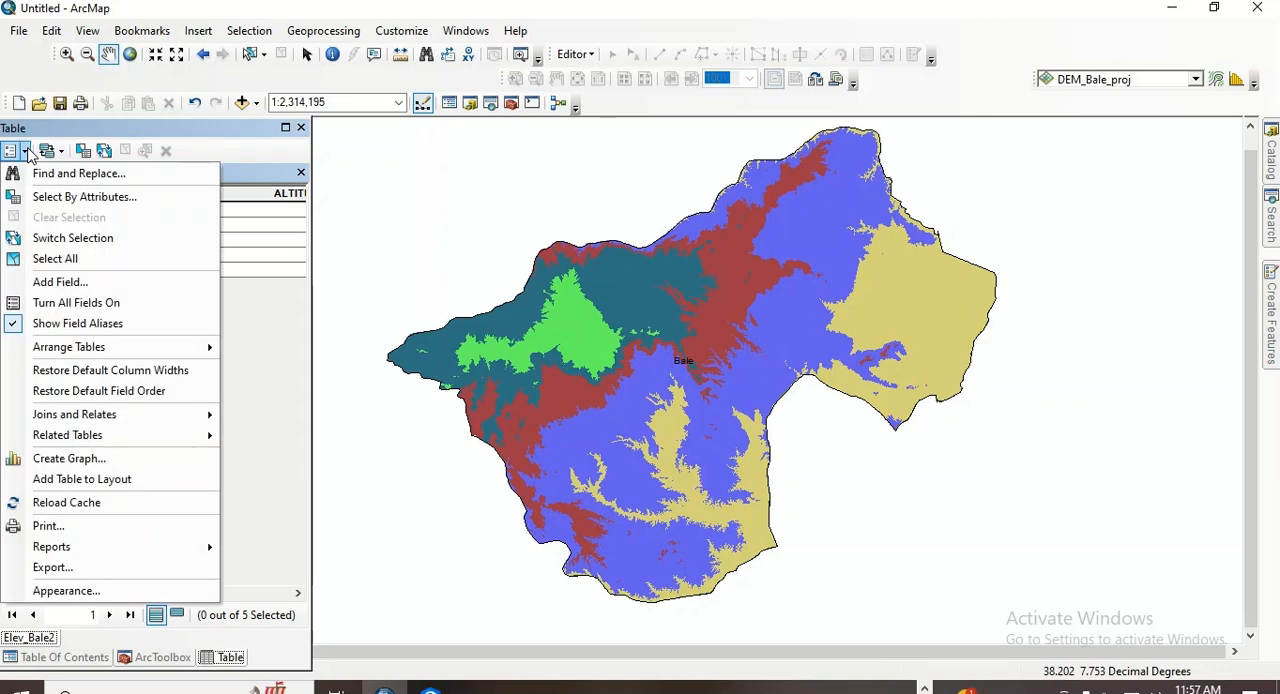
pyautogui.click(81, 285)
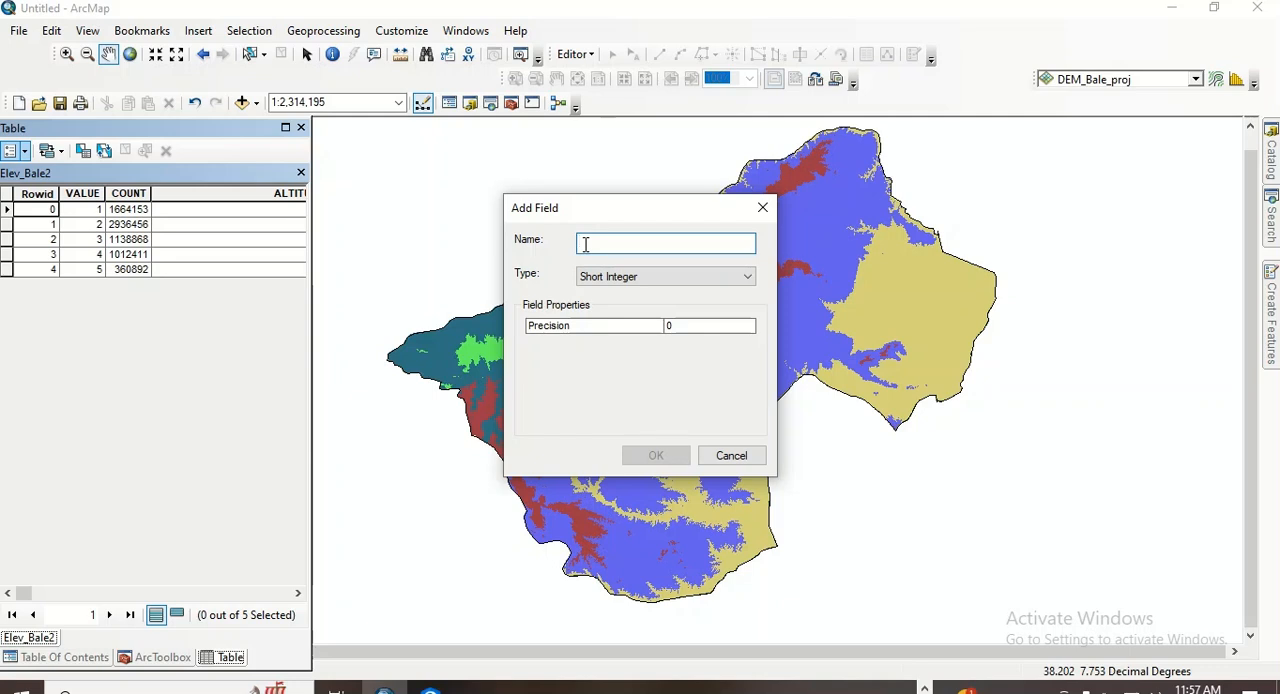
pyautogui.write('A')
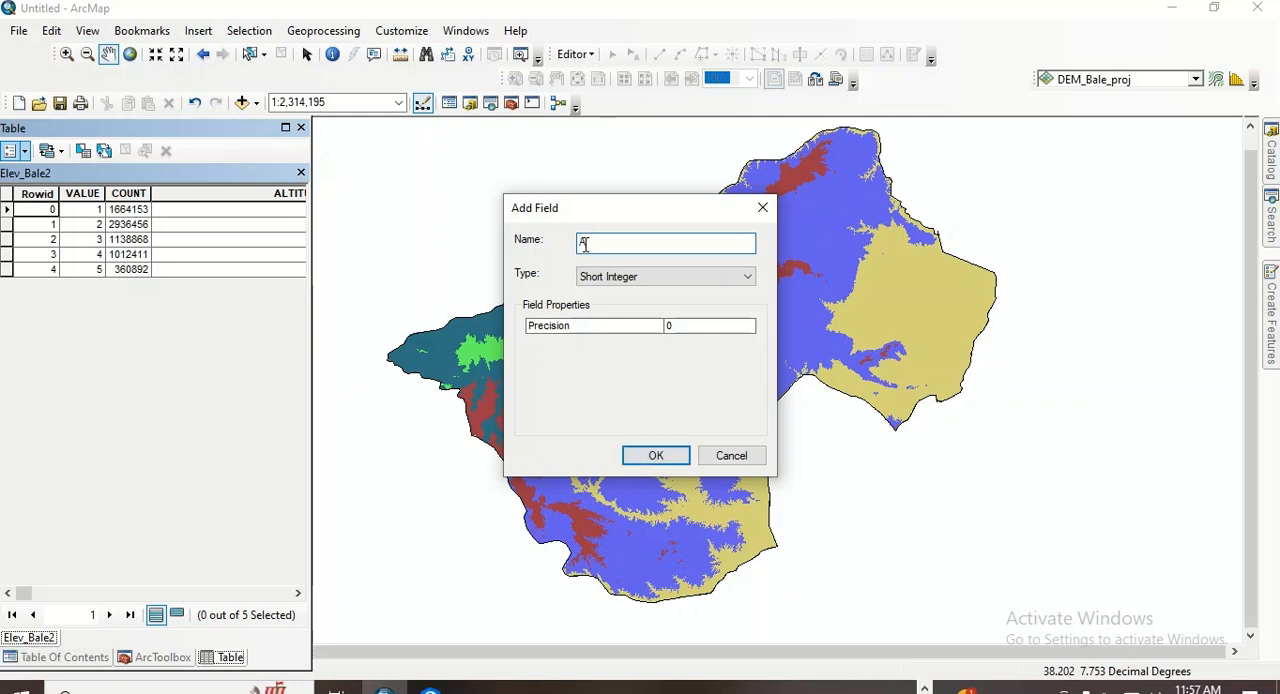
pyautogui.write('eZ')
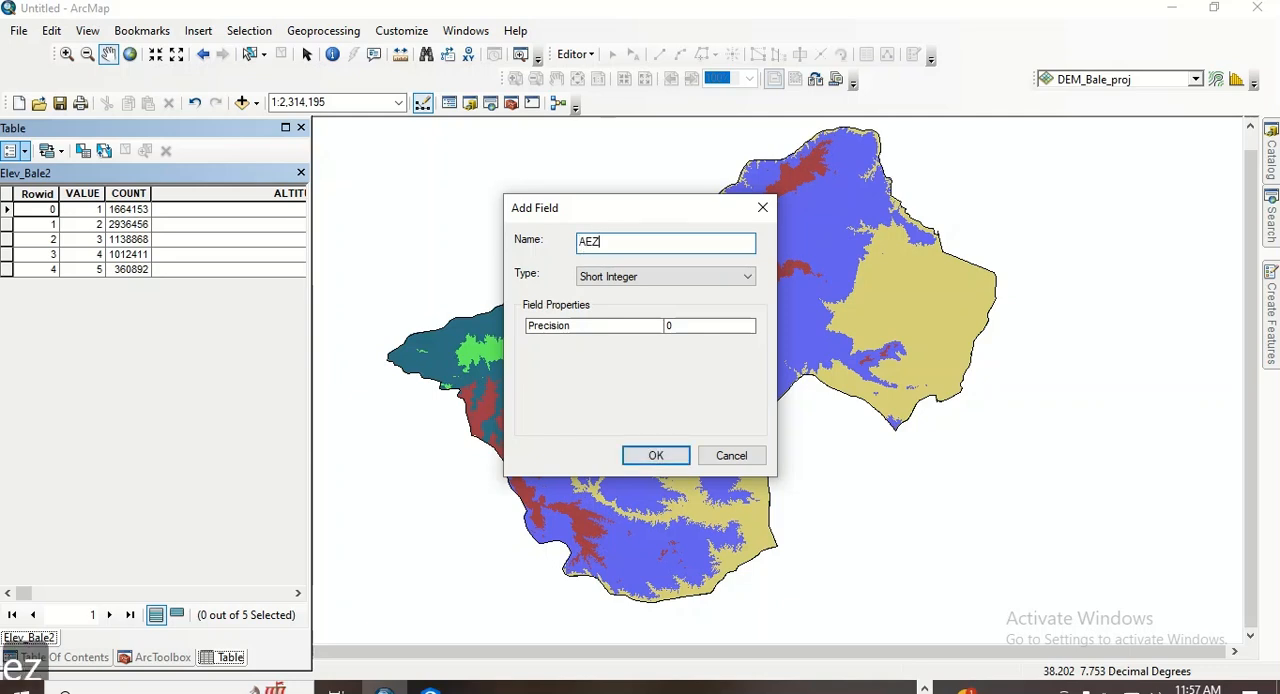
pyautogui.click(622, 277)
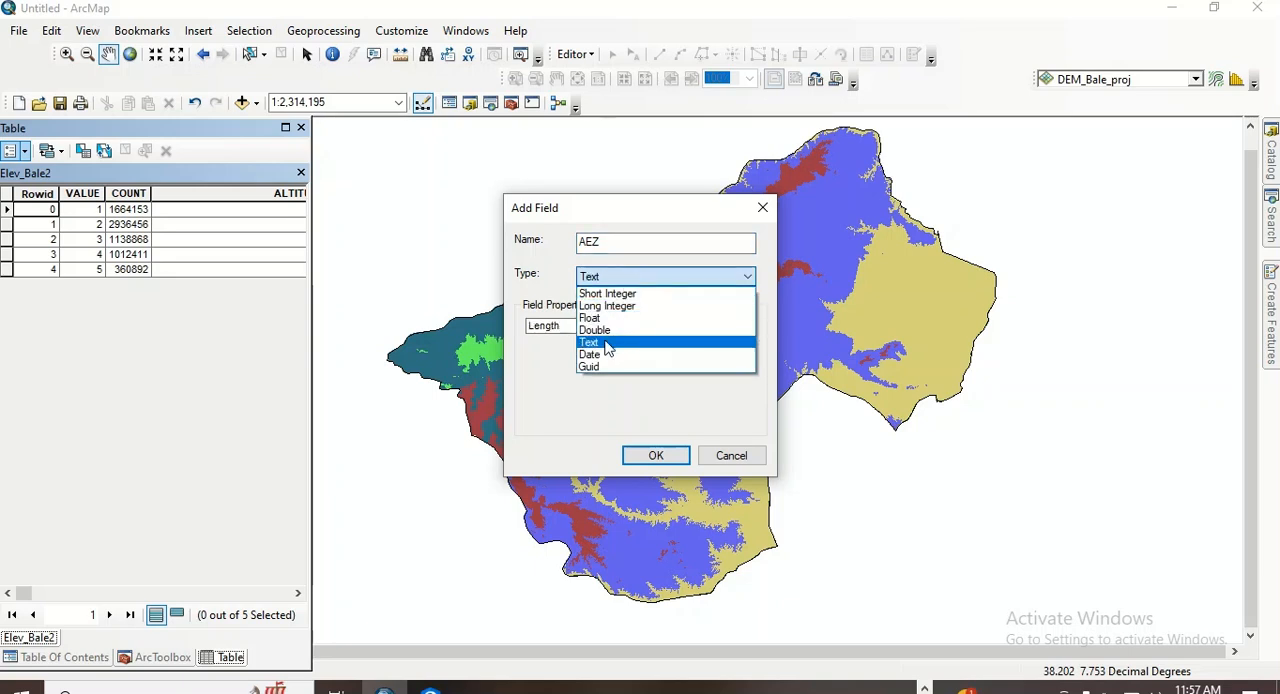
pyautogui.click(607, 343)
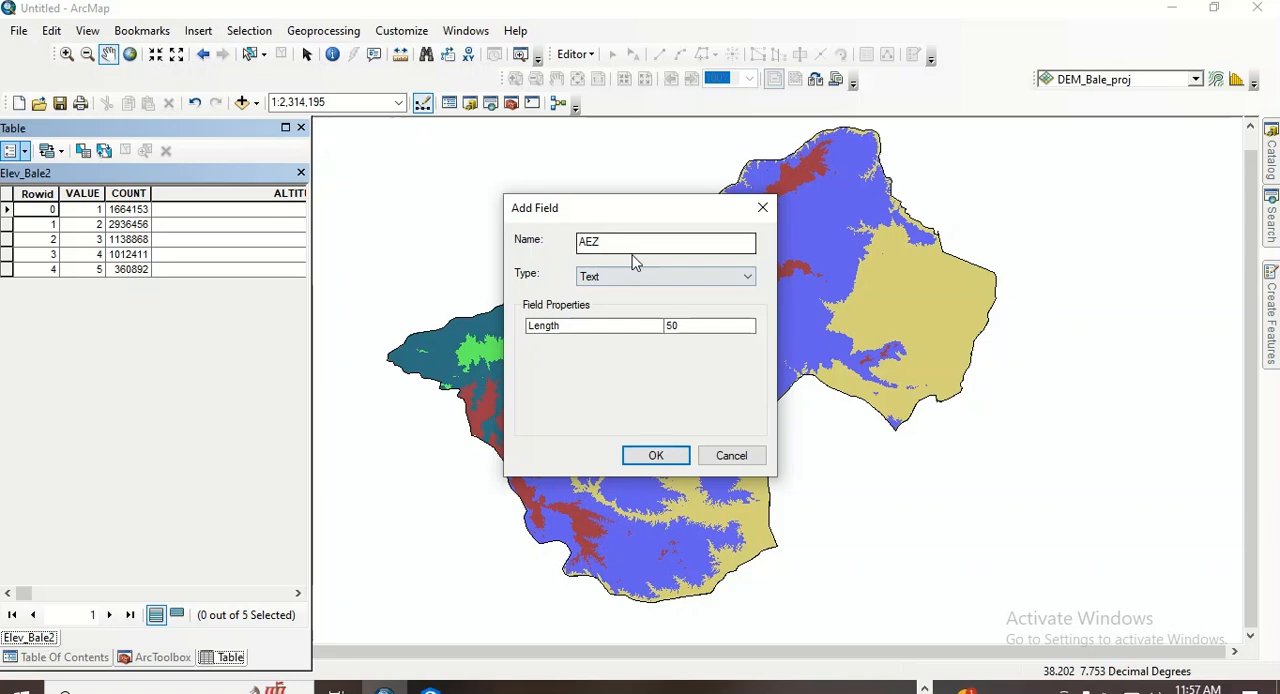
pyautogui.click(656, 458)
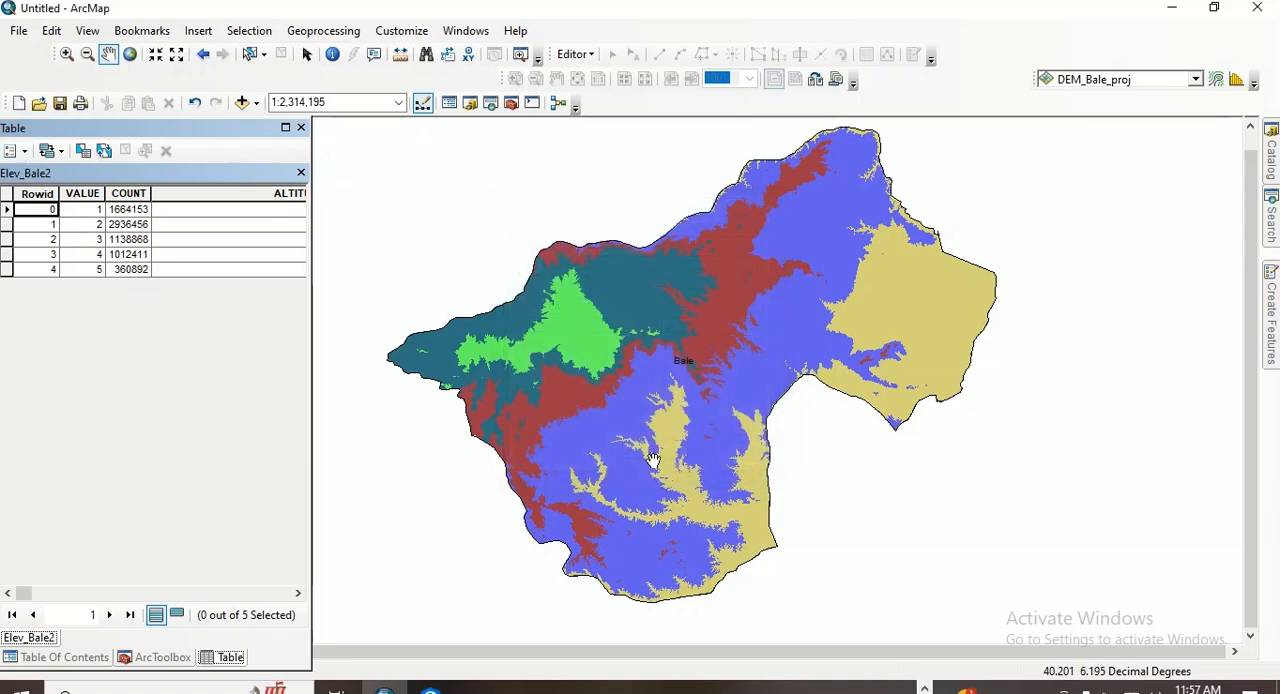
# - Add a field named Area with the type Double to the Elev_Bale2 attribute table
pyautogui.click(23, 152)
pyautogui.click(70, 283)
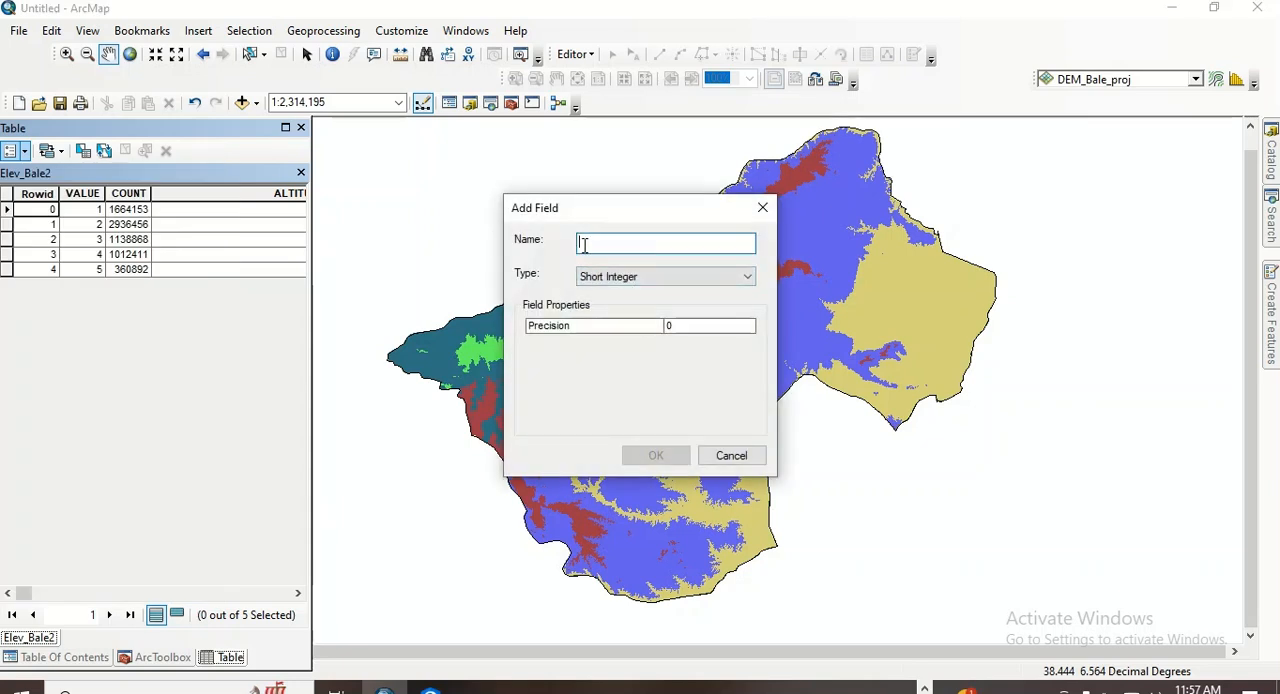
pyautogui.write('Area')
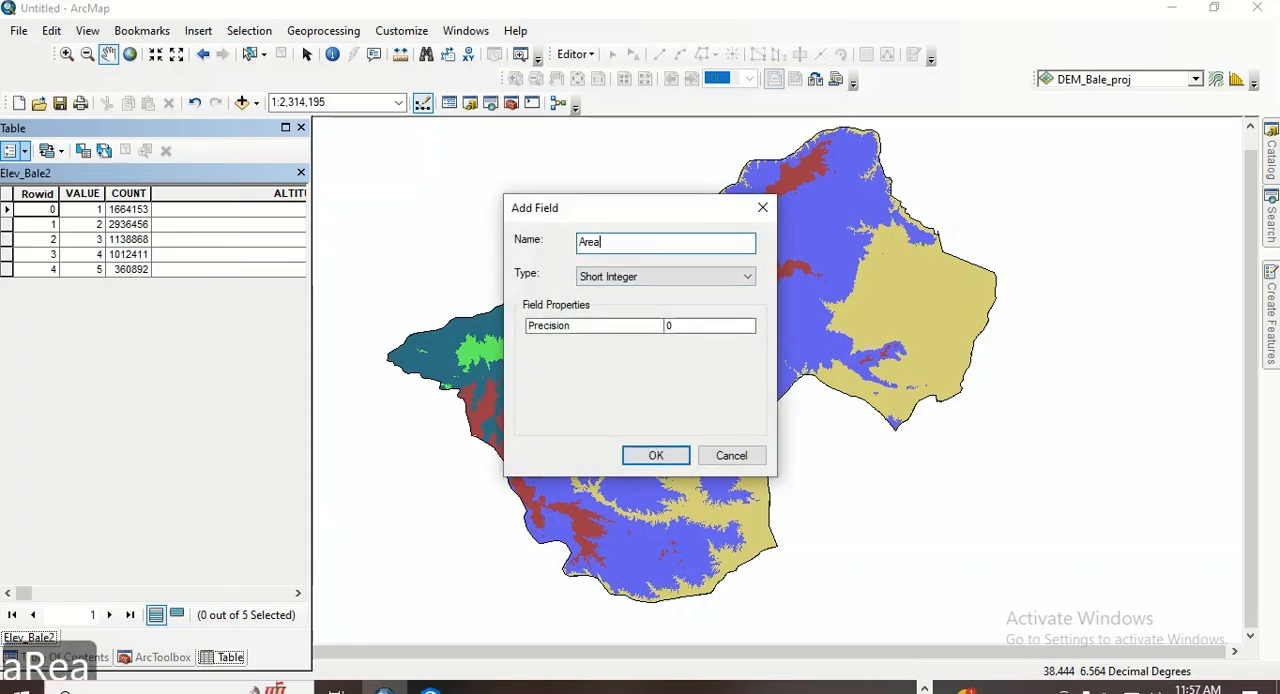
pyautogui.click(672, 279)
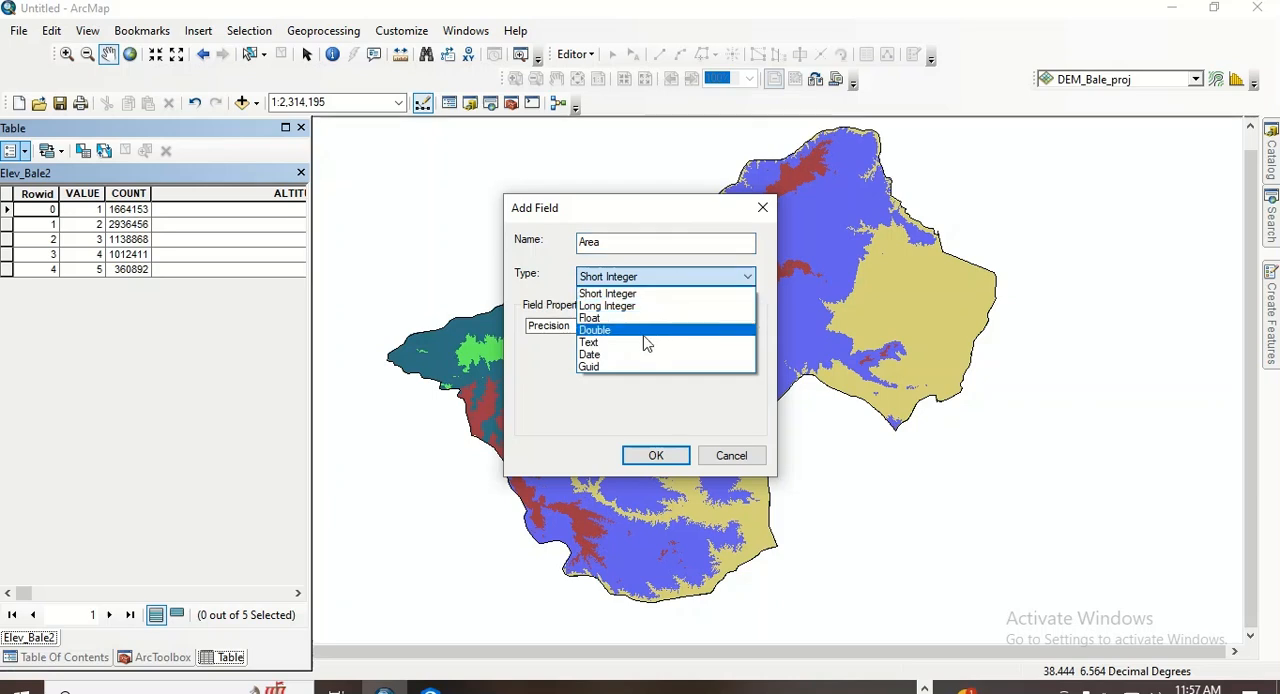
pyautogui.click(618, 333)
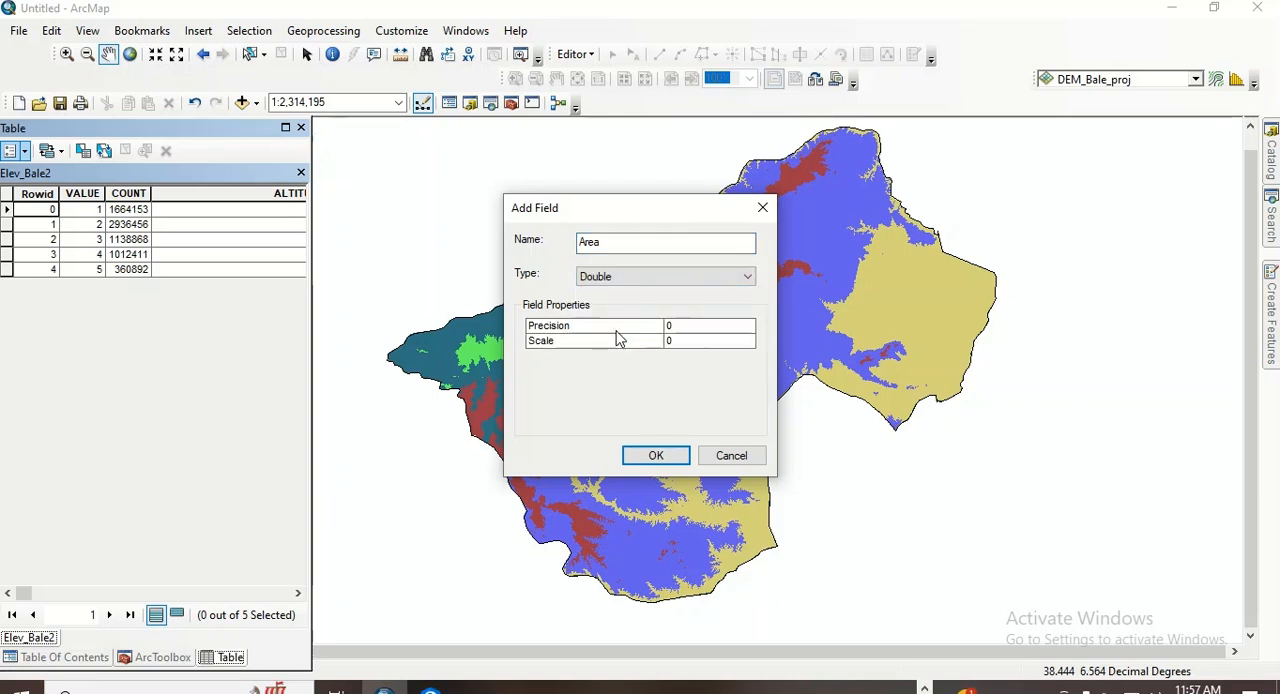
pyautogui.click(657, 452)
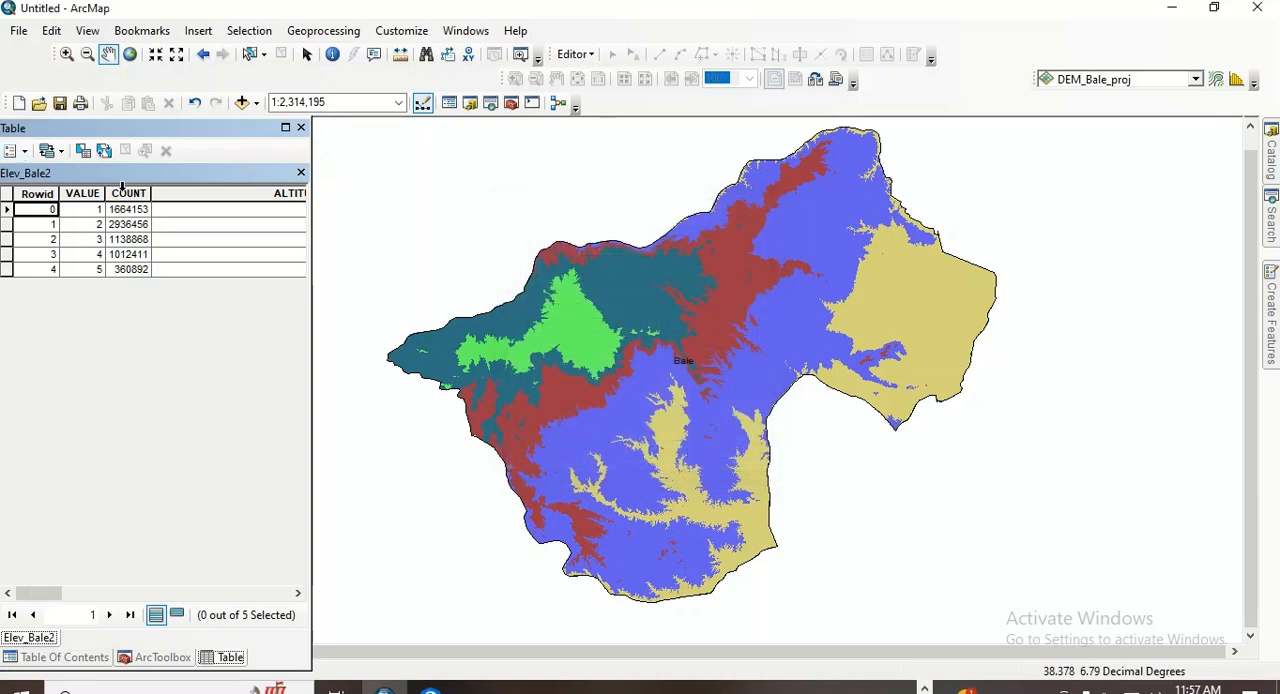
# - Add a field named Percentage with the type Double to the Elev_Bale2 attribute table
pyautogui.click(23, 152)
pyautogui.click(74, 282)
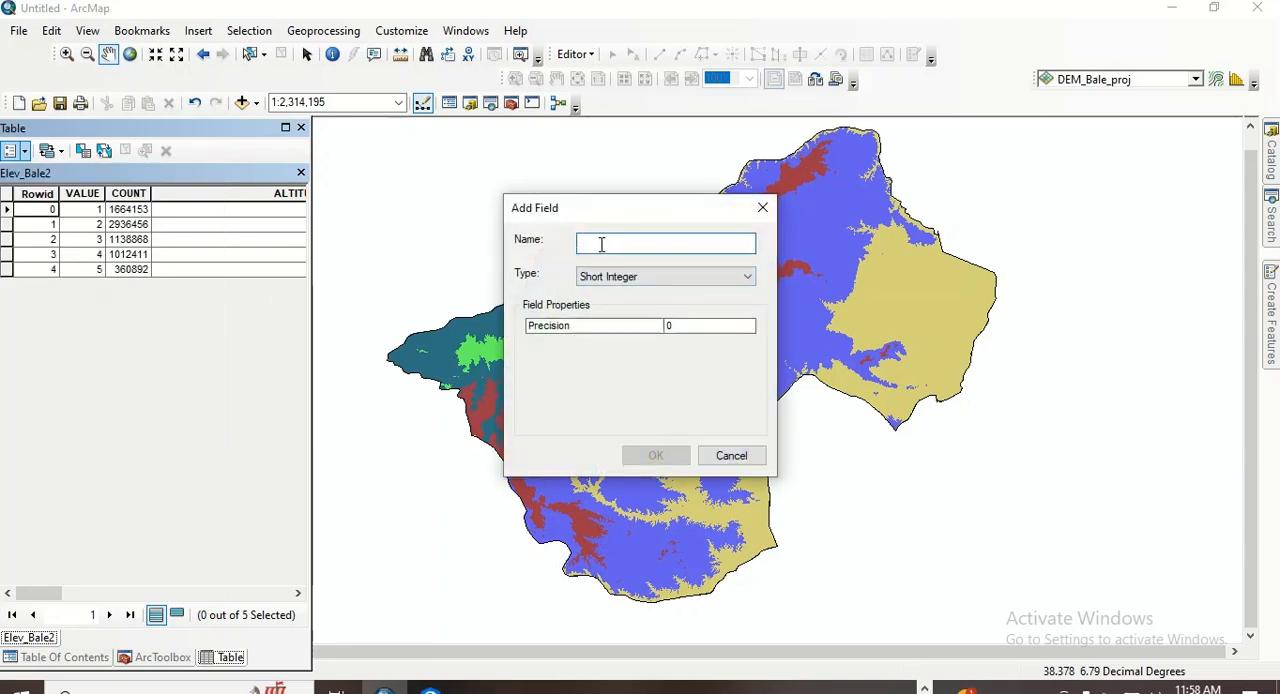
pyautogui.write('p')
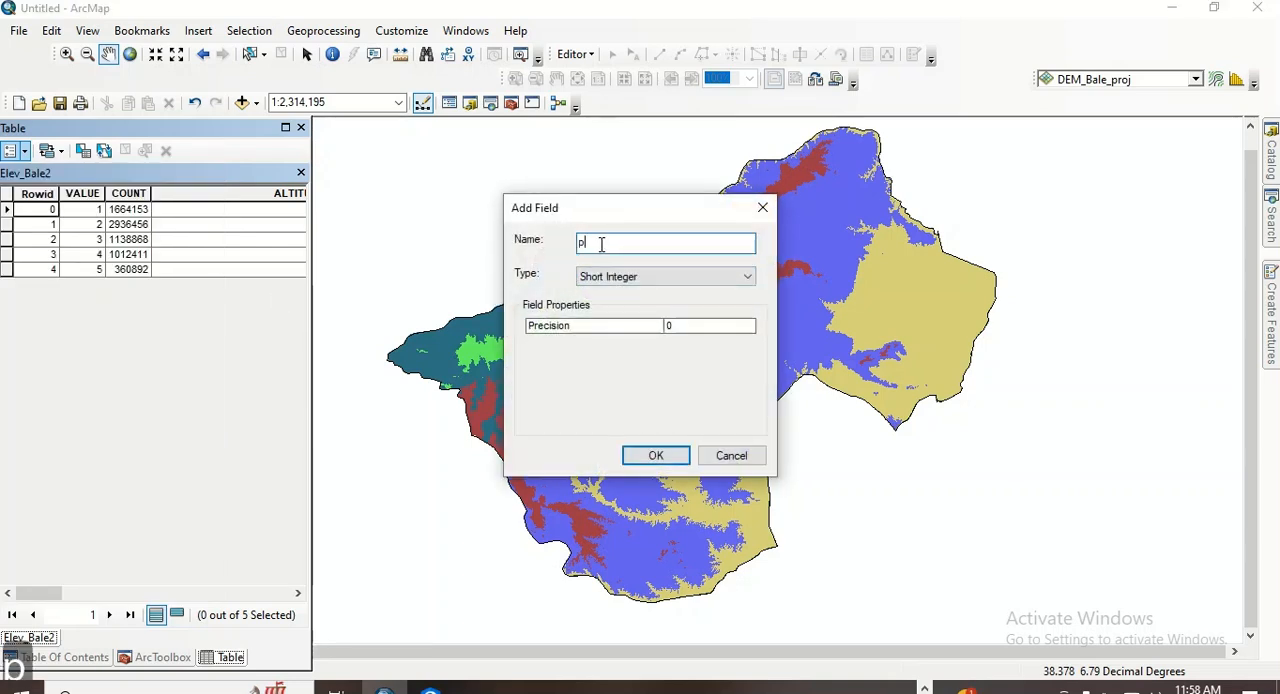
pyautogui.press('BackSpace')
pyautogui.write('Pe')
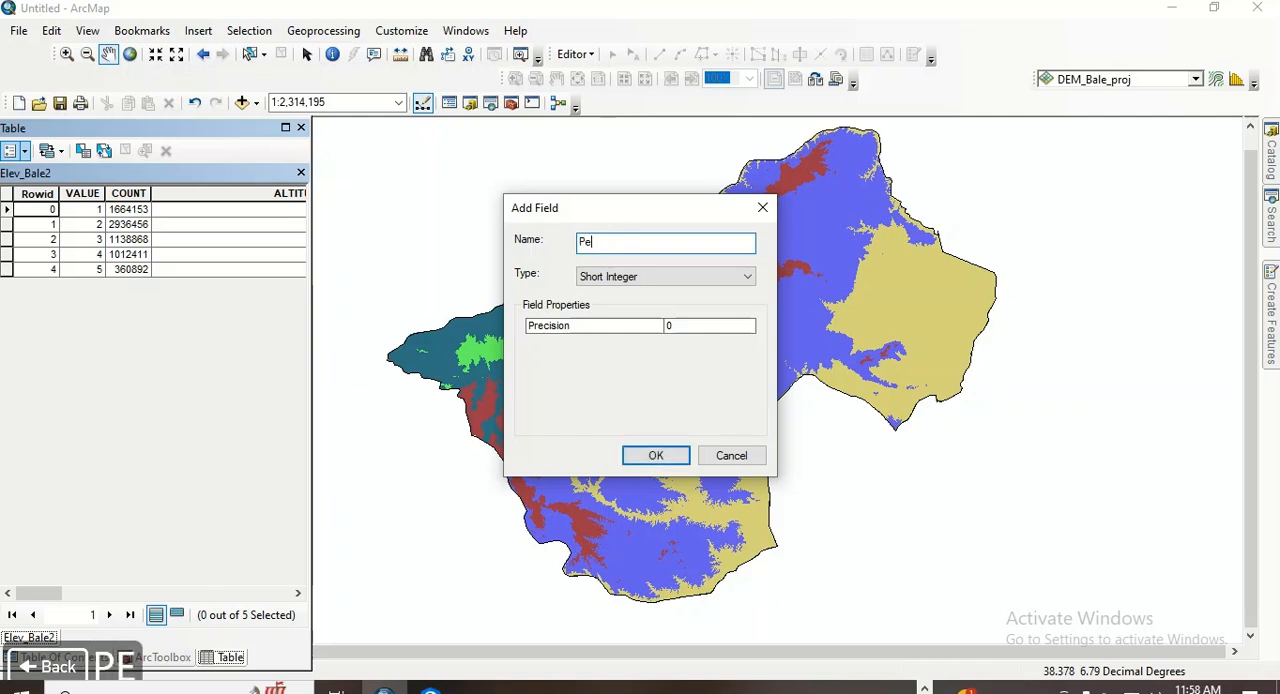
pyautogui.write('rcentage')
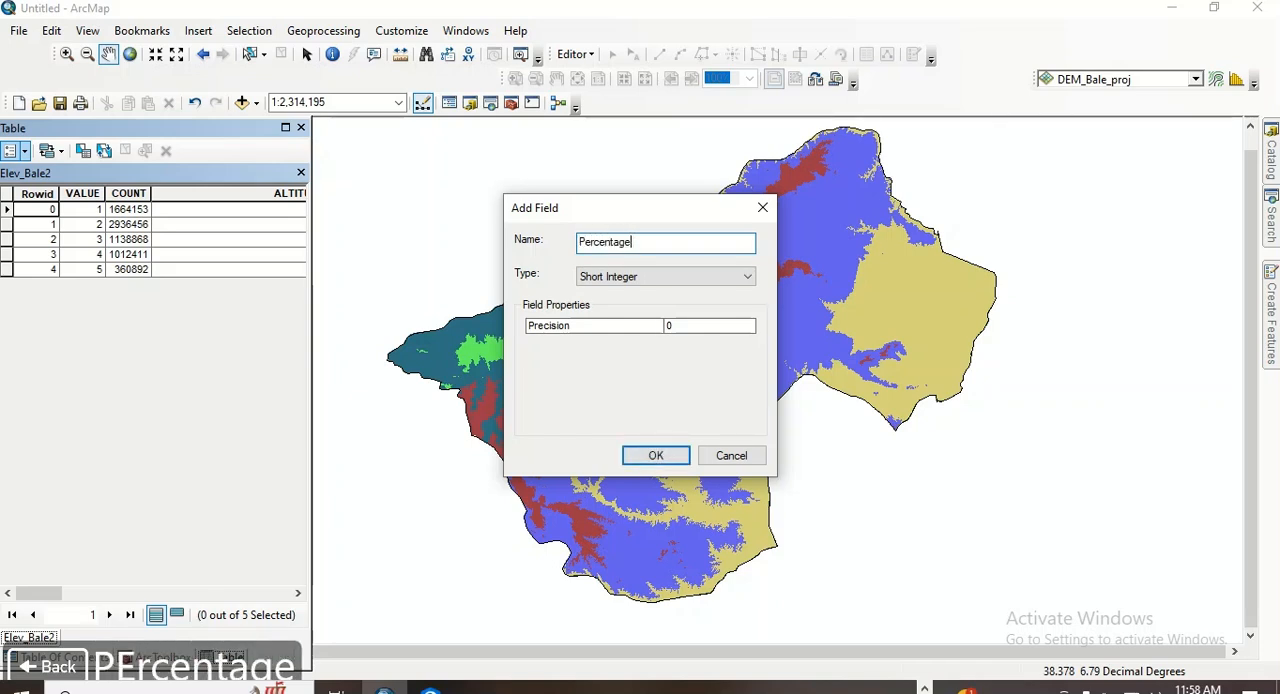
pyautogui.click(670, 276)
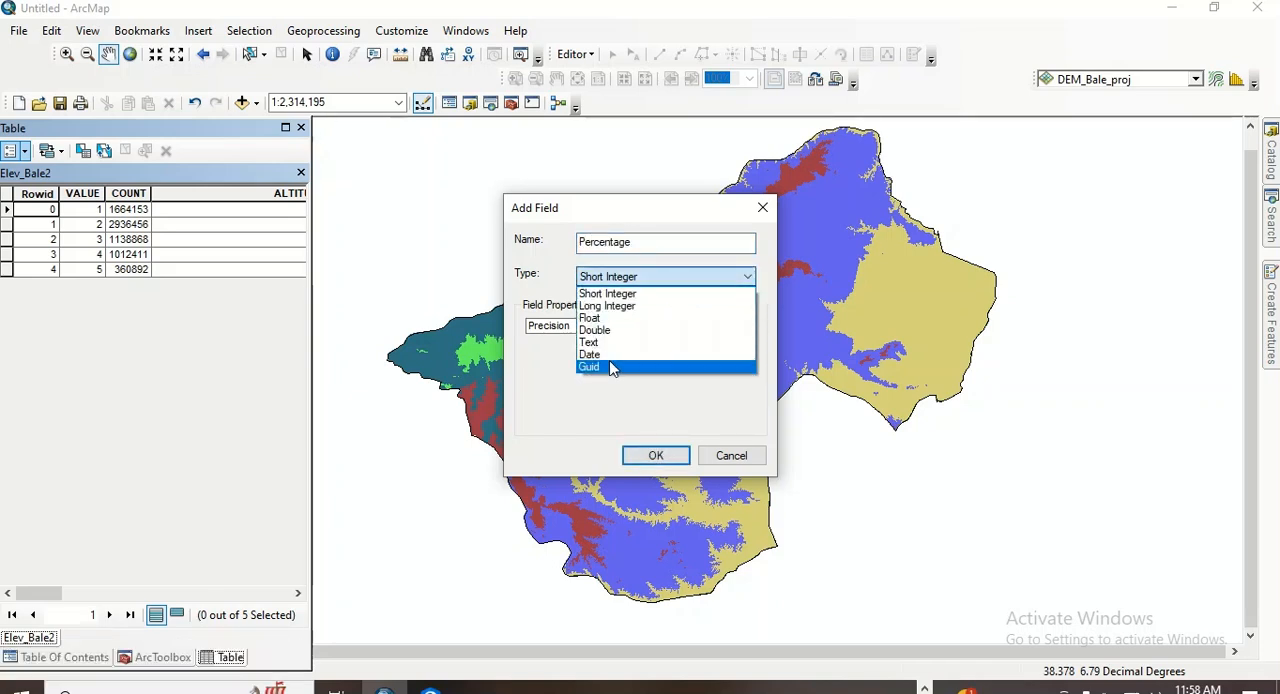
pyautogui.click(600, 330)
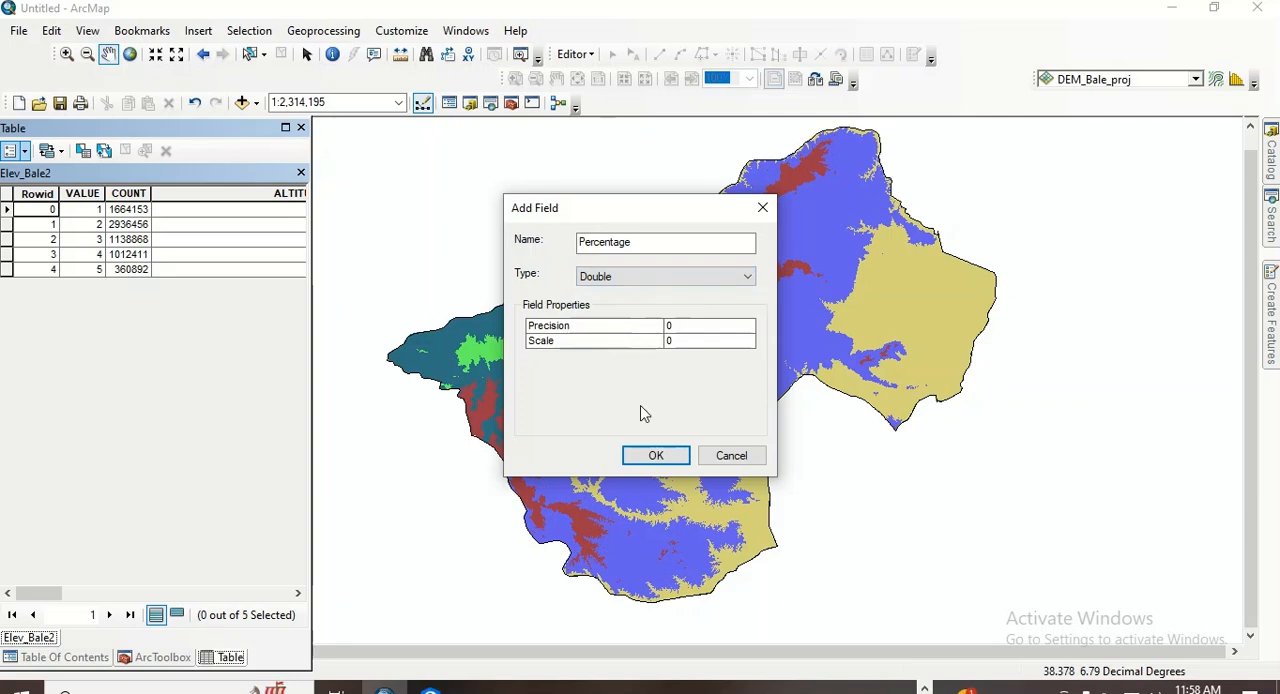
pyautogui.click(655, 456)
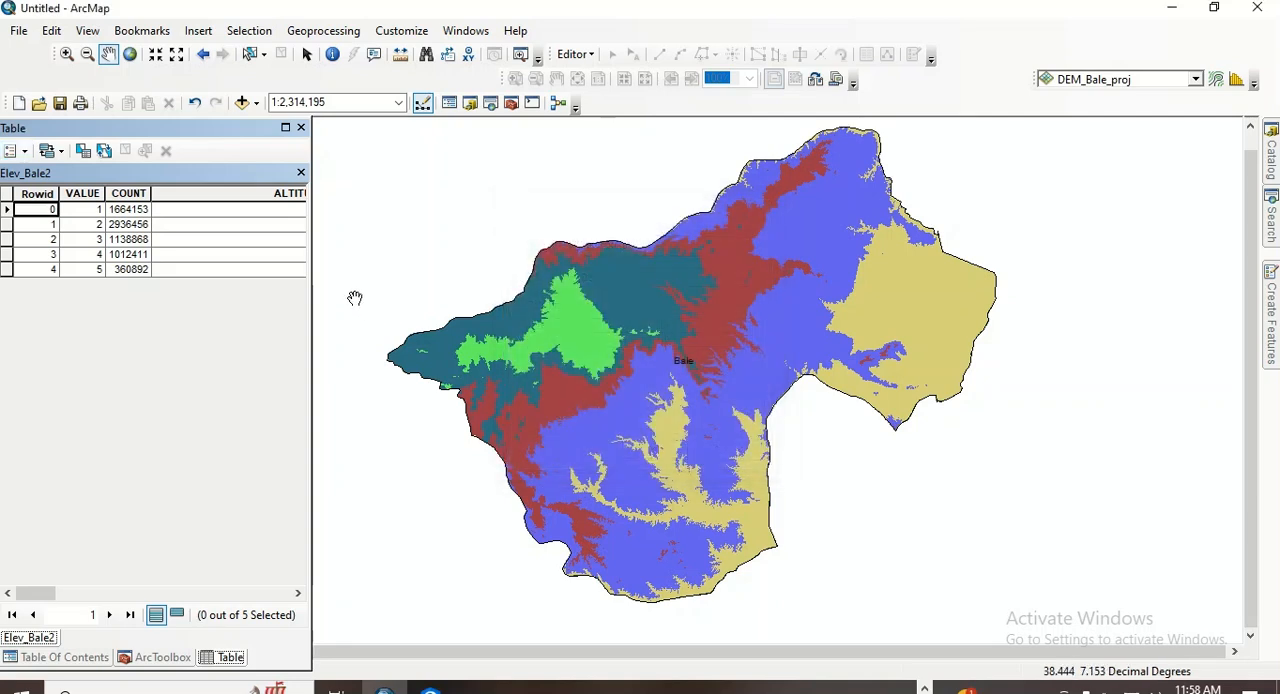
# - Widen the table window and narrow the ALTITUDE, AEZ and AREA columns so that all fields fit in view
pyautogui.moveTo(310, 272); pyautogui.dragTo(1056, 290)
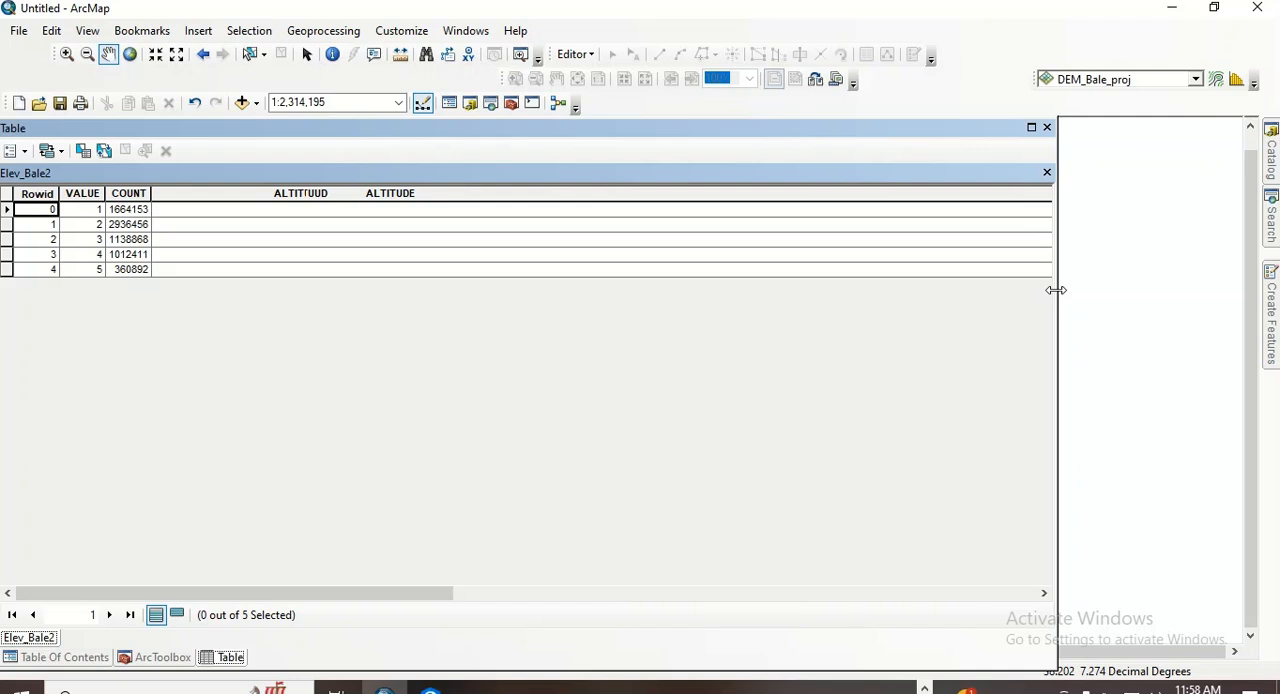
pyautogui.click(466, 215)
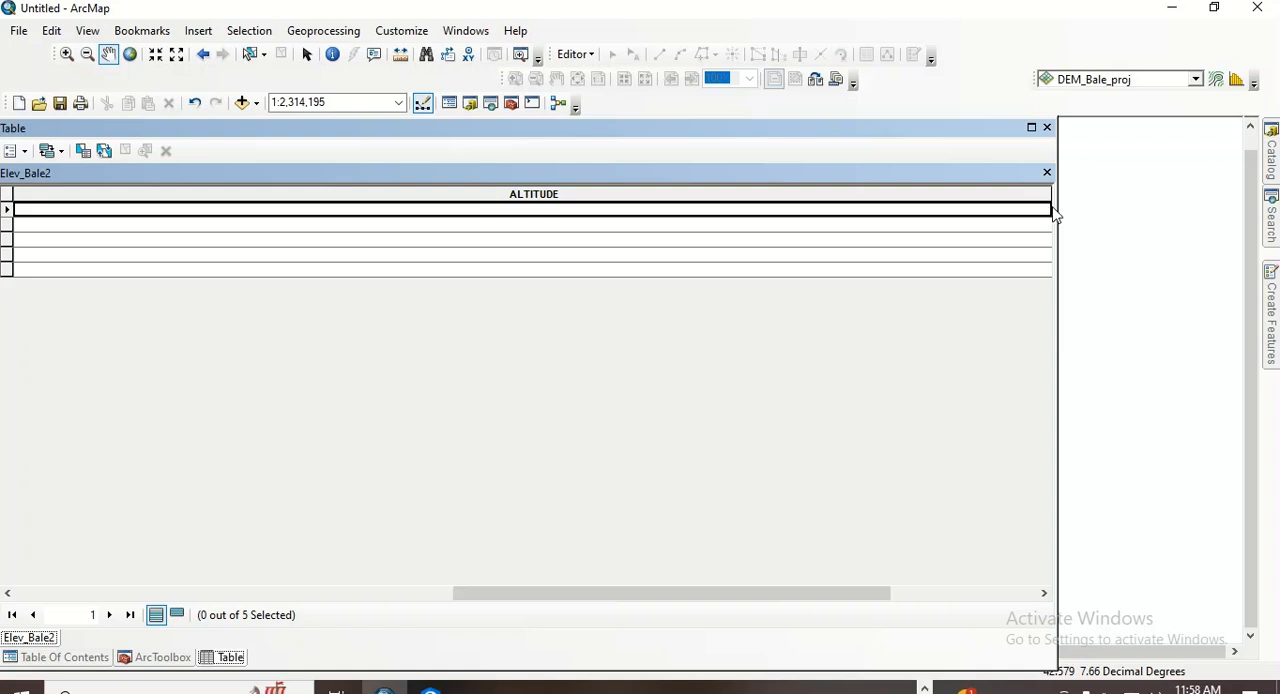
pyautogui.click(87, 227)
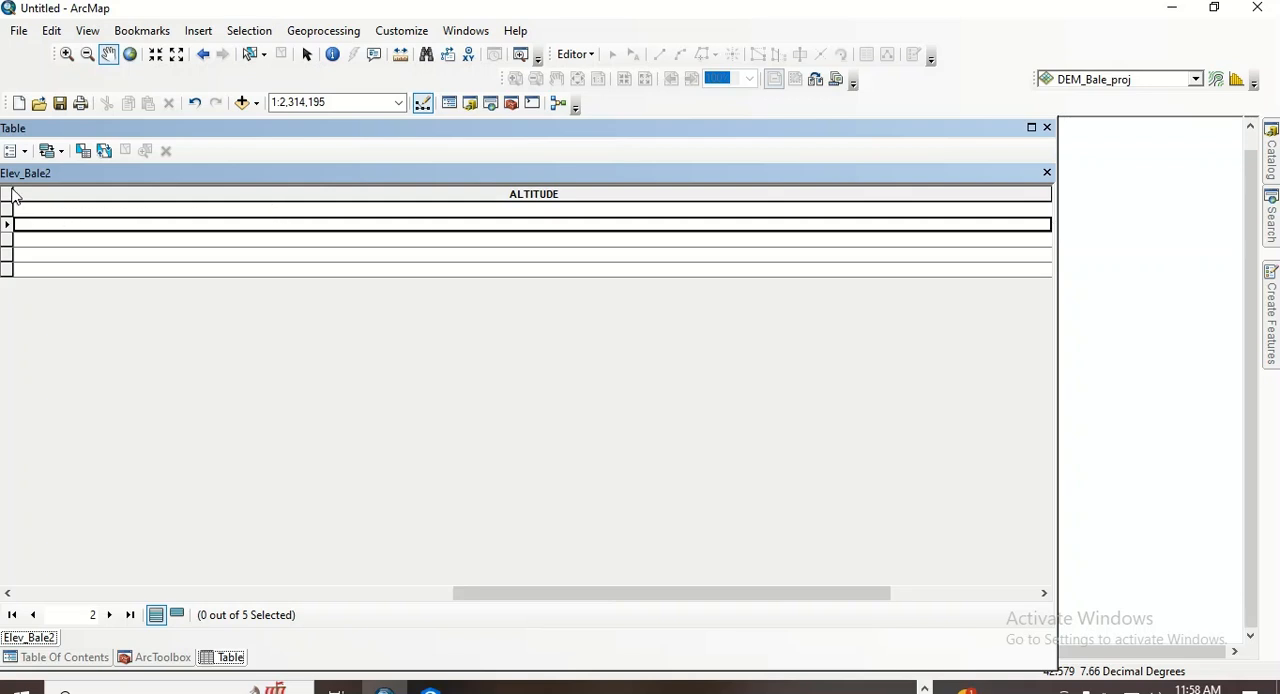
pyautogui.click(11, 192)
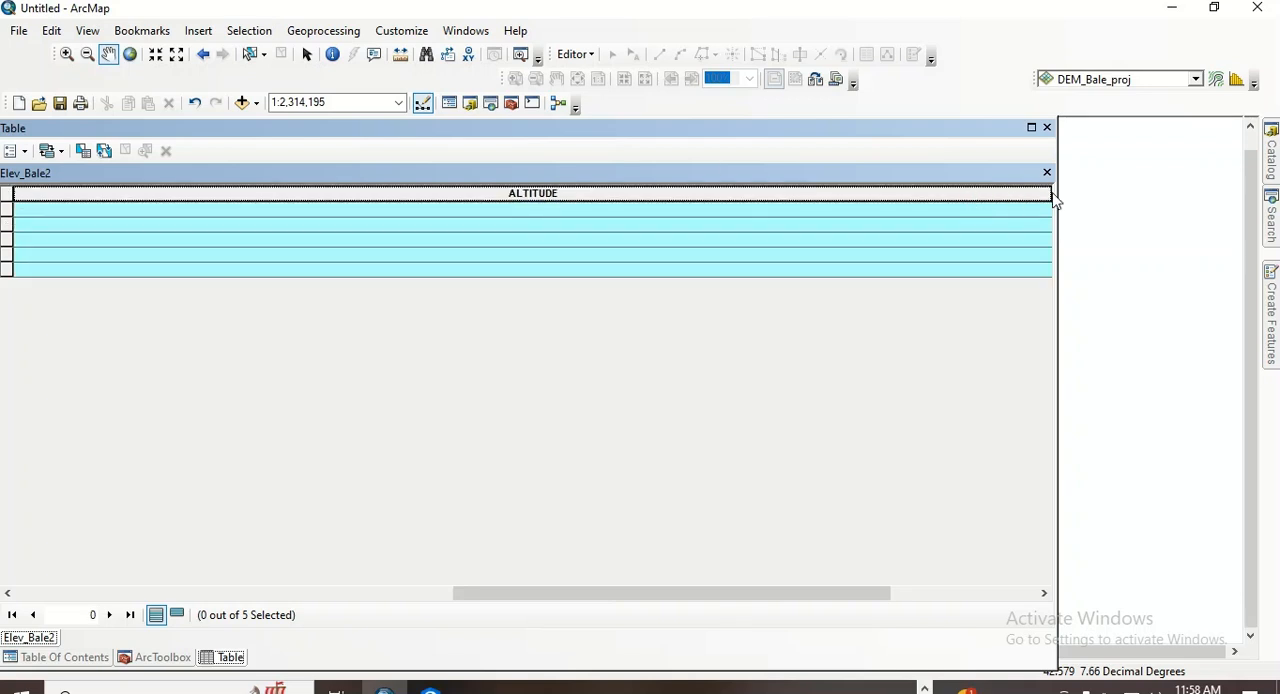
pyautogui.moveTo(1050, 193); pyautogui.dragTo(140, 248)
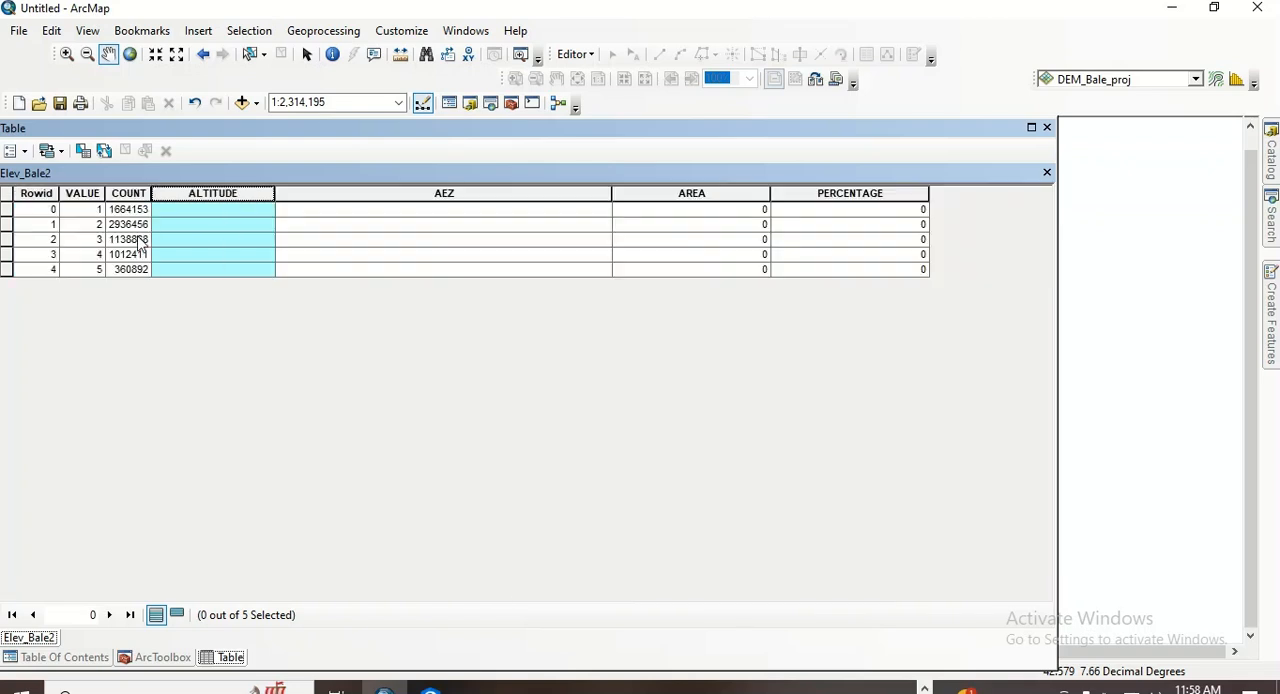
pyautogui.moveTo(614, 194)
pyautogui.mouseDown()
pyautogui.moveTo(366, 200)
pyautogui.moveTo(398, 197)
pyautogui.mouseUp()
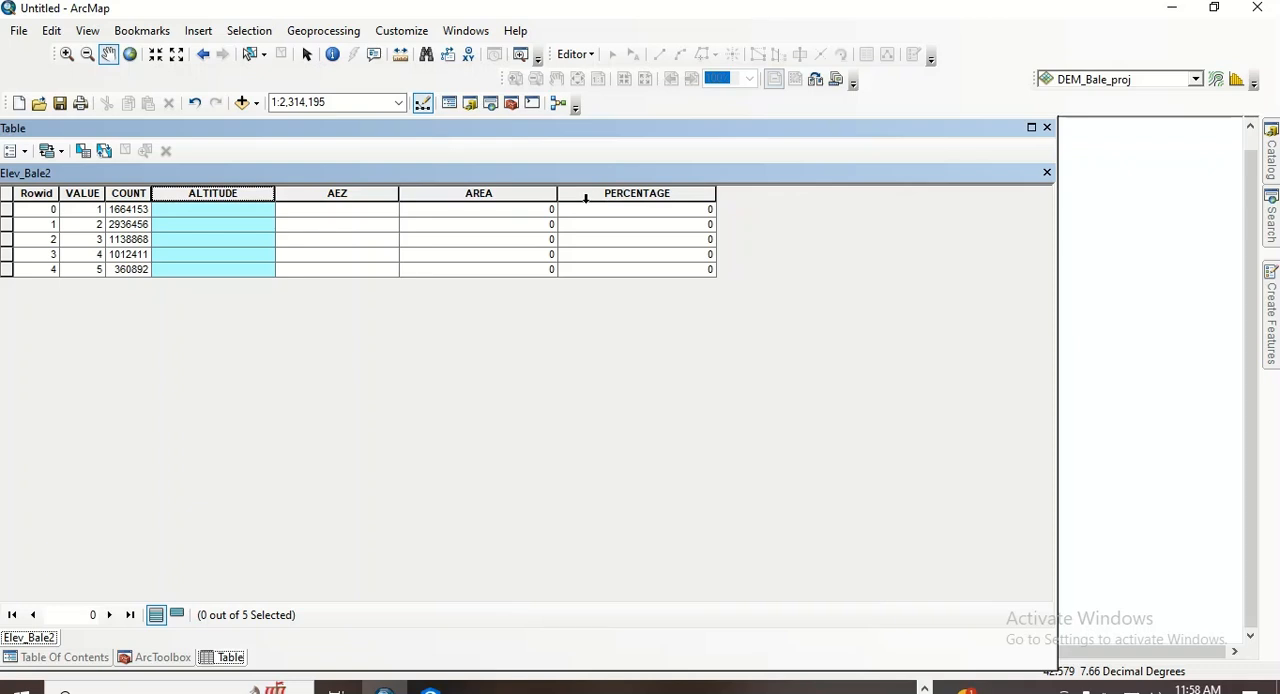
pyautogui.moveTo(561, 193); pyautogui.dragTo(520, 193)
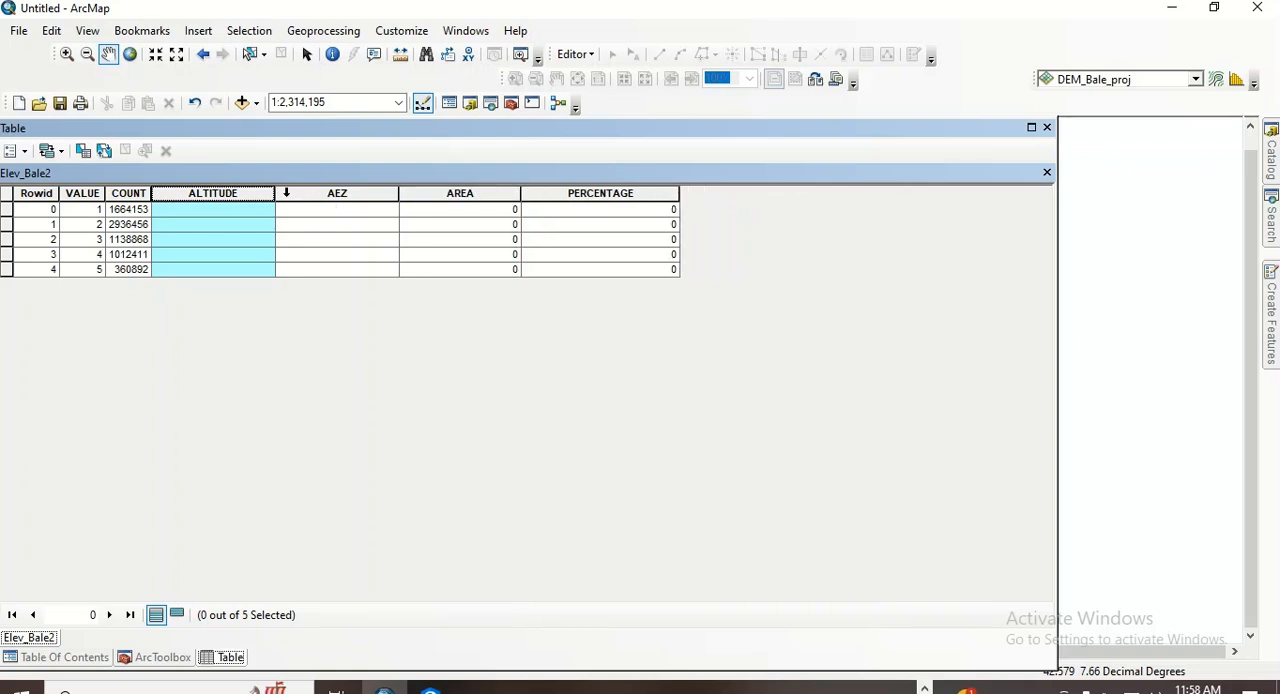
pyautogui.click(185, 224)
pyautogui.click(372, 228)
pyautogui.click(437, 224)
pyautogui.click(345, 210)
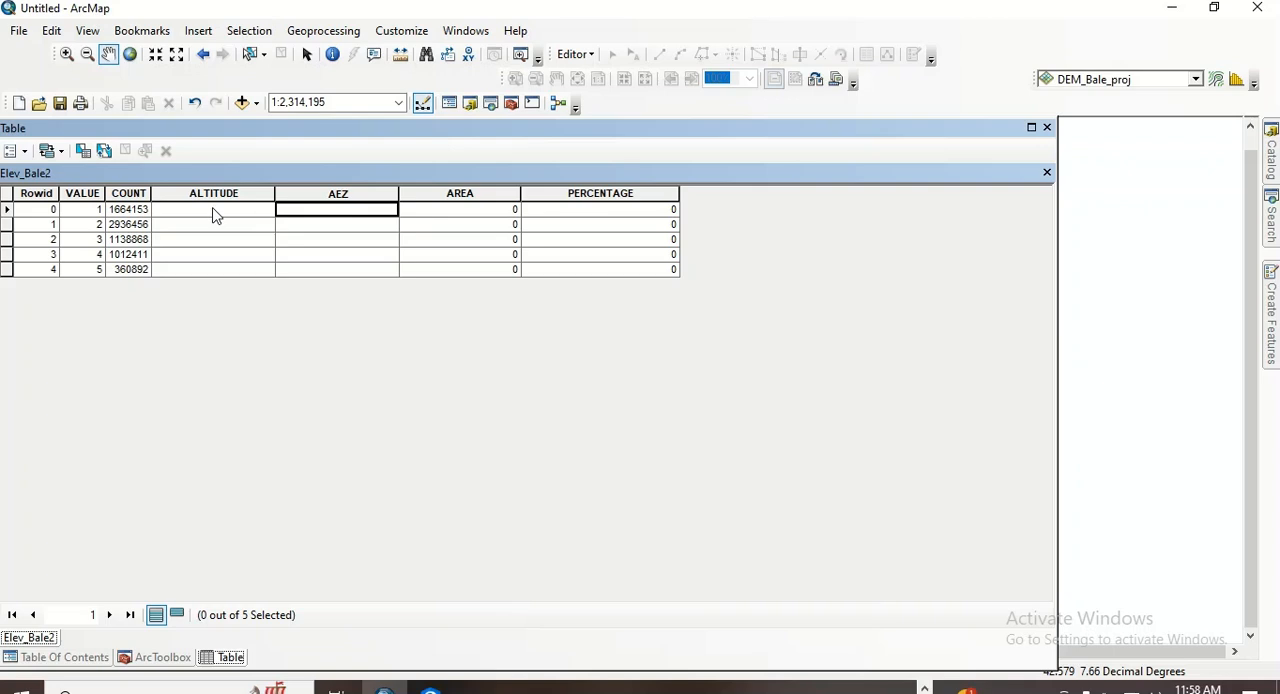
# - Narrow the table window to uncover the map and check the elevation class ranges of DEM_Bale_proj in the layer list
pyautogui.click(597, 211)
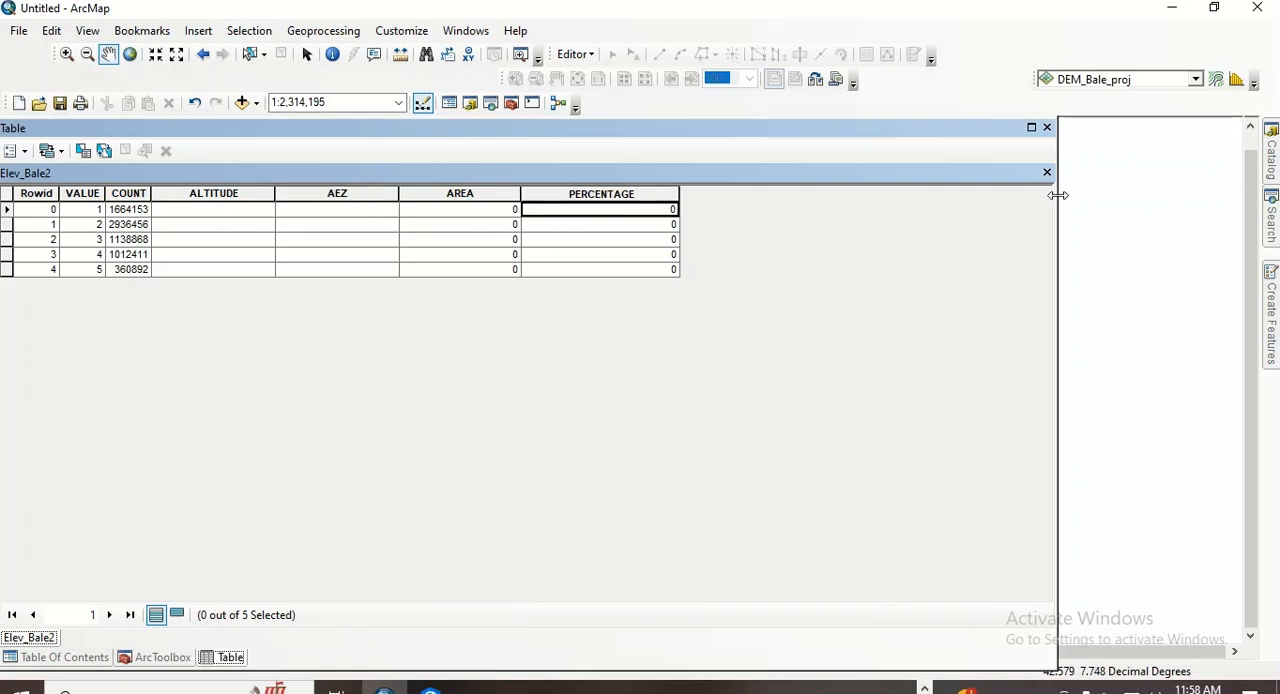
pyautogui.moveTo(1058, 195); pyautogui.dragTo(252, 316)
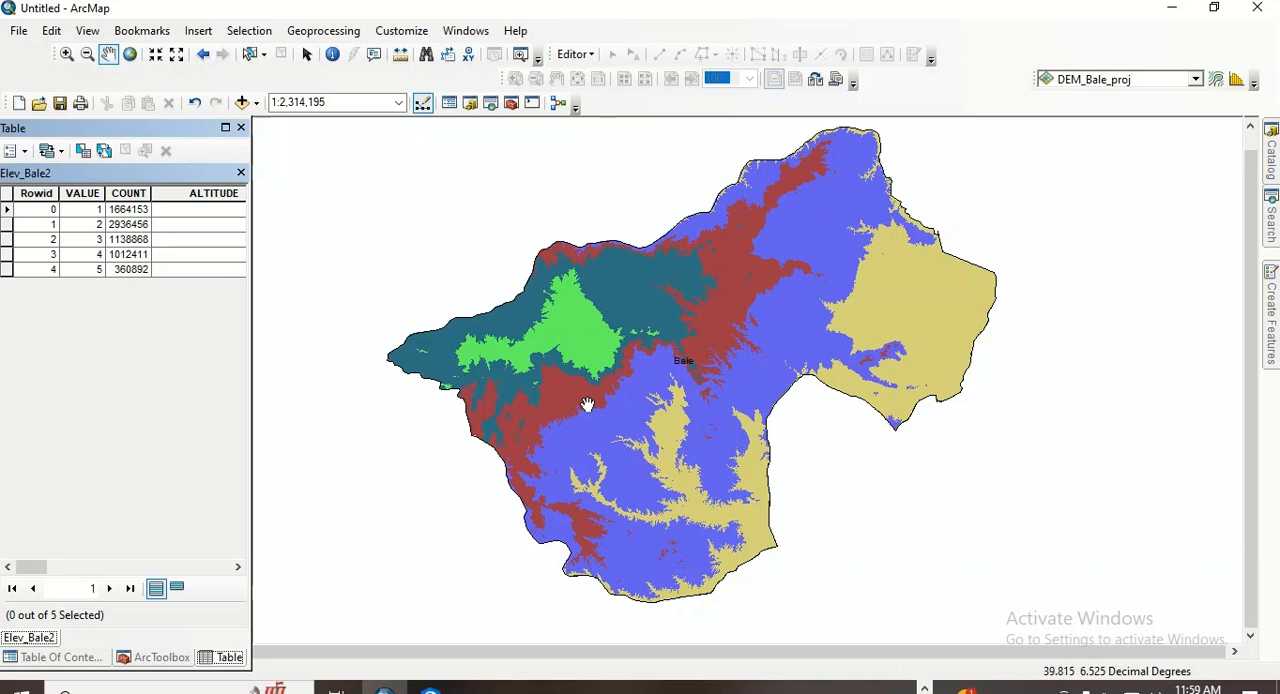
pyautogui.moveTo(587, 404); pyautogui.dragTo(566, 414)
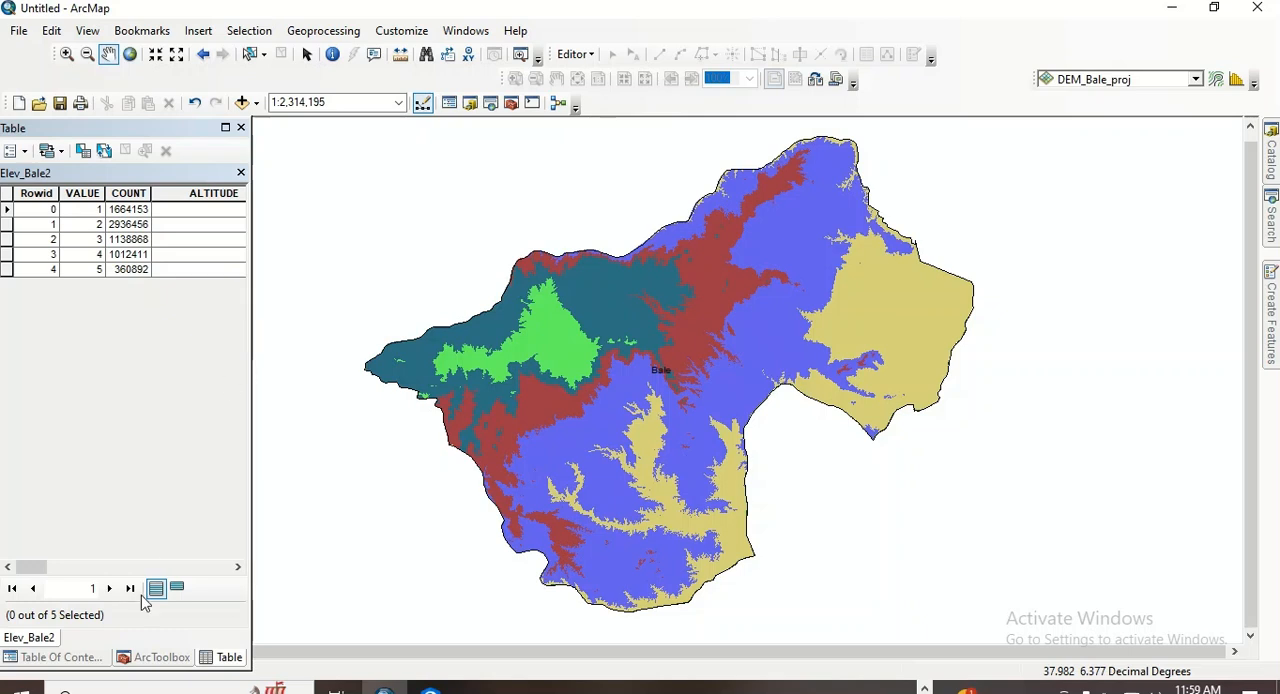
pyautogui.click(85, 658)
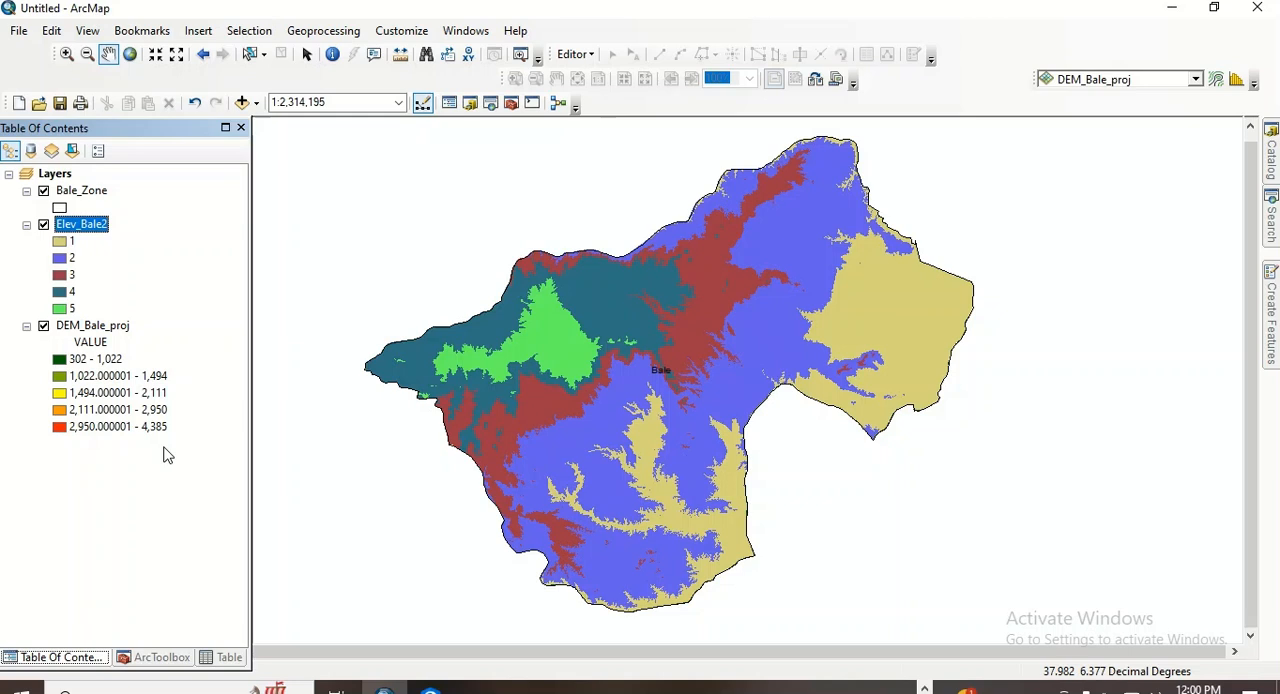
pyautogui.click(228, 657)
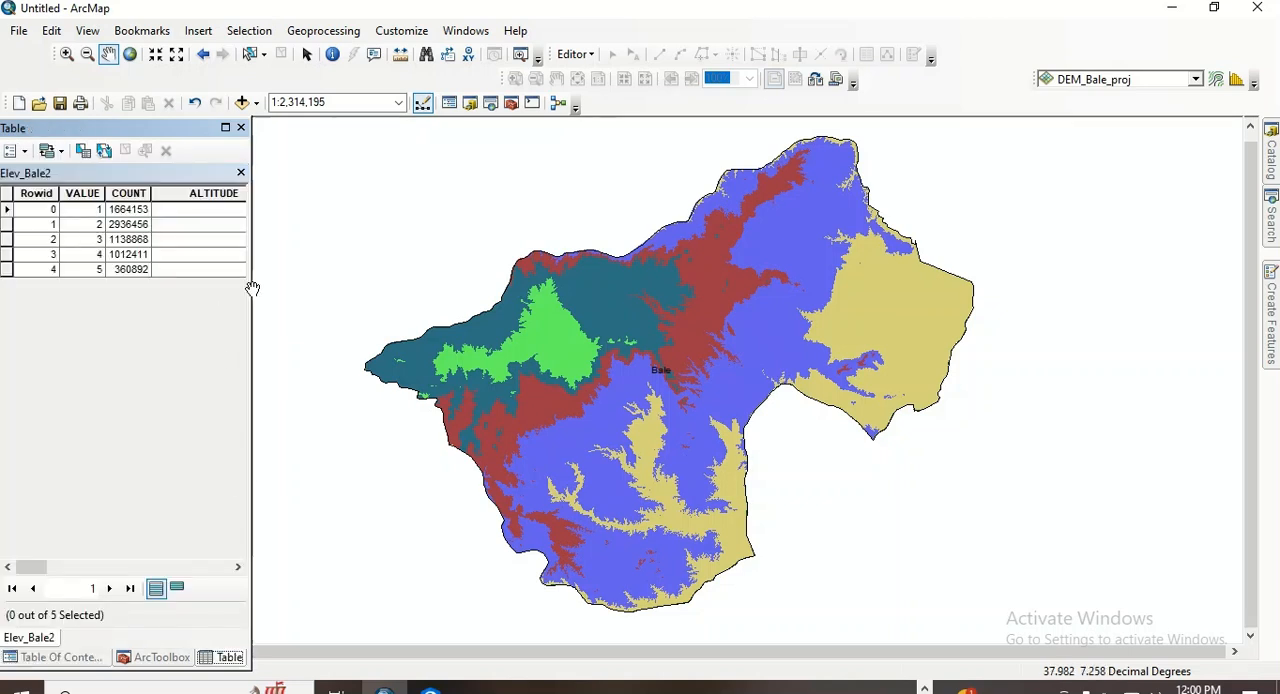
# - Widen the Elev_Bale2 table to show the ALTITUDE, AEZ and AREA fields, and start an edit session on elev_bale2.vat
pyautogui.moveTo(252, 288); pyautogui.dragTo(590, 329)
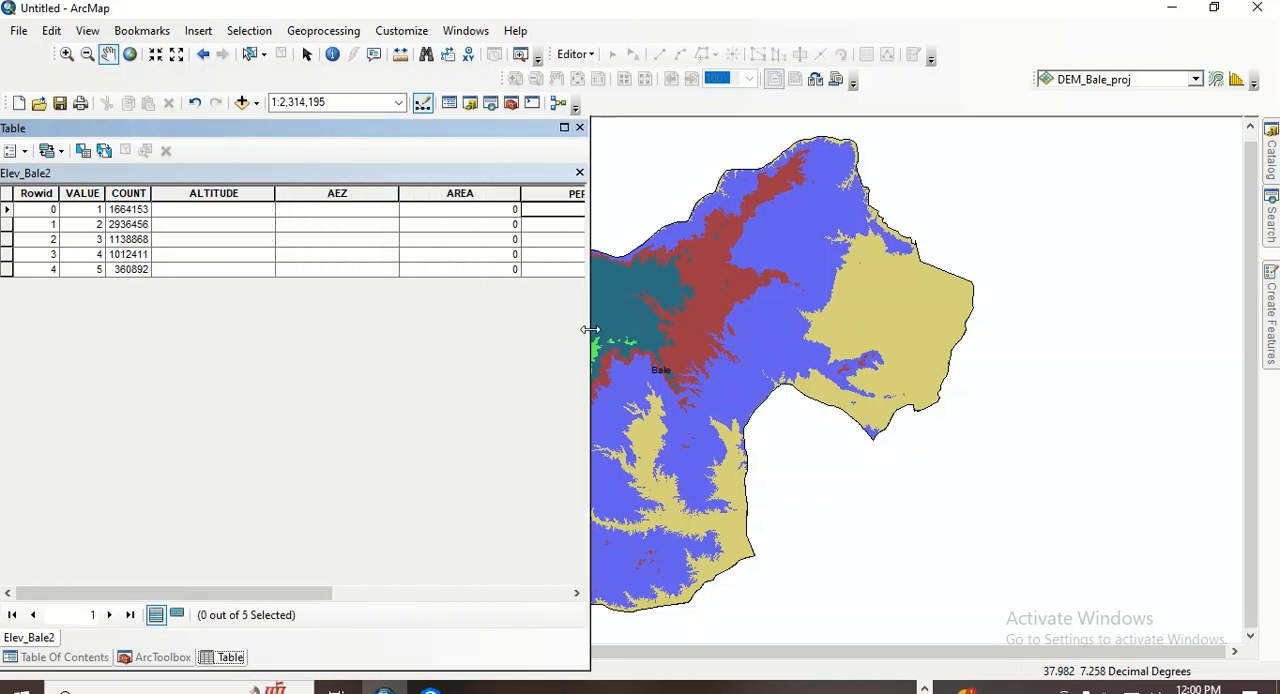
pyautogui.click(590, 55)
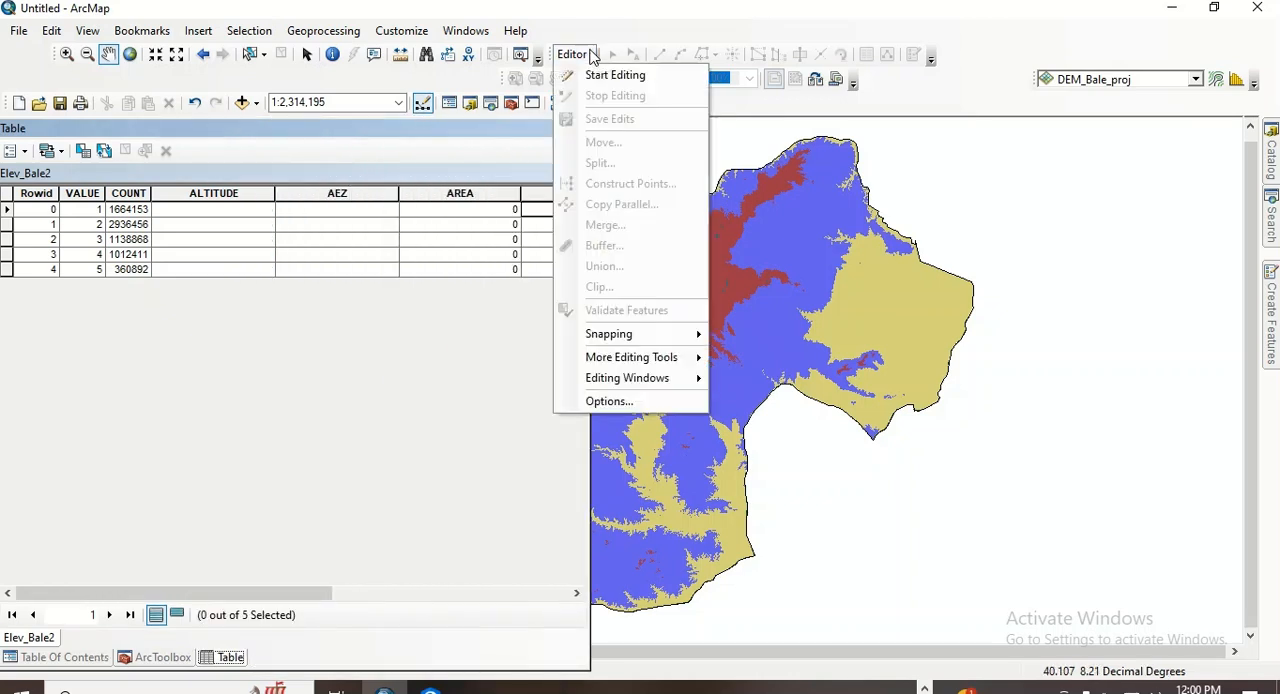
pyautogui.click(600, 75)
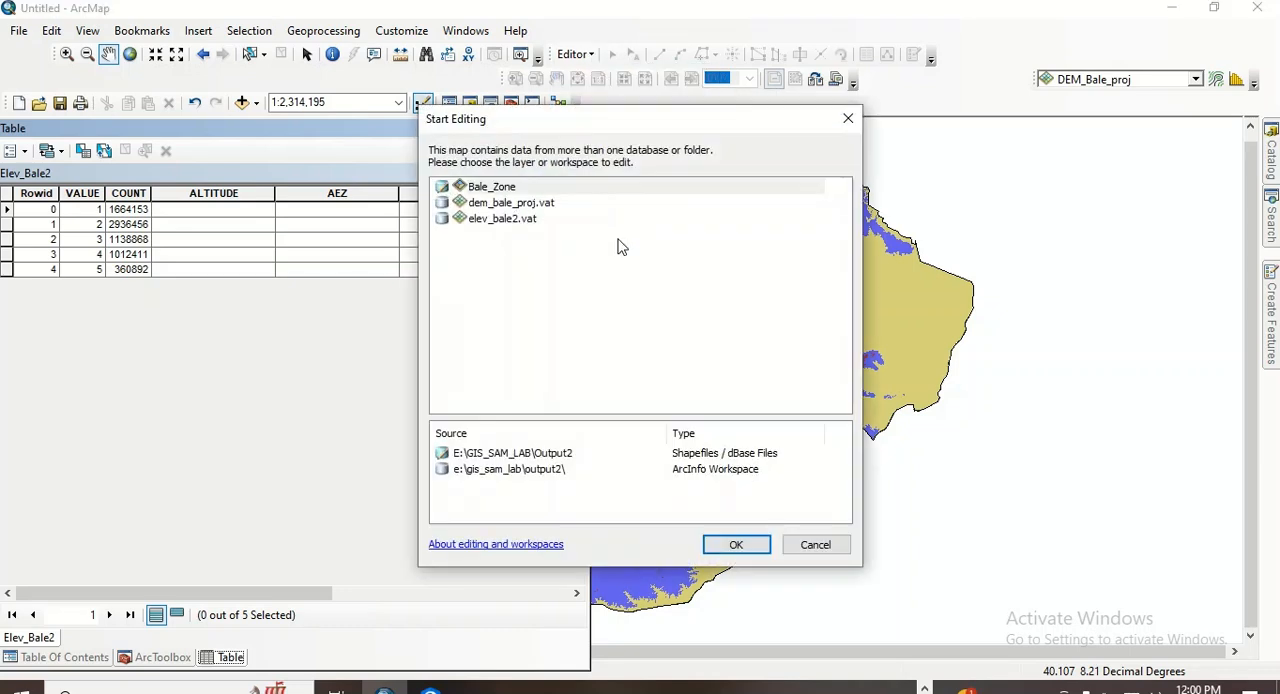
pyautogui.click(514, 225)
pyautogui.click(736, 544)
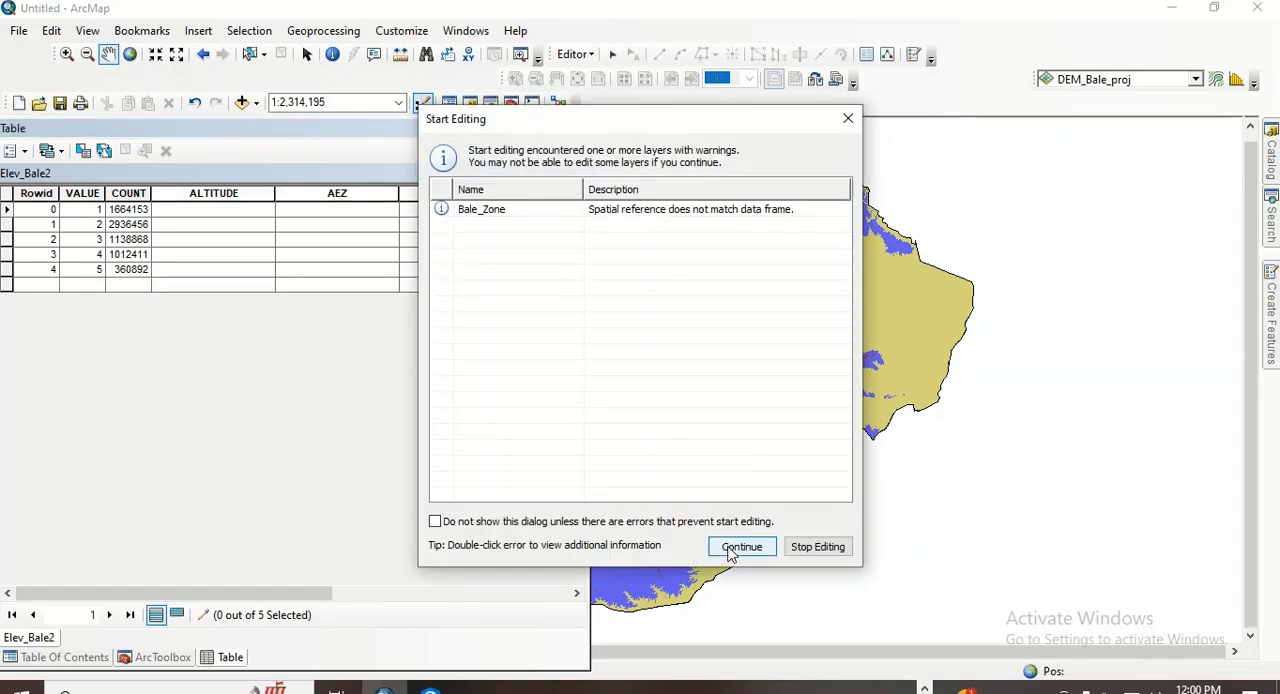
pyautogui.click(741, 547)
# - Enter 302 - 1022 as the ALTITUDE of the class with VALUE 1
pyautogui.click(195, 214)
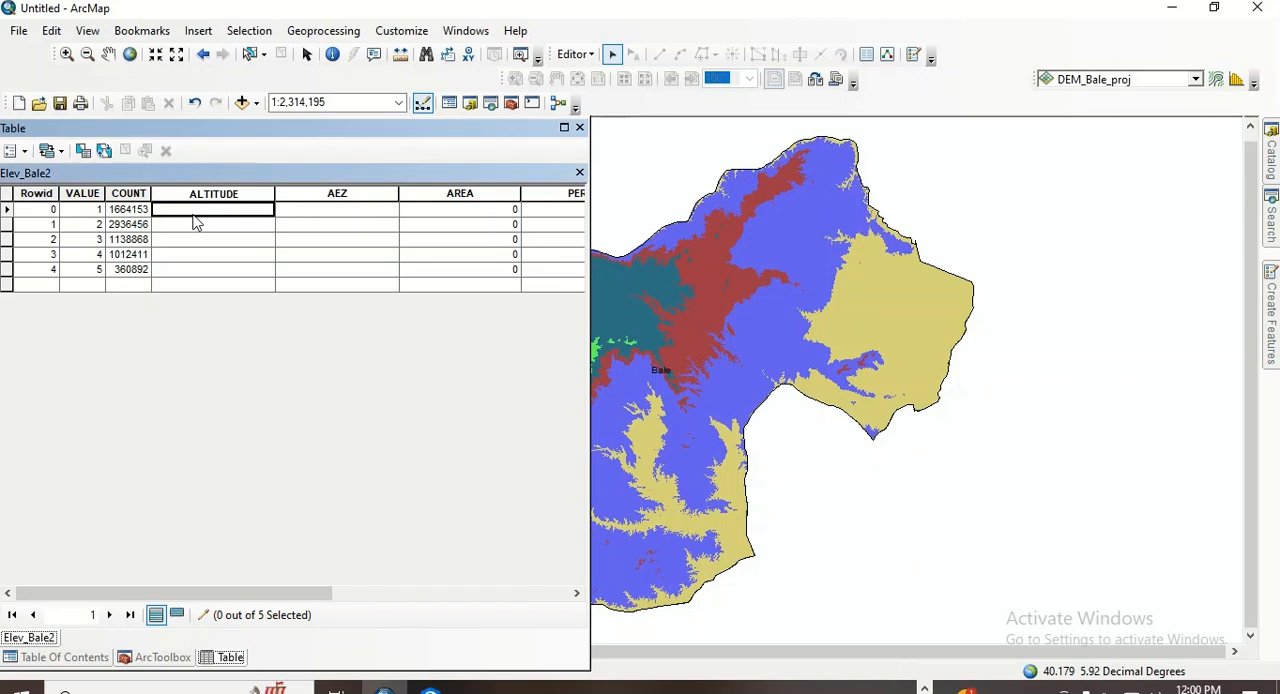
pyautogui.click(179, 209)
pyautogui.write('30')
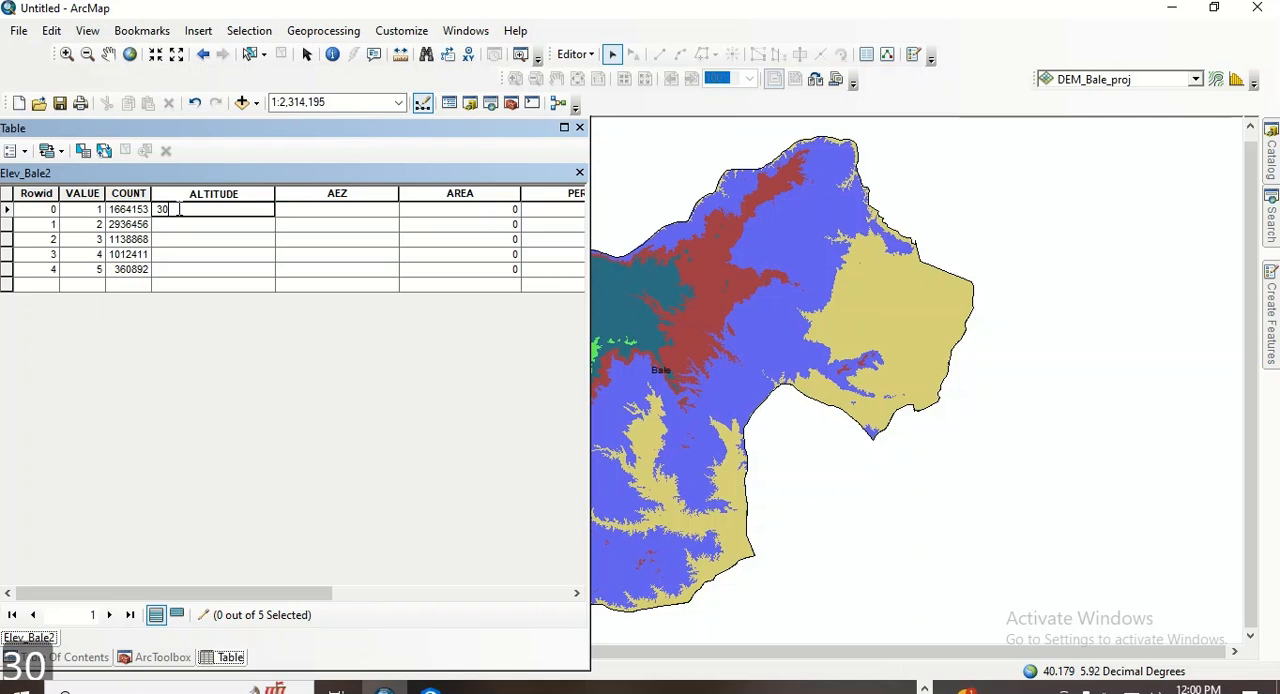
pyautogui.write('2 -')
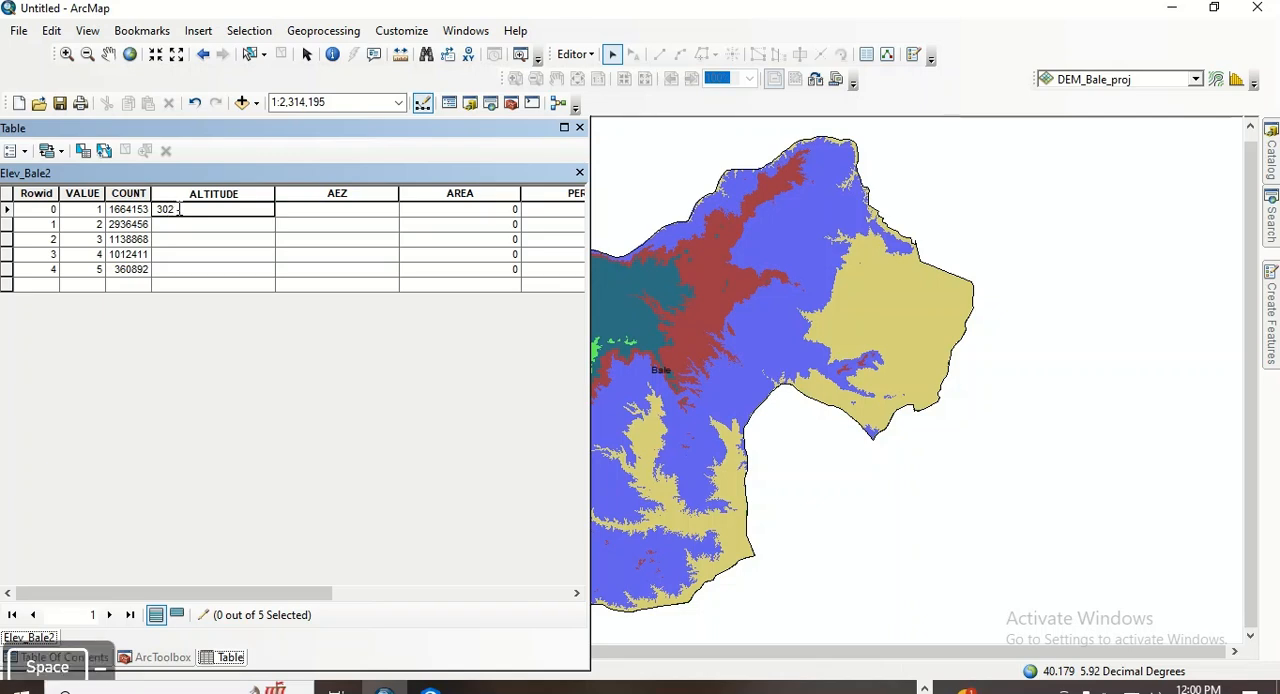
pyautogui.write(' 1')
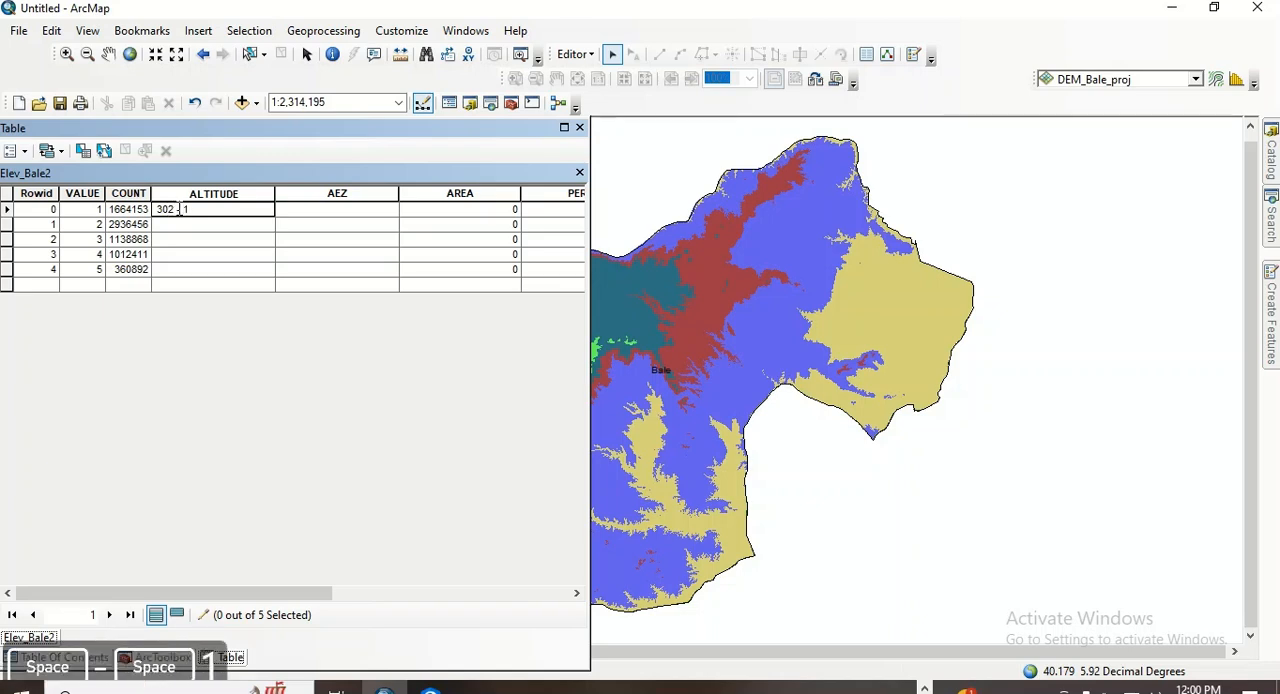
pyautogui.write('02')
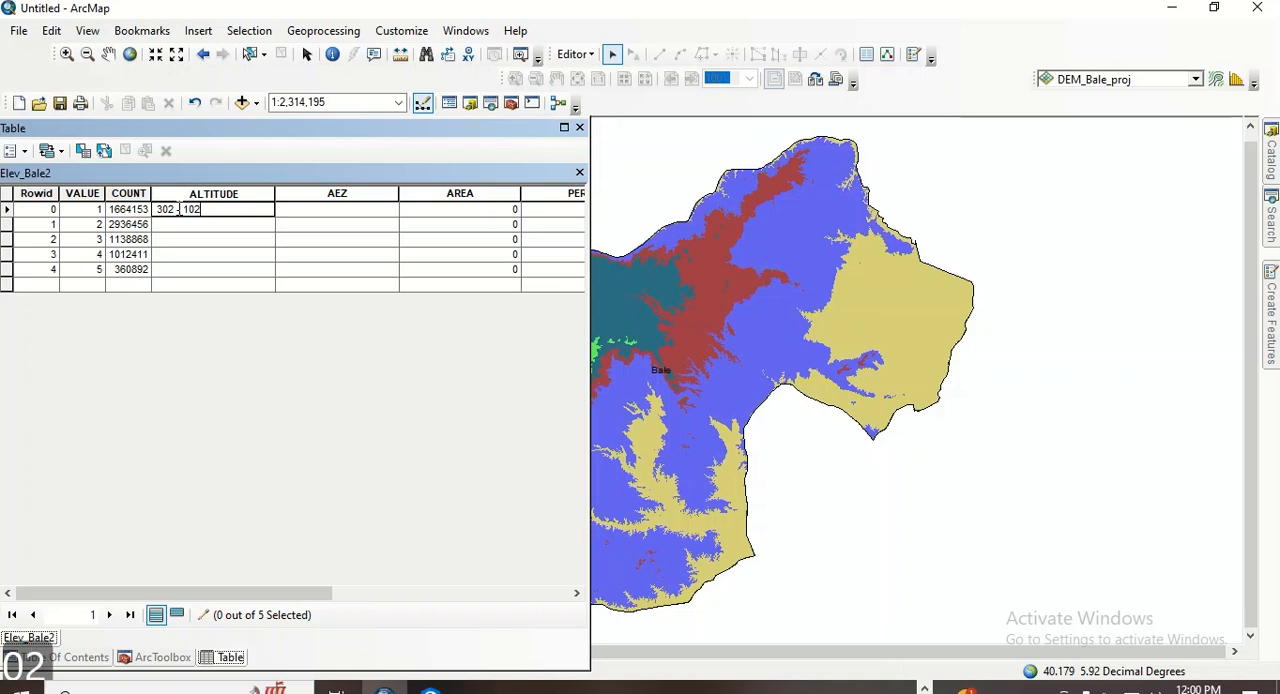
pyautogui.write('2')
# - Enter 1022 - 1494 as the ALTITUDE of the class with VALUE 2
pyautogui.click(172, 225)
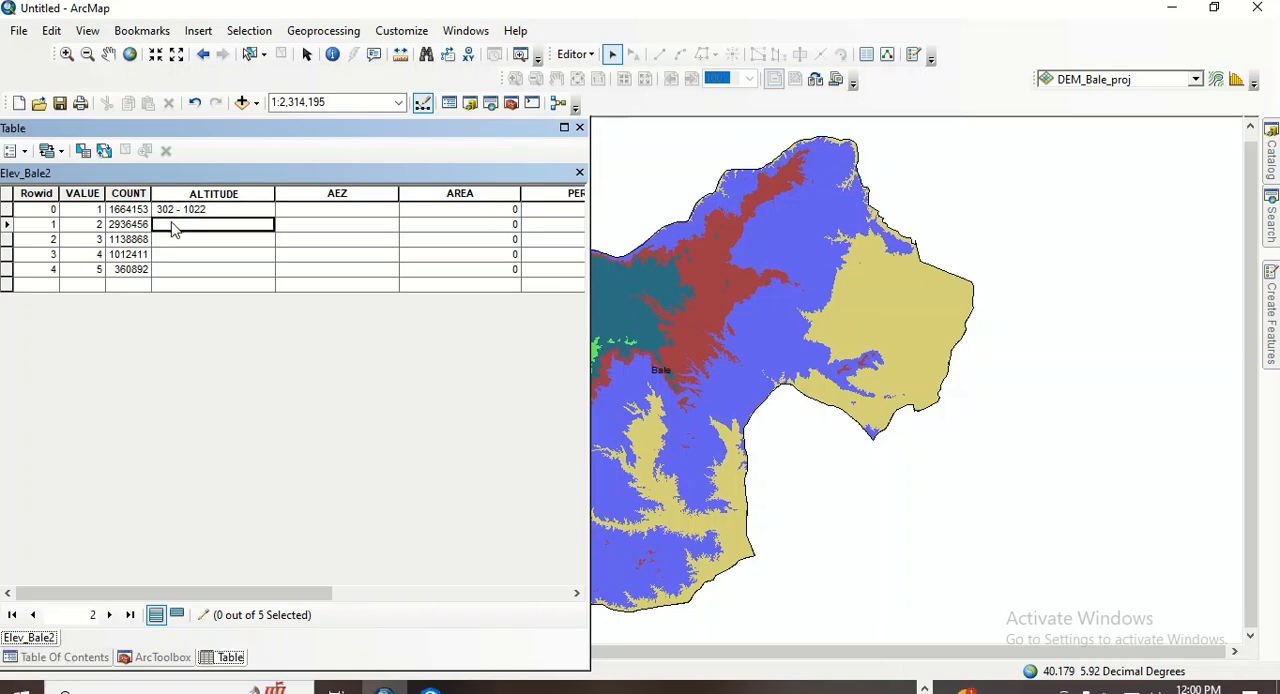
pyautogui.click(163, 224)
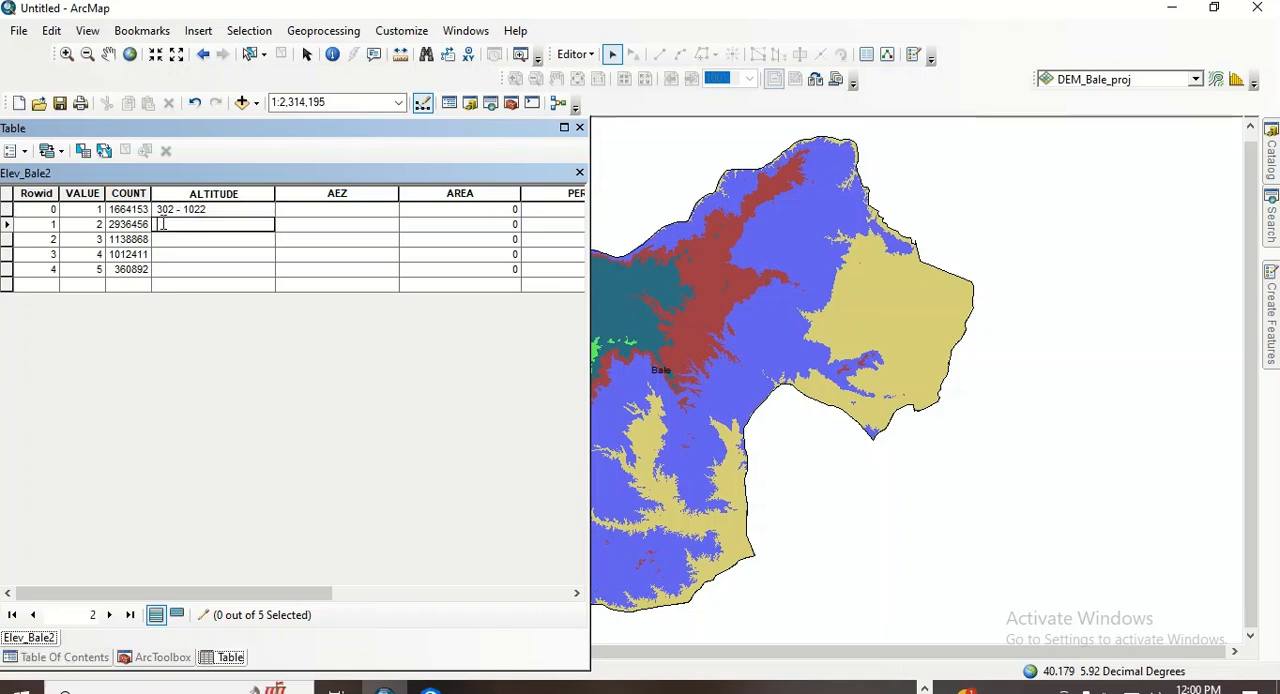
pyautogui.write('1022 -')
pyautogui.write('1')
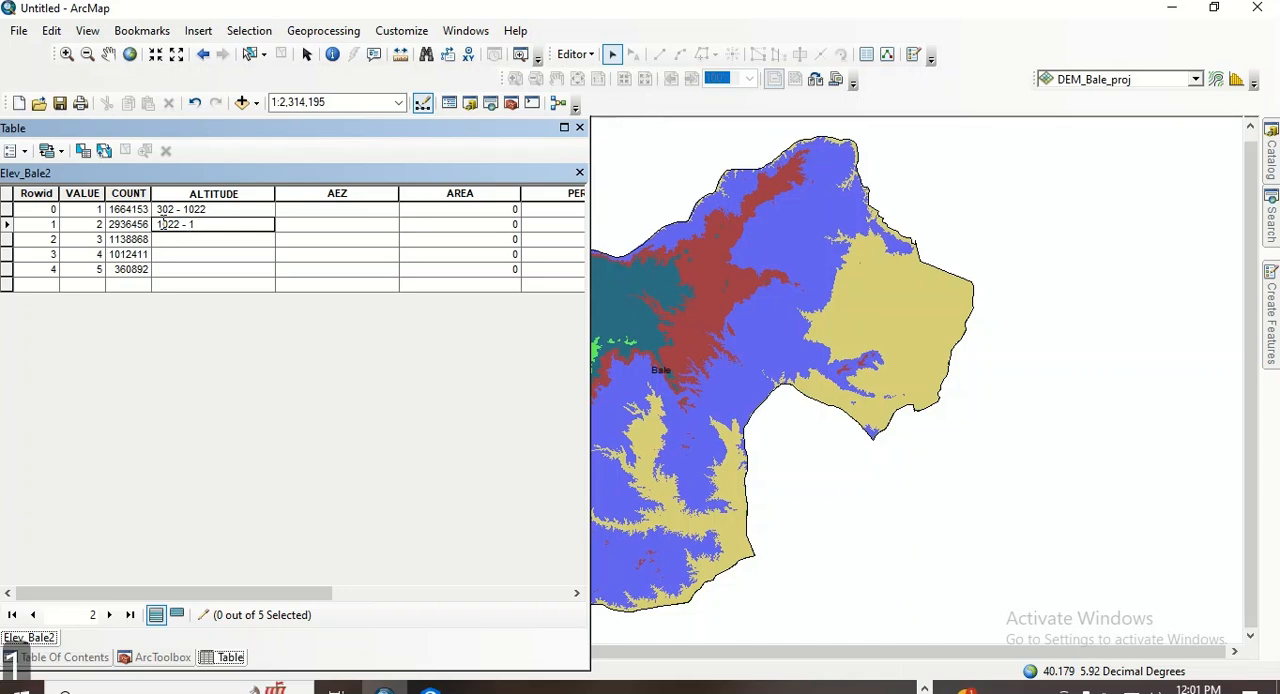
pyautogui.write('49')
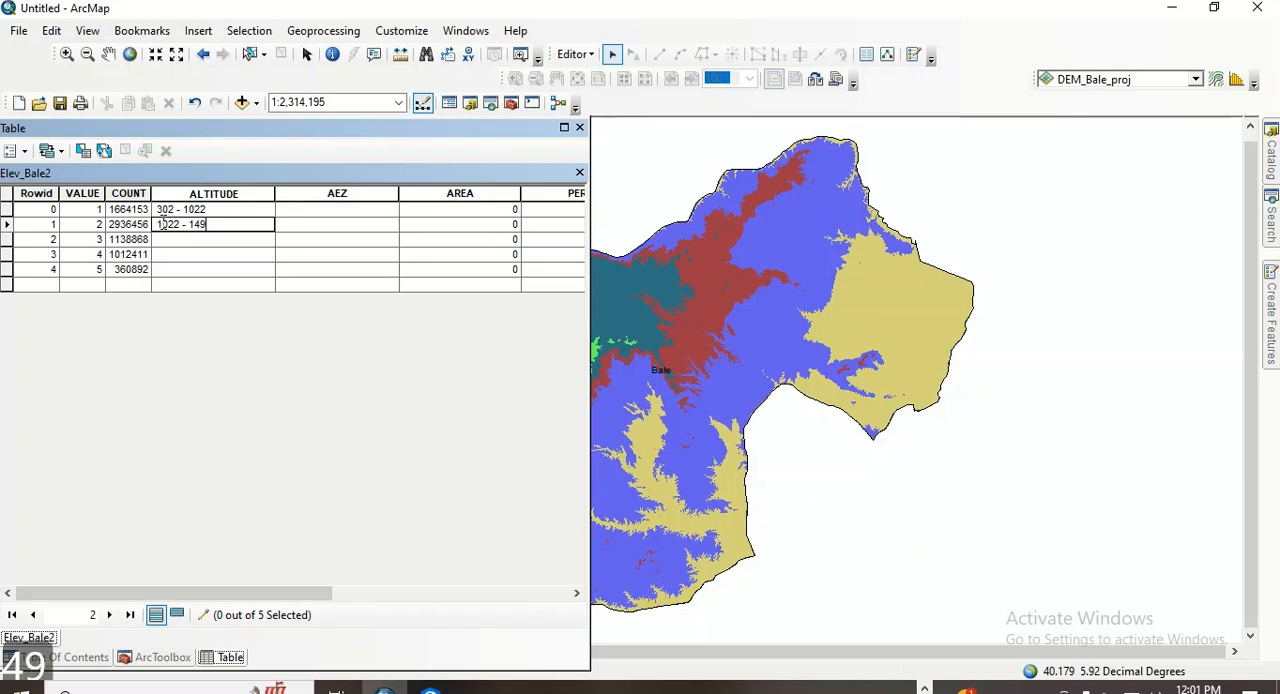
pyautogui.write('4')
# - Enter 1494 - 2111 as the ALTITUDE of the class with VALUE 3
pyautogui.click(159, 239)
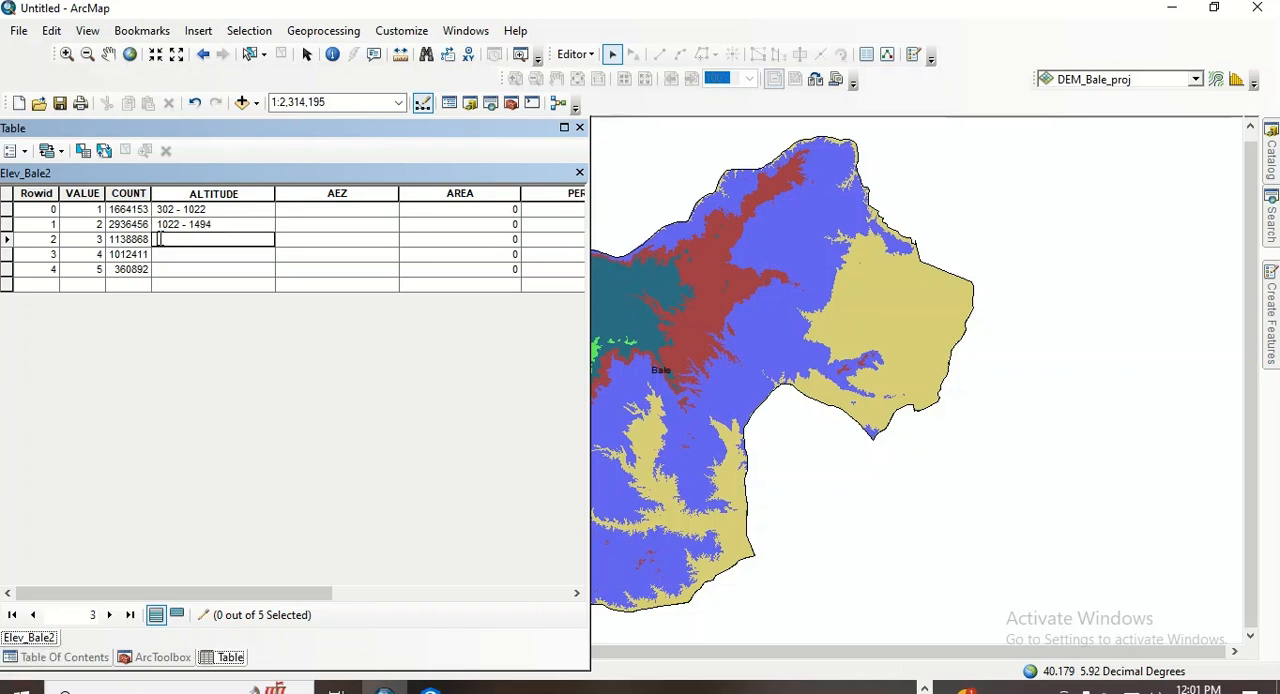
pyautogui.write('1')
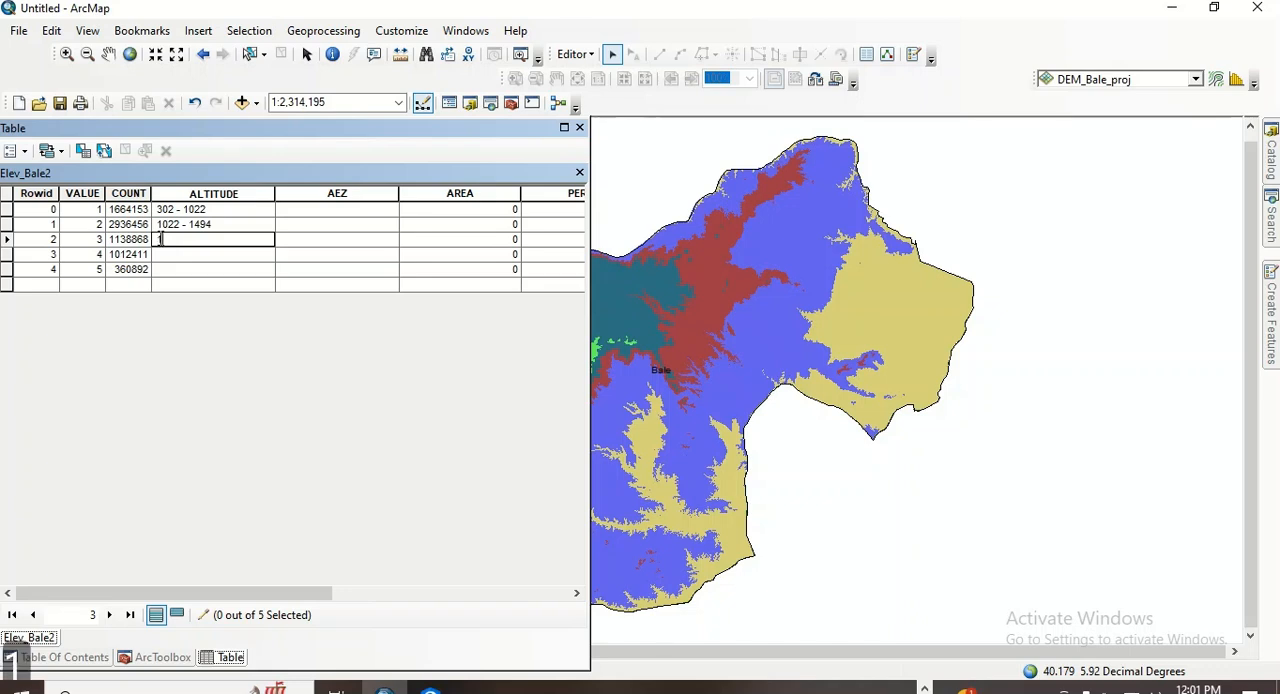
pyautogui.write('494')
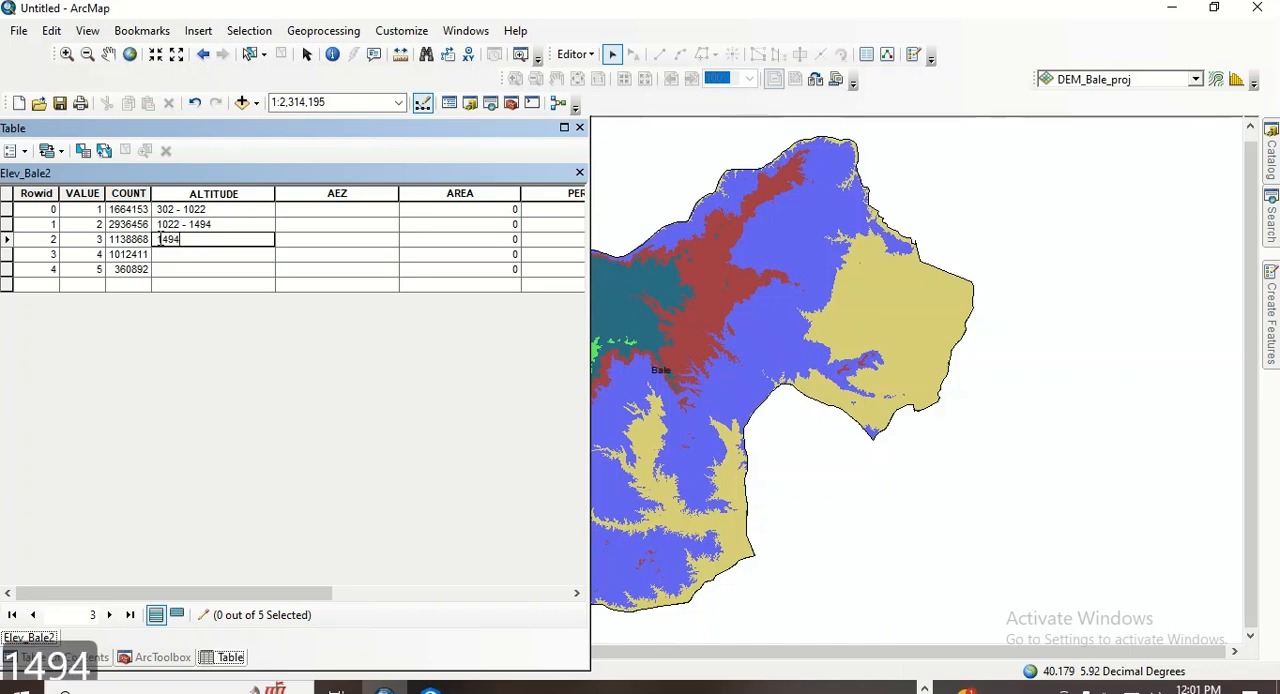
pyautogui.write(' -')
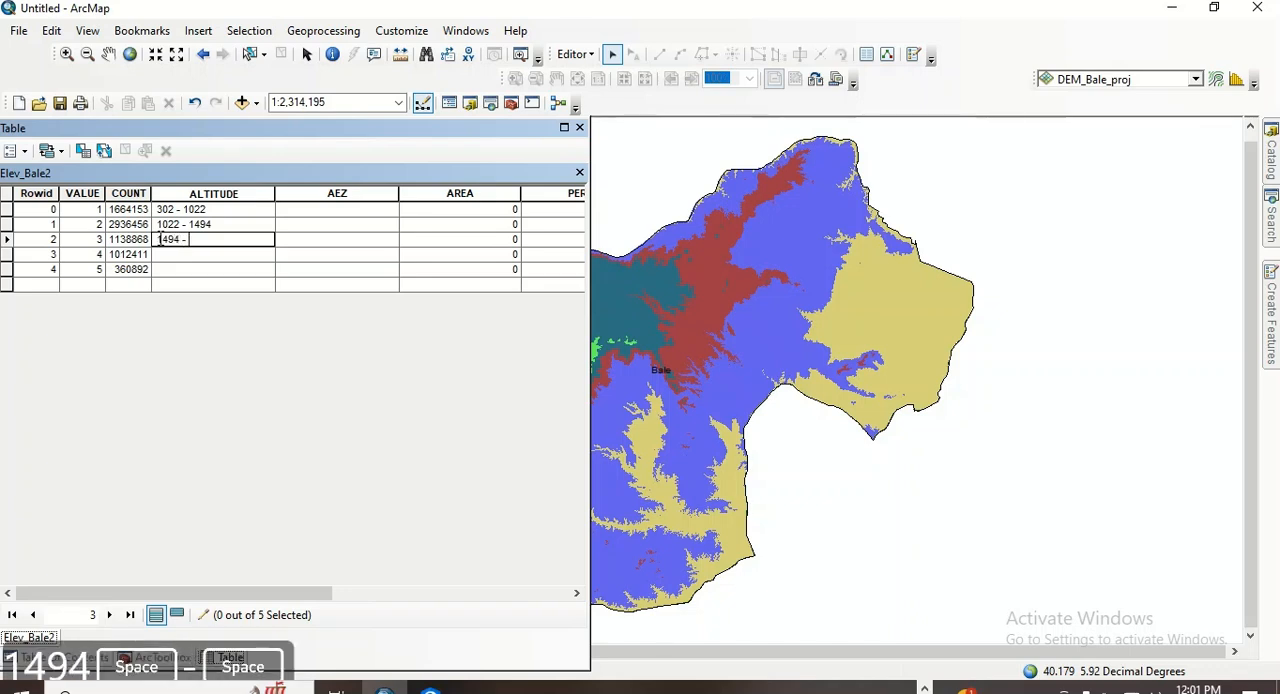
pyautogui.write(' 2111')
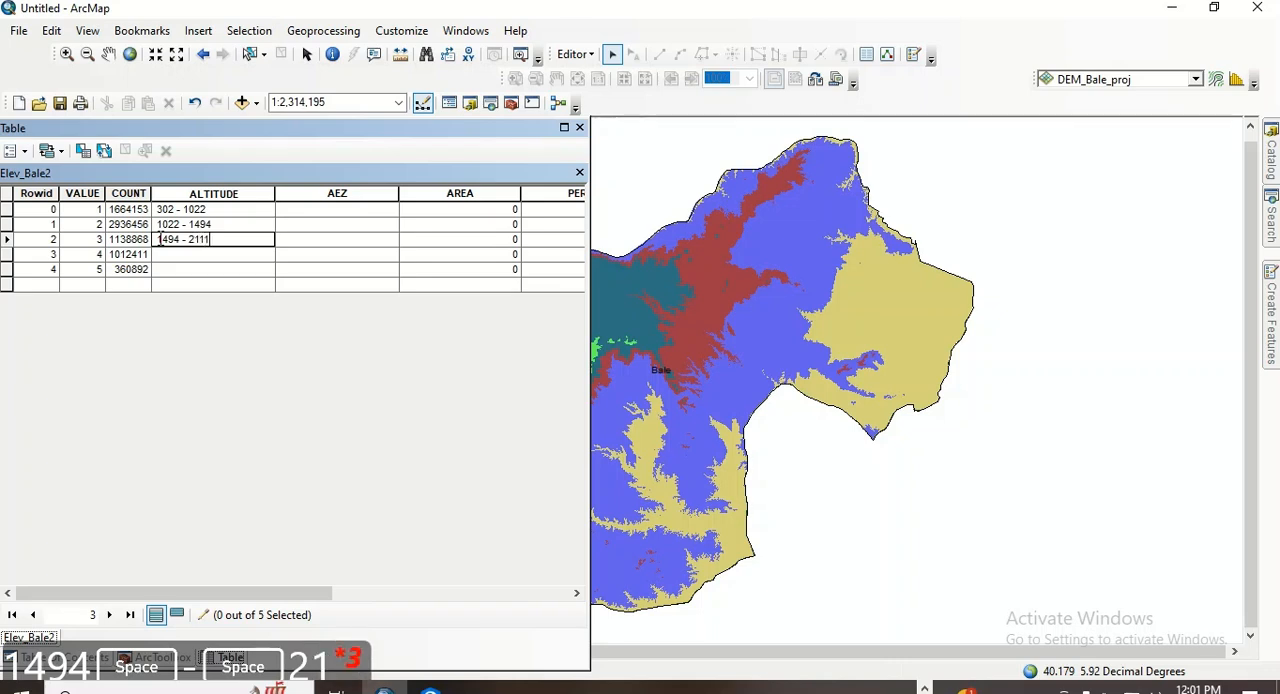
# - Enter 2111 - 2950 as the ALTITUDE of the class with VALUE 4
pyautogui.click(161, 254)
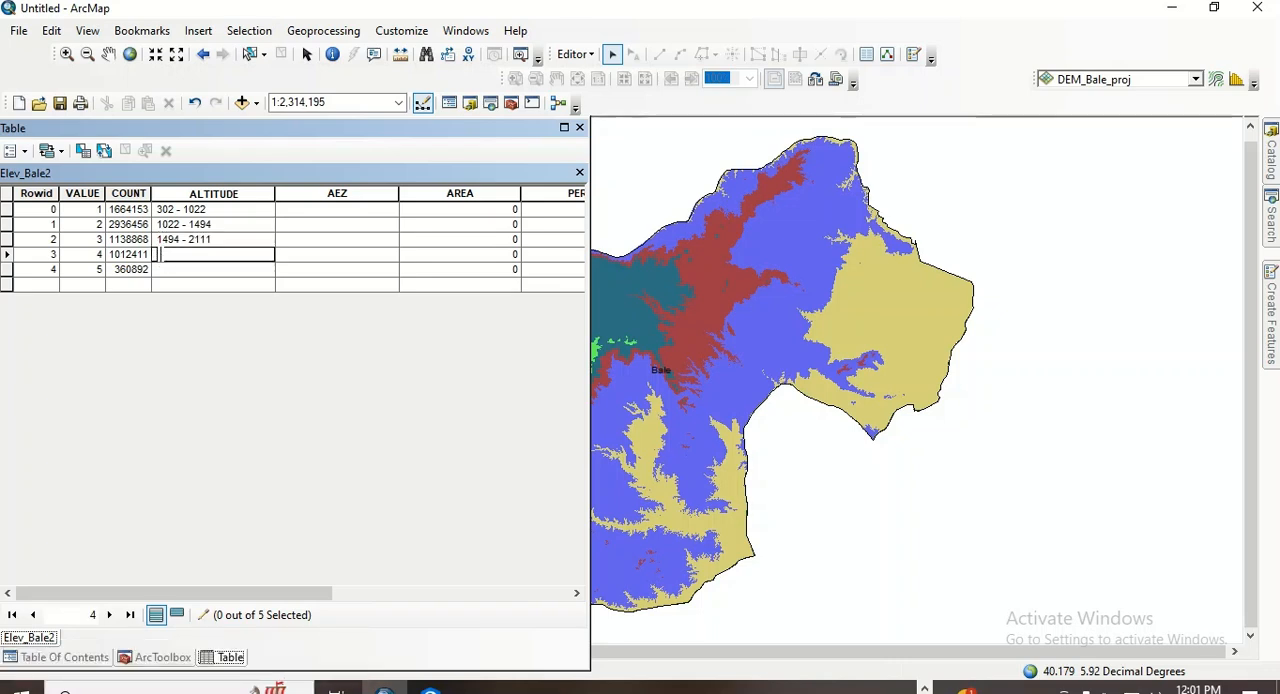
pyautogui.write('2111')
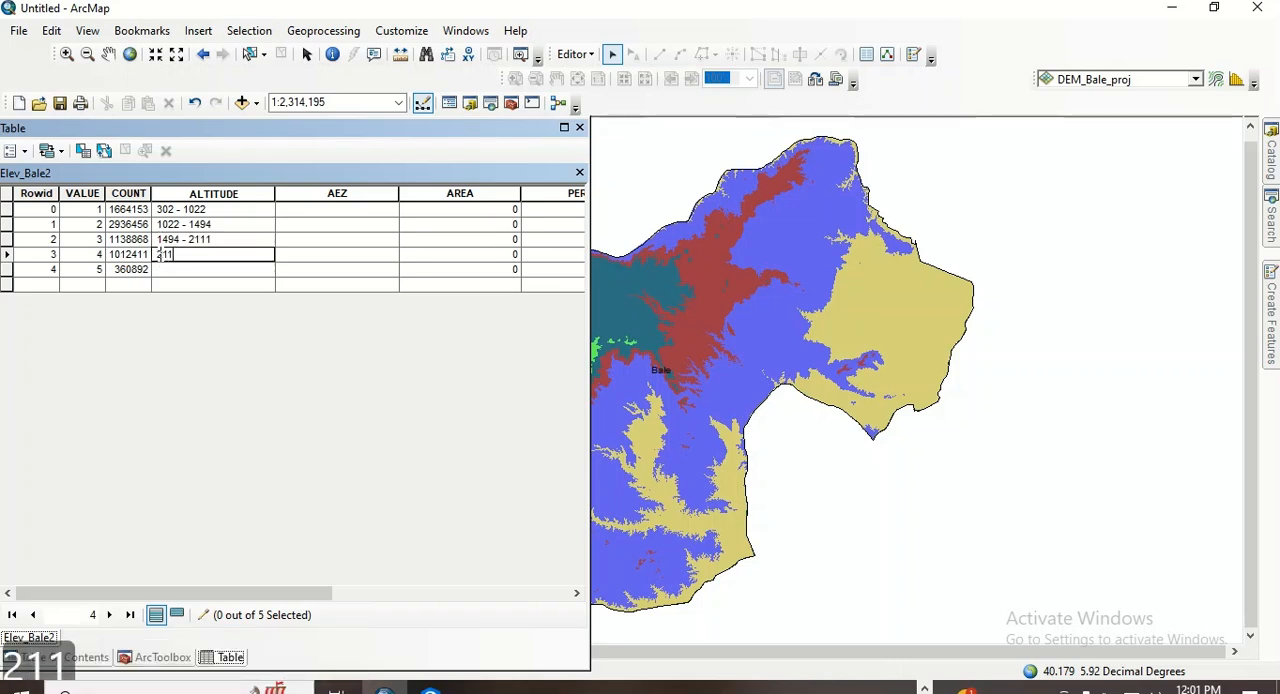
pyautogui.write(' - ')
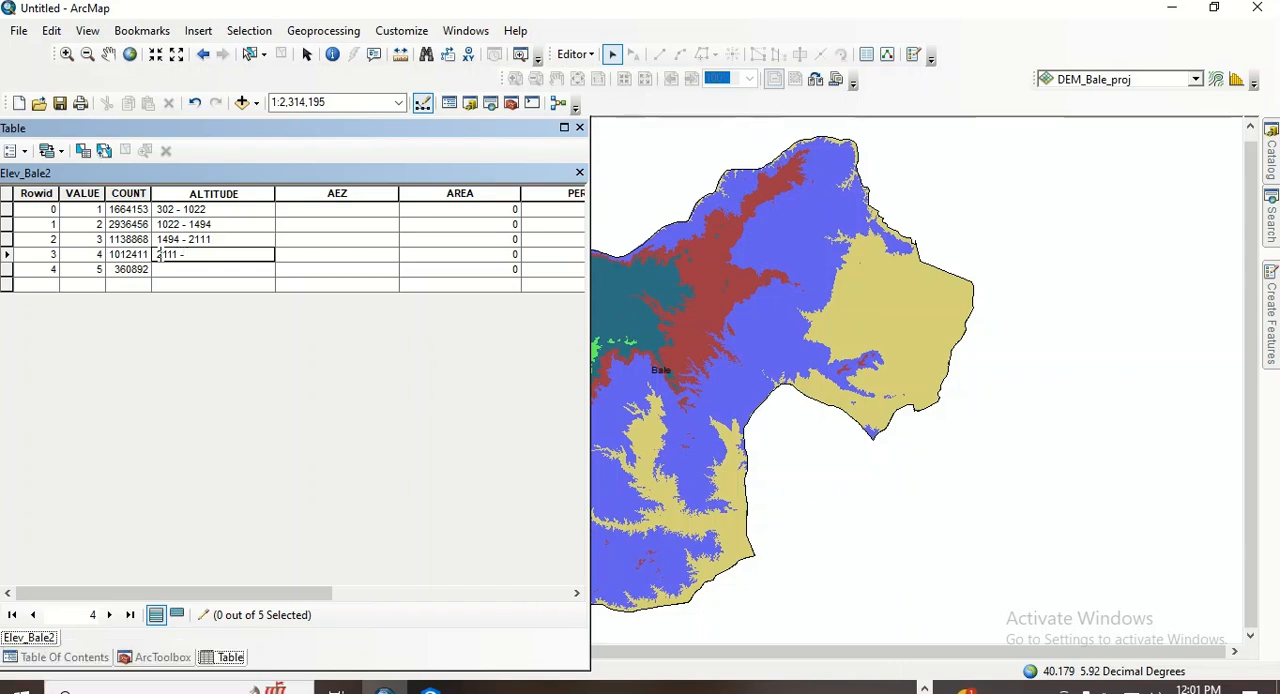
pyautogui.write('2')
pyautogui.write('950')
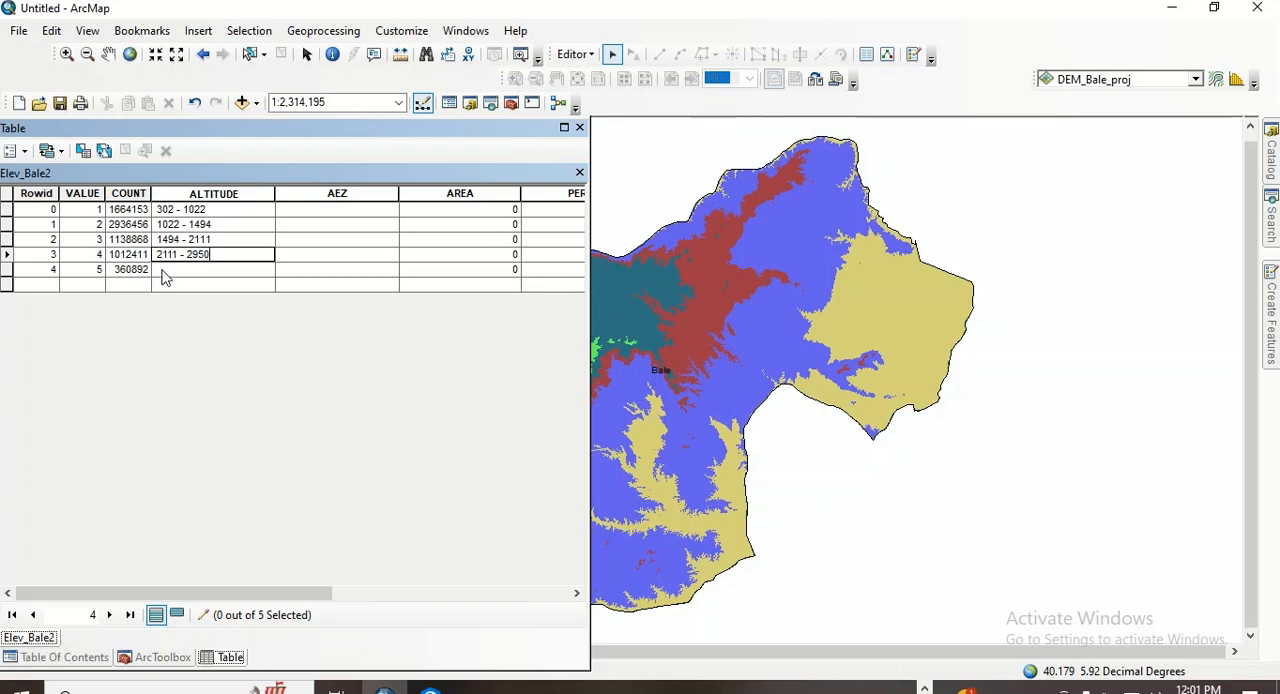
# - Enter 2950 - 4385 as the ALTITUDE of the class with VALUE 5
pyautogui.click(160, 269)
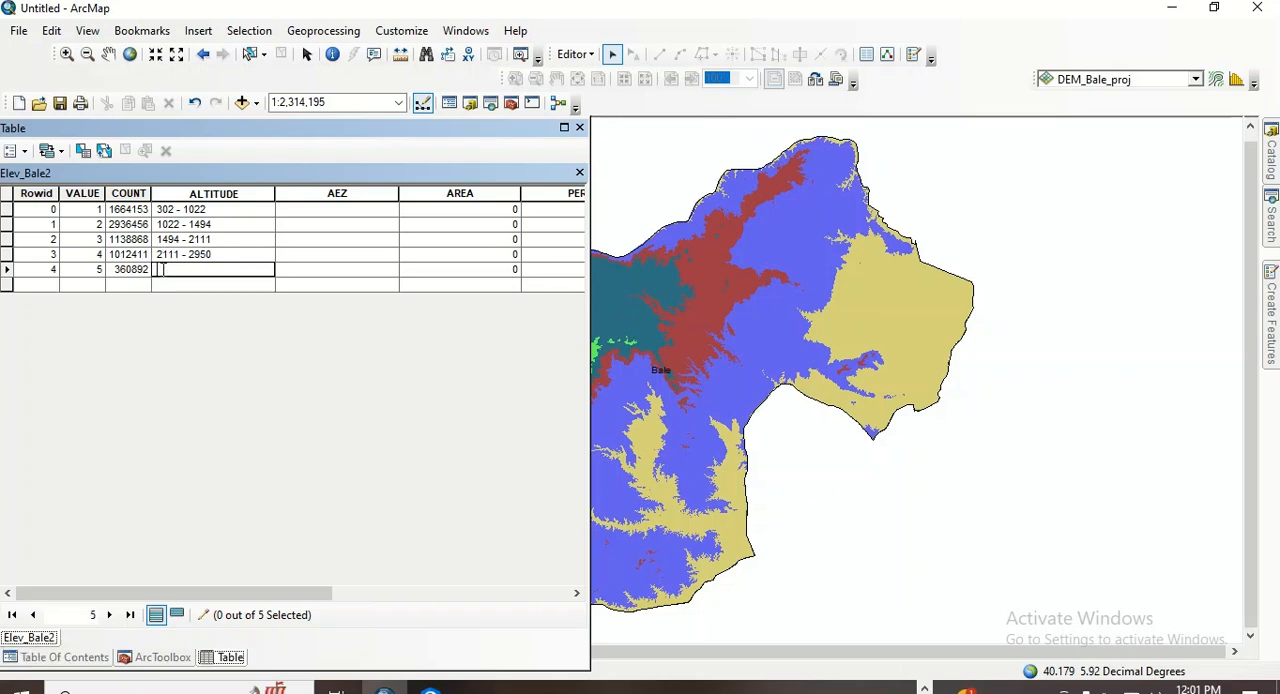
pyautogui.write('2')
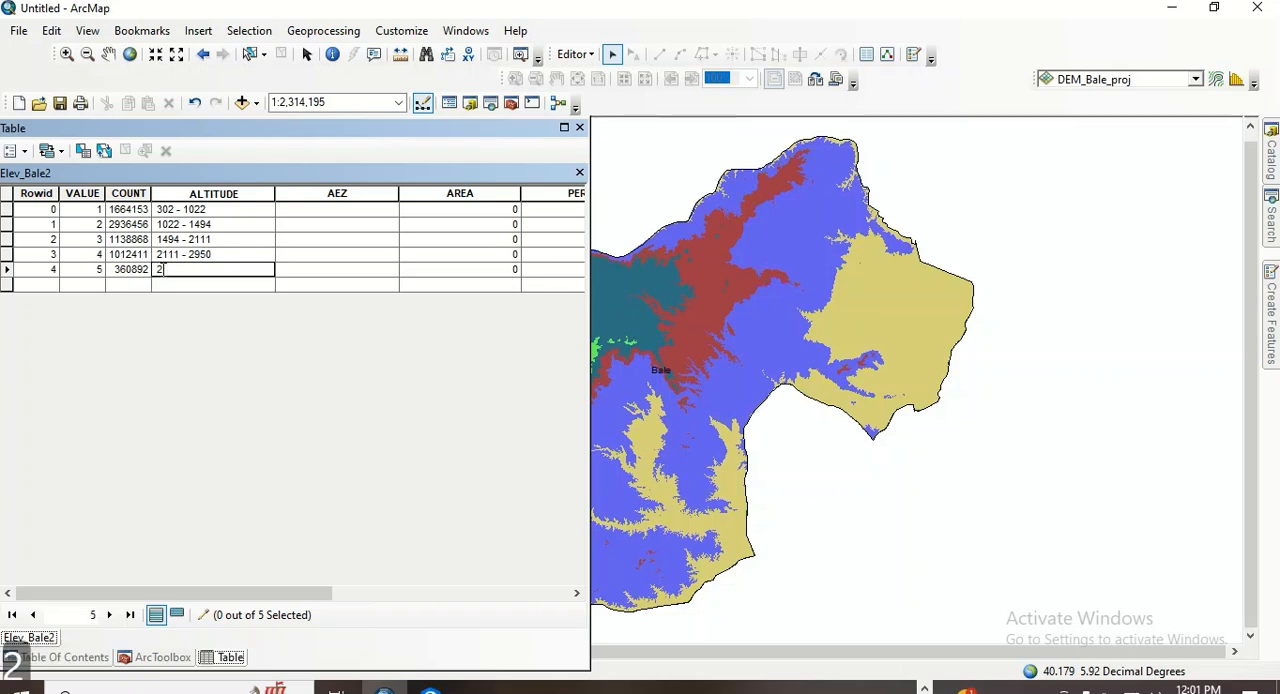
pyautogui.write('950 -')
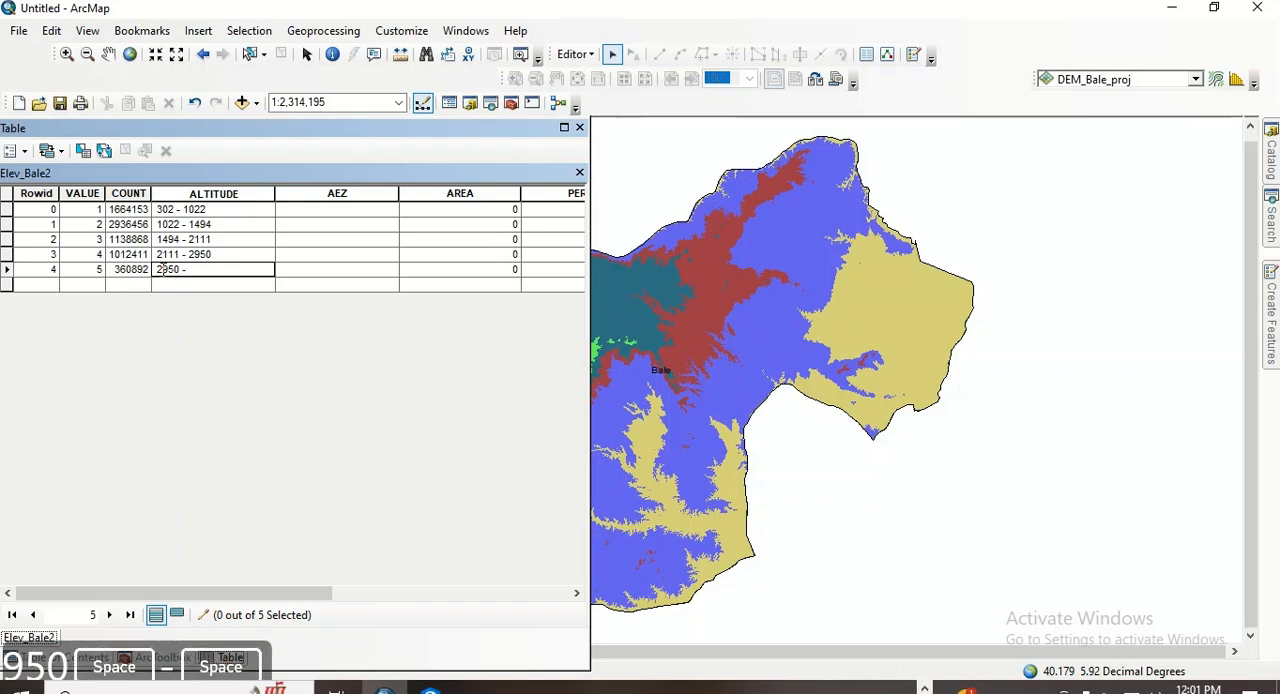
pyautogui.write(' 4')
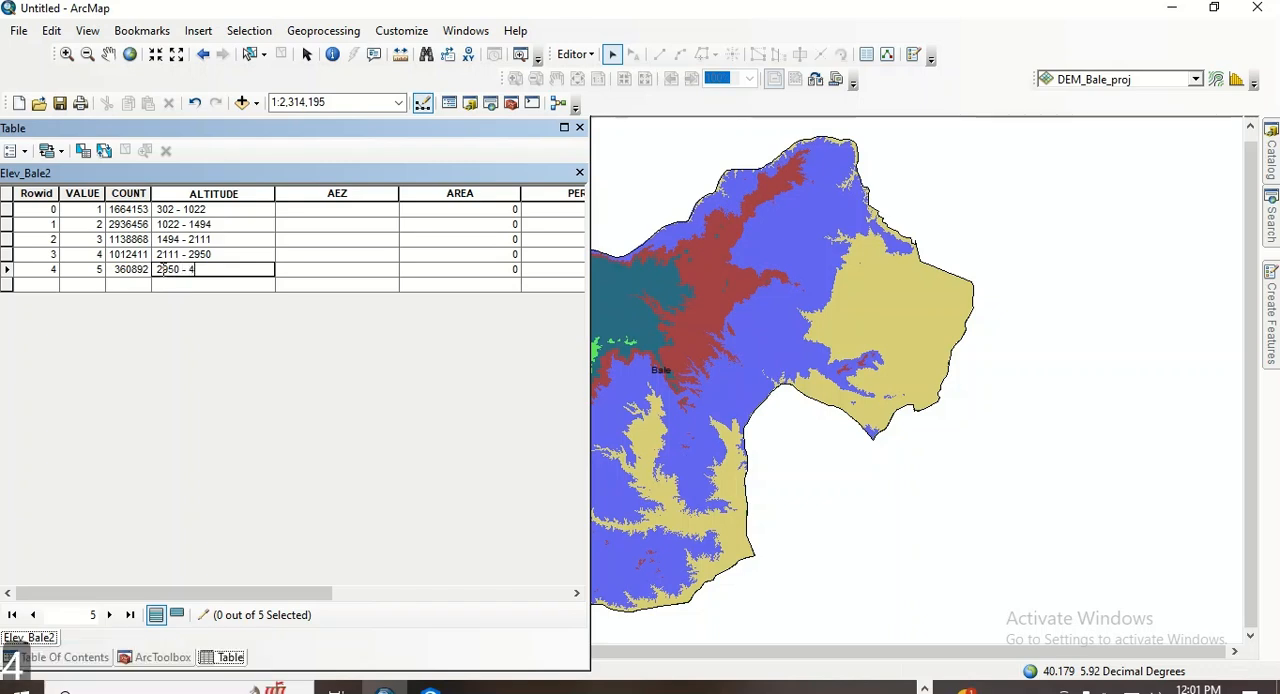
pyautogui.write('3')
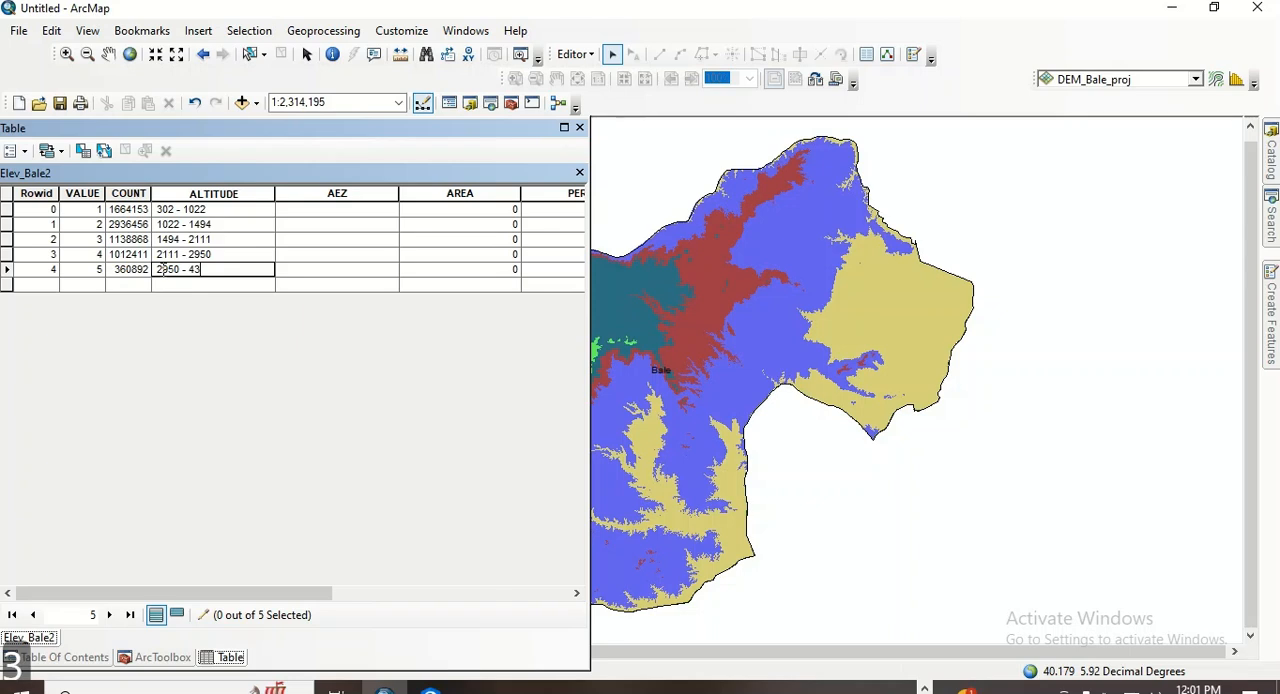
pyautogui.write('85')
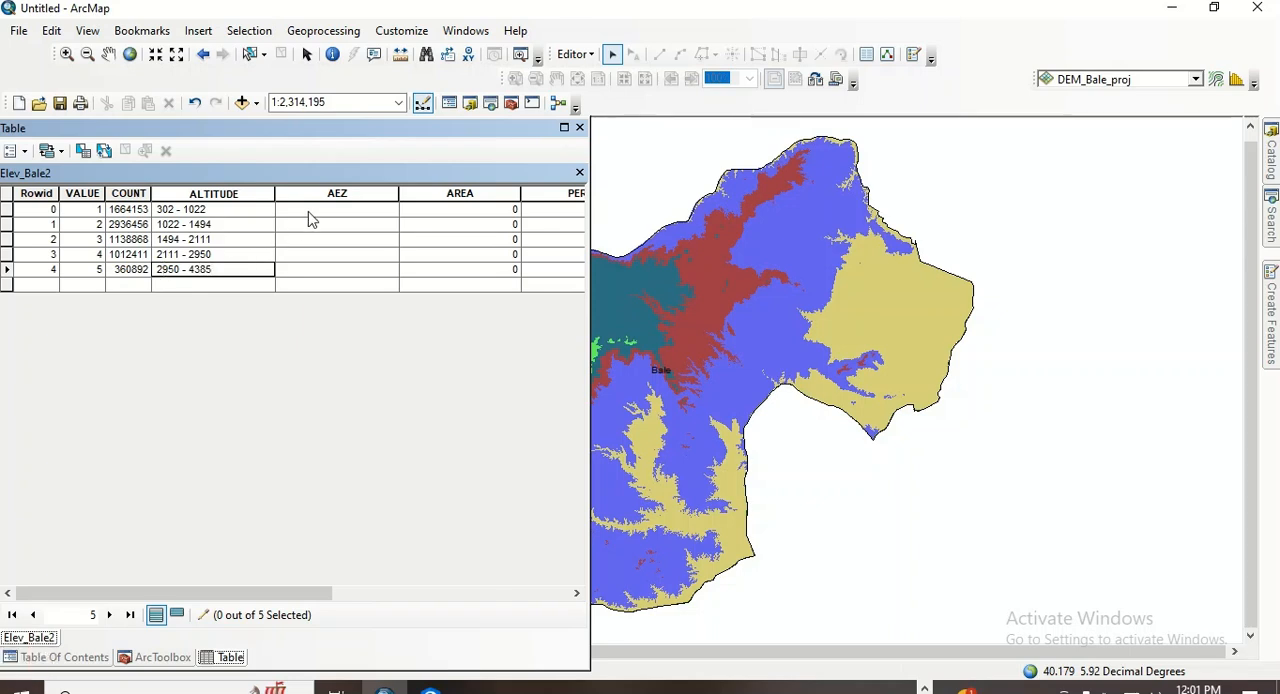
# - Select the AEZ cell of the first class, switch to the Spatial_Modeling2 presentation in PowerPoint and read the slides on Ethiopia's agroecological zones by elevation
pyautogui.click(307, 213)
pyautogui.click(290, 211)
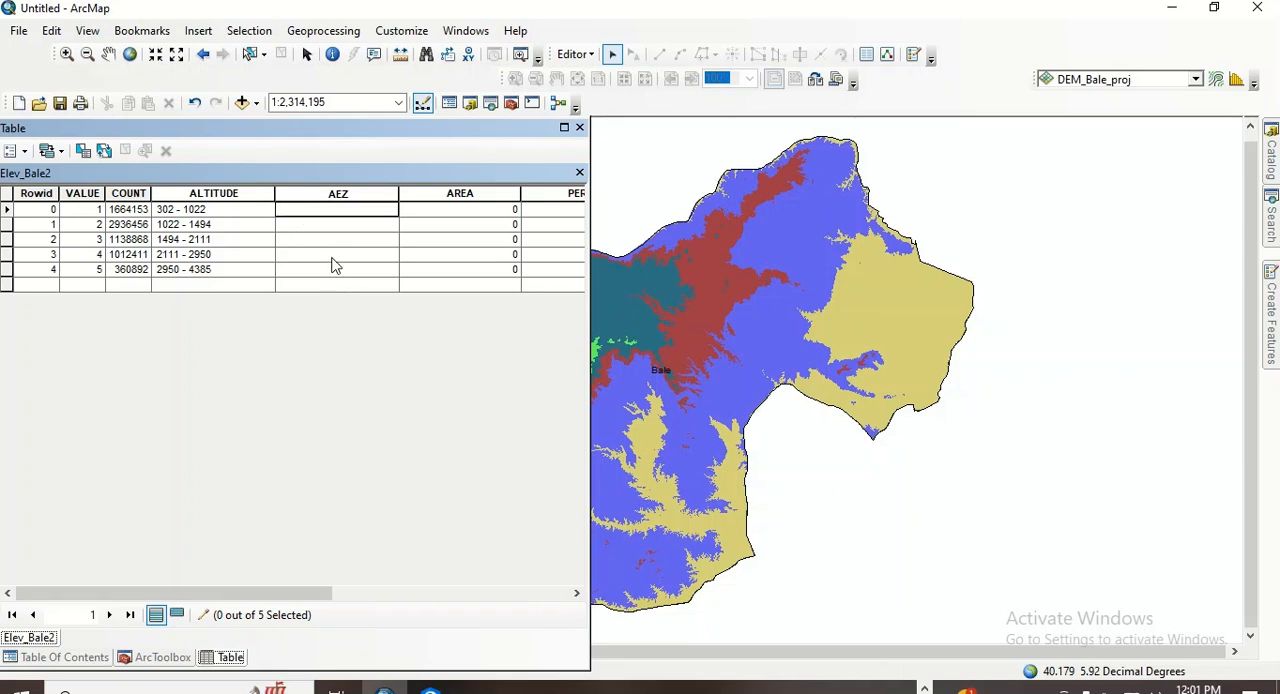
pyautogui.click(925, 689)
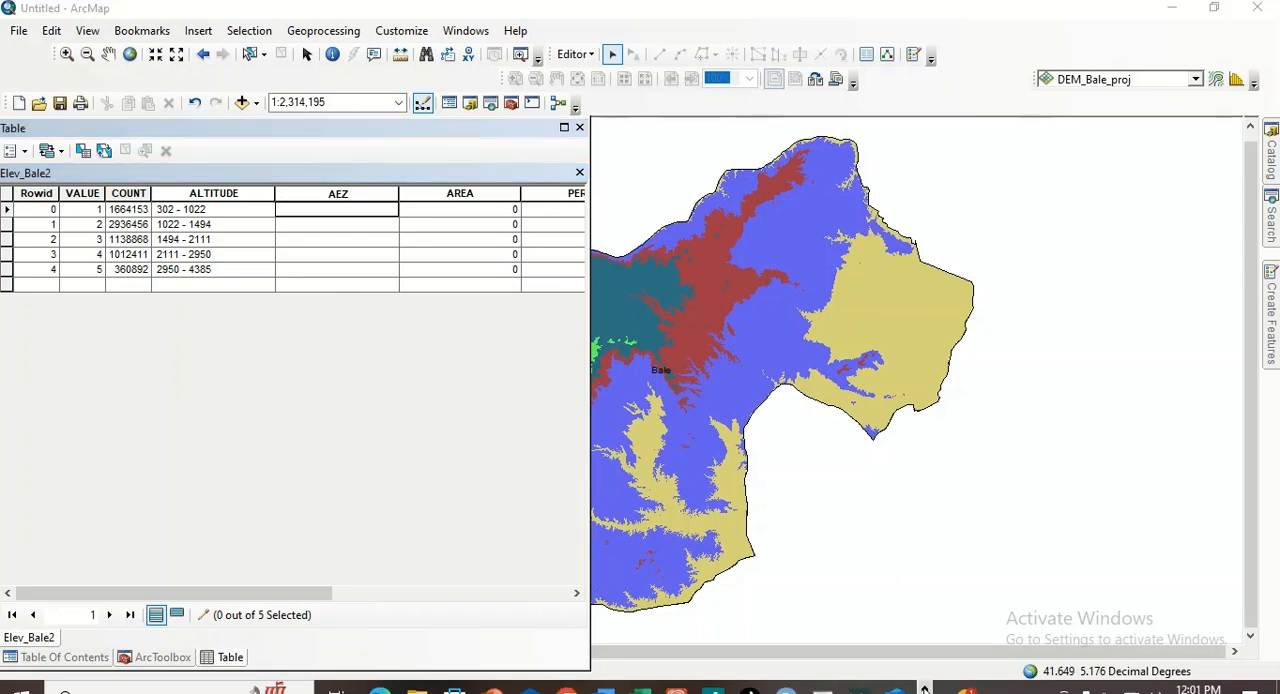
pyautogui.moveTo(493, 690)
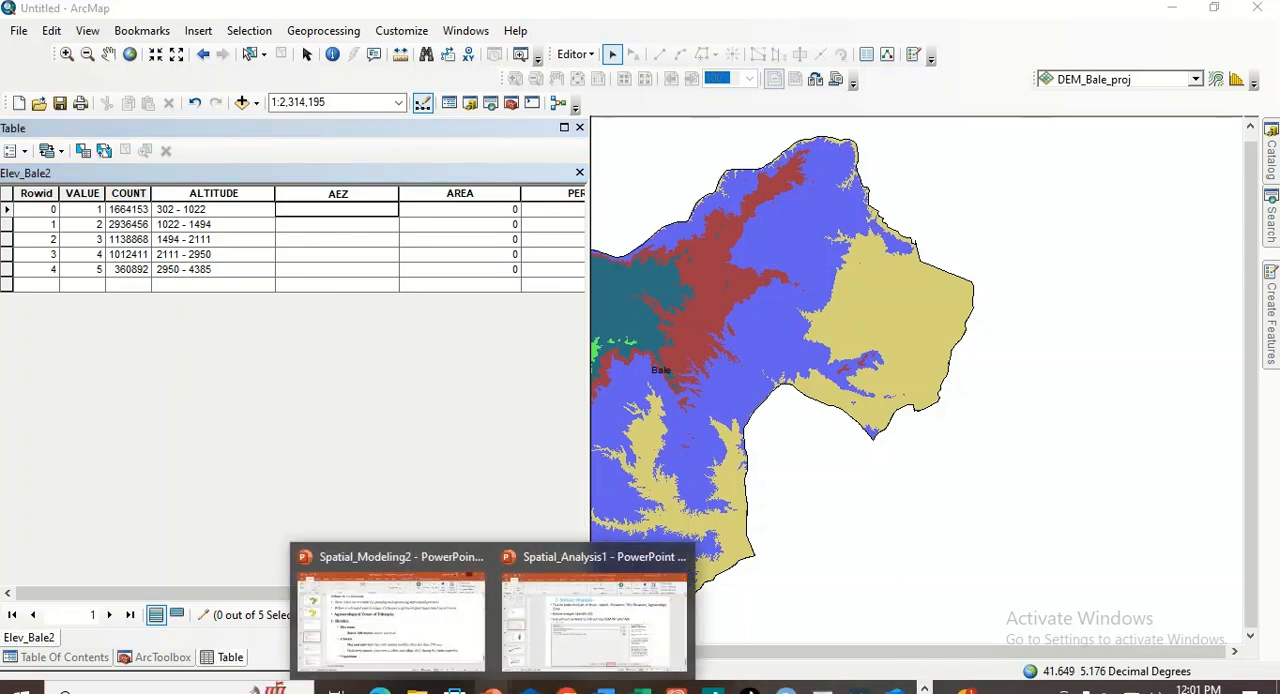
pyautogui.click(394, 650)
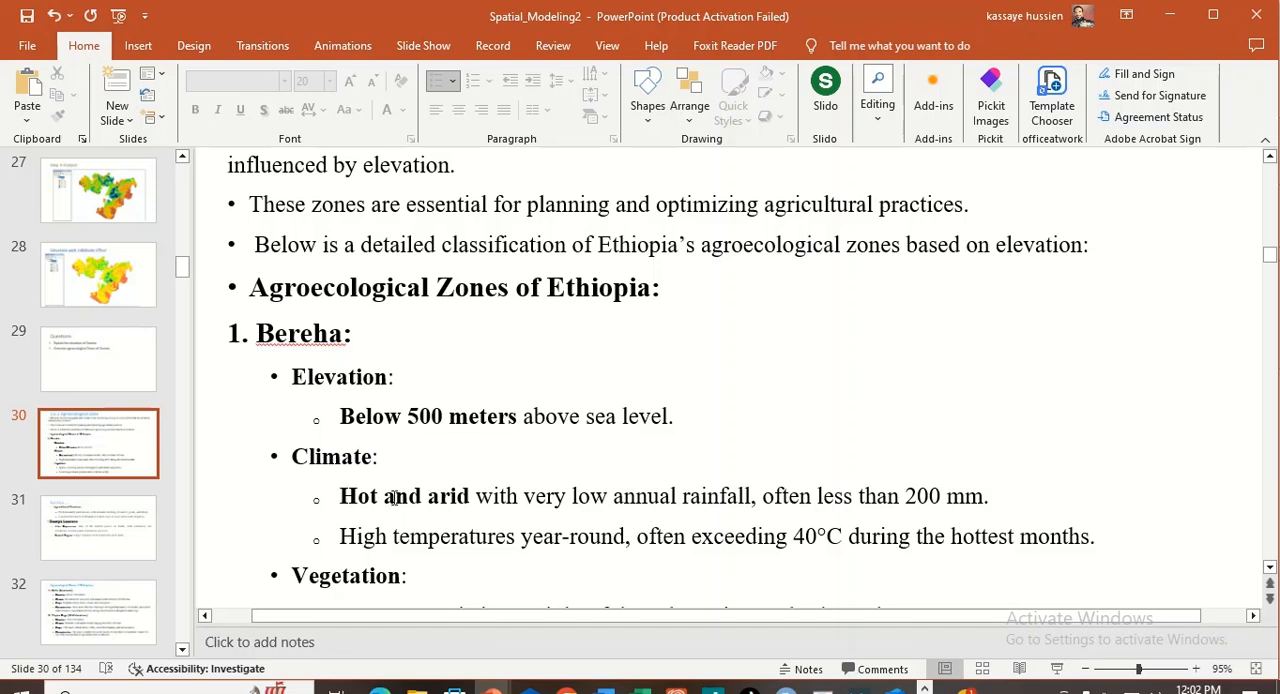
pyautogui.scroll(-5, 394, 497)
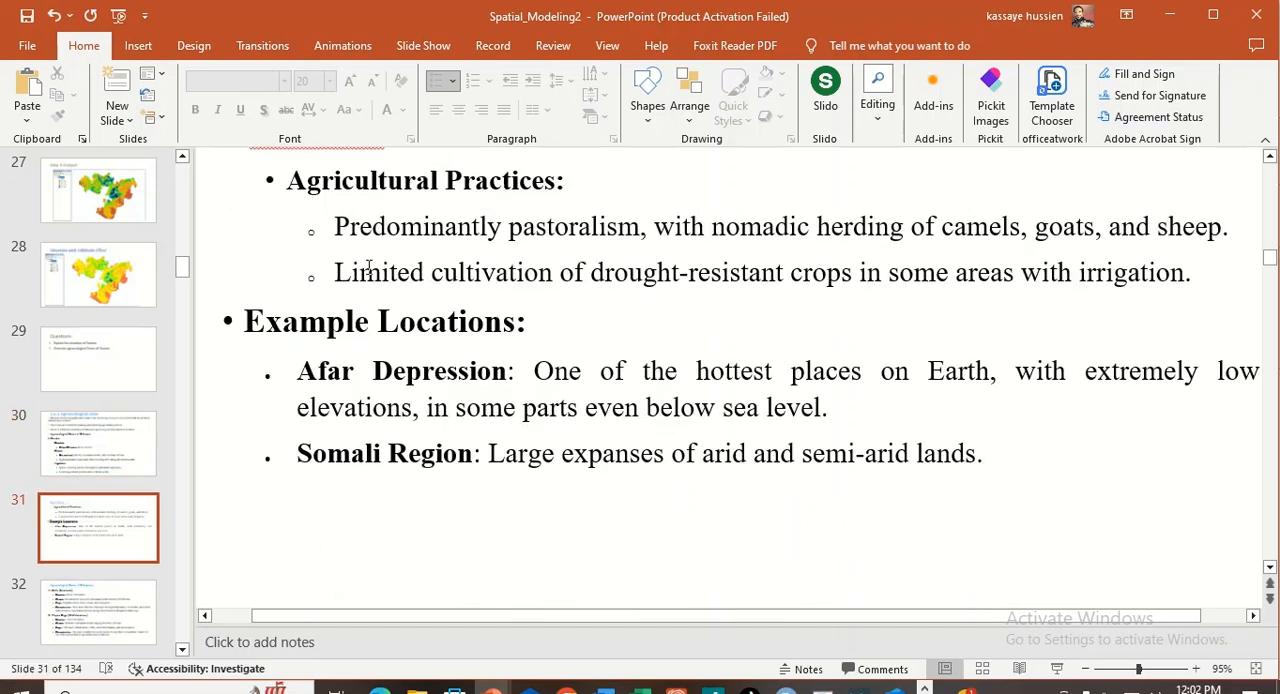
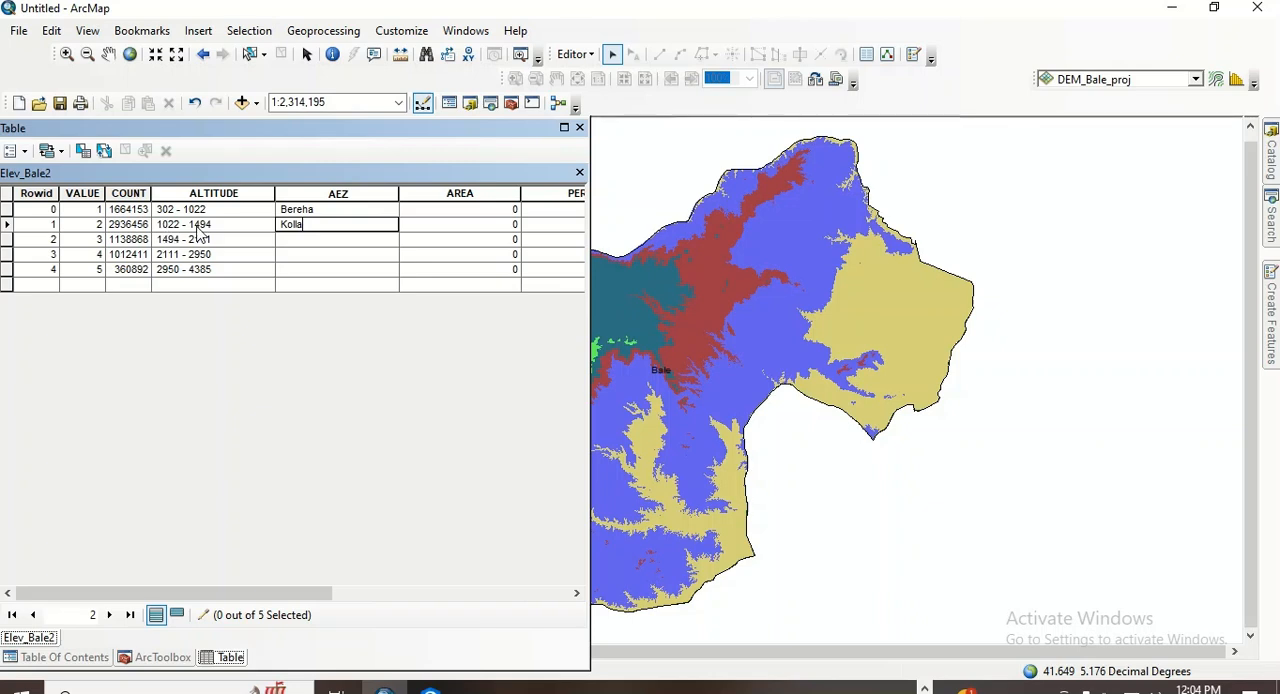
# - Enter Woina Dega as the AEZ of the class with VALUE 3
pyautogui.click(283, 240)
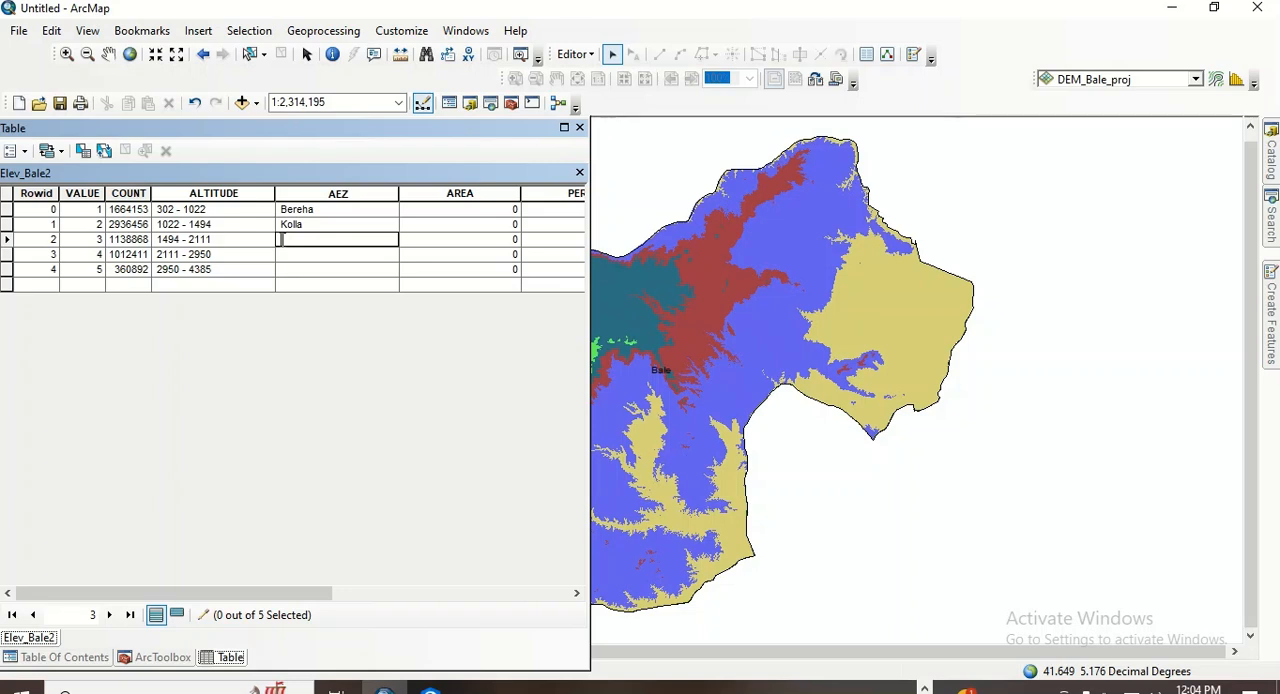
pyautogui.write('W')
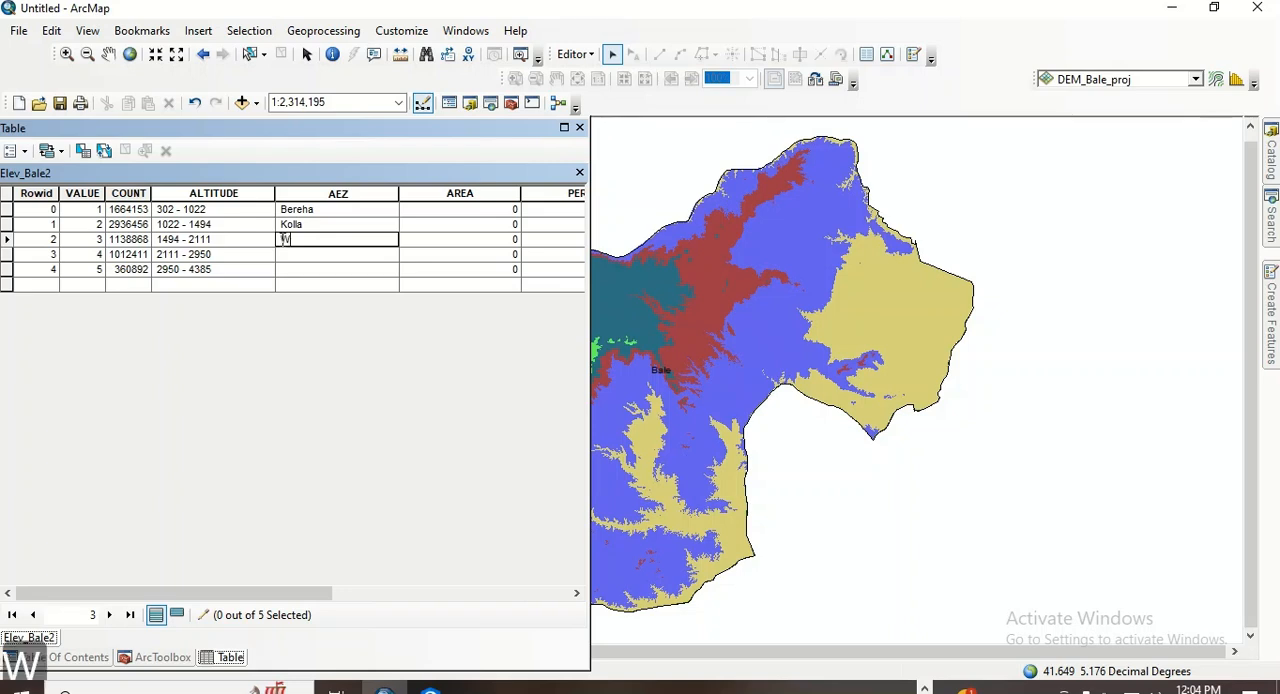
pyautogui.write('oi')
pyautogui.press('BackSpace')
pyautogui.write('oi')
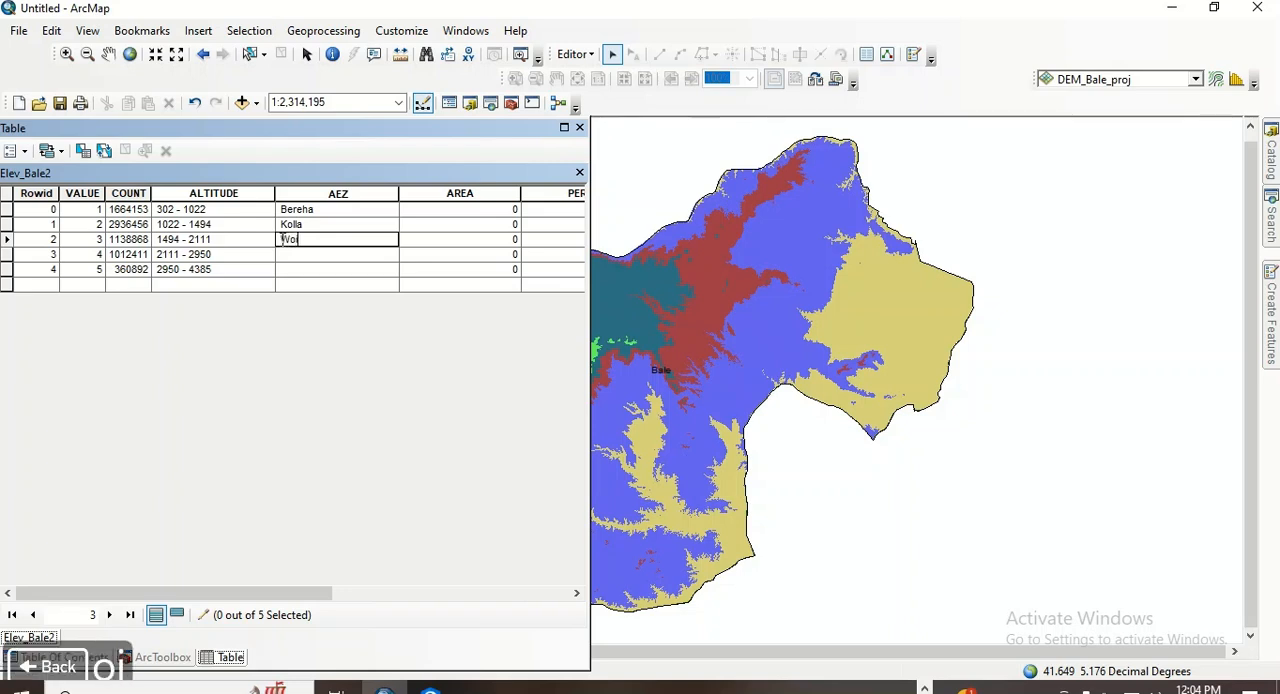
pyautogui.write('na Dega')
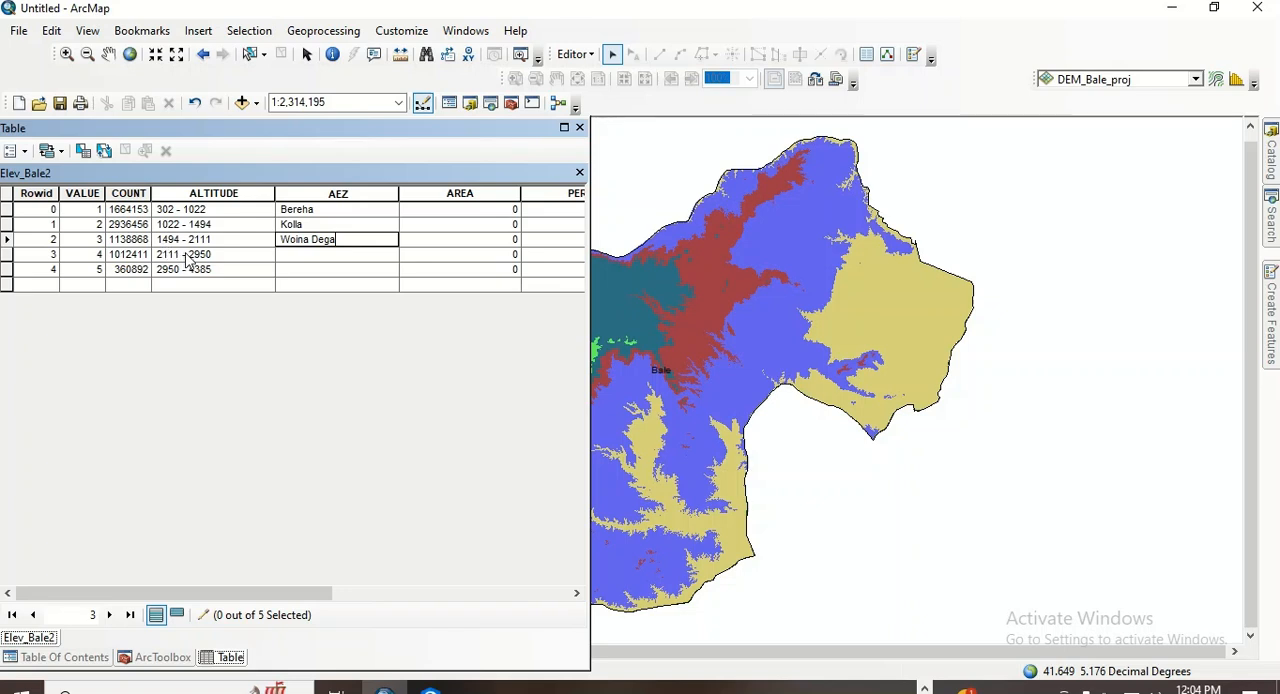
# - Enter Dega as the AEZ of the classes with VALUE 4 and VALUE 5
pyautogui.click(288, 257)
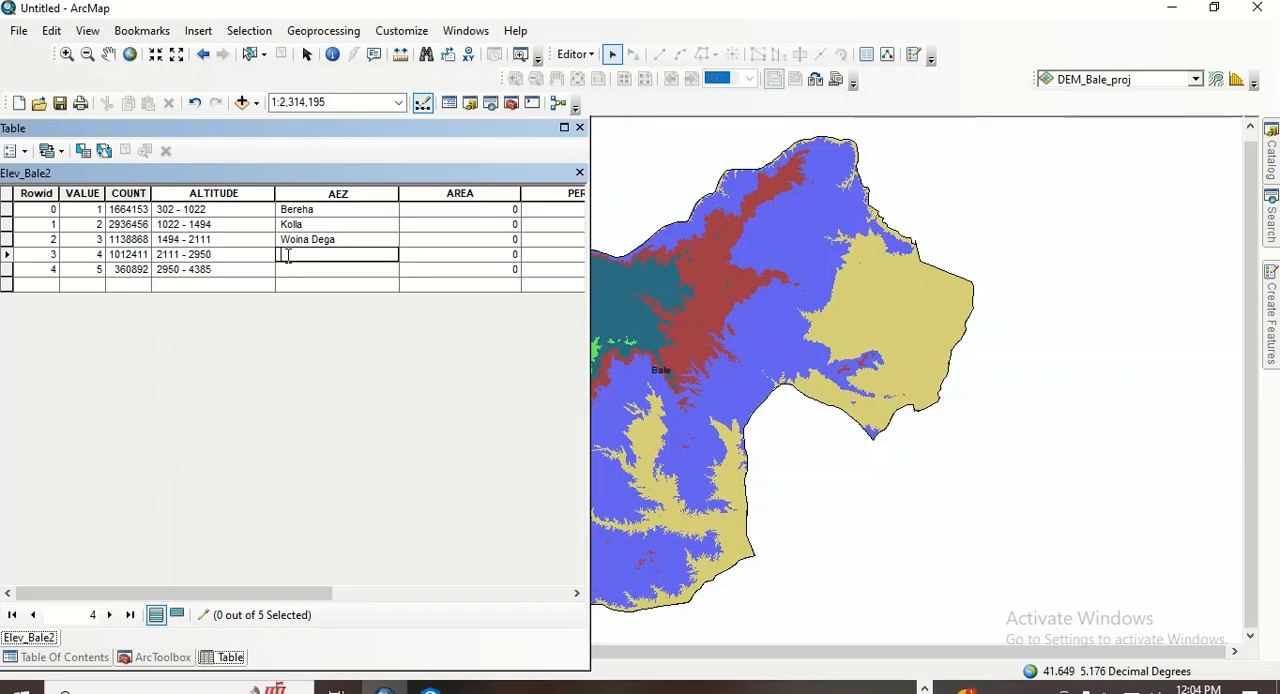
pyautogui.write('Dega')
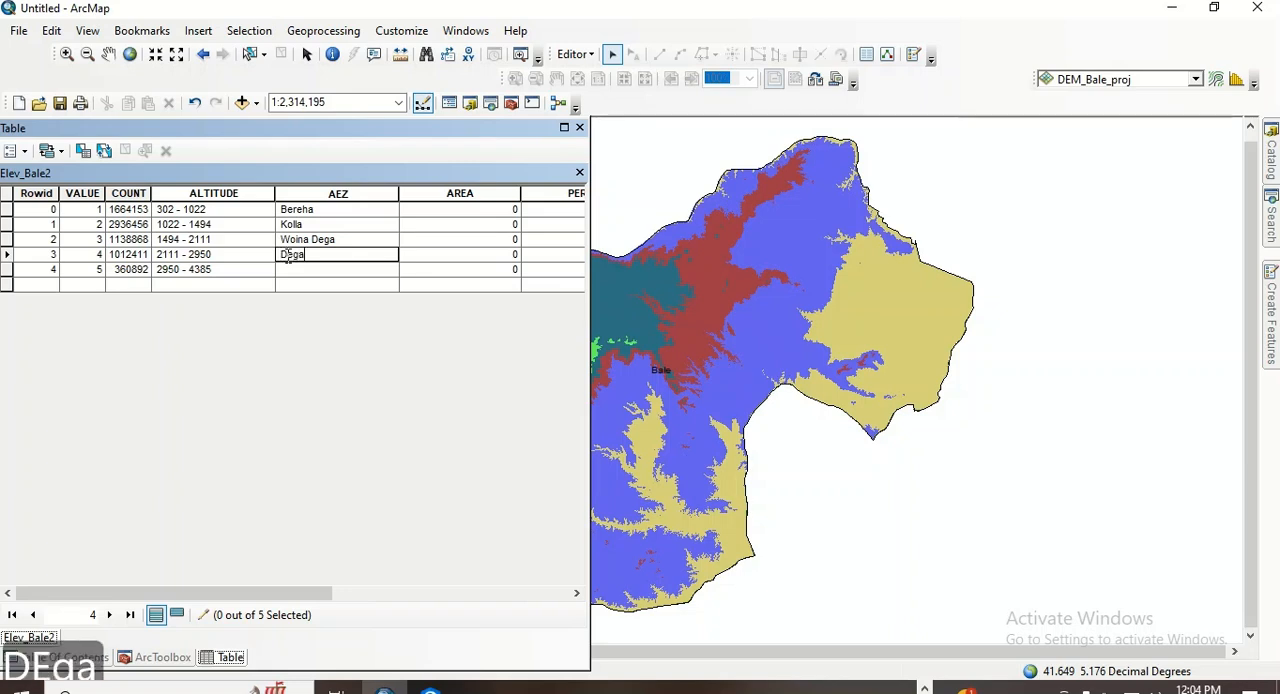
pyautogui.click(288, 269)
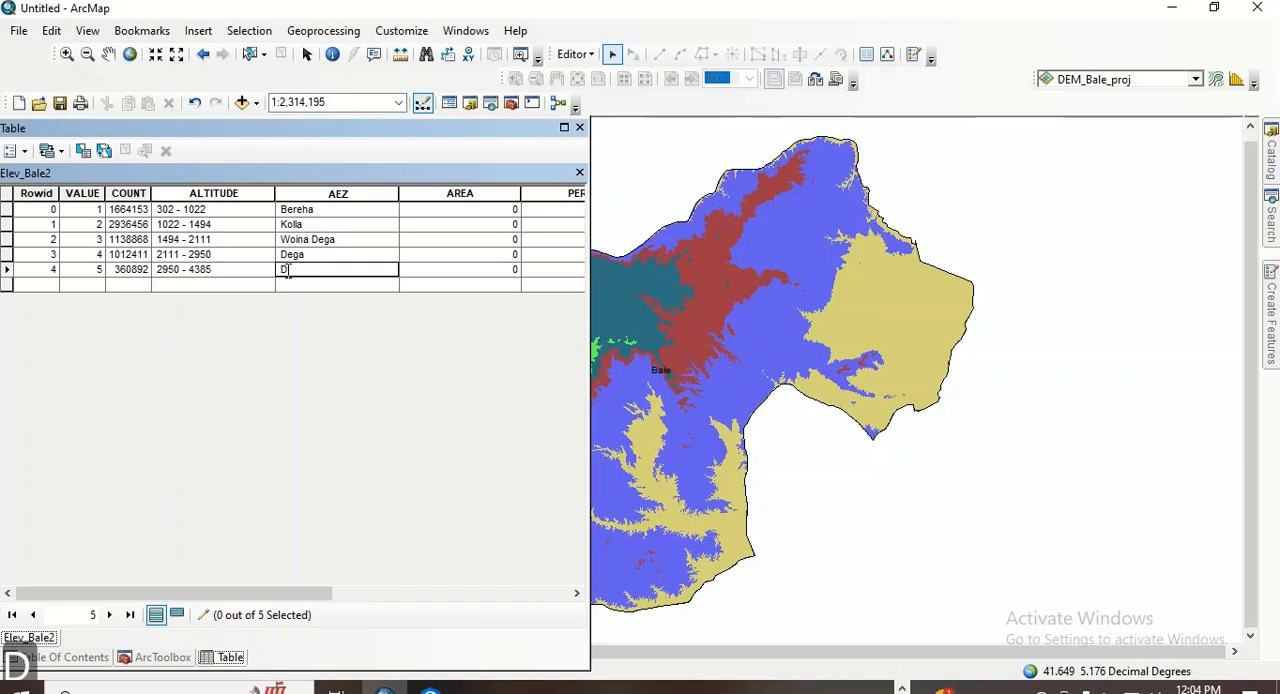
pyautogui.write('Dega')
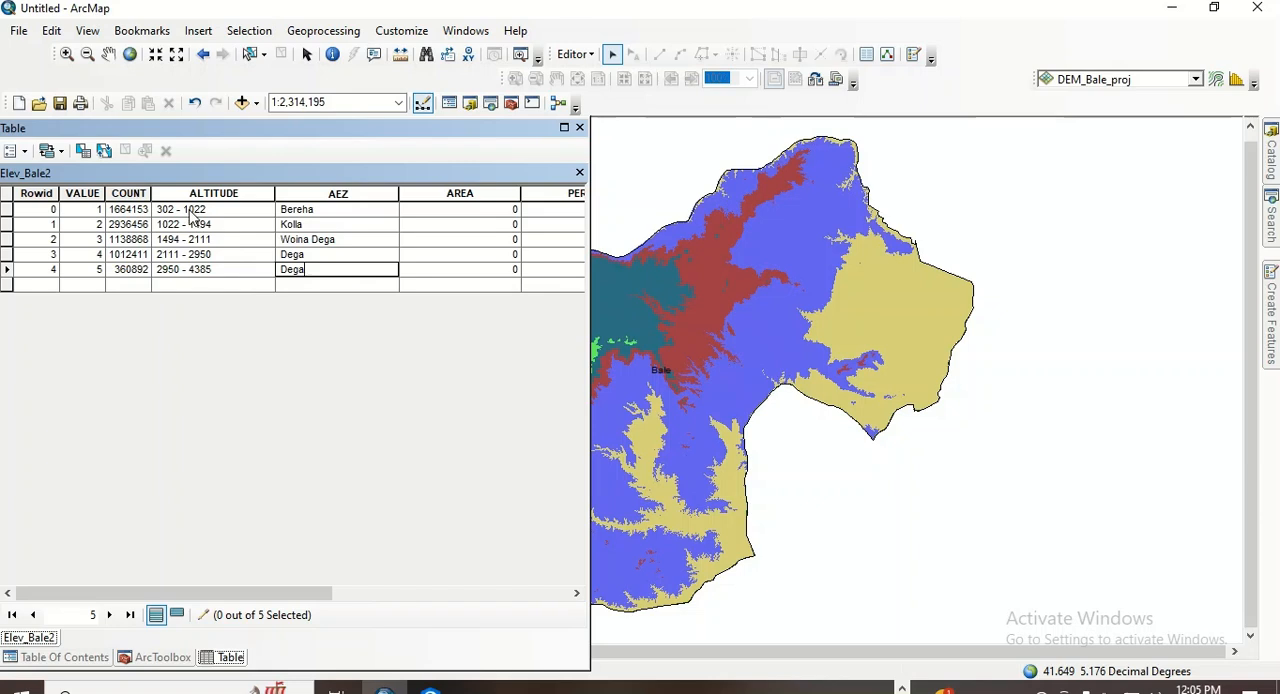
# - Replace the ALTITUDE range of the class with VALUE 1 with > 500
pyautogui.click(189, 209)
pyautogui.moveTo(208, 209); pyautogui.dragTo(160, 213)
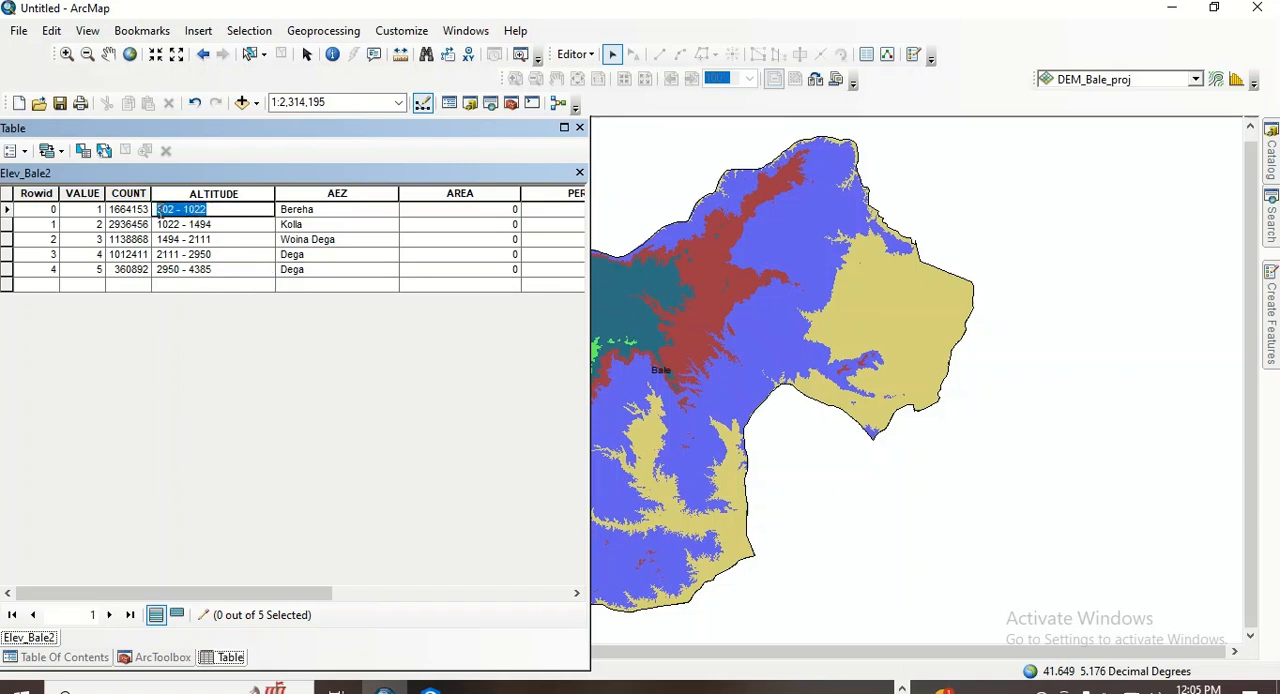
pyautogui.write('>')
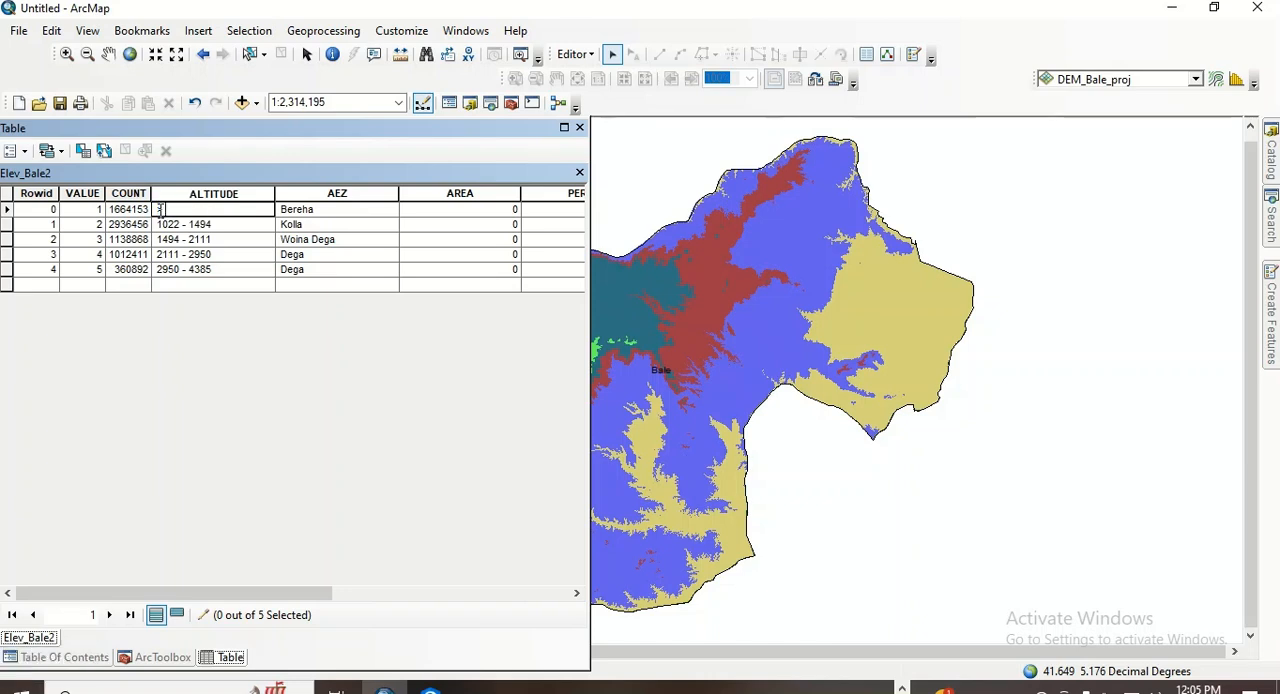
pyautogui.write(' 500')
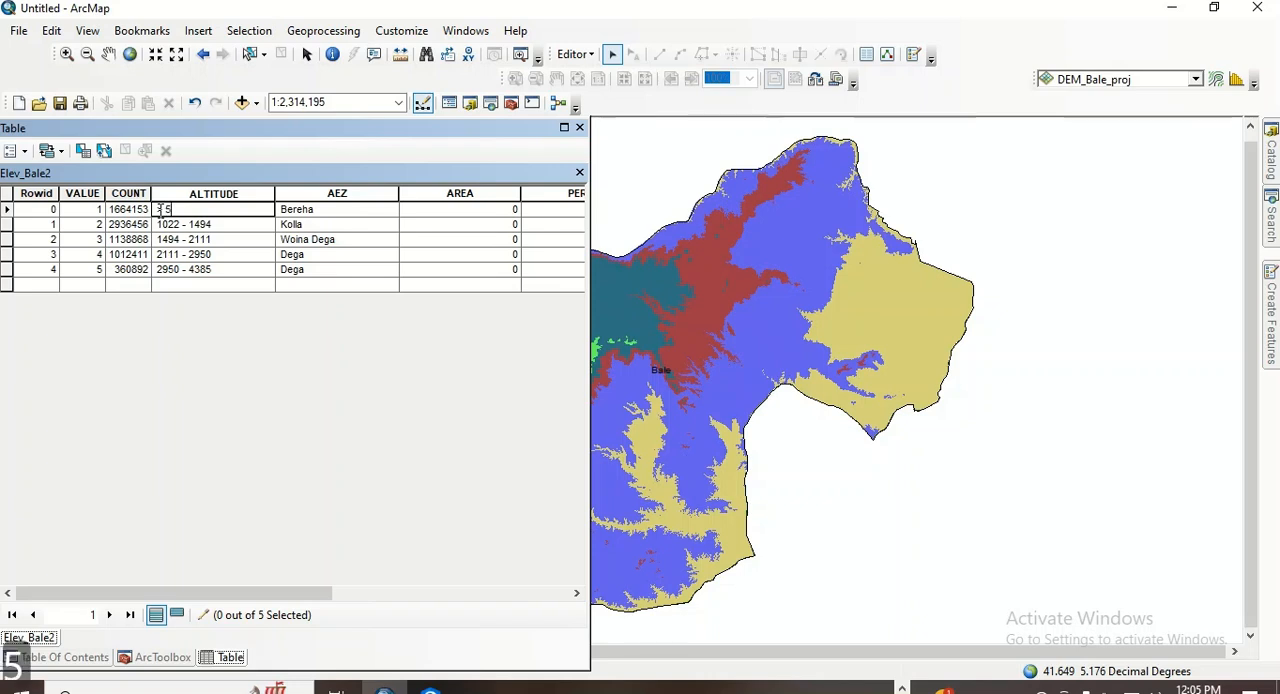
# - Replace the ALTITUDE range of the class with VALUE 5 with < 3200
pyautogui.click(184, 269)
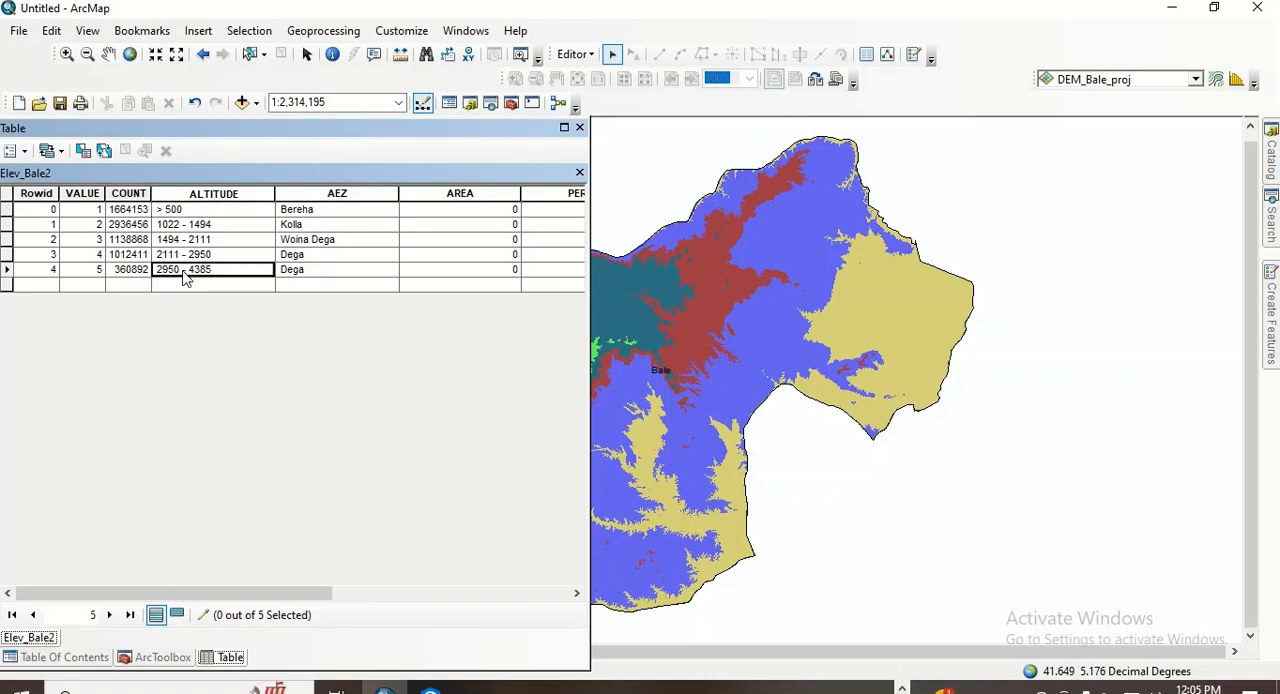
pyautogui.moveTo(214, 270); pyautogui.dragTo(155, 276)
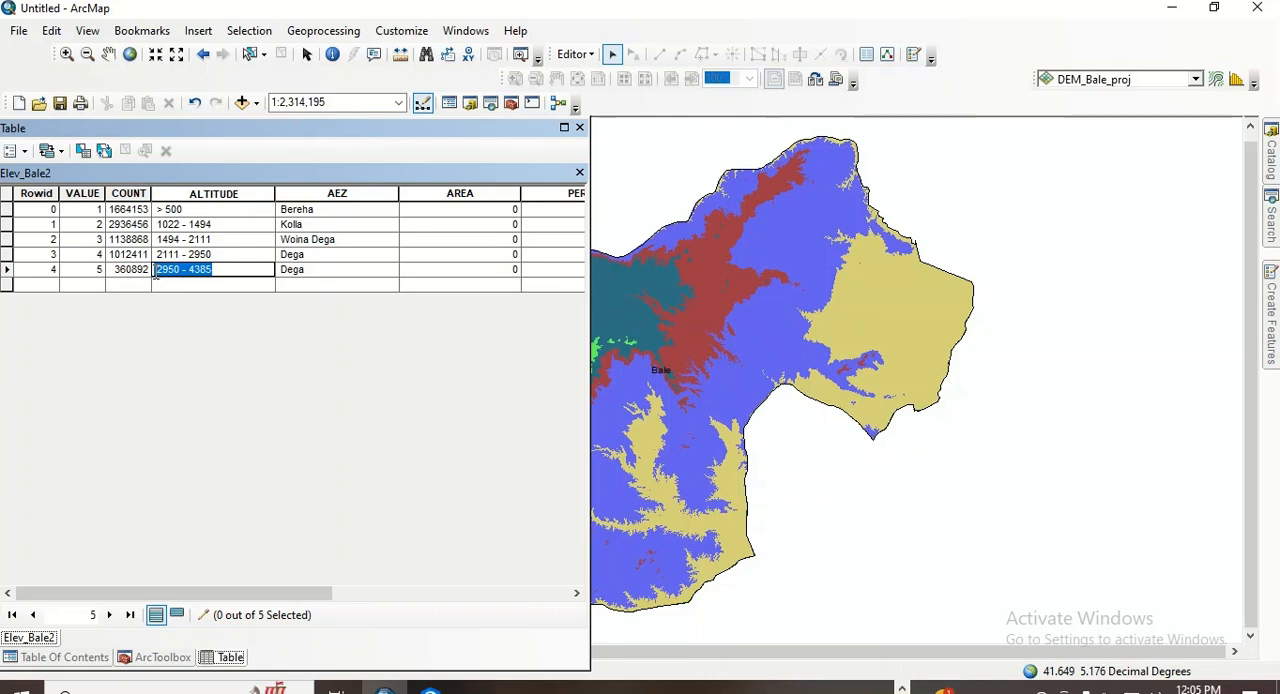
pyautogui.press('shift')
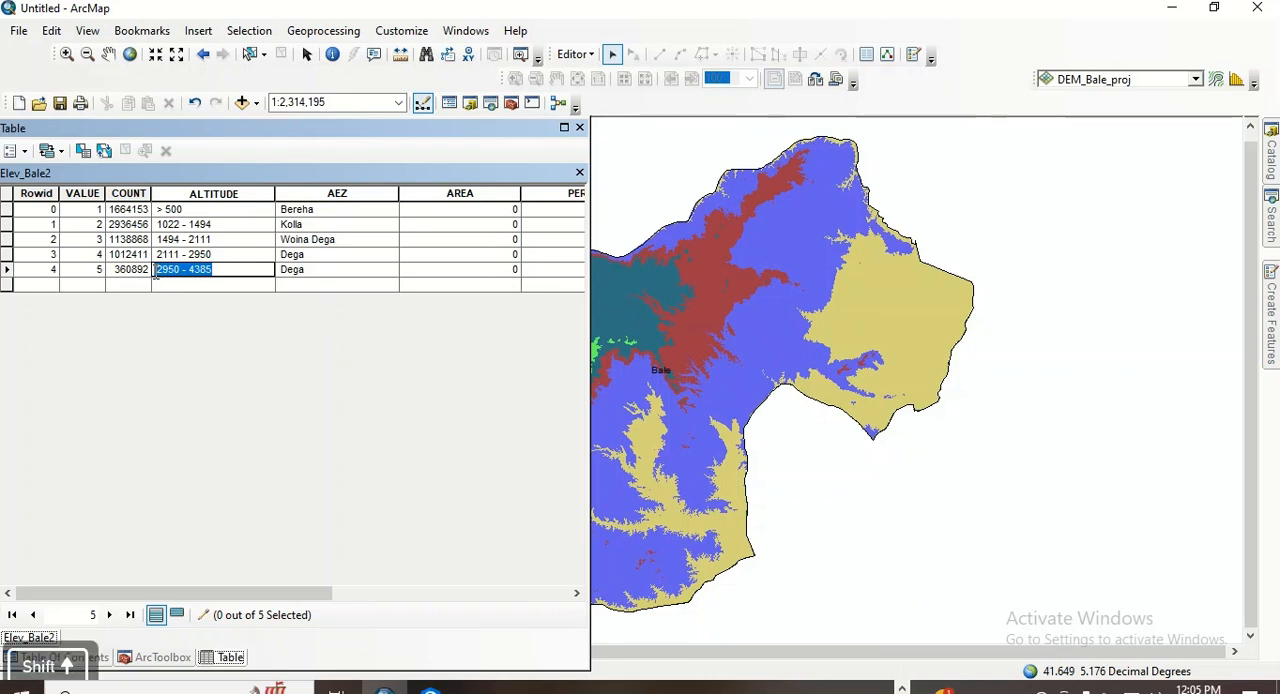
pyautogui.press('BackSpace')
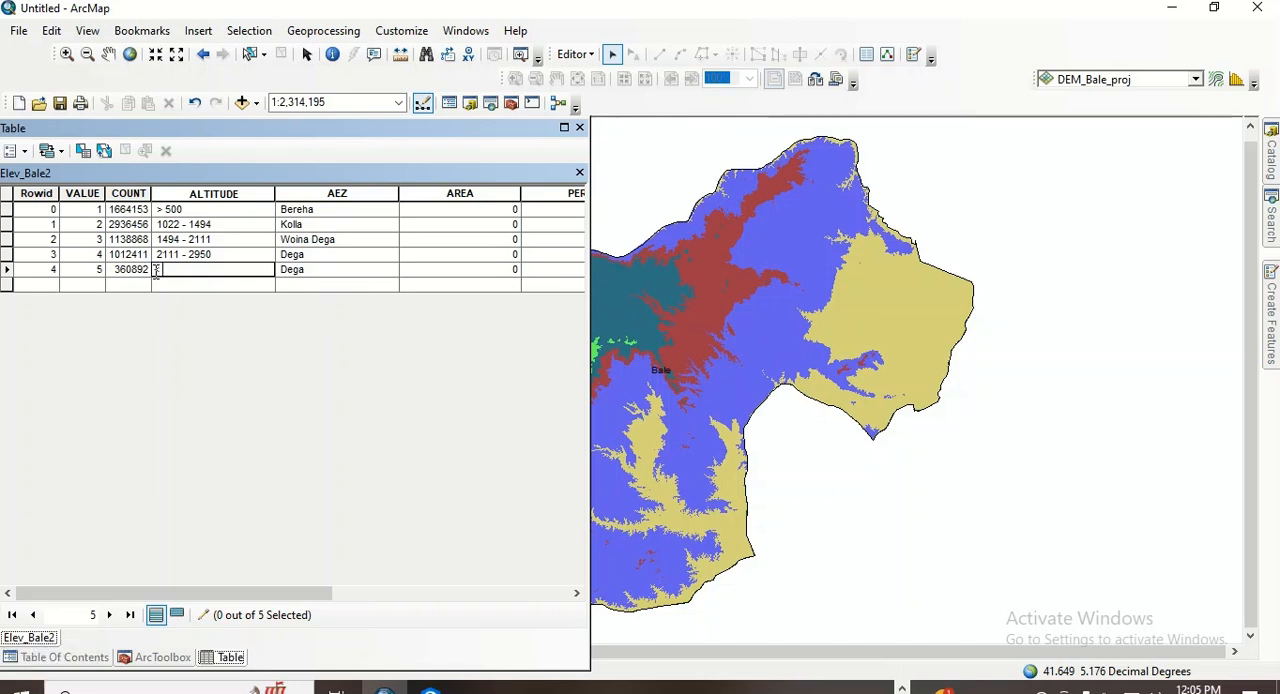
pyautogui.write('3')
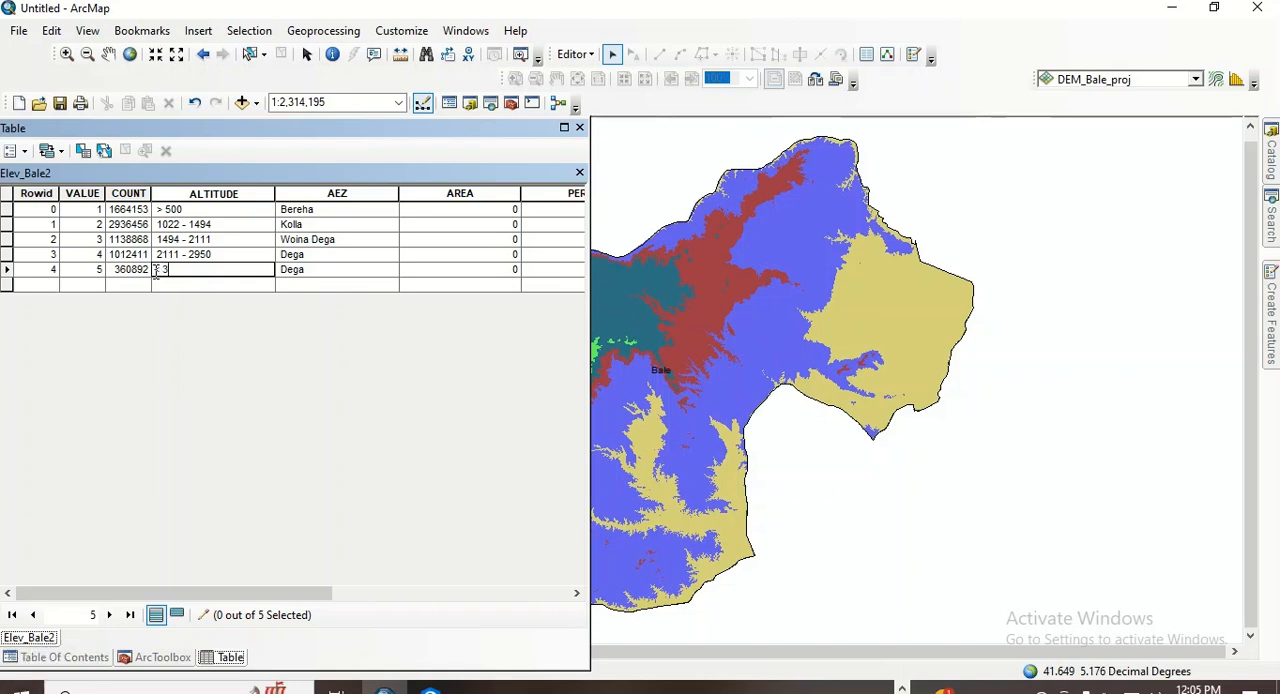
pyautogui.write('200')
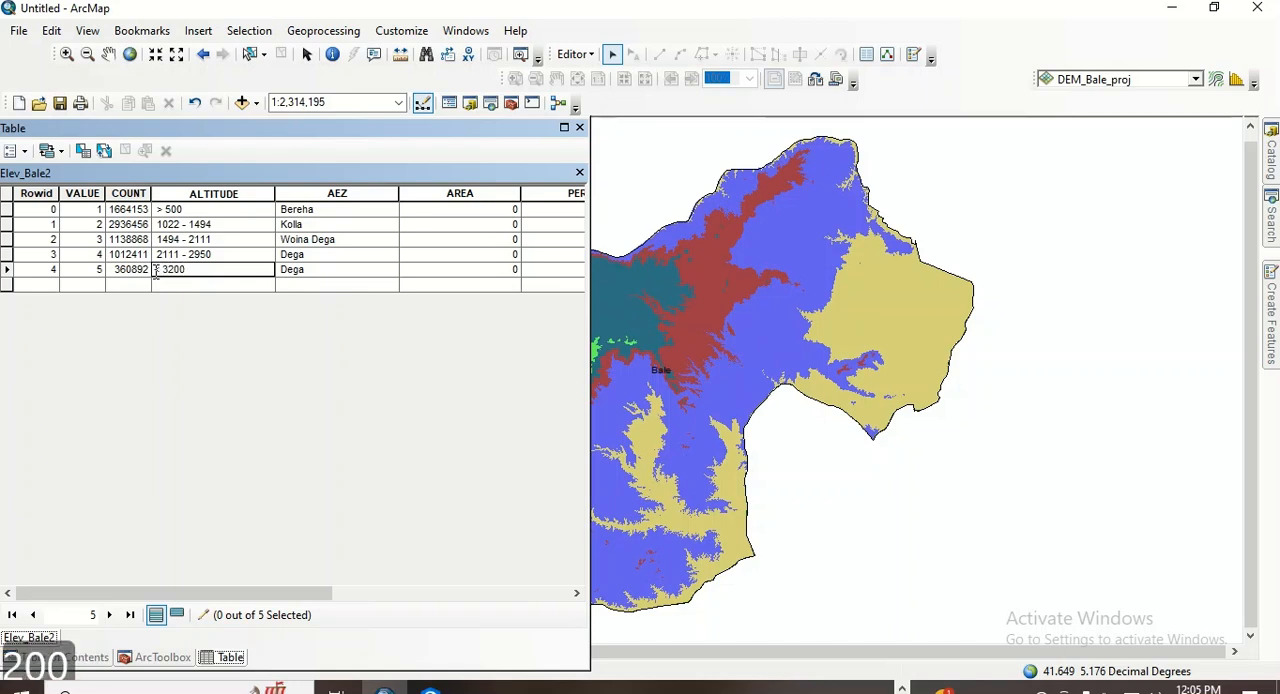
pyautogui.click(343, 277)
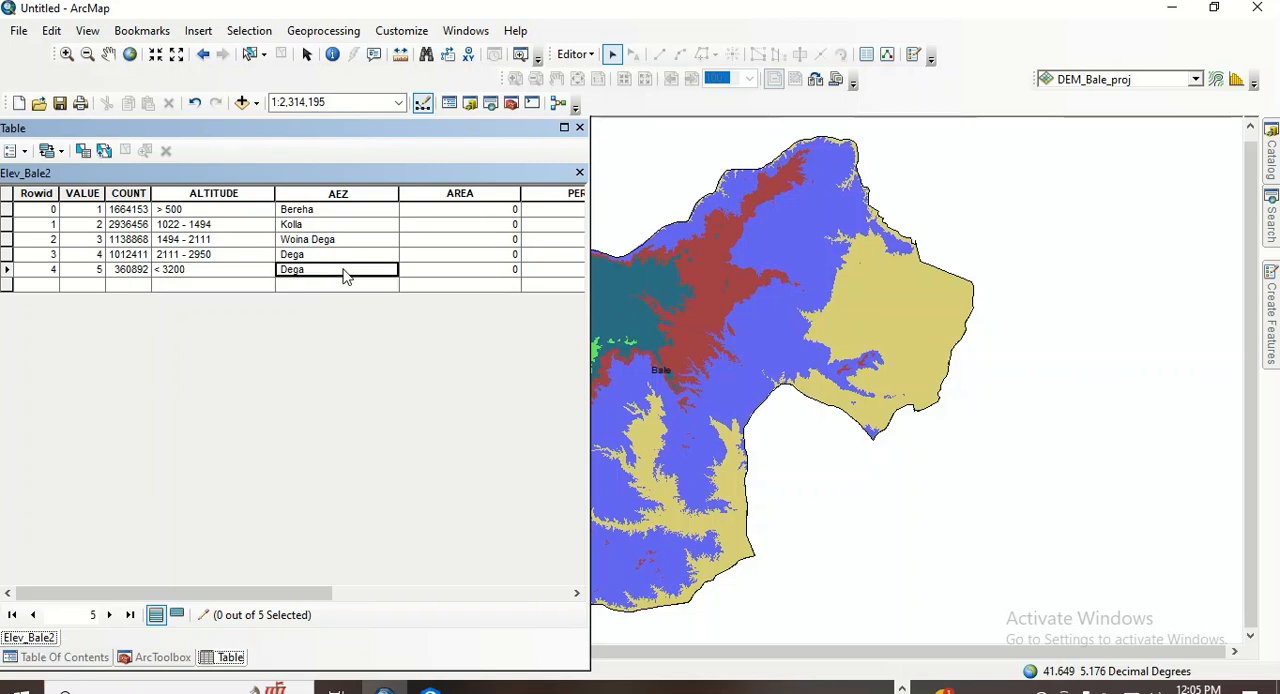
# - Correct the comparison sign in the Bereha class's ALTITUDE so that it reads < 500
pyautogui.click(163, 210)
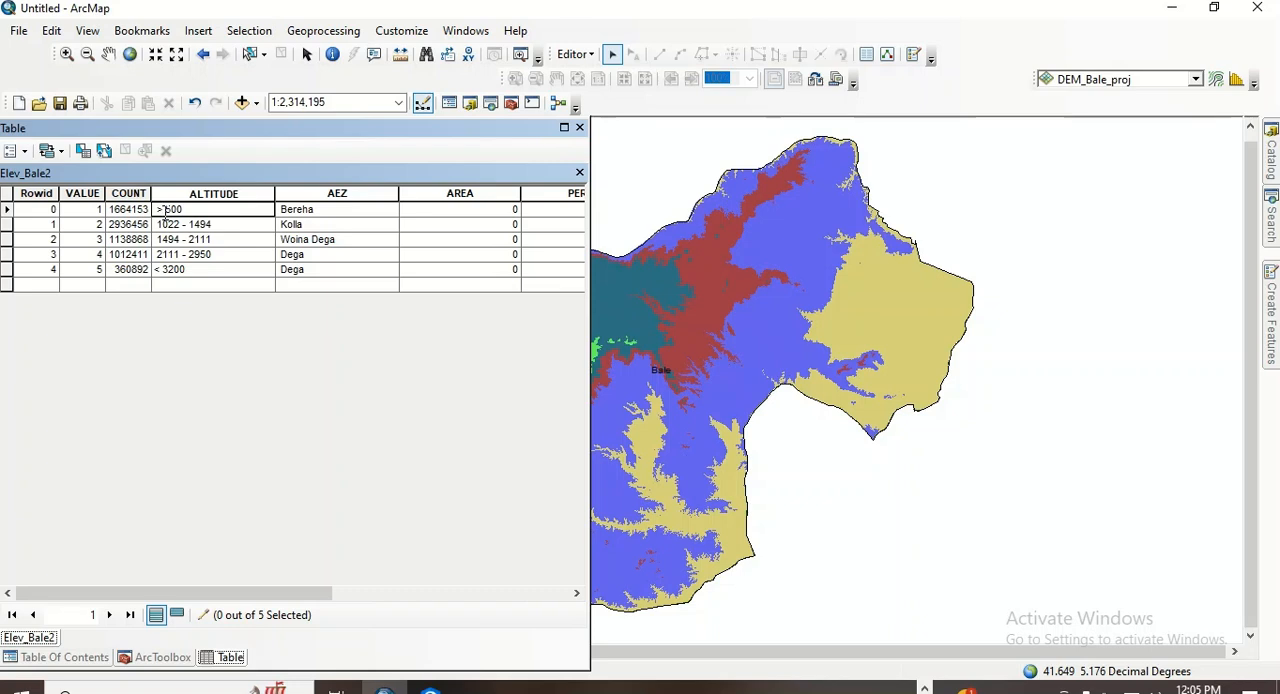
pyautogui.press('BackSpace')
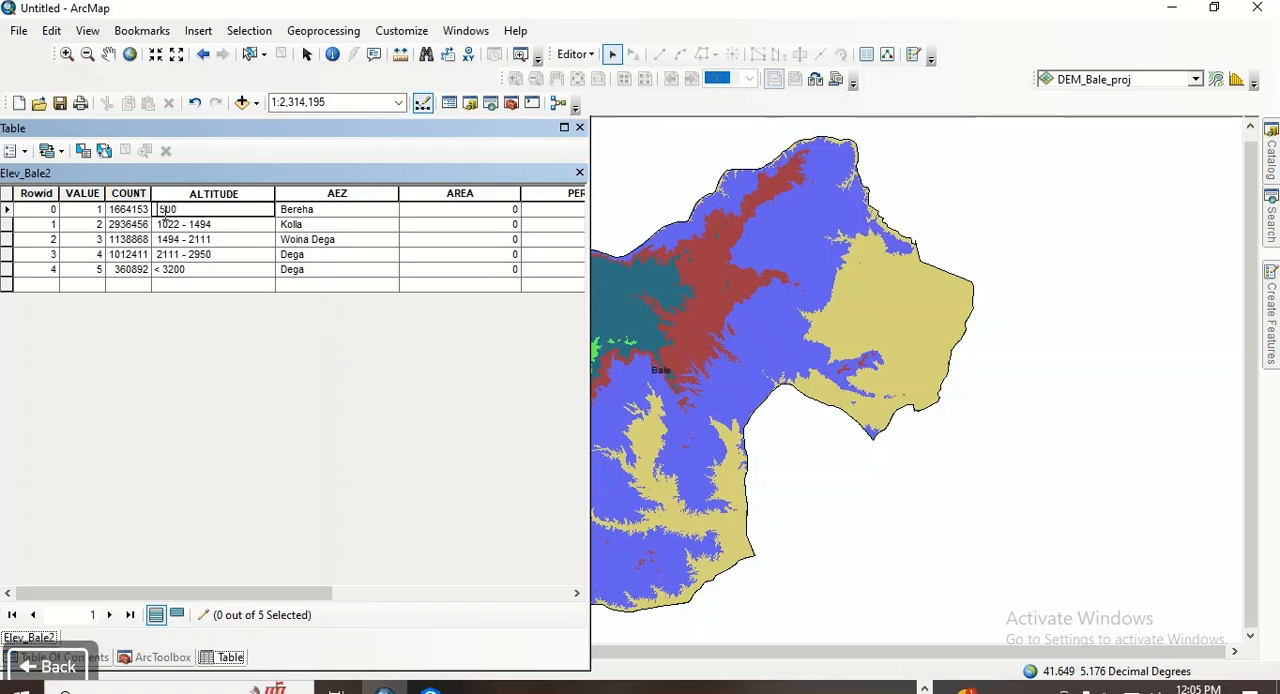
pyautogui.write('<')
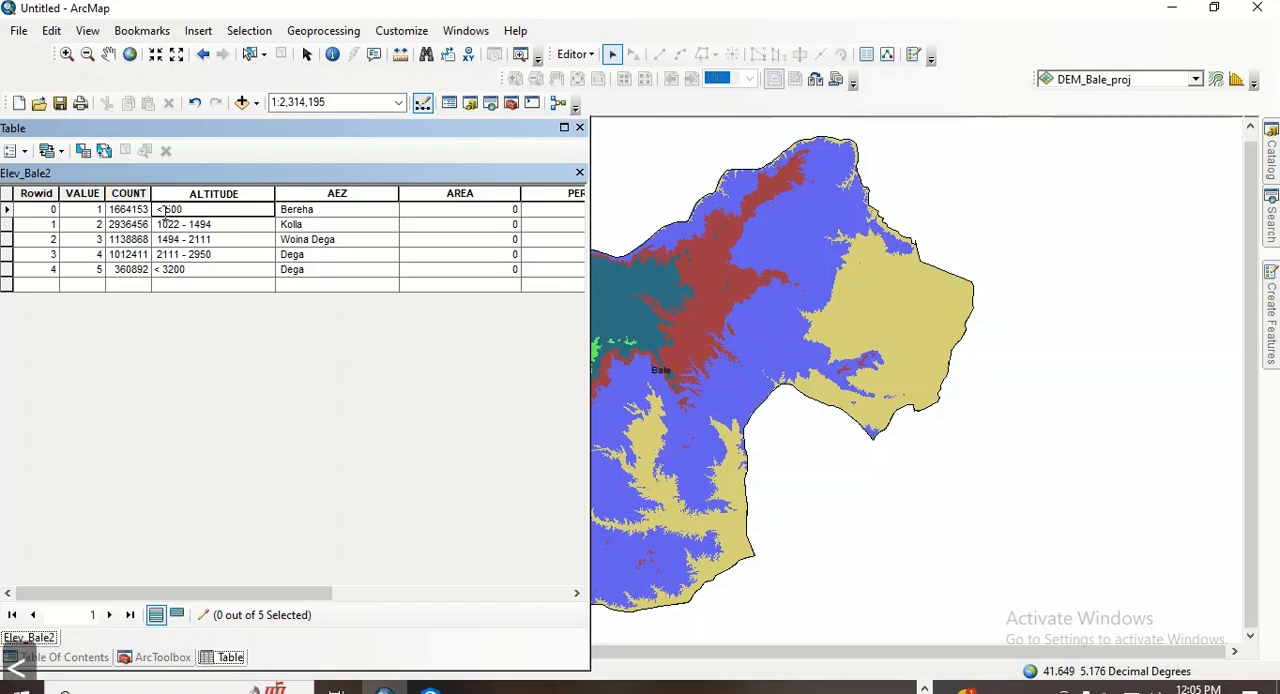
# - Correct the comparison sign in the ALTITUDE of the class with VALUE 5 so that it reads > 3200
pyautogui.click(165, 271)
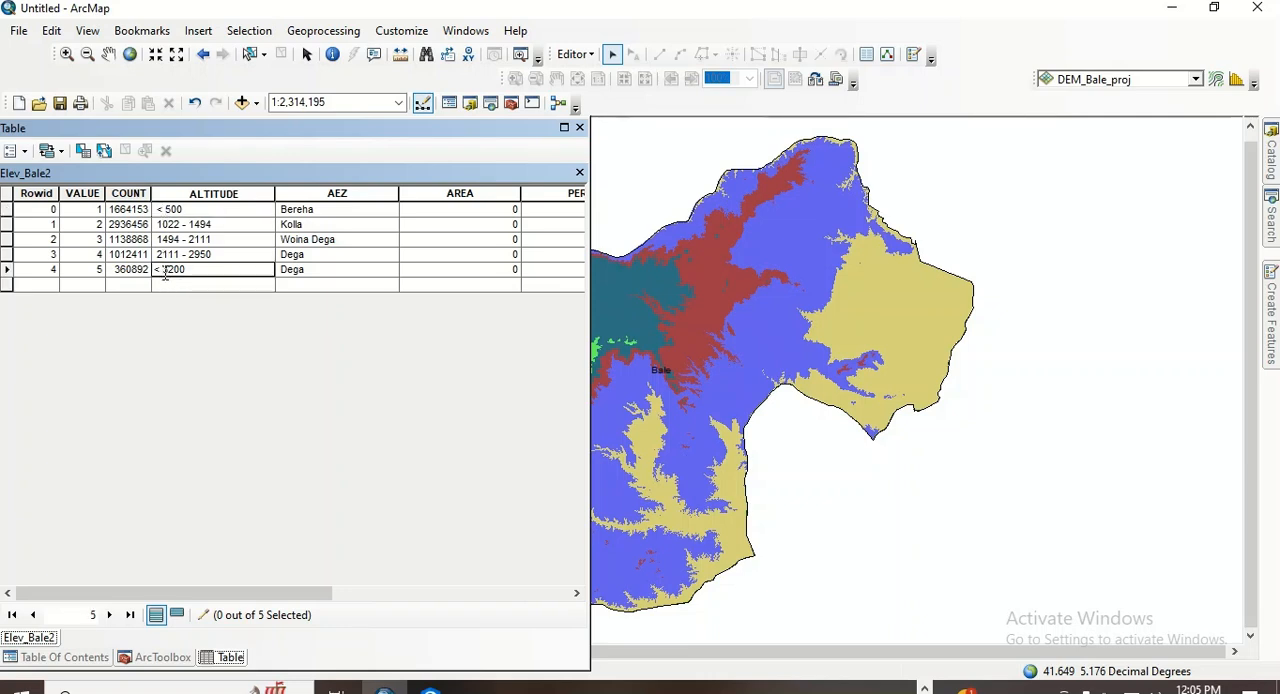
pyautogui.press('BackSpace')
pyautogui.press('BackSpace')
pyautogui.write('>')
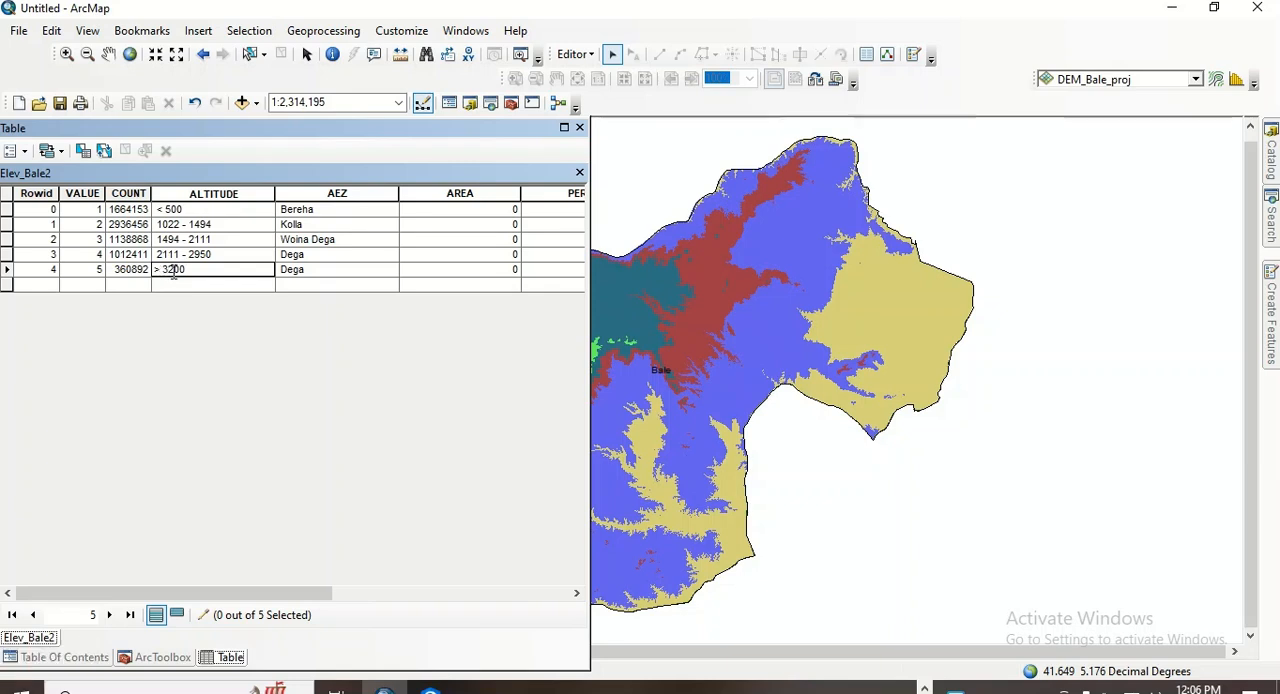
pyautogui.click(446, 256)
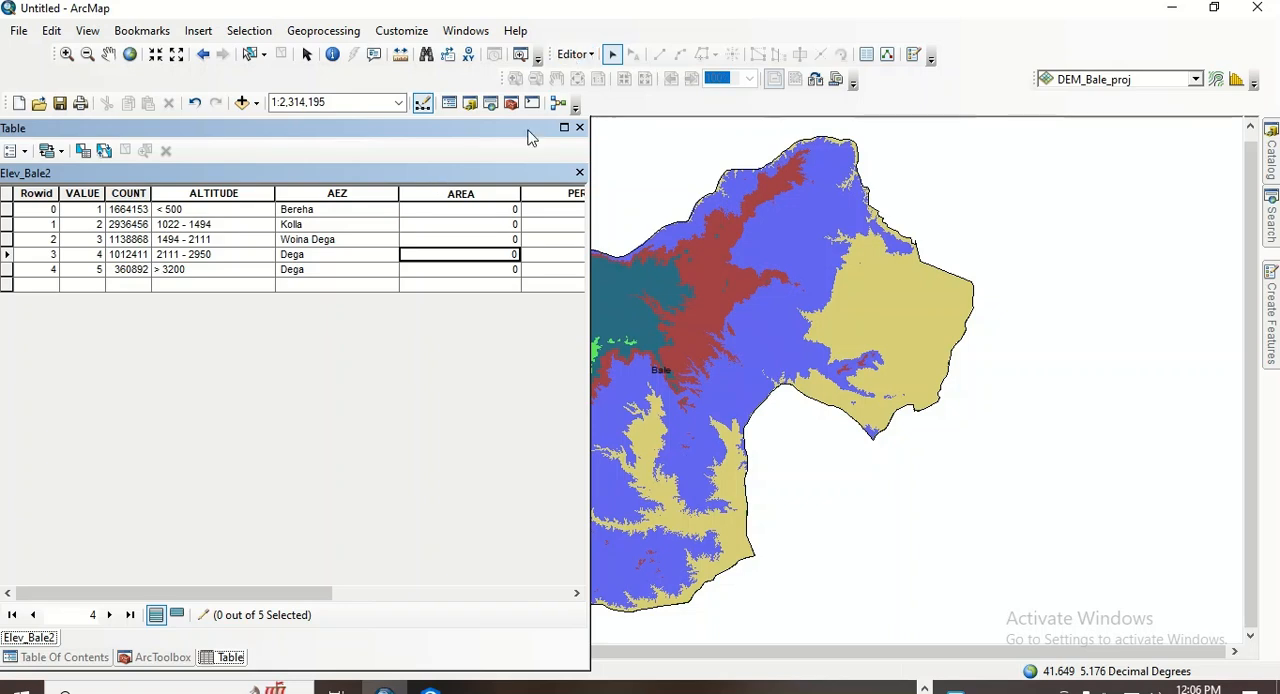
# - Try to calculate the AREA field with the Field Calculator expression [COUNT] *
pyautogui.rightClick(443, 194)
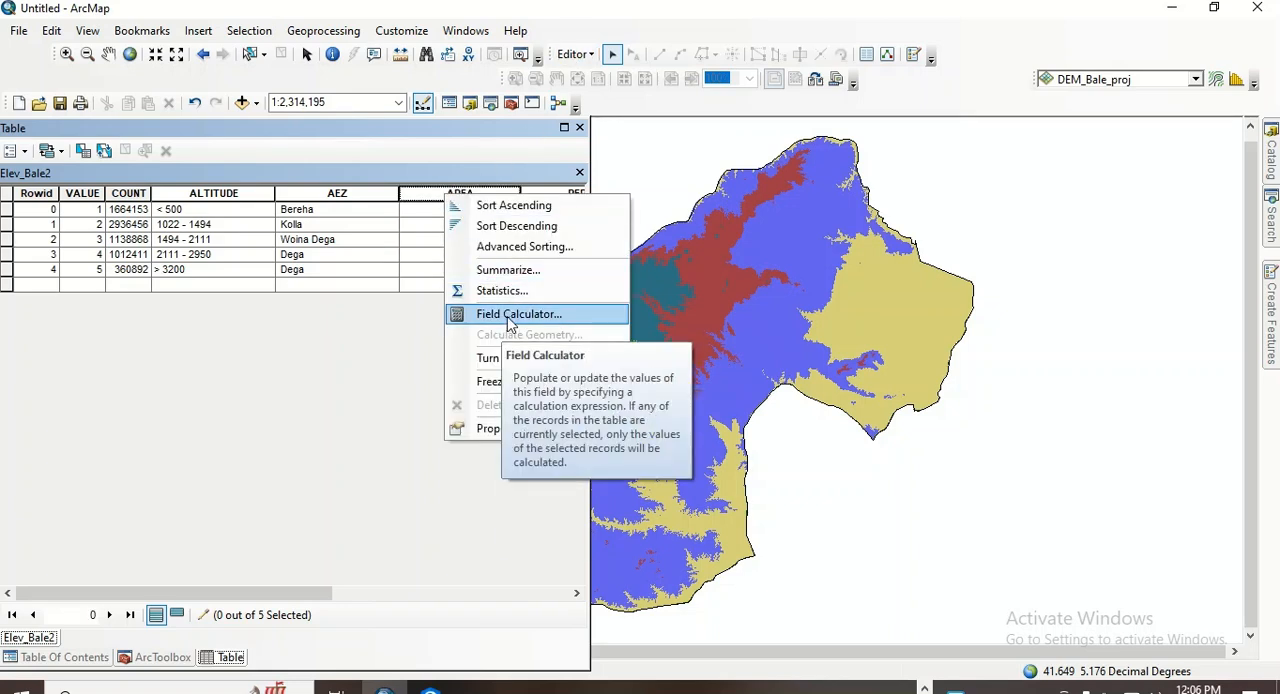
pyautogui.click(510, 315)
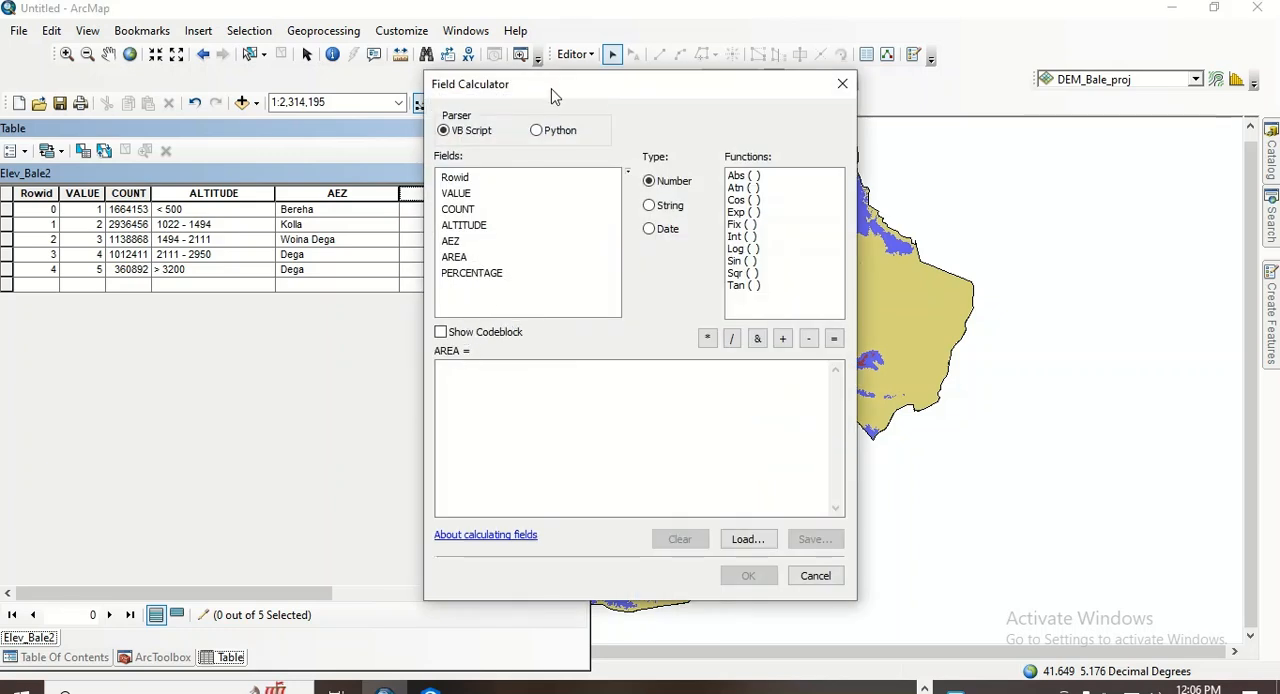
pyautogui.moveTo(558, 84); pyautogui.dragTo(458, 75)
pyautogui.doubleClick(362, 201)
pyautogui.click(607, 329)
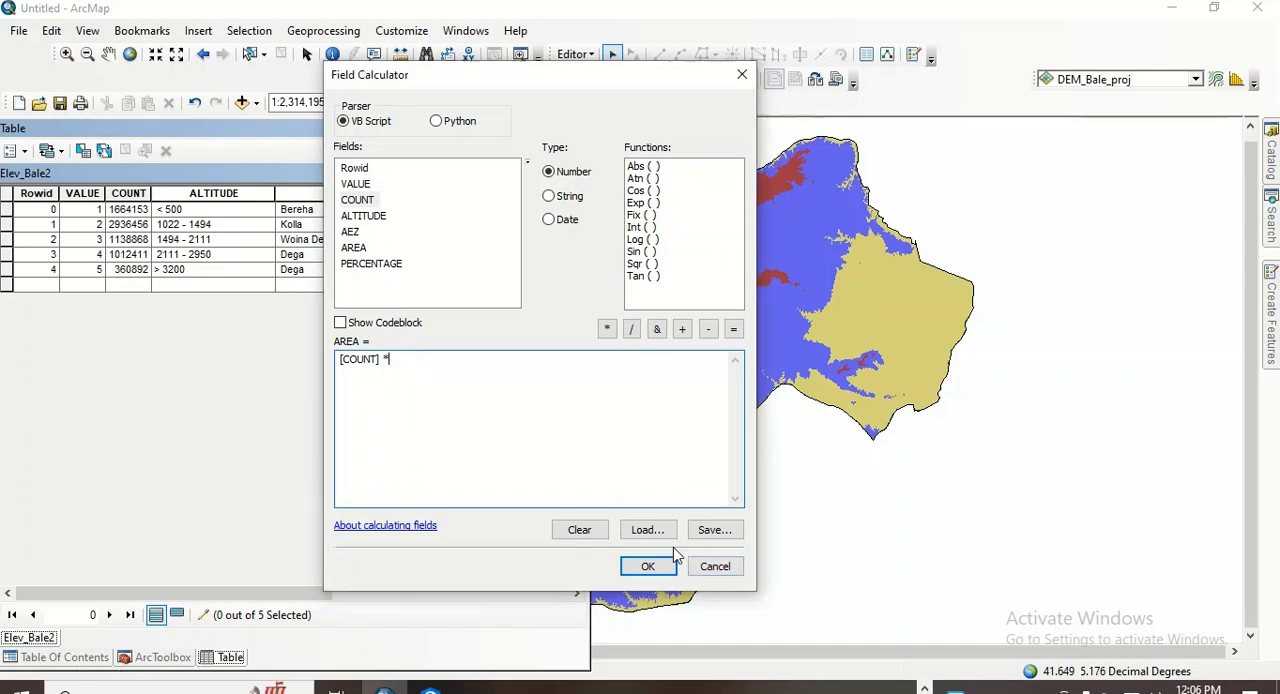
pyautogui.click(645, 564)
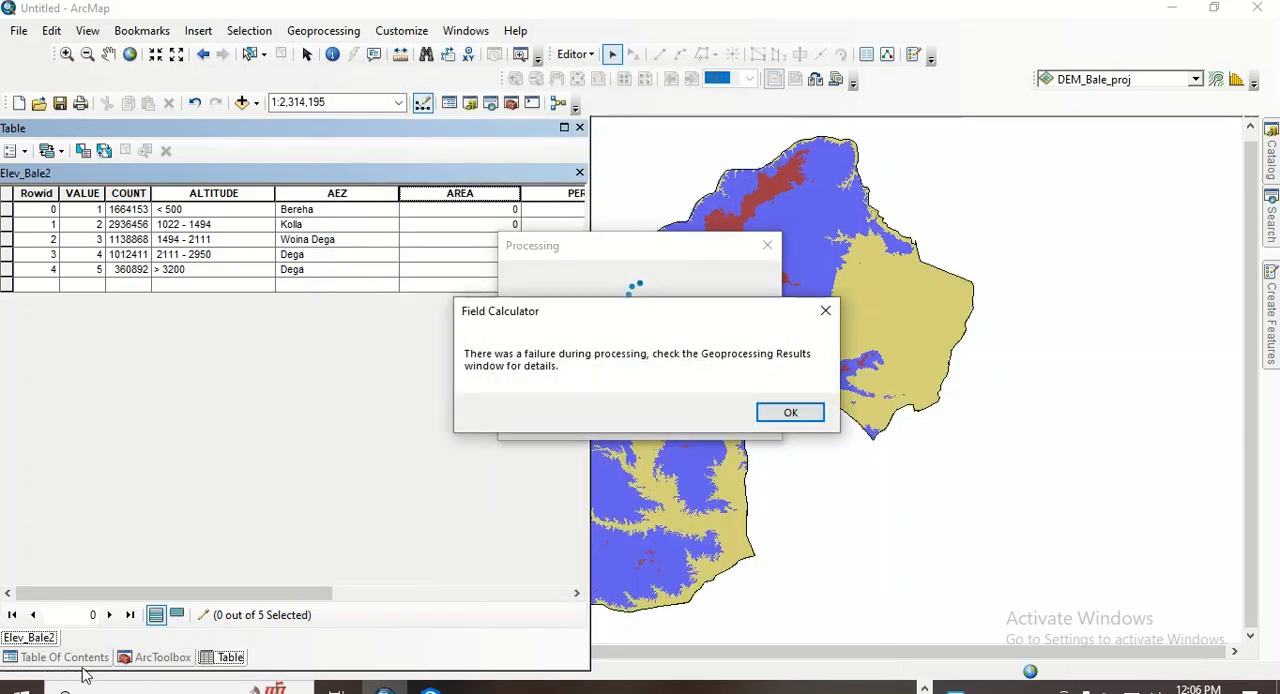
pyautogui.click(790, 412)
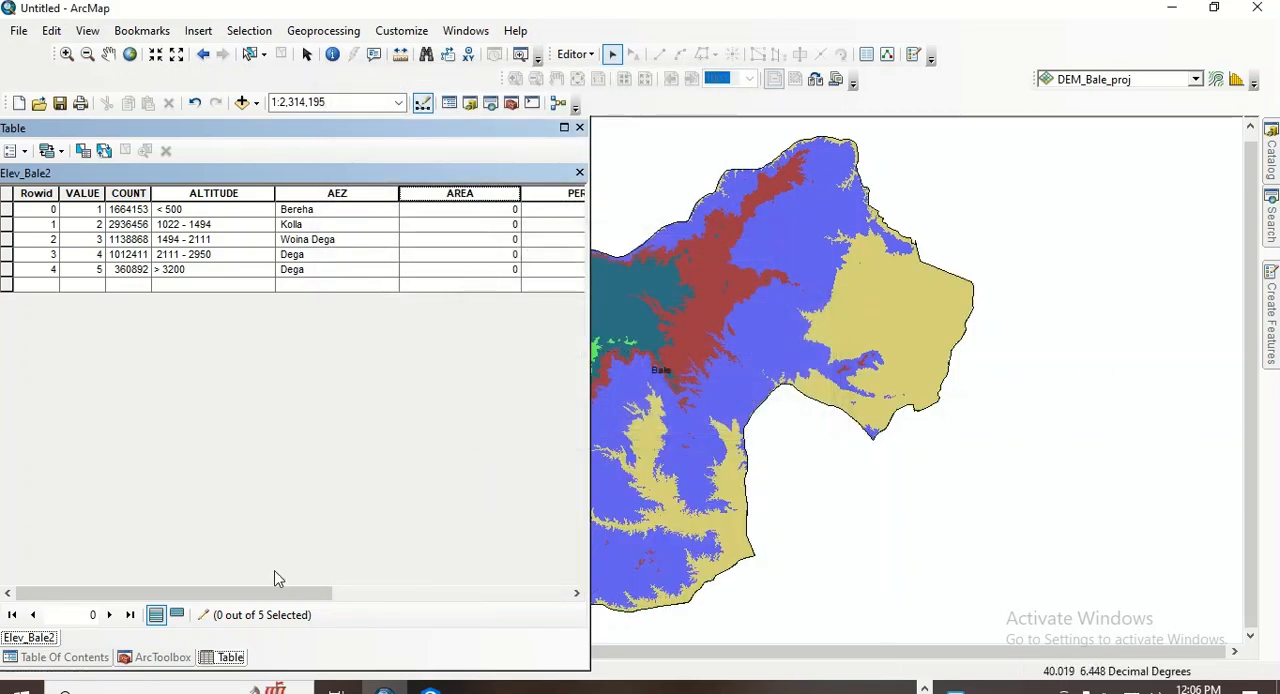
# - Copy the Cell Size (X, Y) value from the source properties of the DEM_Bale_proj layer and reopen the Elev_Bale2 attribute table
pyautogui.click(100, 662)
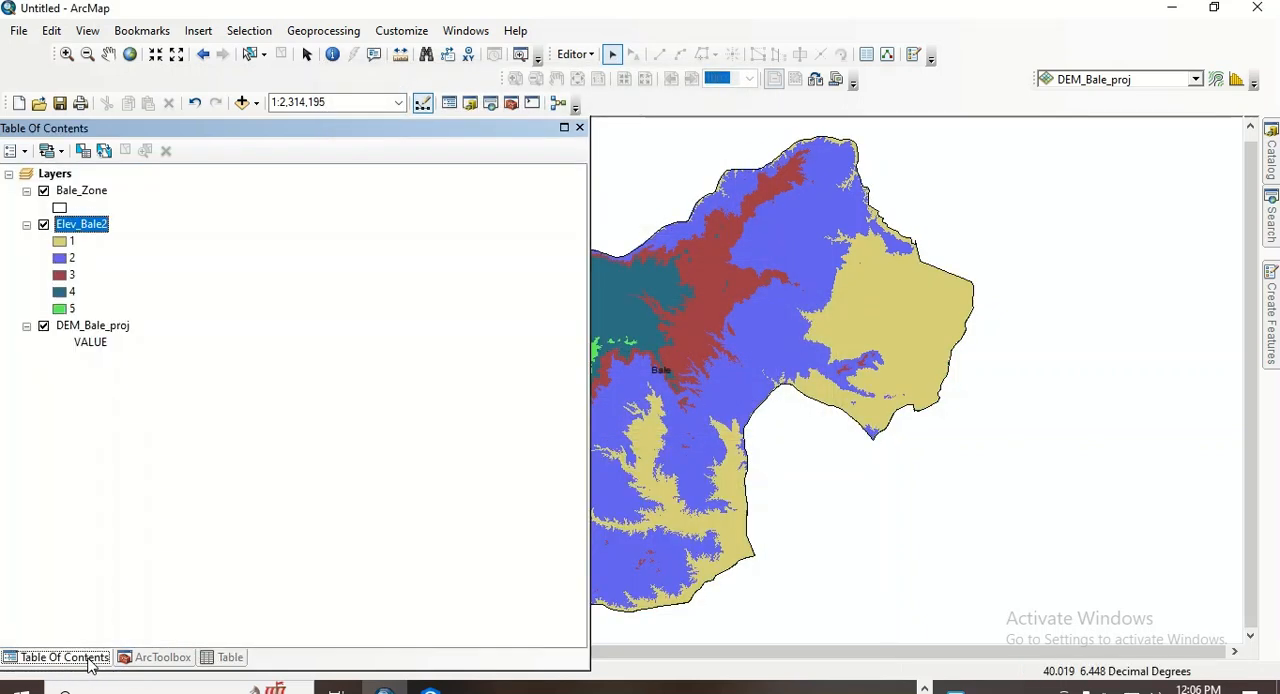
pyautogui.rightClick(84, 327)
pyautogui.click(163, 597)
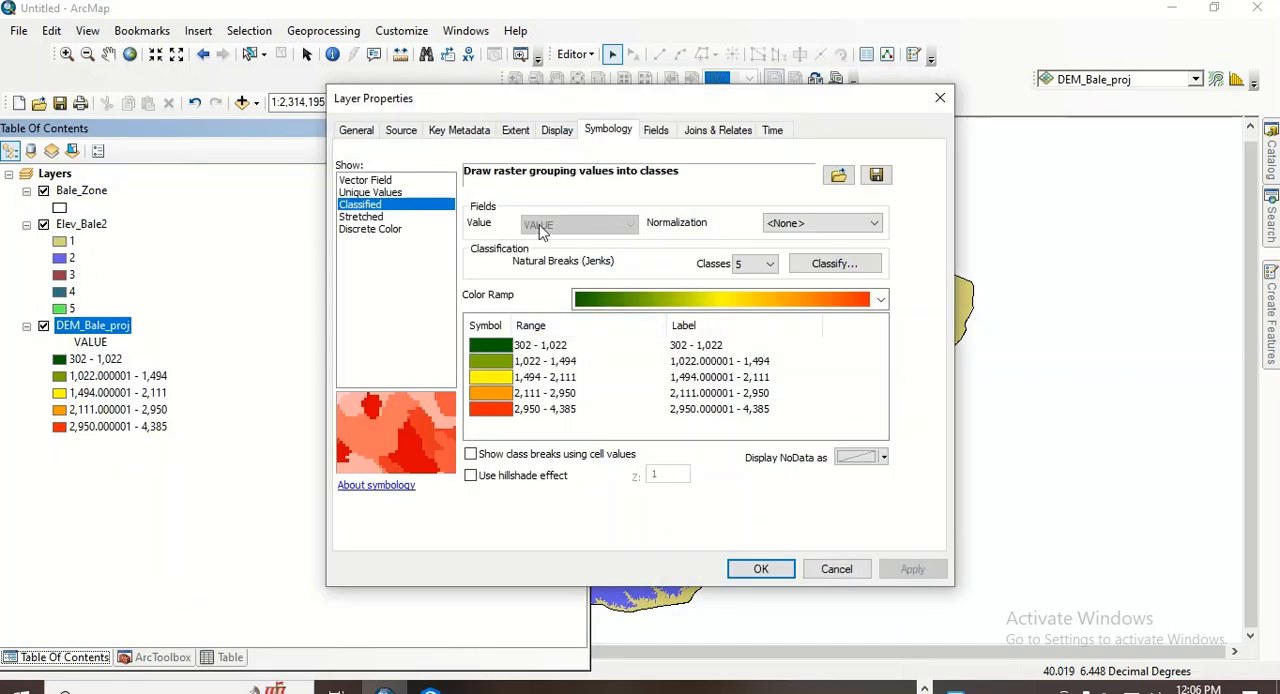
pyautogui.click(405, 133)
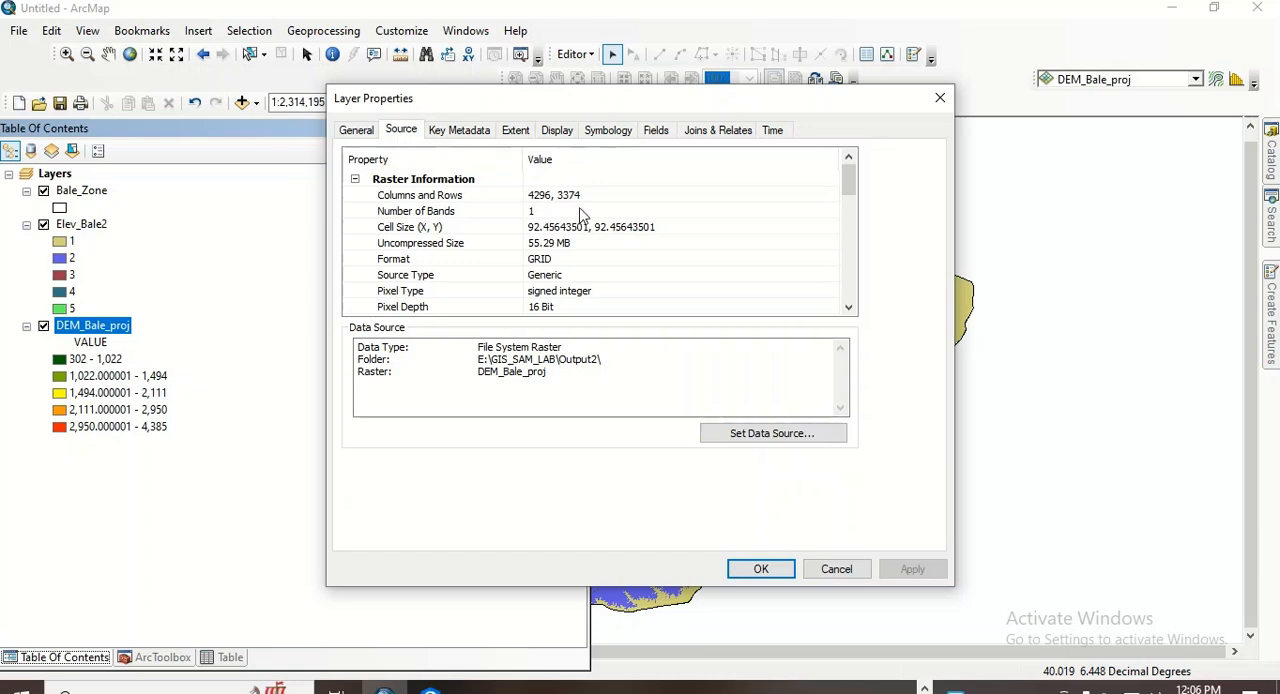
pyautogui.click(530, 228)
pyautogui.click(530, 229)
pyautogui.moveTo(530, 228); pyautogui.dragTo(646, 224)
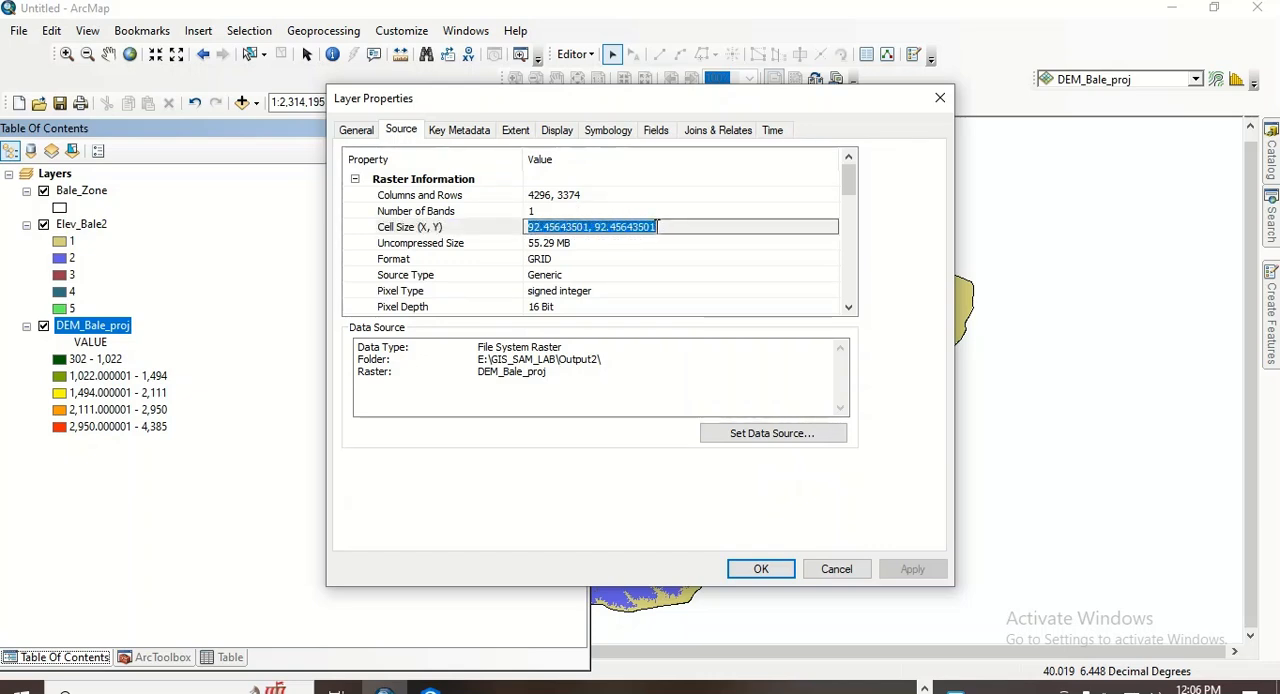
pyautogui.rightClick(656, 226)
pyautogui.click(712, 287)
pyautogui.click(762, 567)
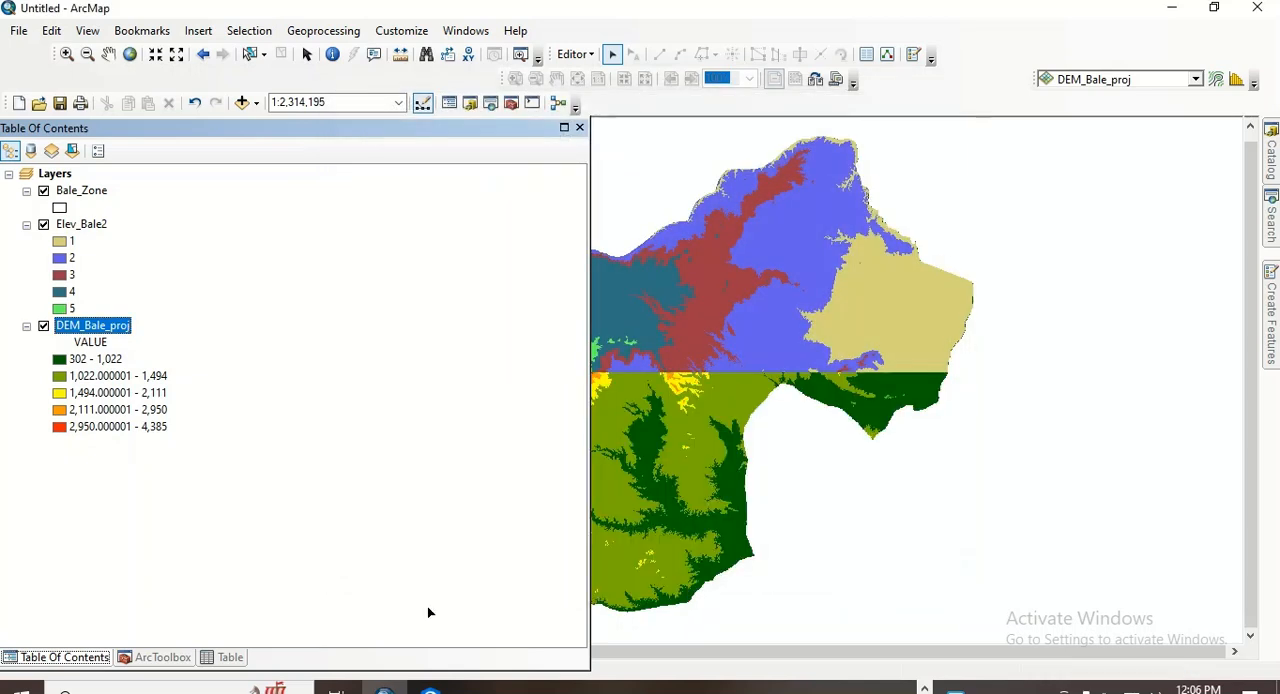
pyautogui.rightClick(91, 225)
pyautogui.click(170, 279)
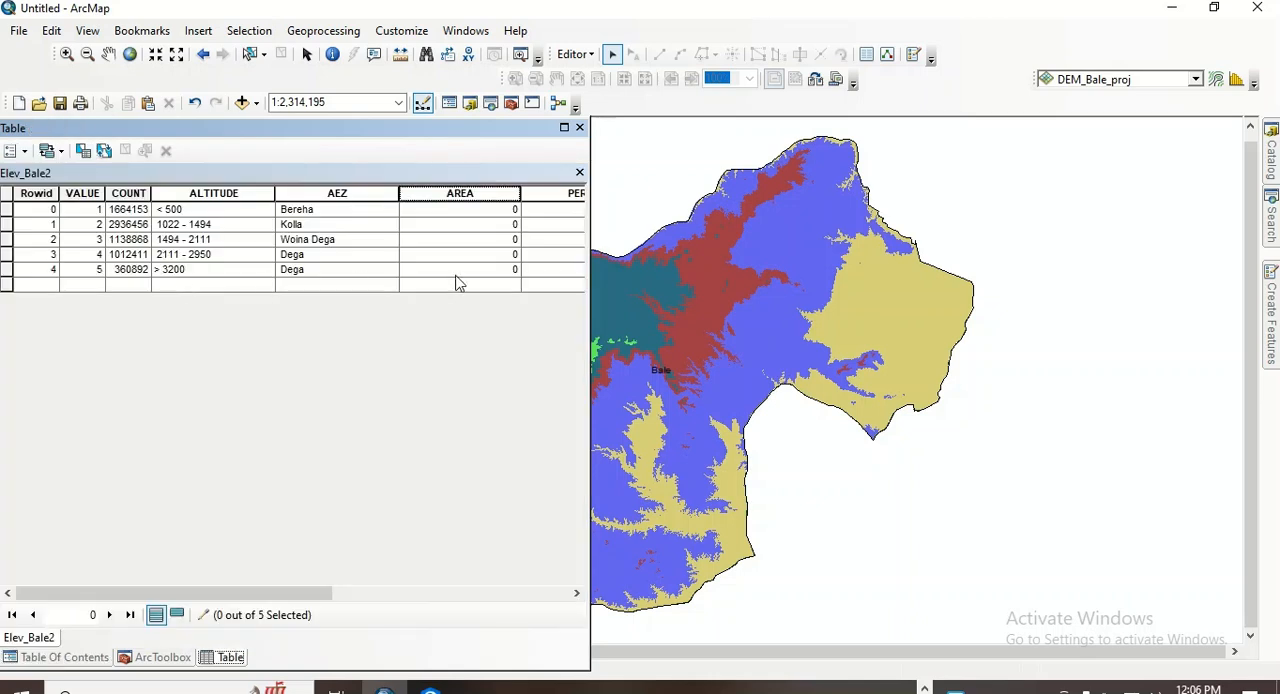
# - Reopen the Field Calculator for the AREA field and extend the expression to [COUNT] * 92.45643501 * 92.45643501 using the copied cell size
pyautogui.moveTo(588, 255); pyautogui.dragTo(882, 252)
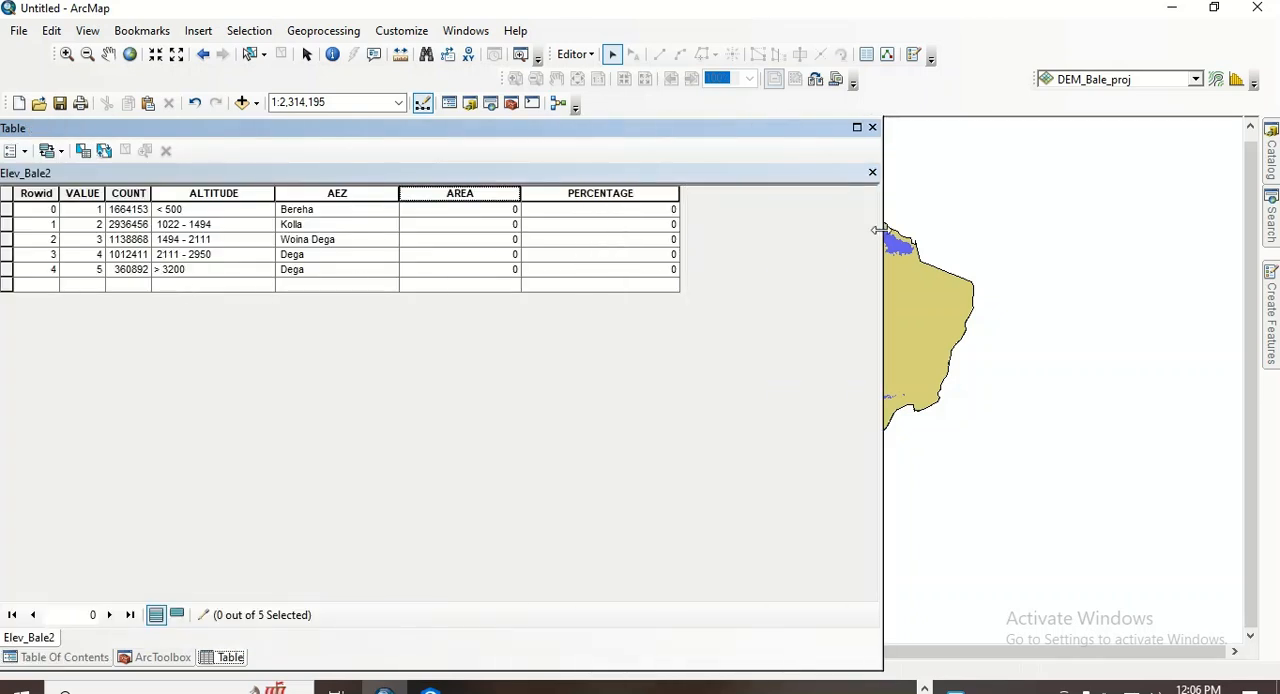
pyautogui.rightClick(462, 190)
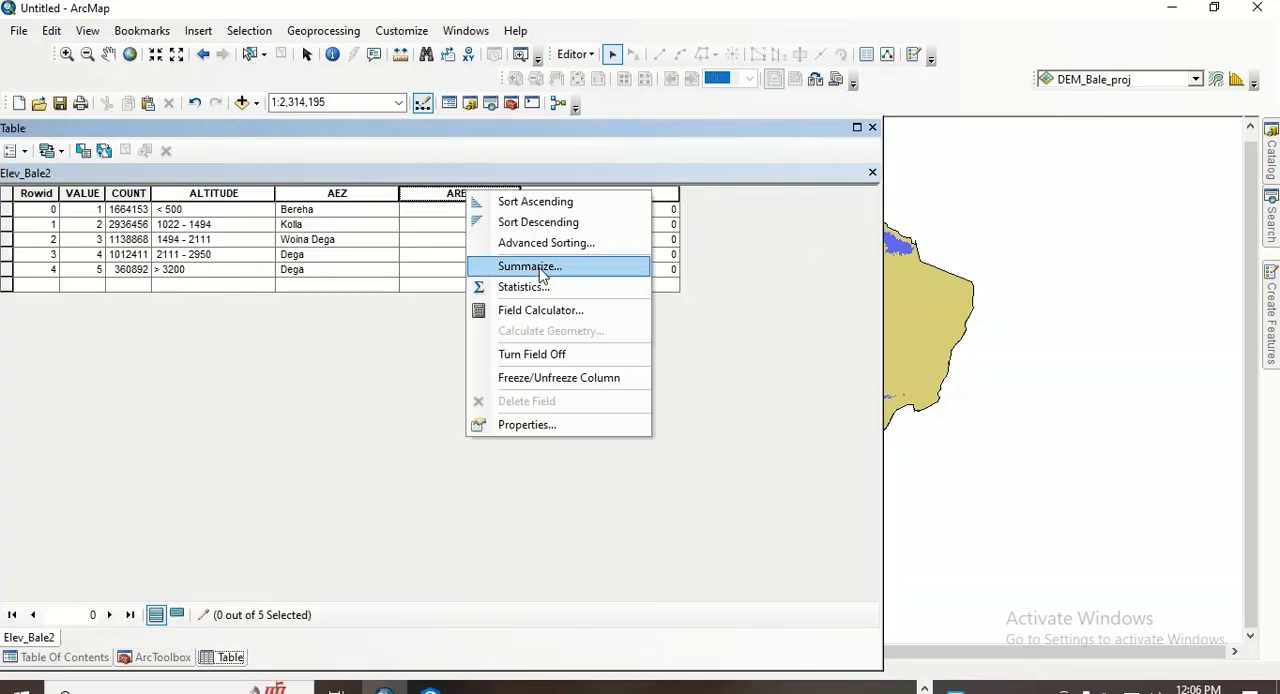
pyautogui.click(546, 313)
pyautogui.click(498, 372)
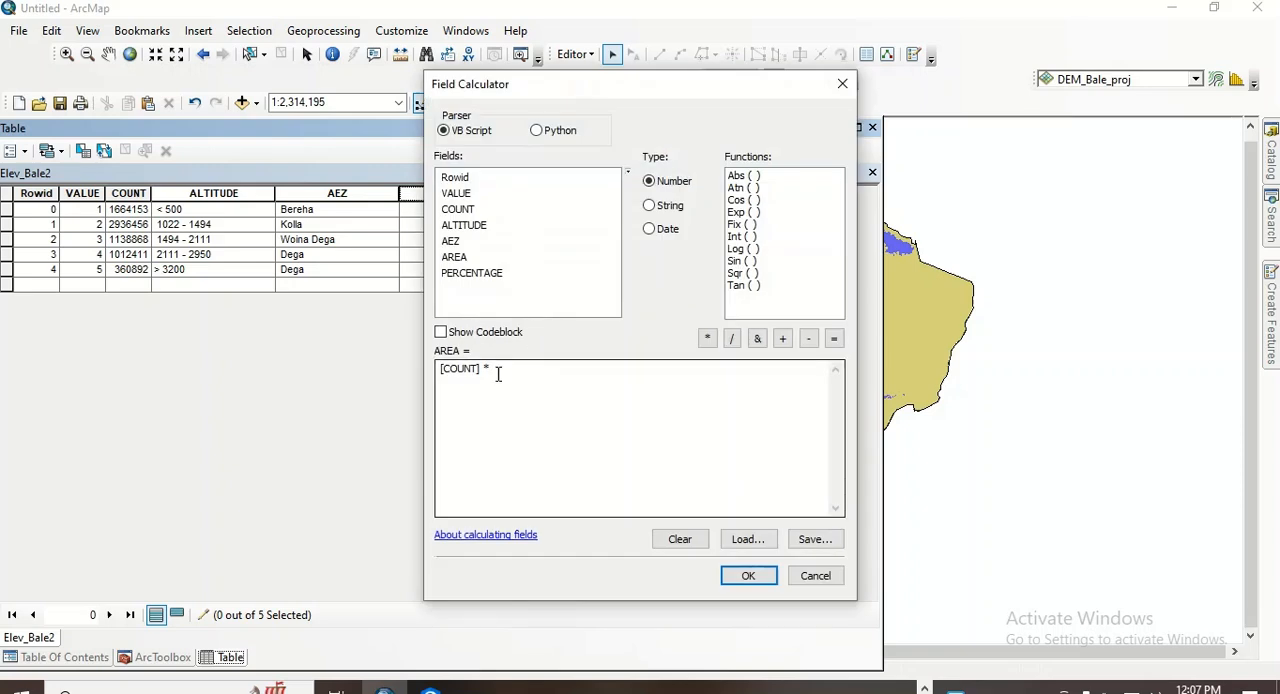
pyautogui.rightClick(498, 372)
pyautogui.click(551, 452)
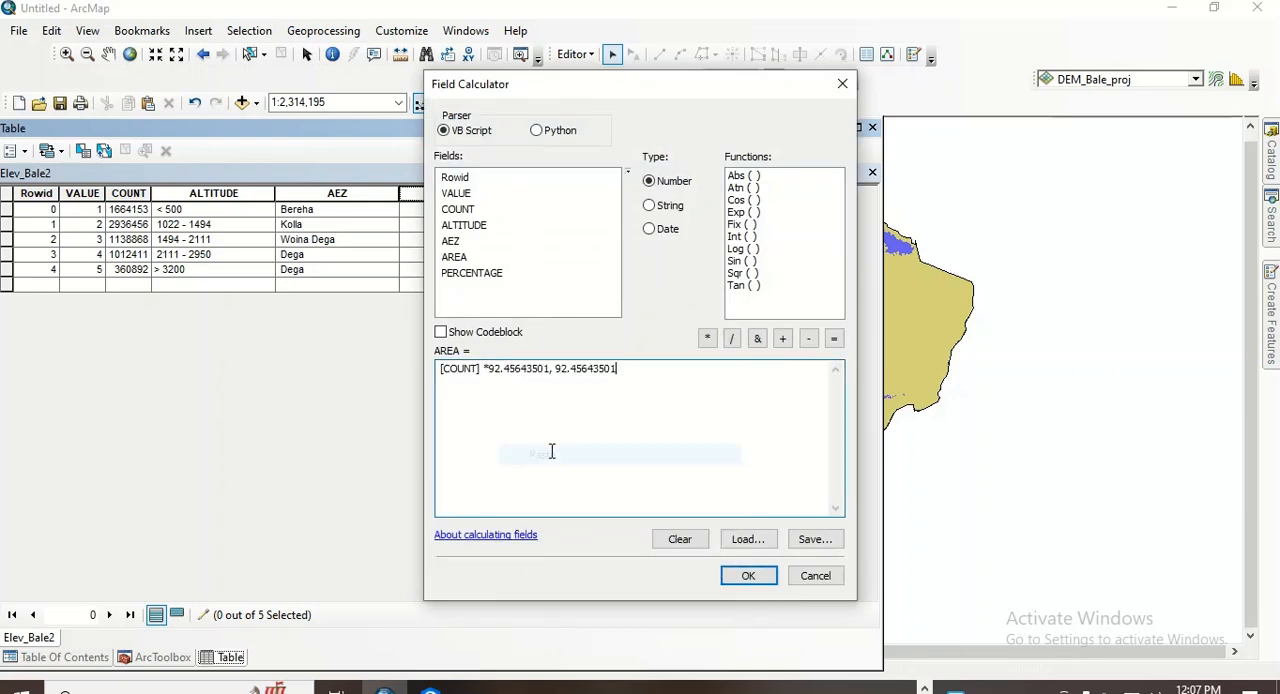
pyautogui.press('BackSpace')
pyautogui.press('BackSpace')
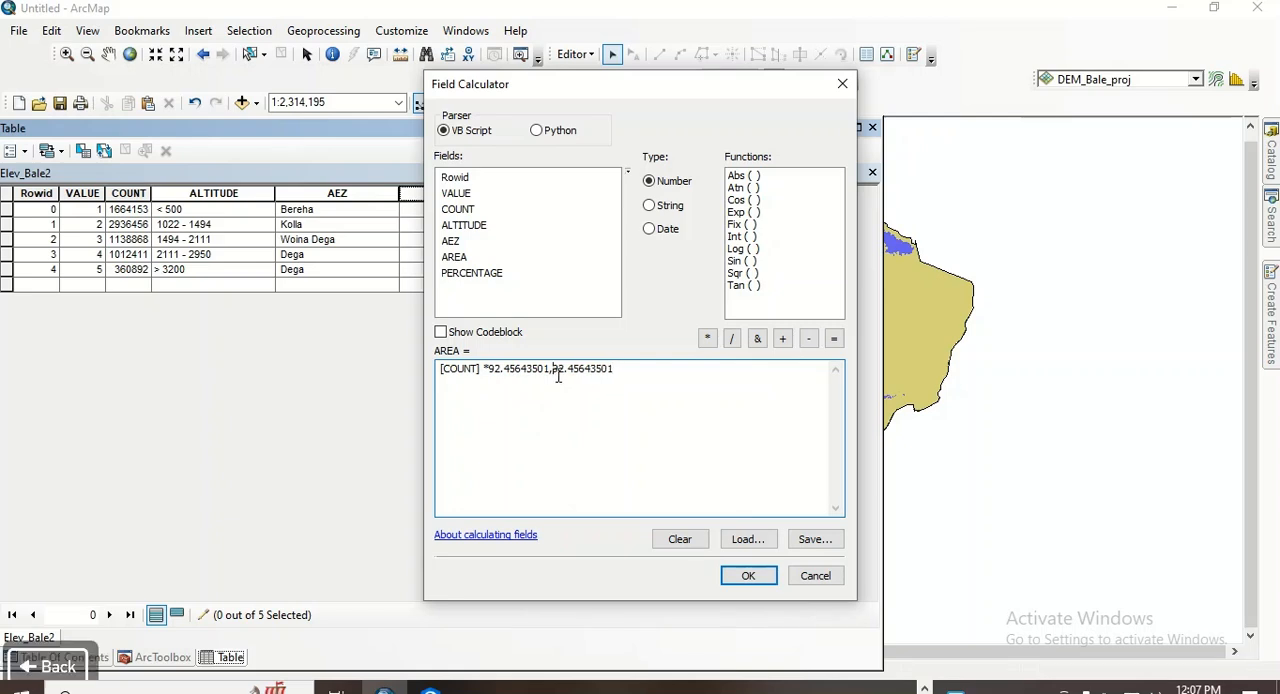
pyautogui.press('BackSpace')
pyautogui.click(707, 339)
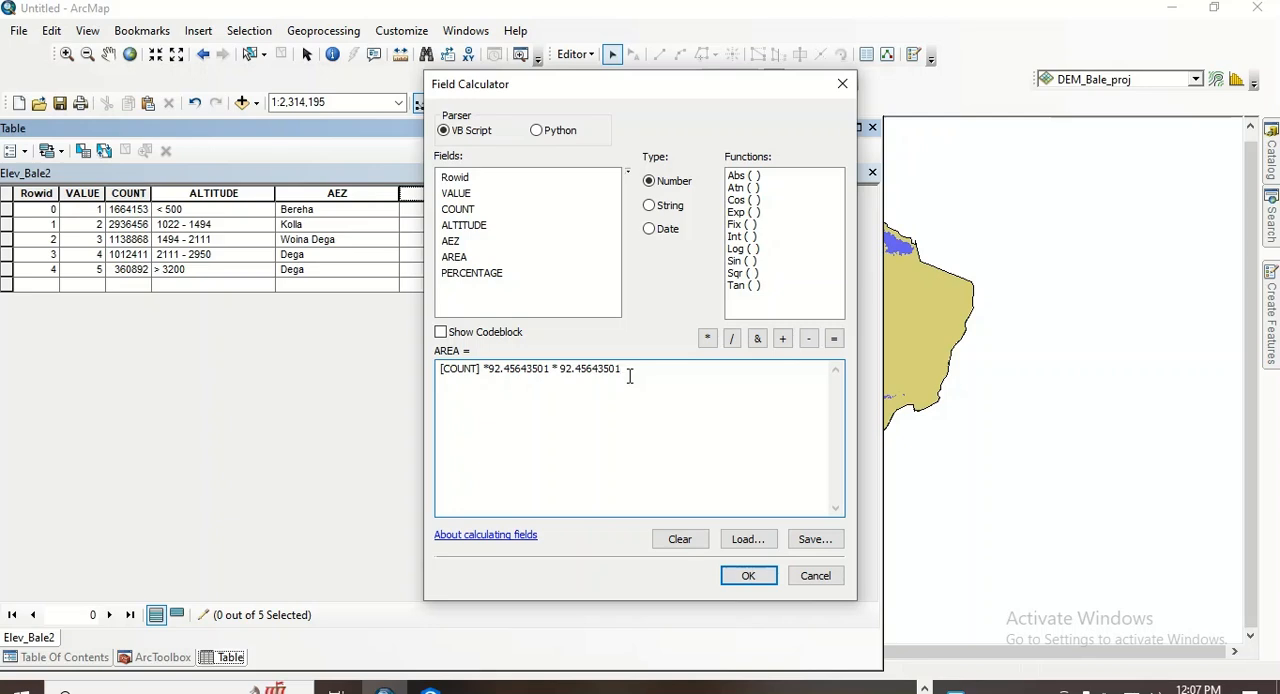
# - Divide the AREA expression by 1000000 and run the calculation
pyautogui.click(732, 338)
pyautogui.write('1')
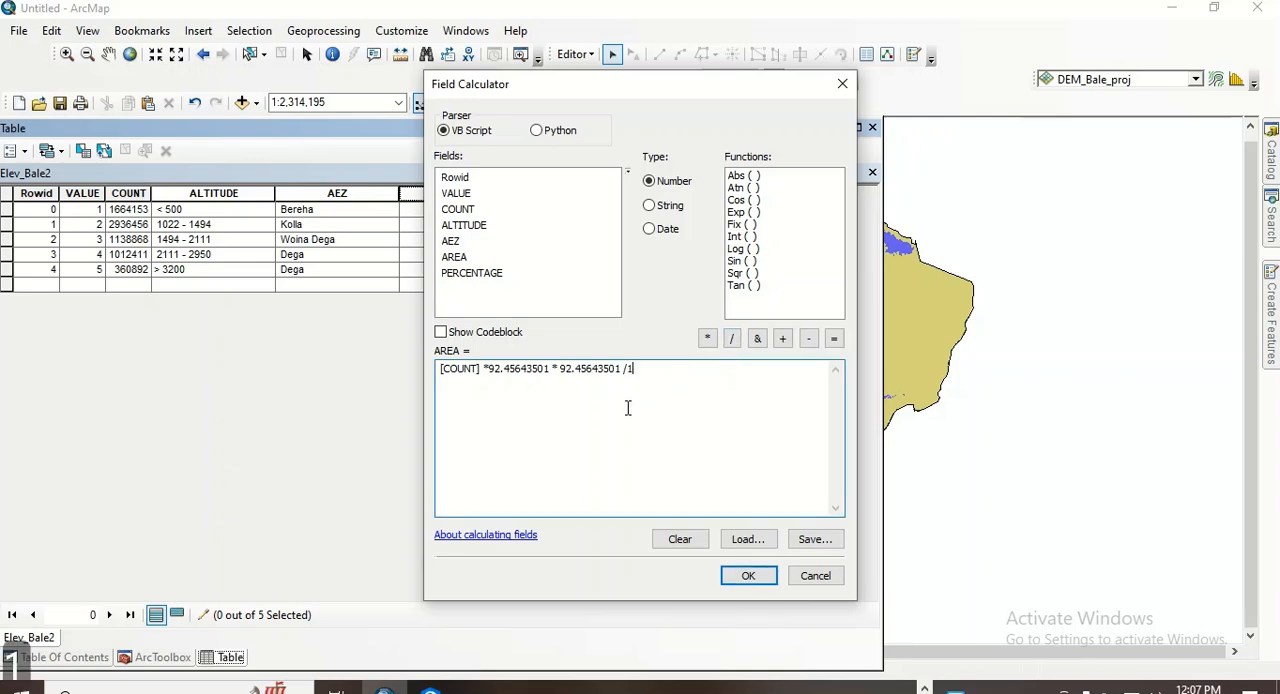
pyautogui.write('0000')
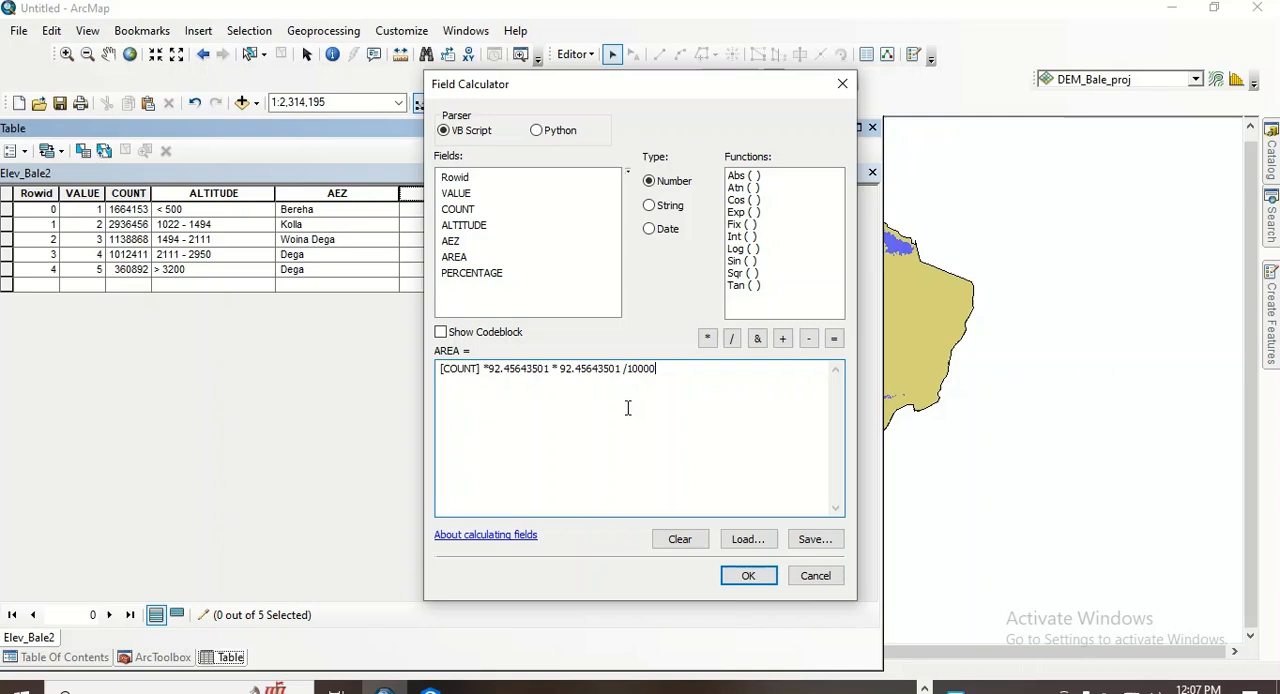
pyautogui.press('BackSpace')
pyautogui.press('BackSpace')
pyautogui.press('BackSpace')
pyautogui.press('BackSpace')
pyautogui.press('BackSpace')
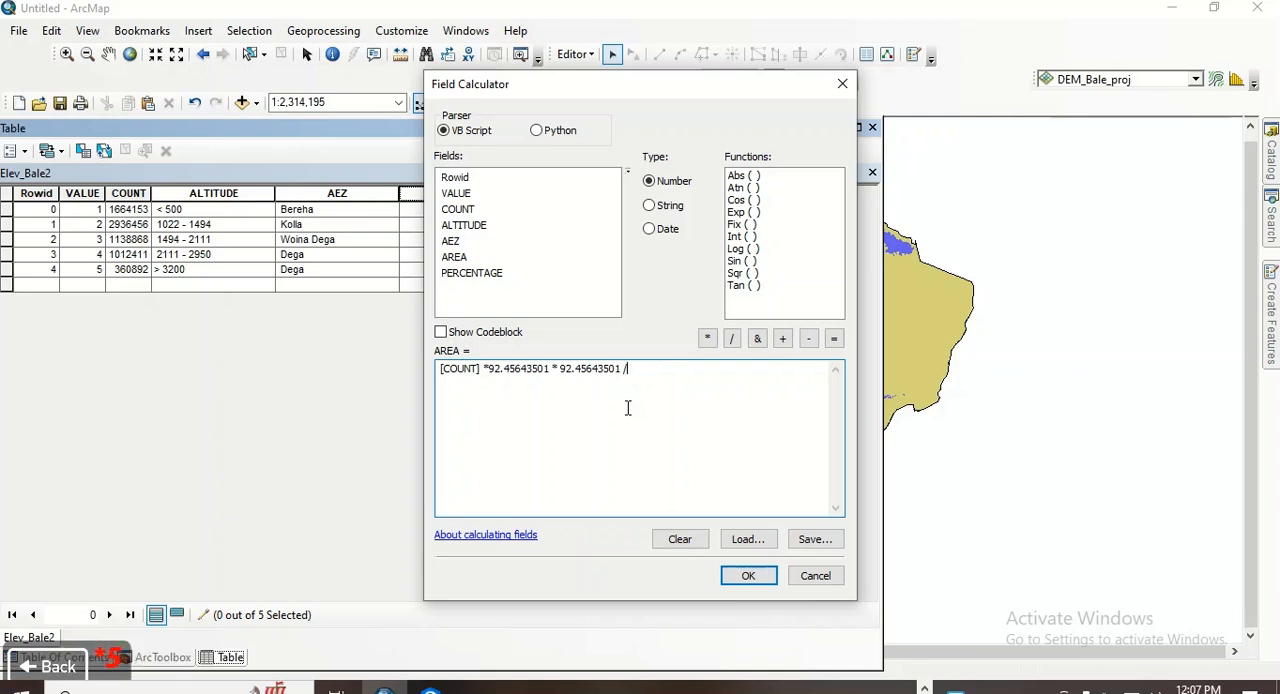
pyautogui.write('10')
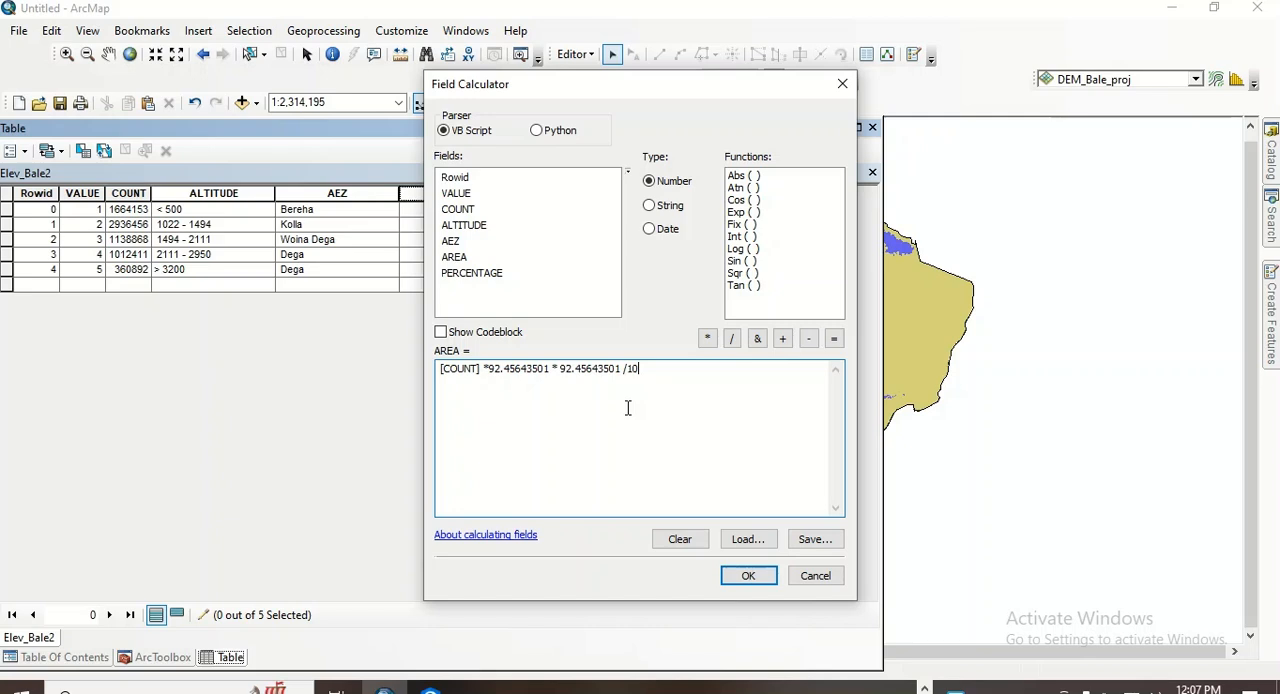
pyautogui.write('00000')
pyautogui.click(748, 577)
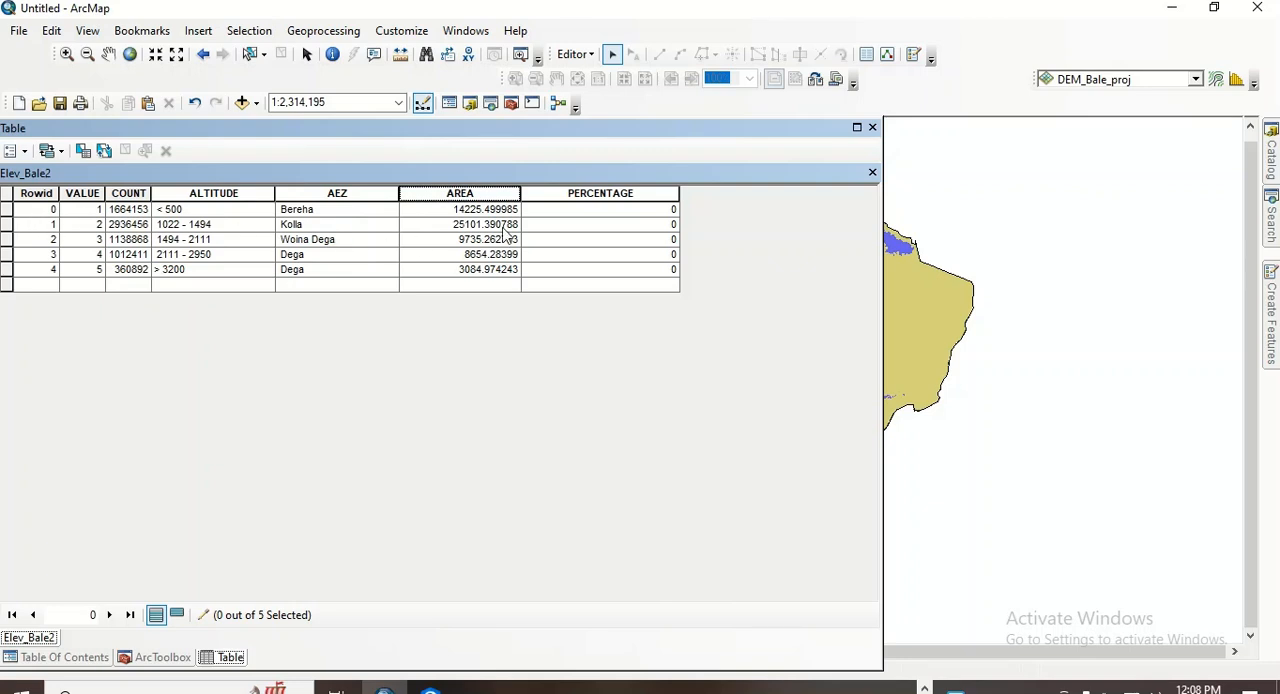
# - Copy the Sum value from the statistics of the AREA field
pyautogui.click(591, 193)
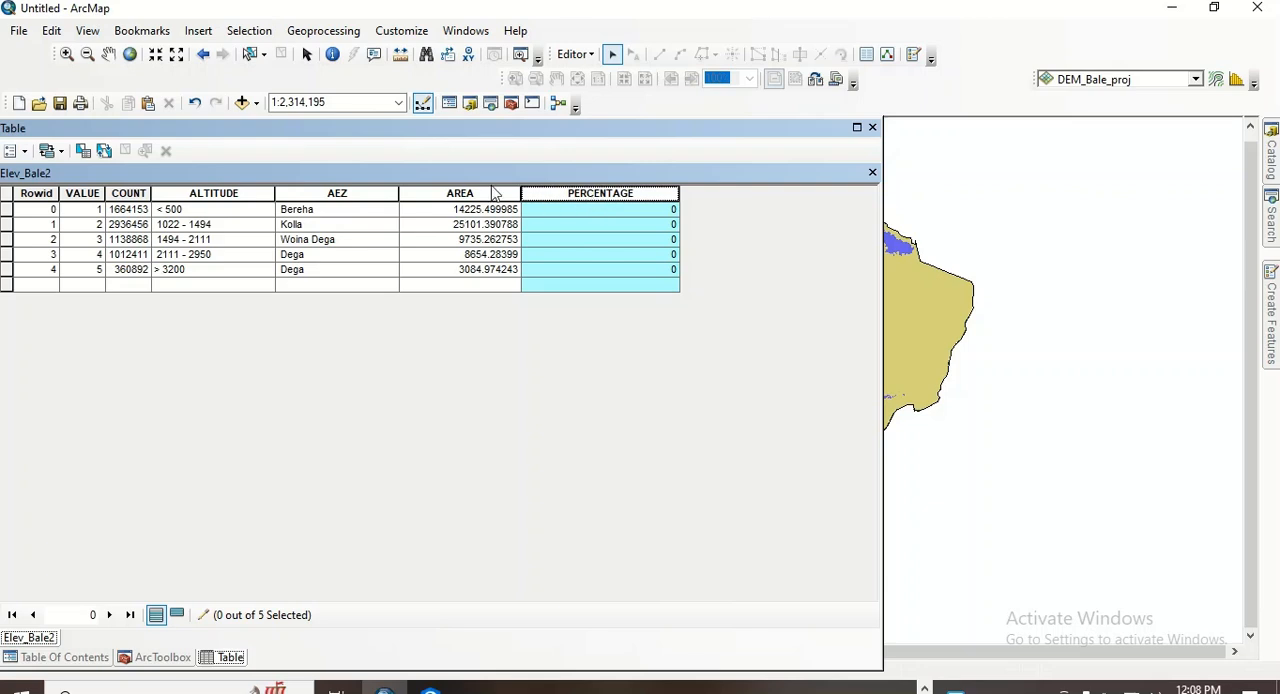
pyautogui.rightClick(484, 191)
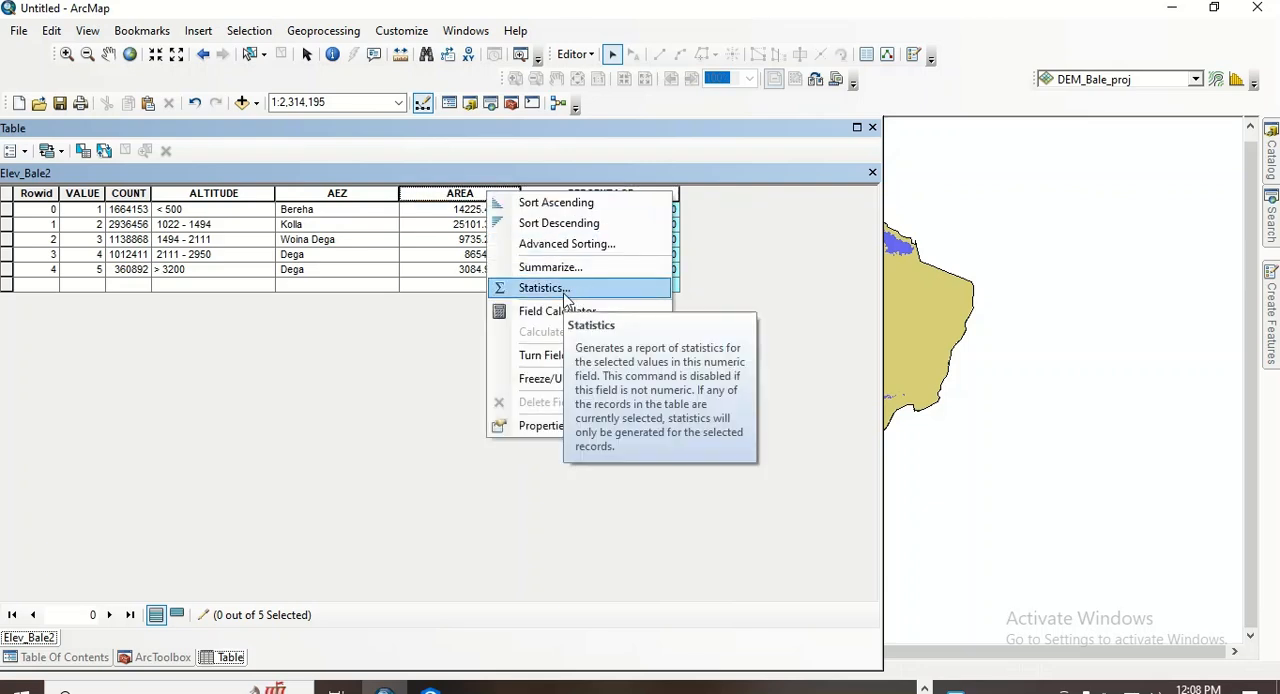
pyautogui.click(564, 293)
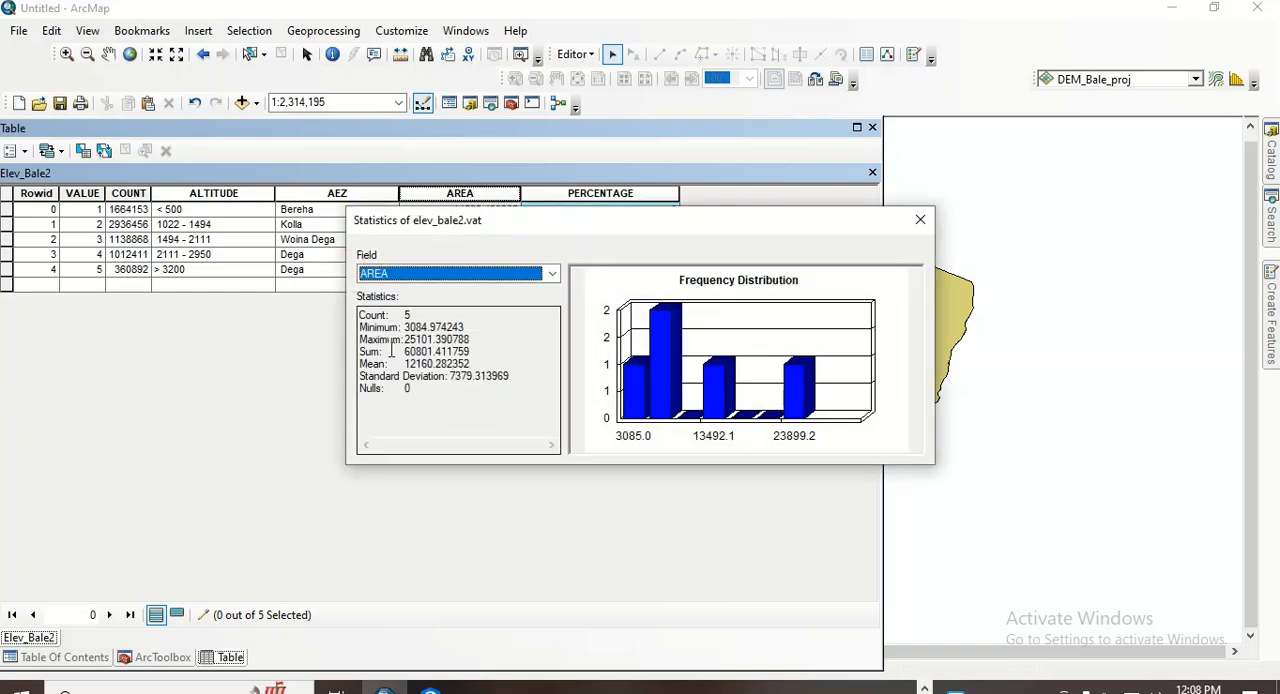
pyautogui.moveTo(405, 352); pyautogui.dragTo(470, 352)
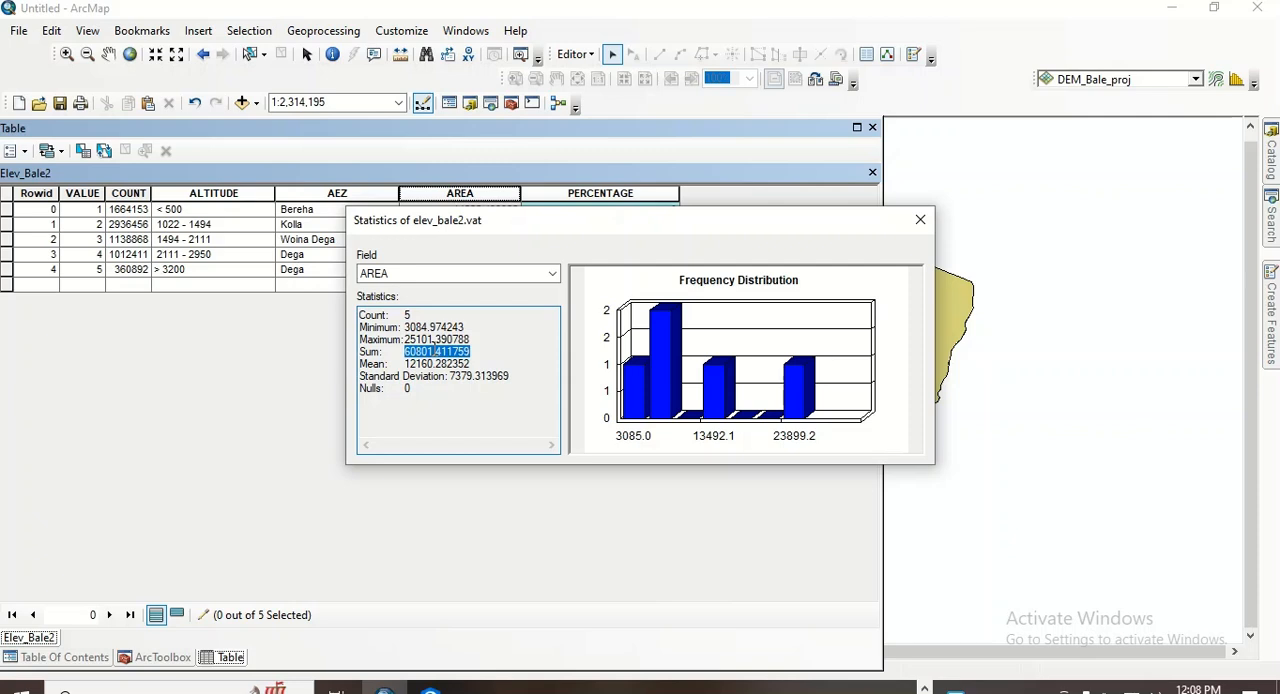
pyautogui.rightClick(435, 350)
pyautogui.click(486, 412)
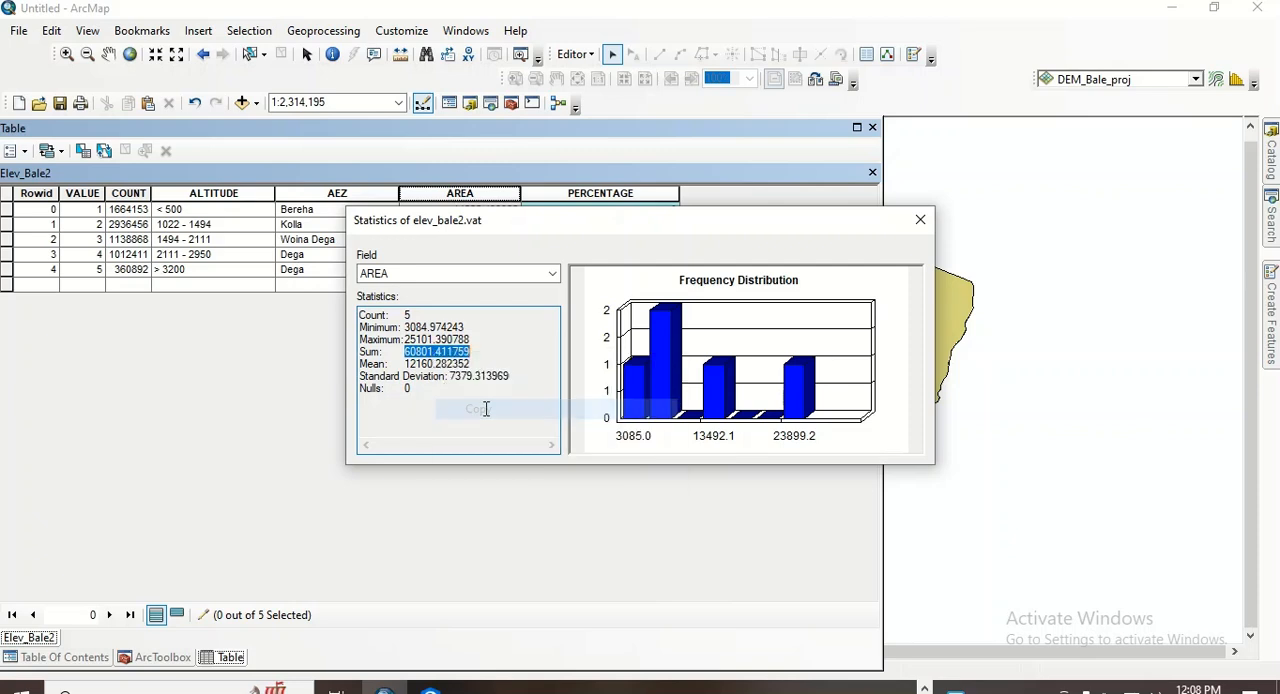
pyautogui.click(918, 224)
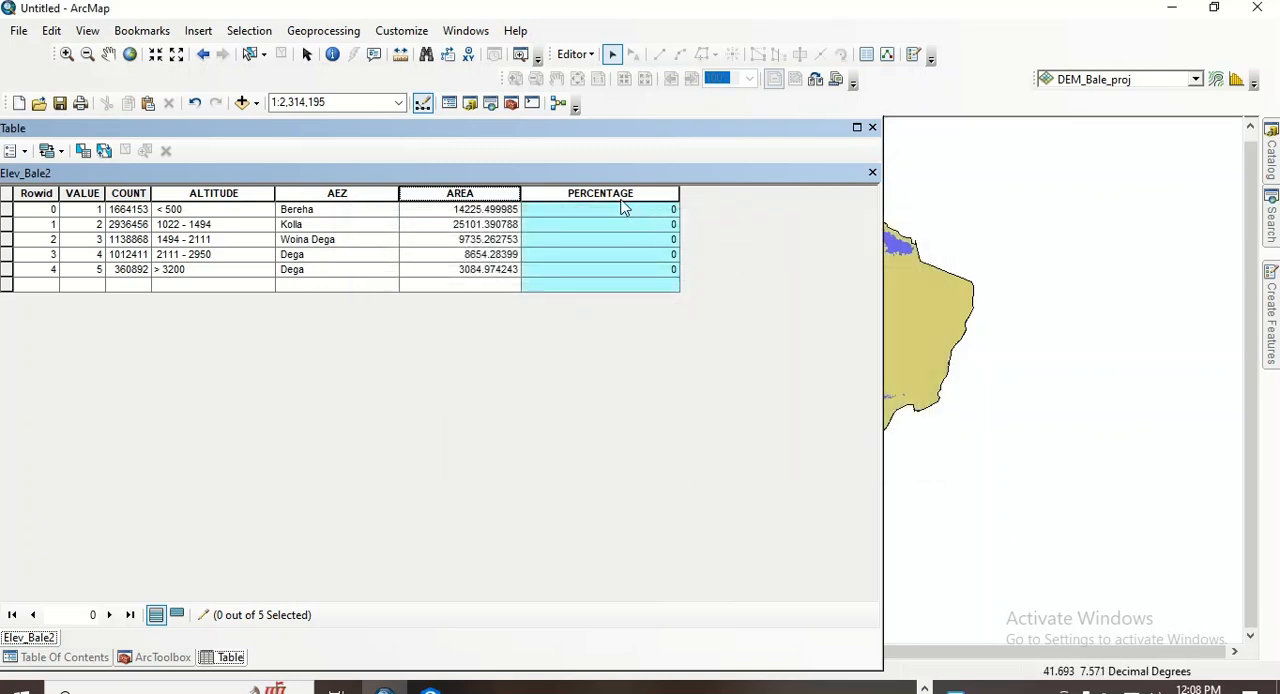
# - Calculate the PERCENTAGE field with the expression [AREA] * 100 / 60801.411759, using the copied area sum as divisor
pyautogui.rightClick(607, 192)
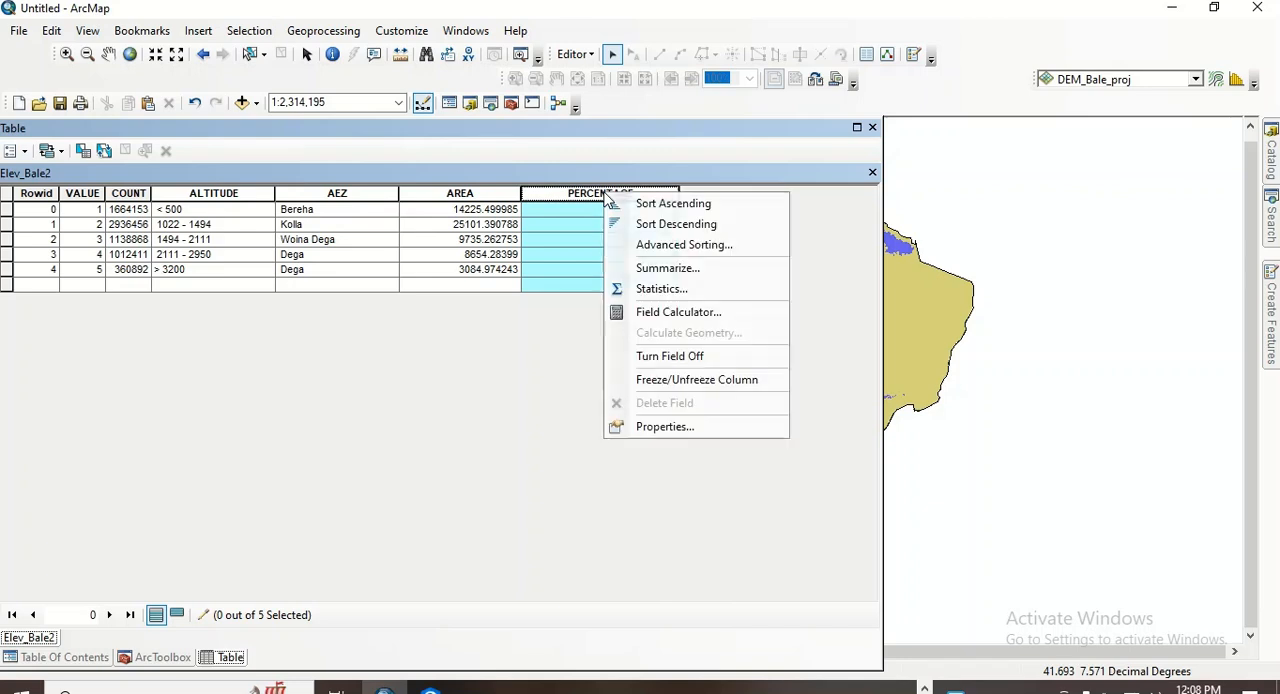
pyautogui.click(679, 313)
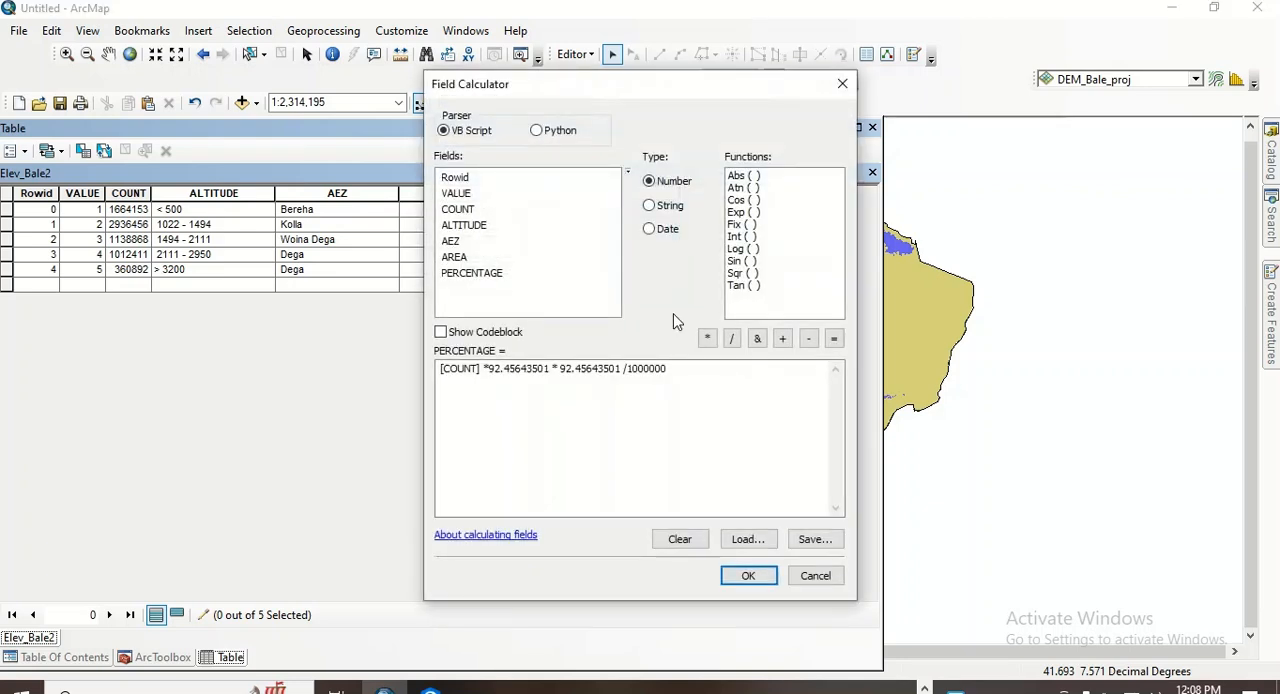
pyautogui.moveTo(668, 368); pyautogui.dragTo(438, 370)
pyautogui.press('BackSpace')
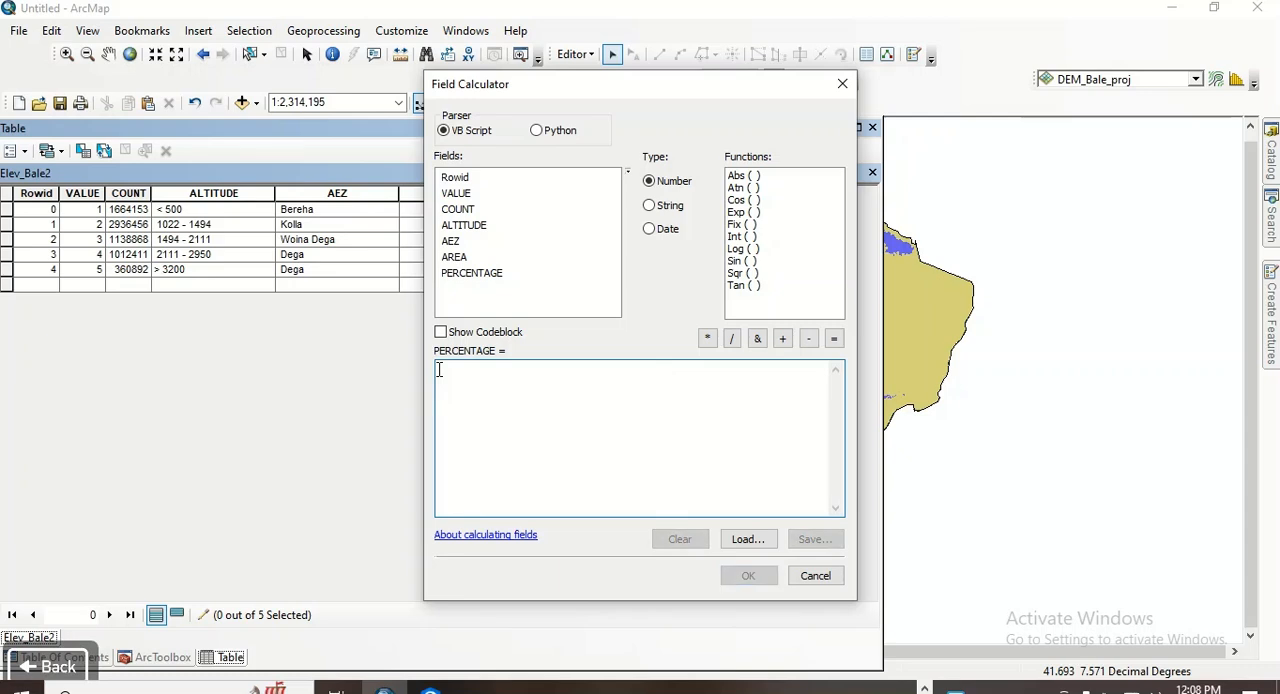
pyautogui.doubleClick(463, 259)
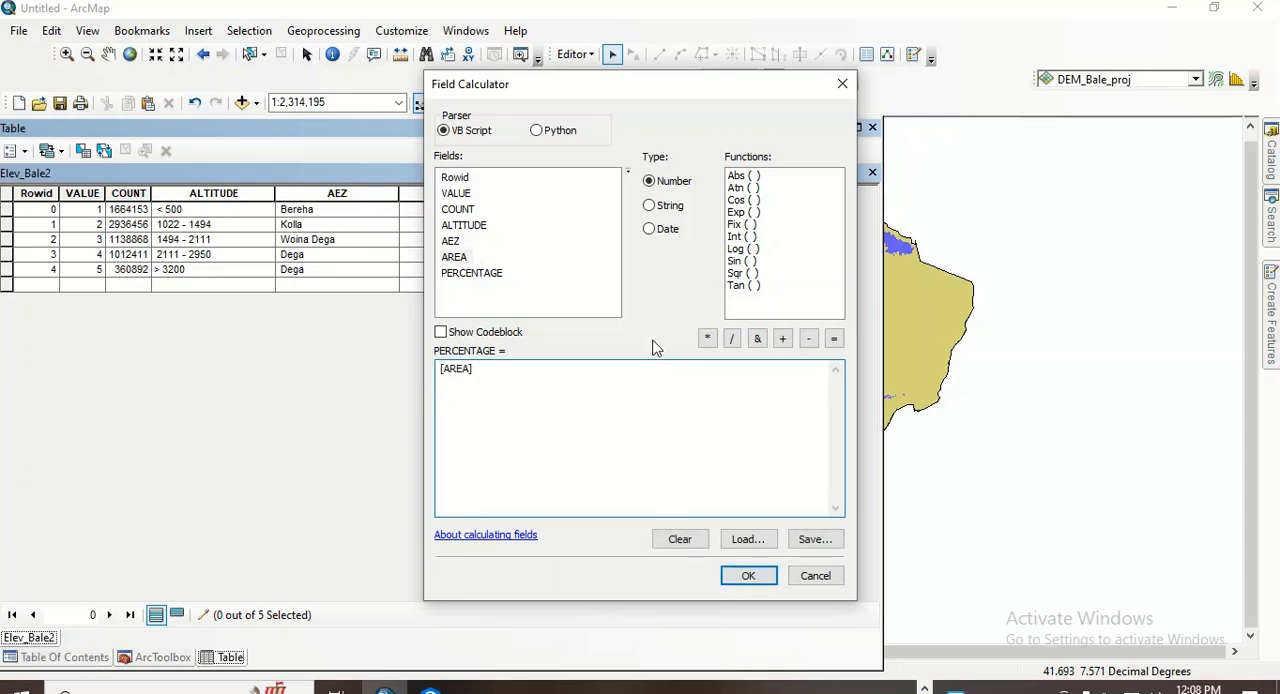
pyautogui.click(707, 338)
pyautogui.write('100')
pyautogui.click(731, 338)
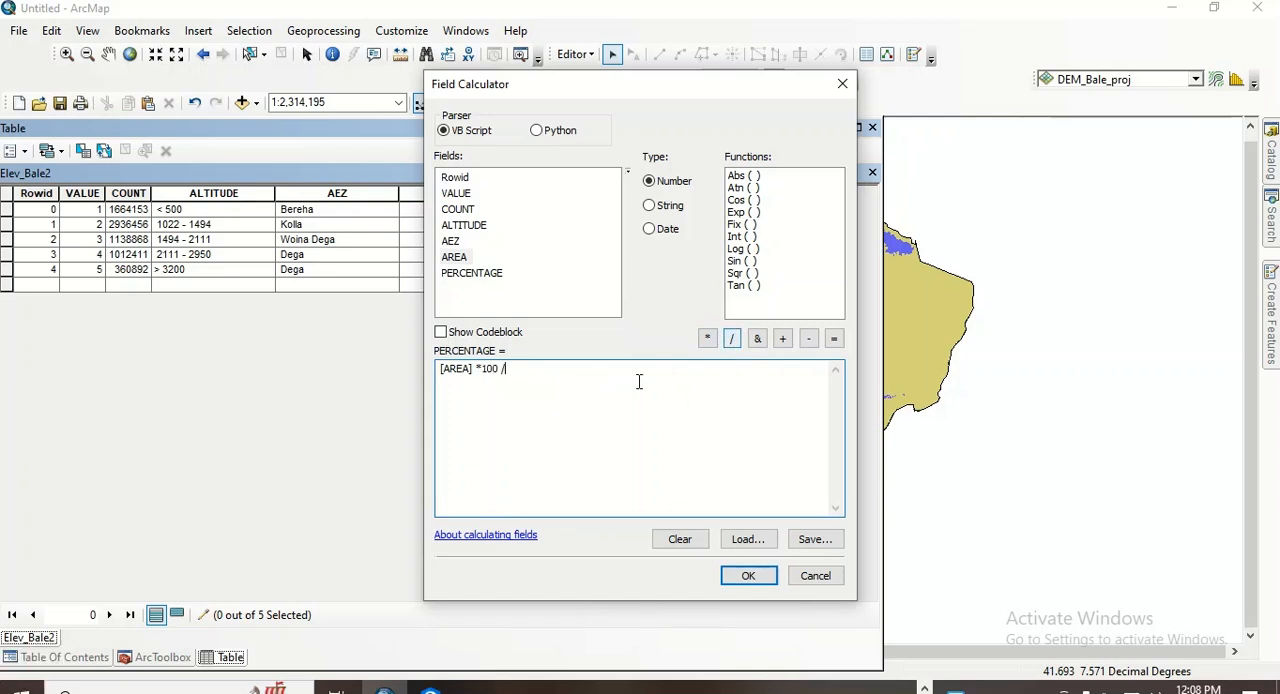
pyautogui.rightClick(531, 381)
pyautogui.click(586, 463)
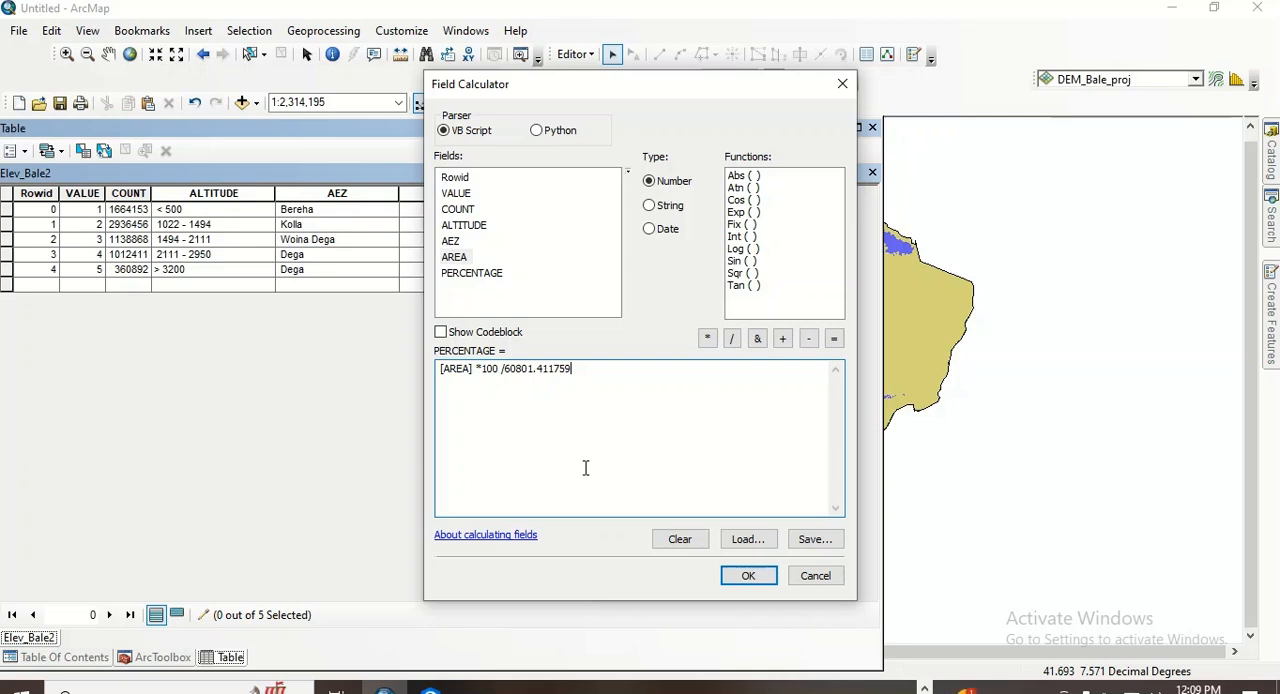
pyautogui.click(750, 577)
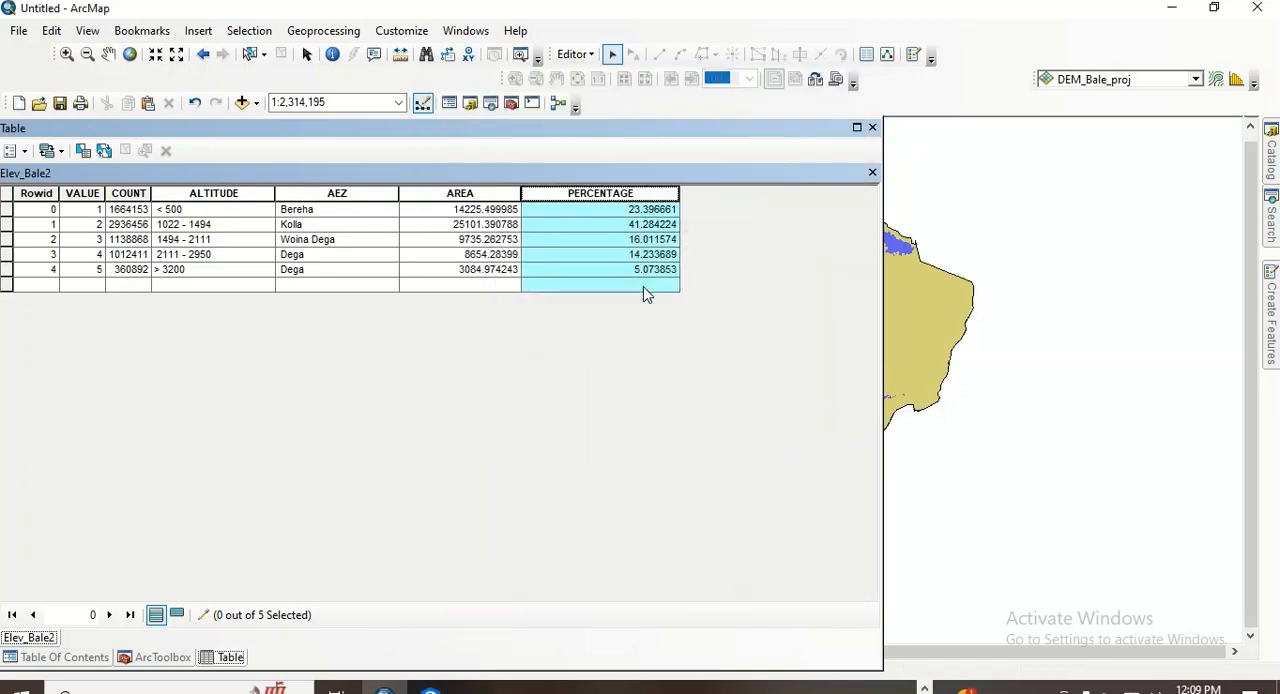
# - Change the AEZ of the class with VALUE 5 to Wurch
pyautogui.click(8, 226)
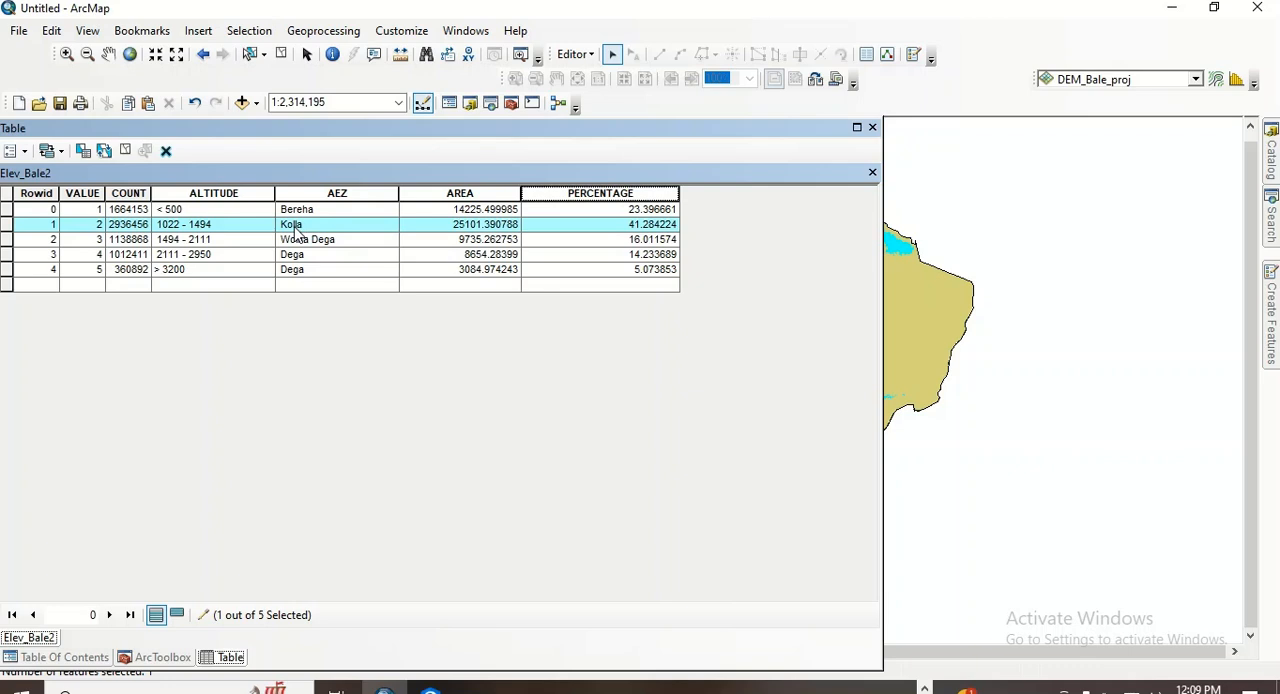
pyautogui.doubleClick(296, 273)
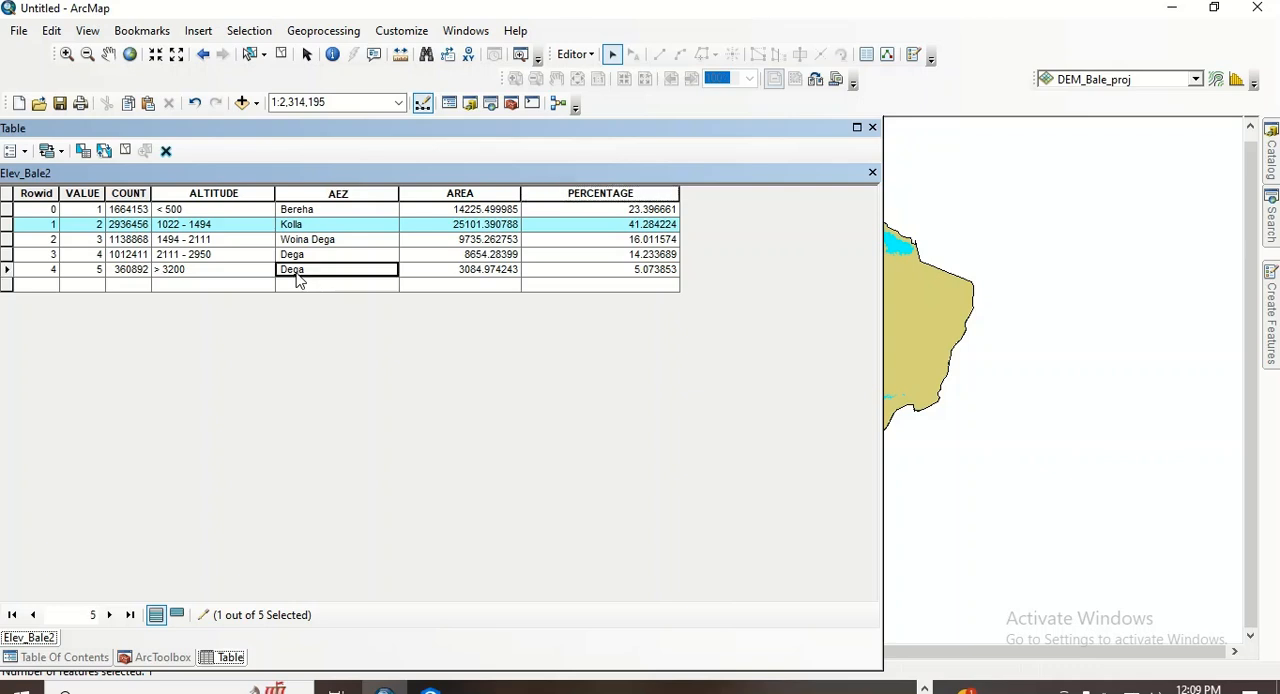
pyautogui.moveTo(311, 270); pyautogui.dragTo(282, 270)
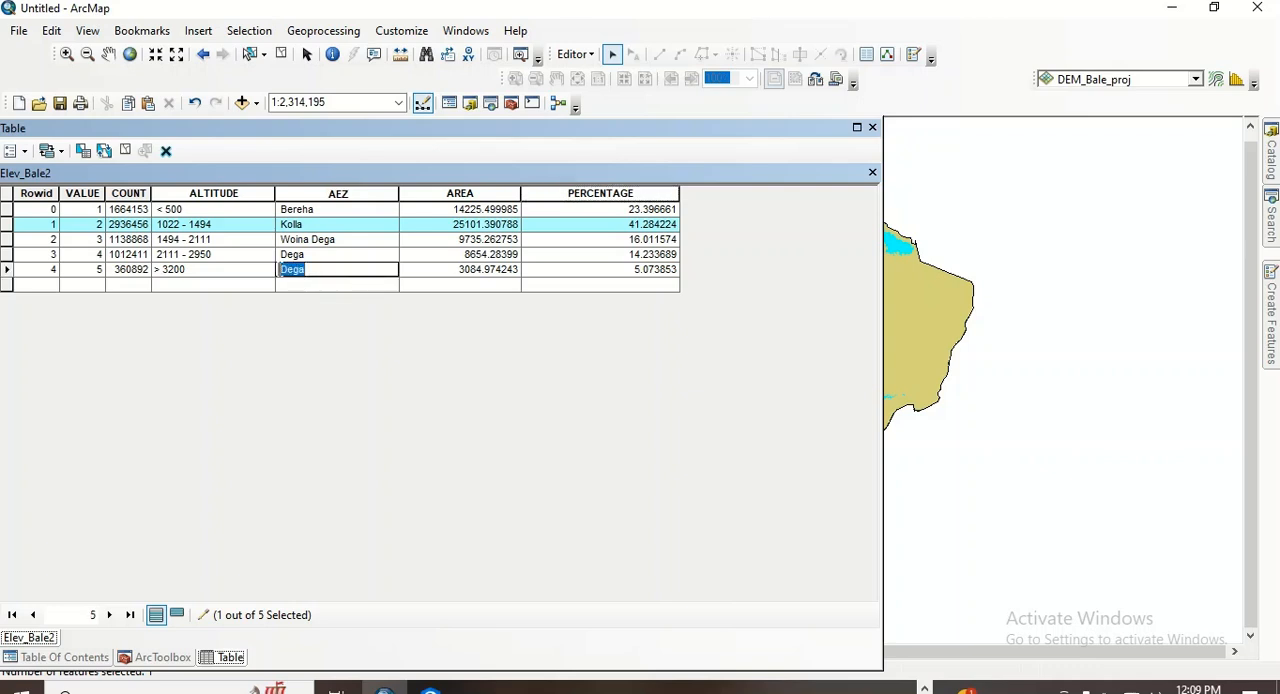
pyautogui.write('Wurch')
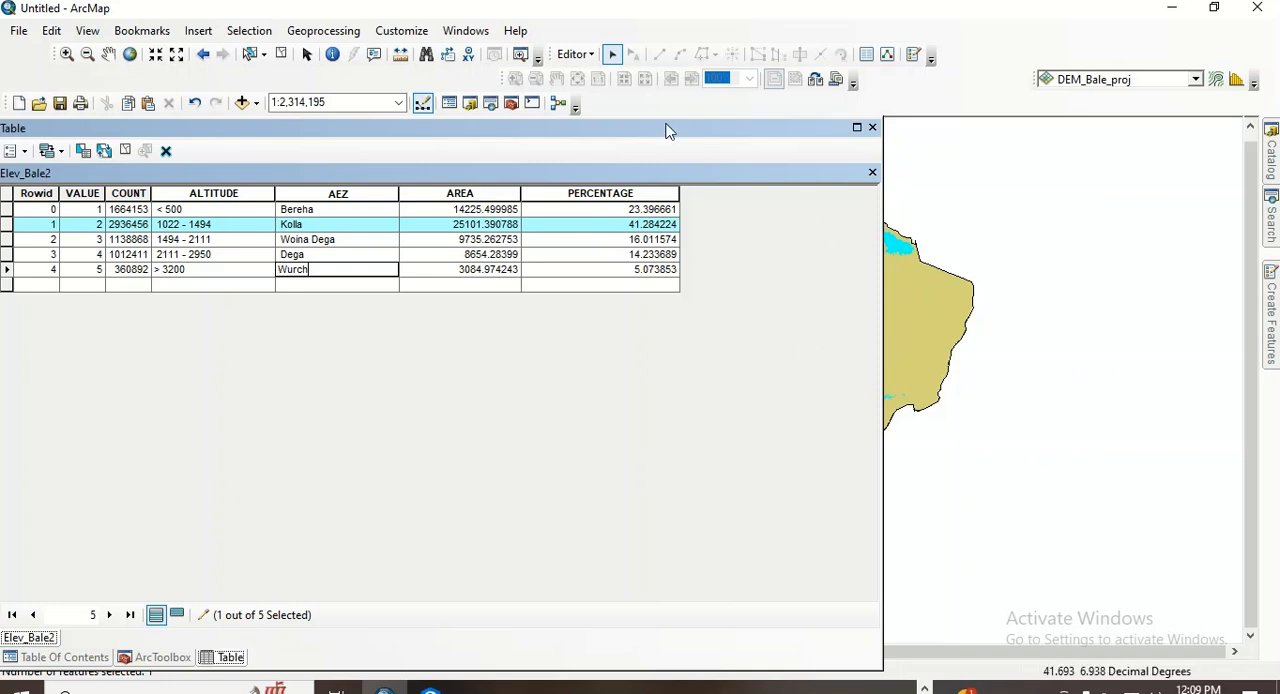
# - Save the edits to the Elev_Bale2 table and stop the editing session
pyautogui.click(588, 55)
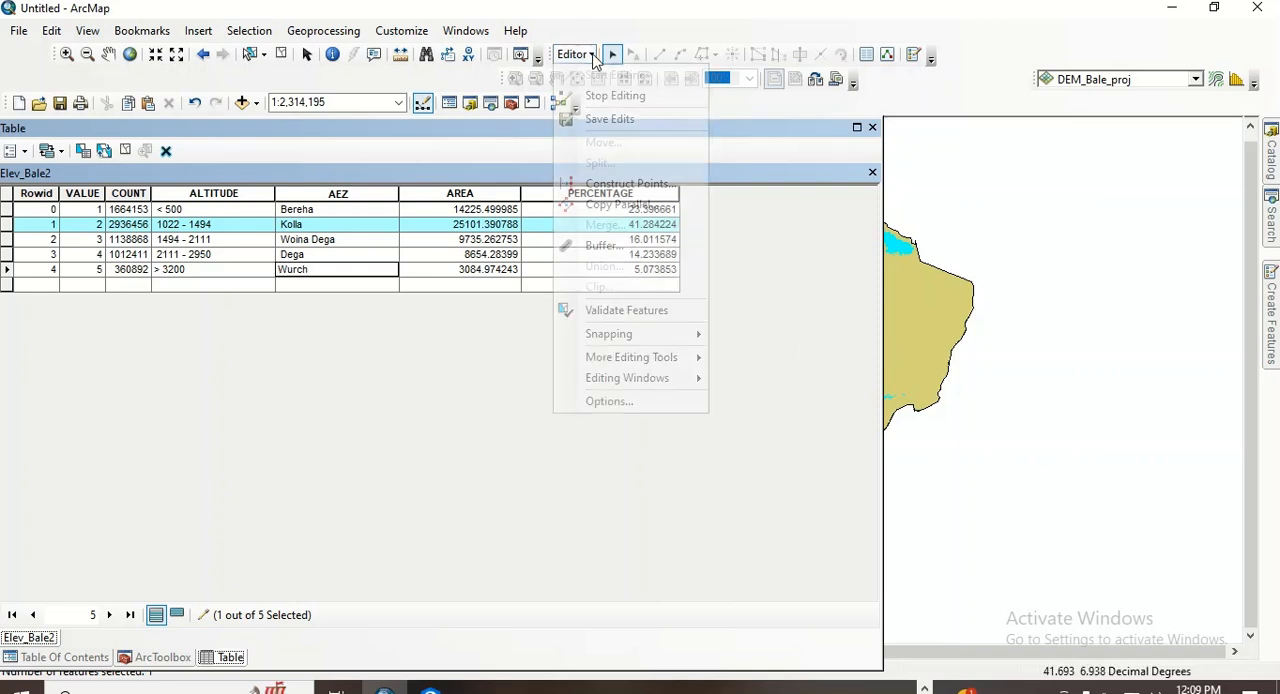
pyautogui.click(610, 118)
pyautogui.click(590, 57)
pyautogui.click(590, 57)
pyautogui.click(590, 57)
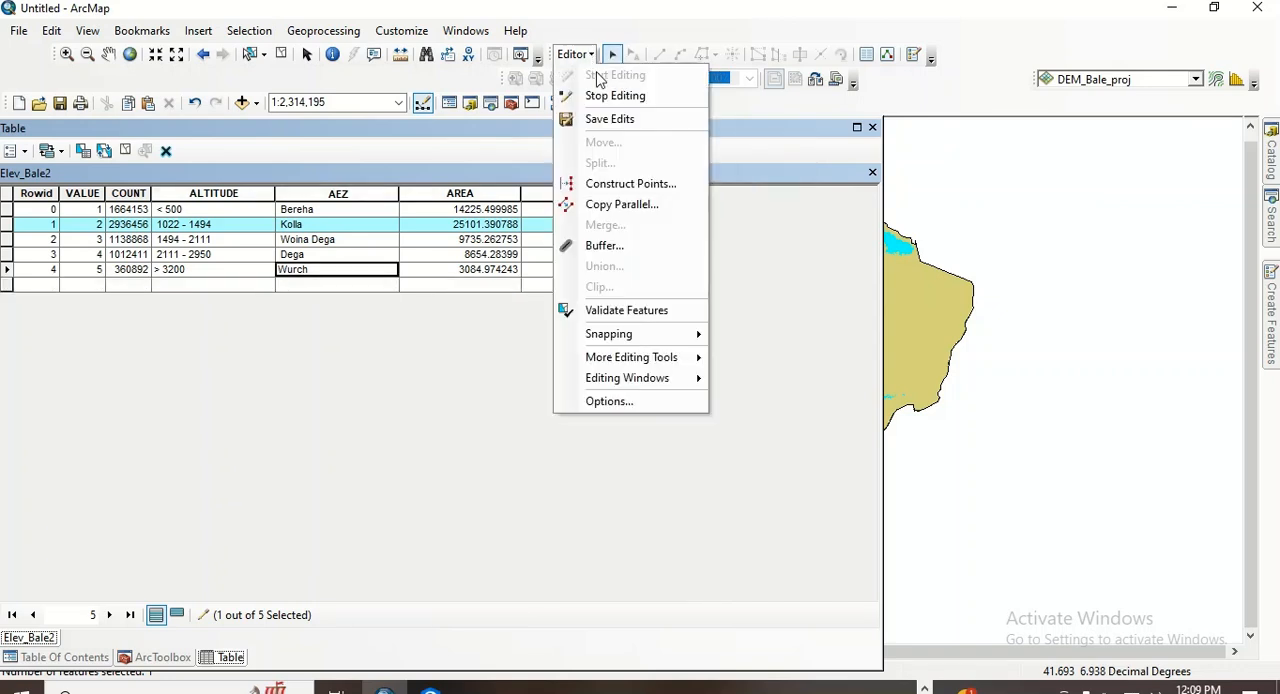
pyautogui.click(607, 96)
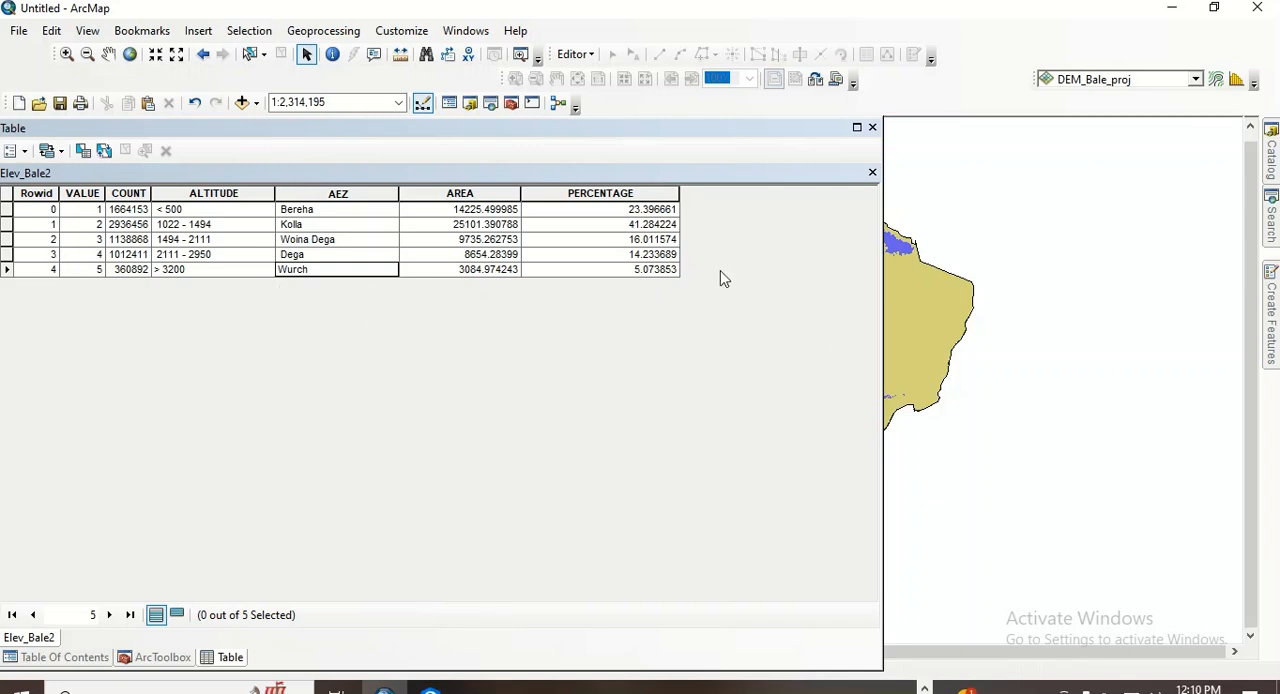
# - Symbolize the Elev_Bale2 layer by unique values using AEZ as the value field
pyautogui.moveTo(883, 300); pyautogui.dragTo(312, 284)
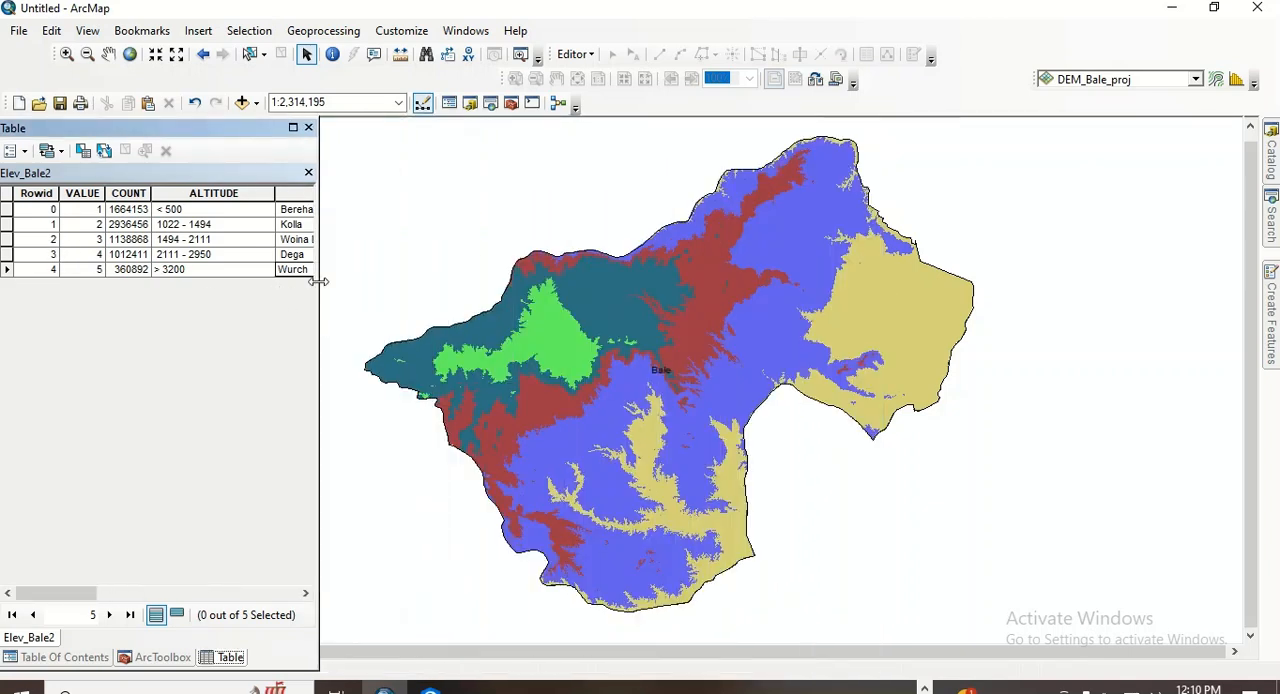
pyautogui.click(78, 657)
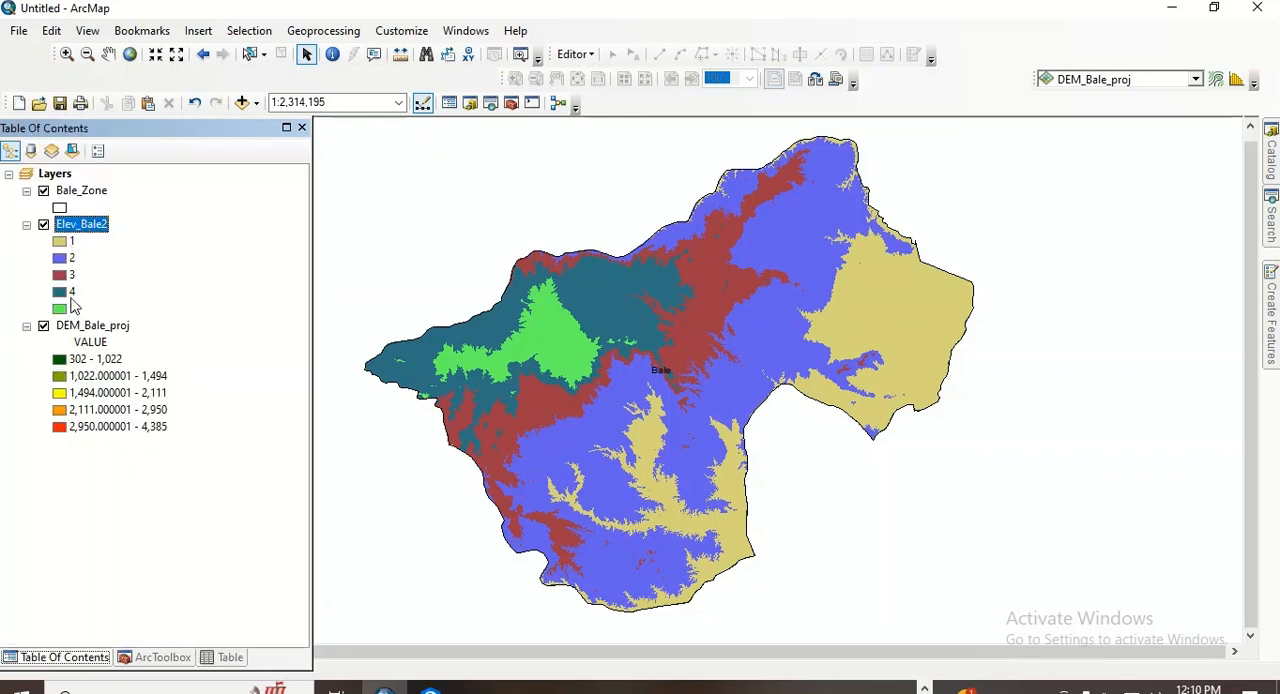
pyautogui.rightClick(88, 229)
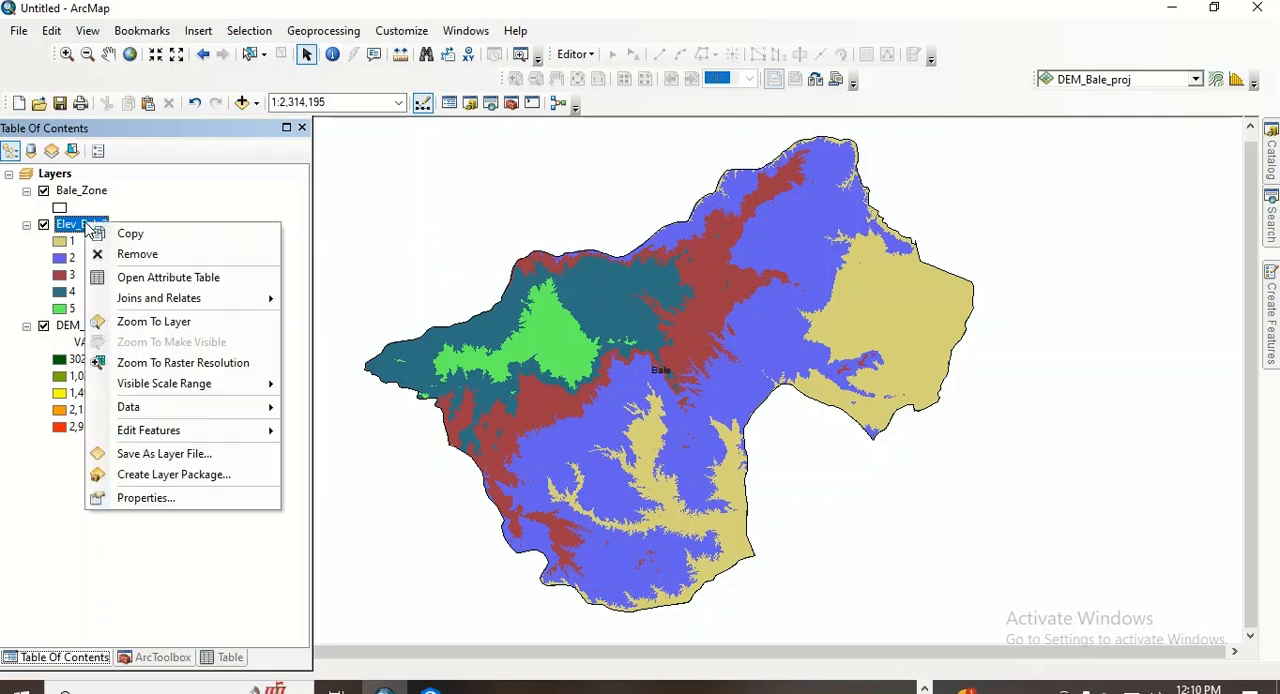
pyautogui.click(146, 498)
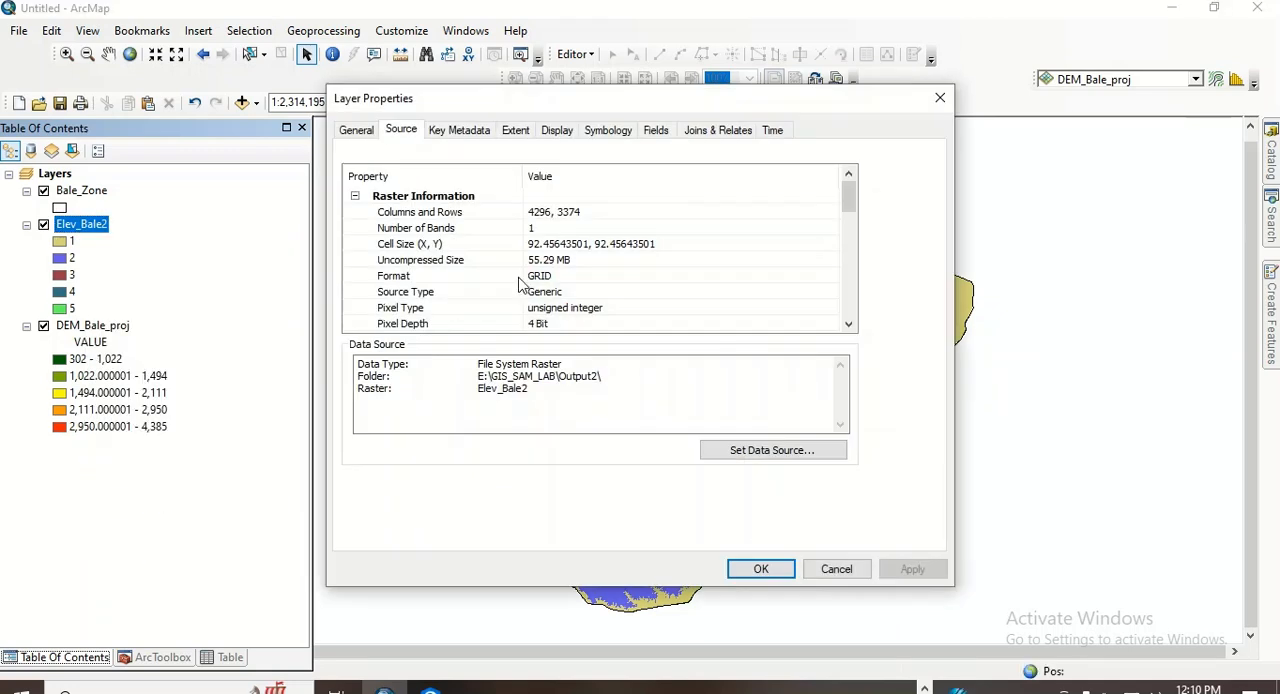
pyautogui.click(609, 130)
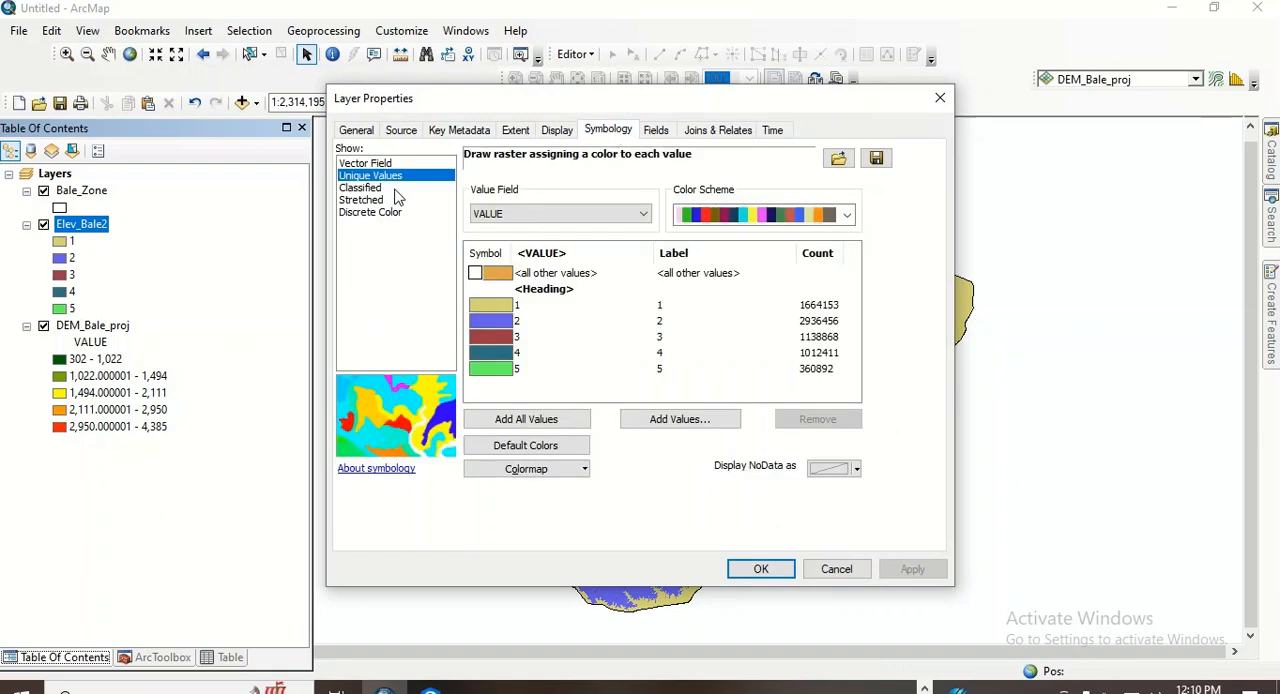
pyautogui.click(518, 214)
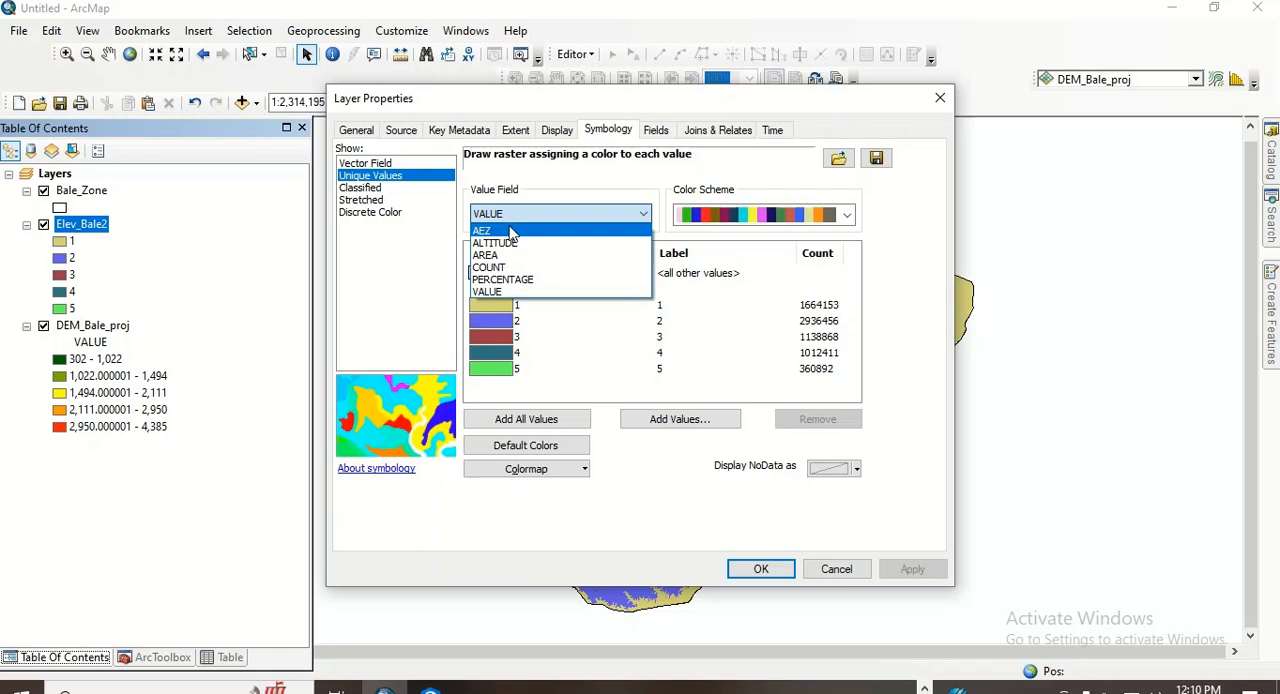
pyautogui.click(510, 231)
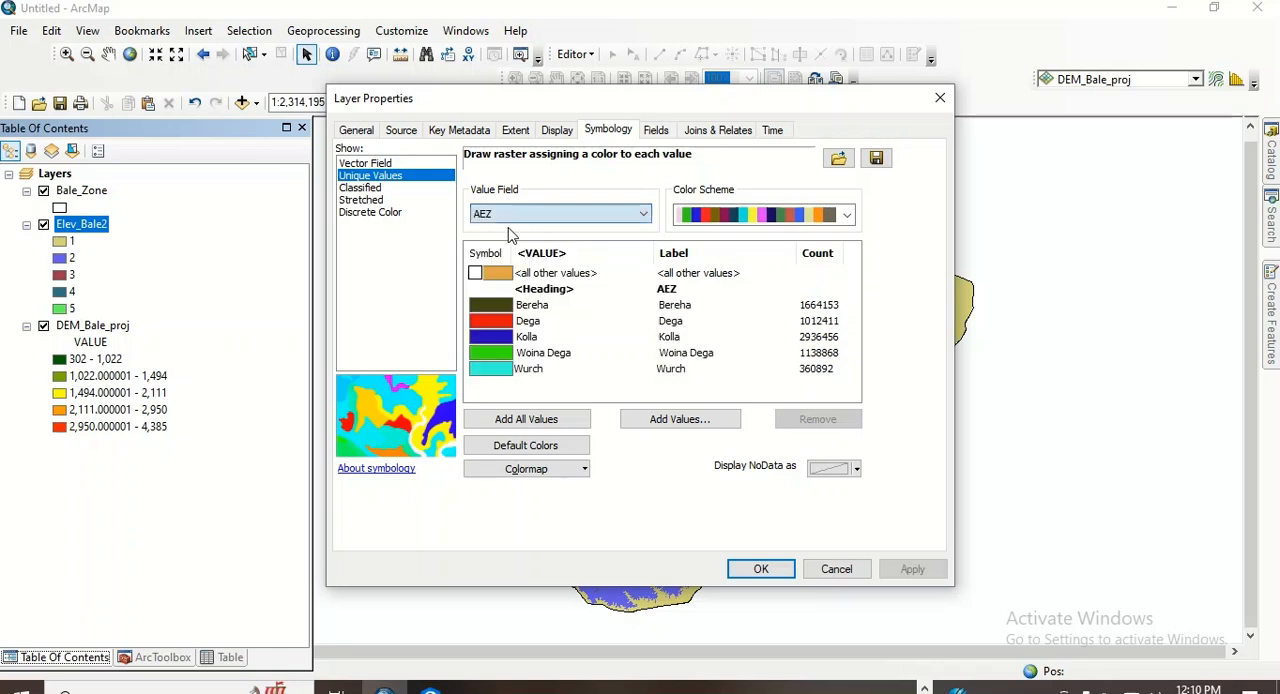
pyautogui.click(761, 569)
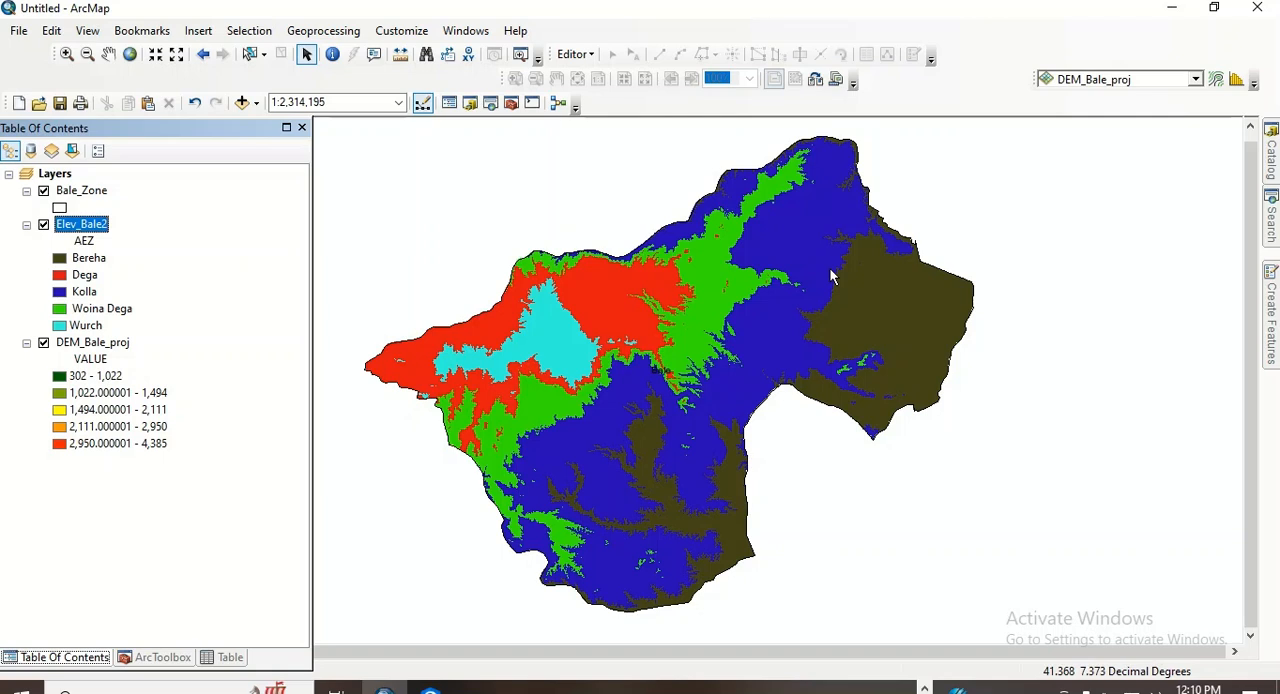
# - Switch the map to Layout View and zoom the data frame to its full extent
pyautogui.click(88, 30)
pyautogui.moveTo(138, 30)
pyautogui.moveTo(88, 30)
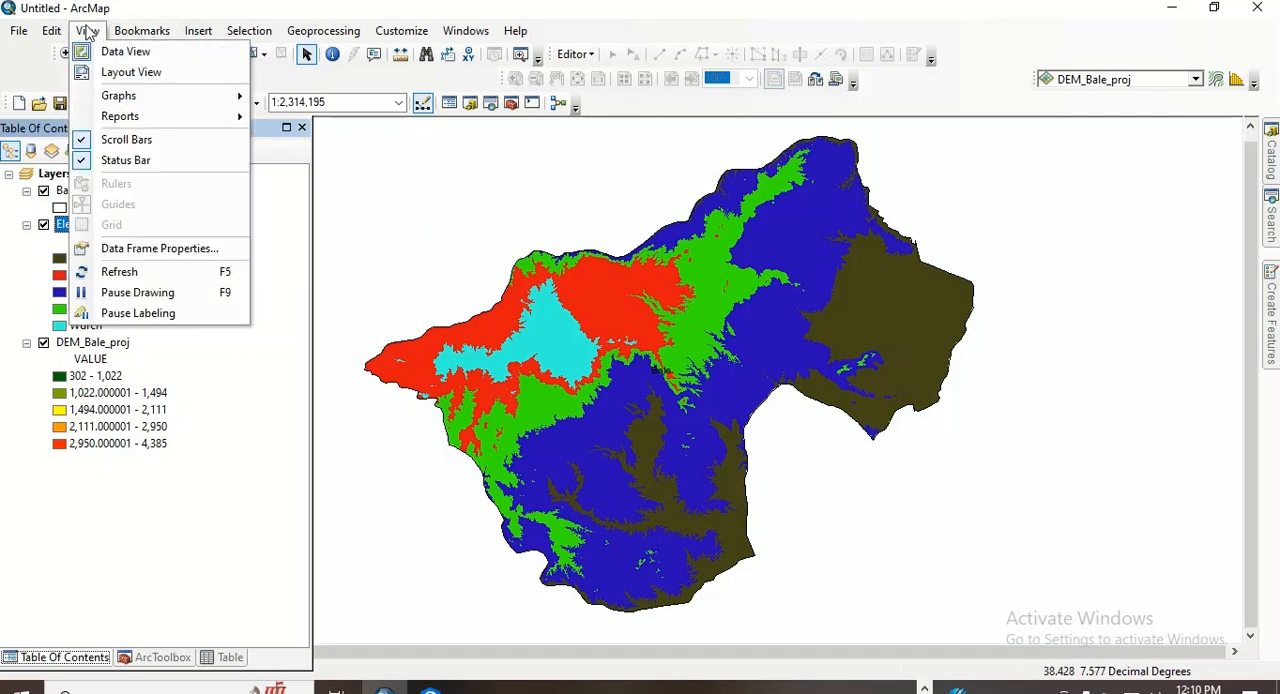
pyautogui.click(125, 72)
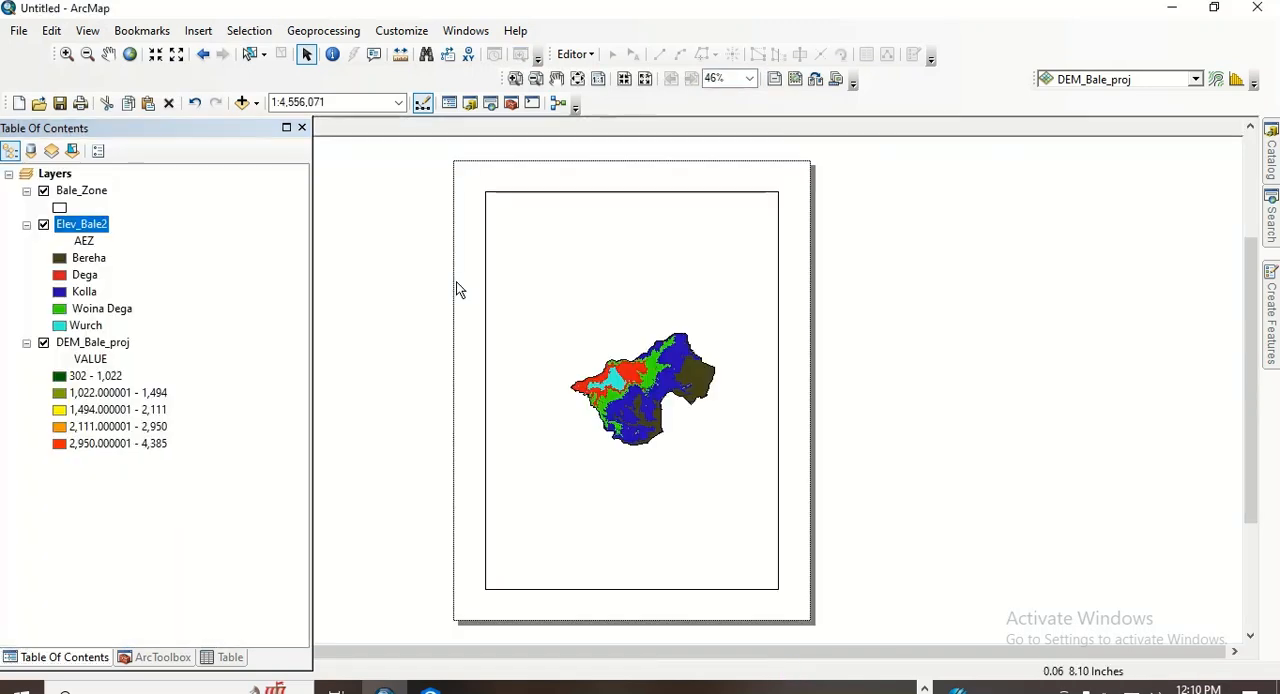
pyautogui.click(129, 55)
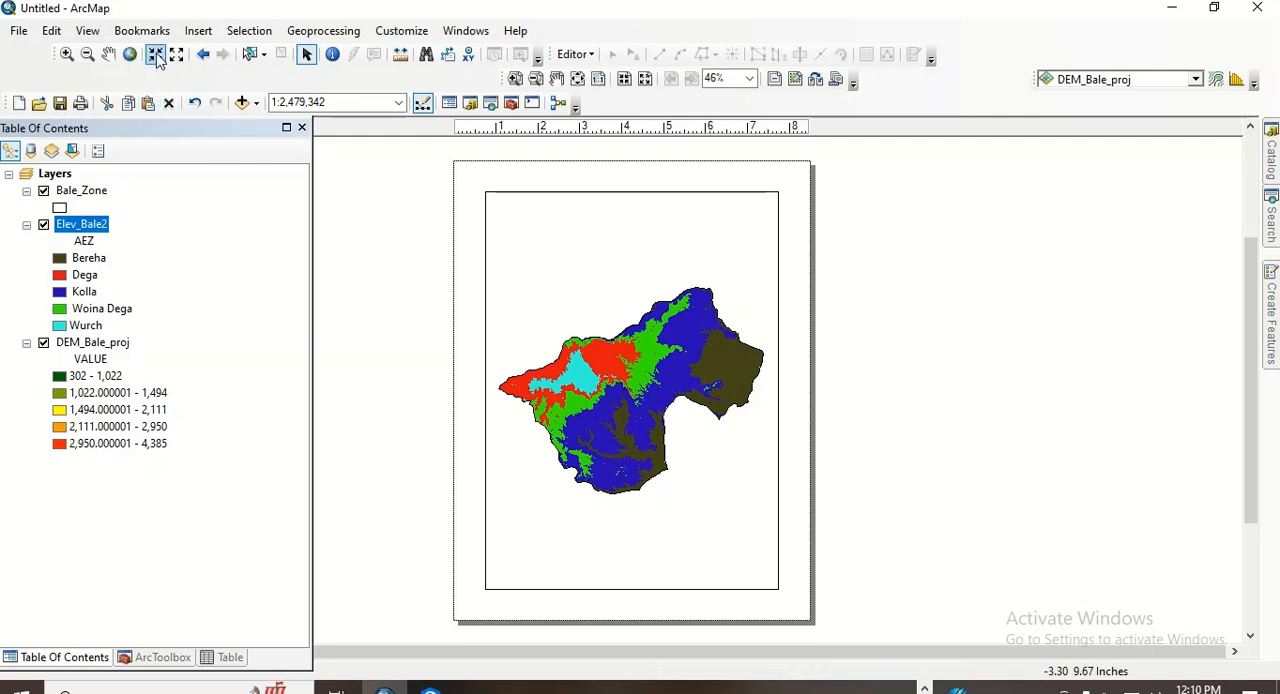
pyautogui.click(199, 34)
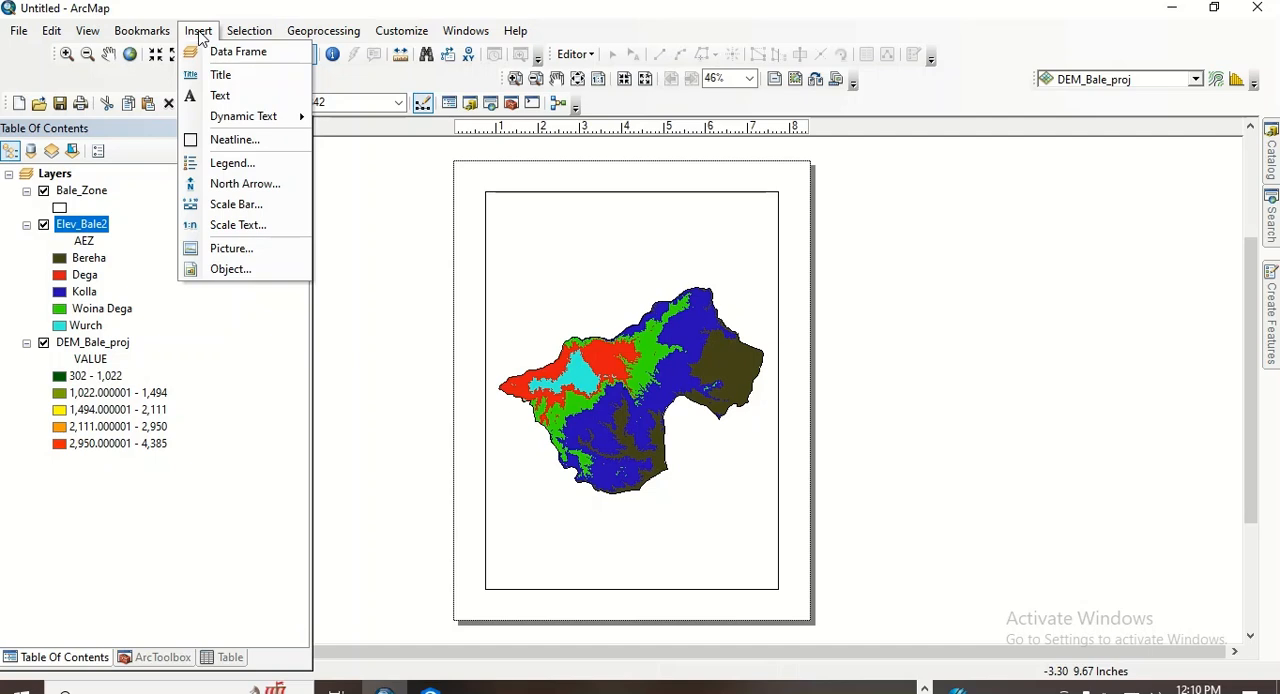
pyautogui.click(18, 34)
pyautogui.click(18, 31)
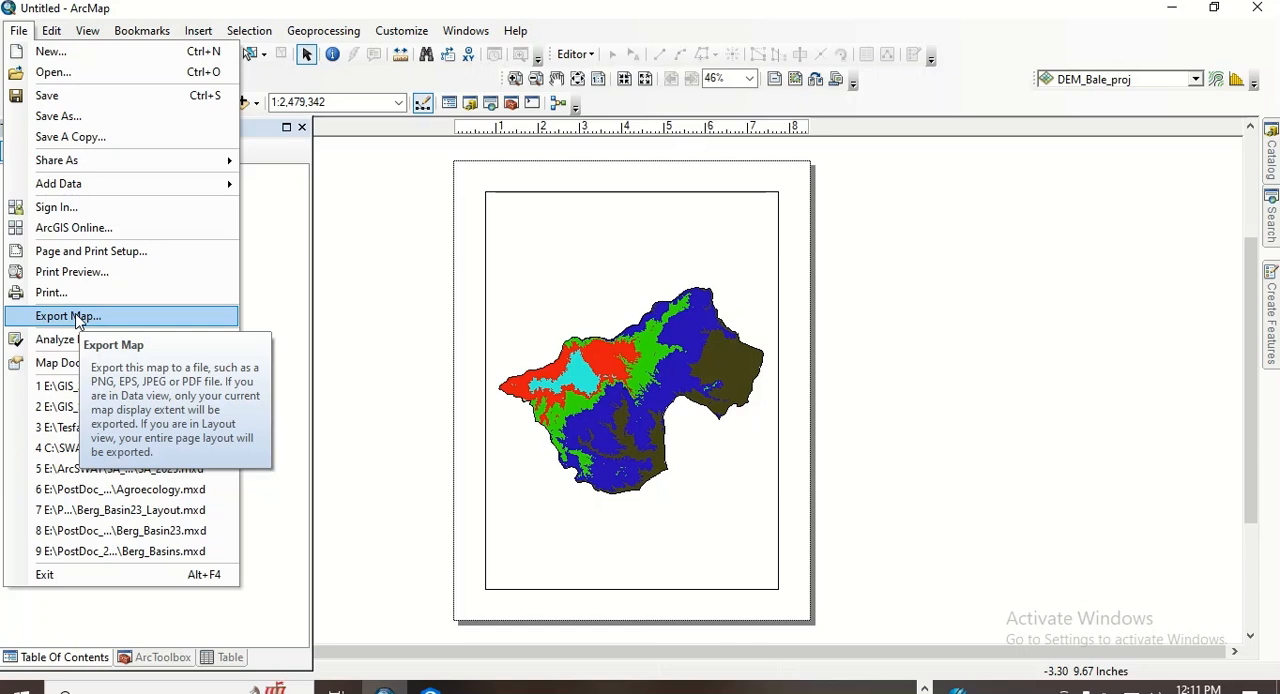
pyautogui.click(295, 323)
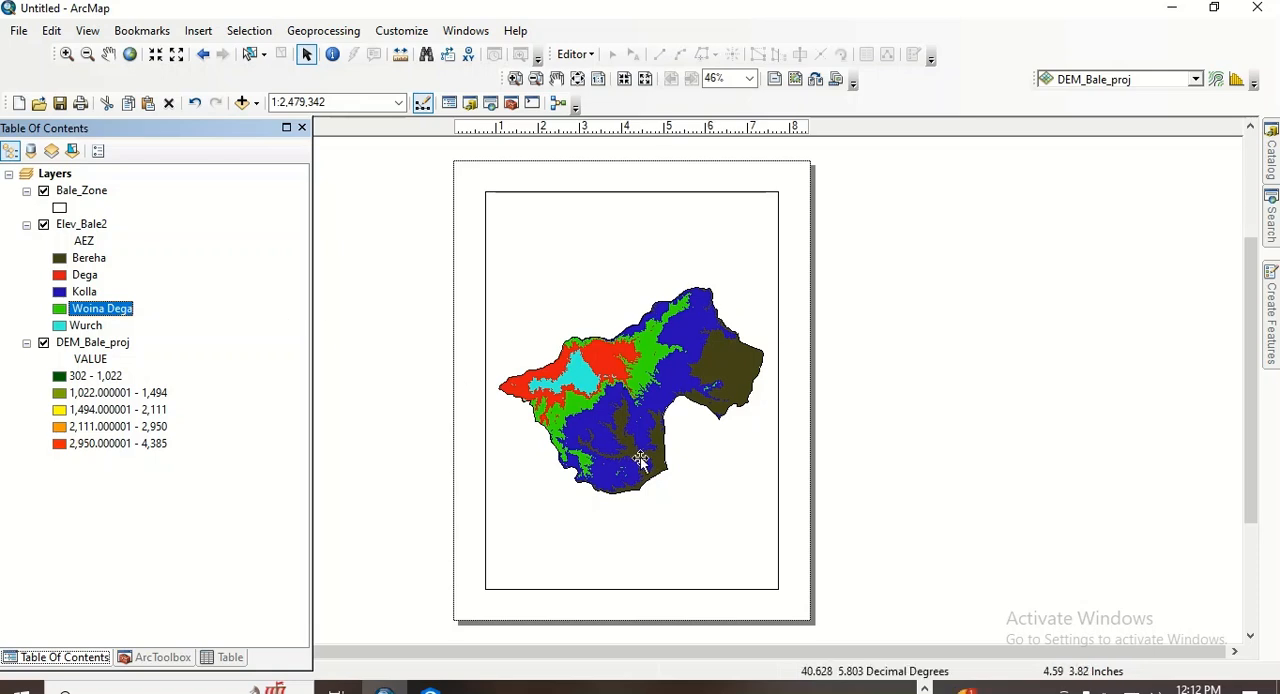
pyautogui.click(1041, 689)
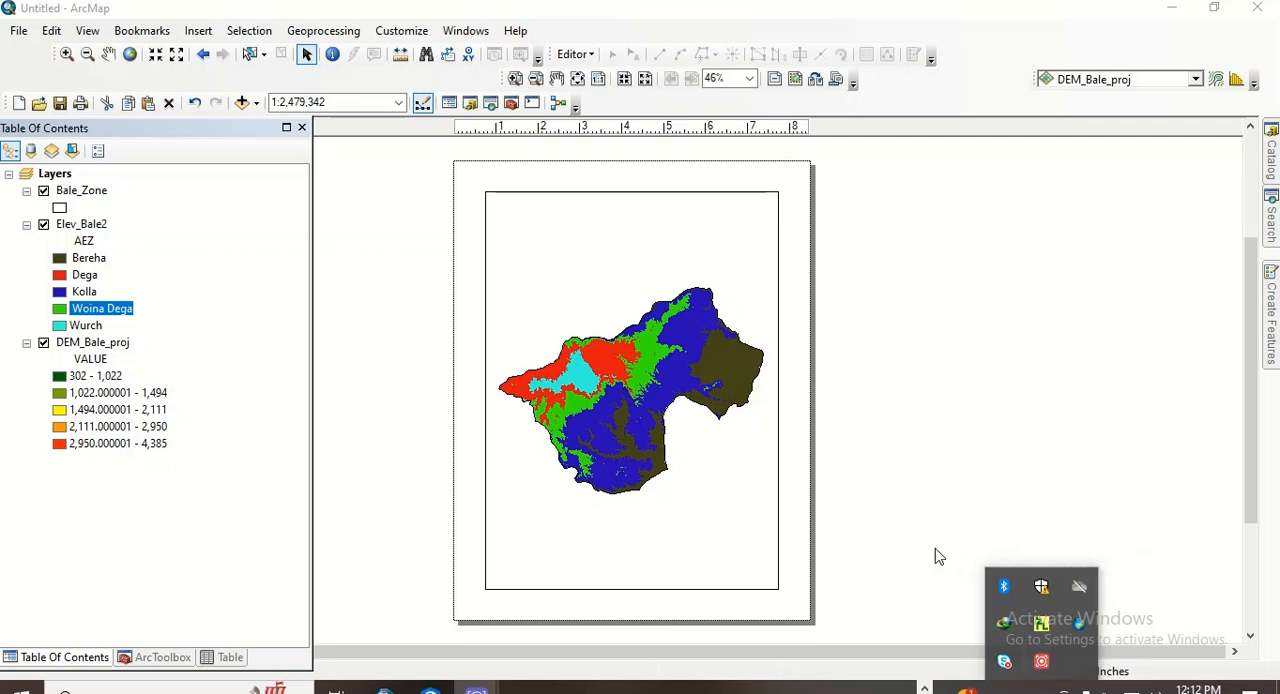
pyautogui.click(814, 492)
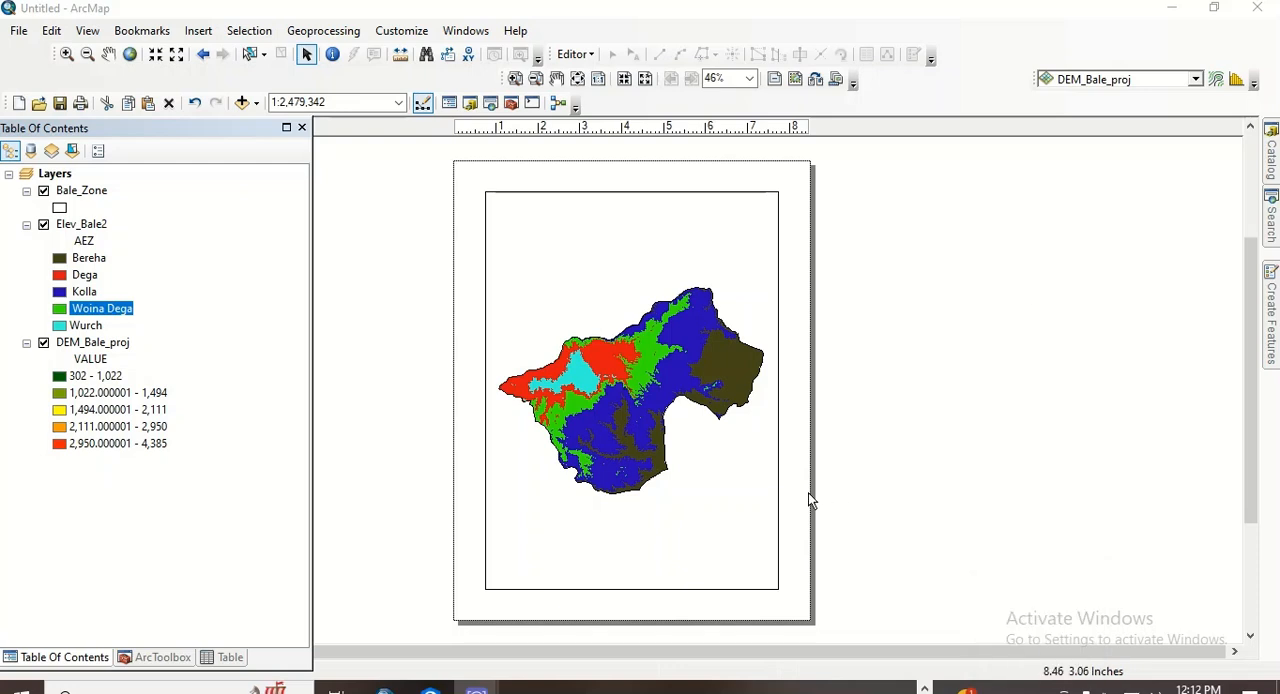